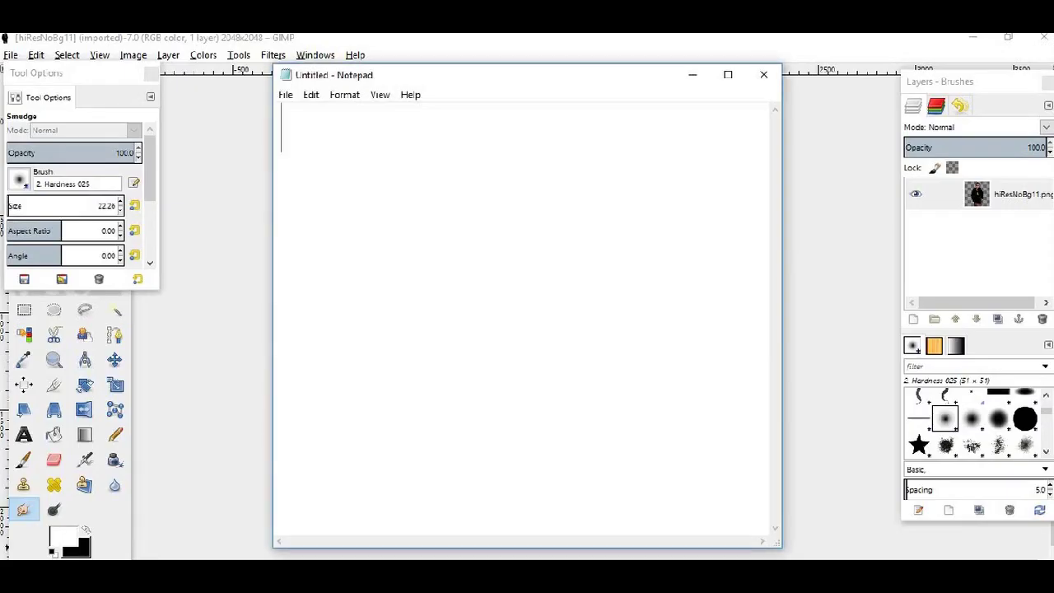
Type the intro 'Hey Ya'll XD, today ill be editing a photo of myself from IMVU' in Notepad.
text(Hey Ya'll)
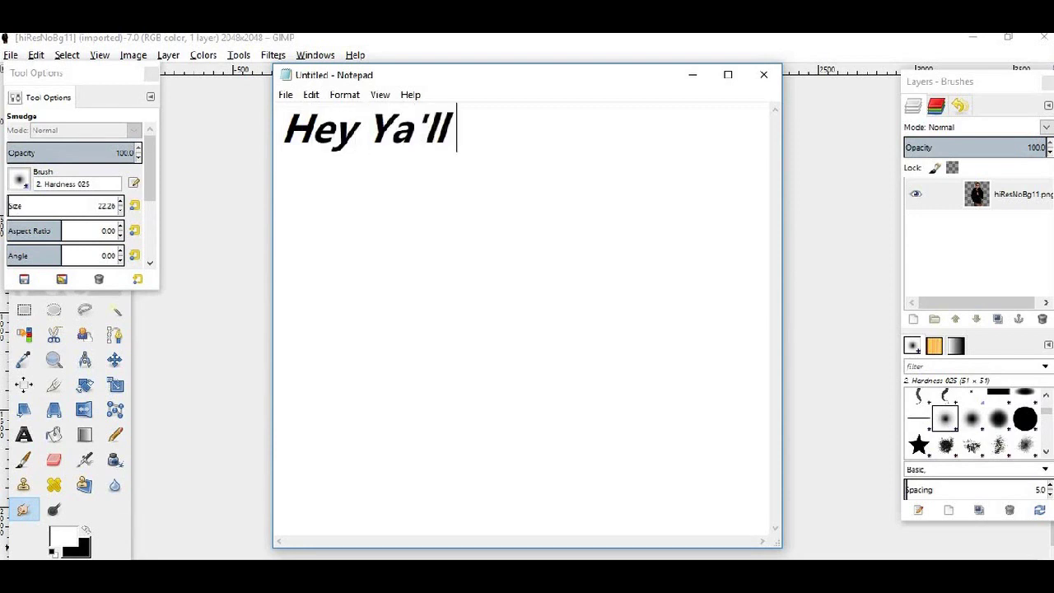
text( XD)
key(Return)
text(toda)
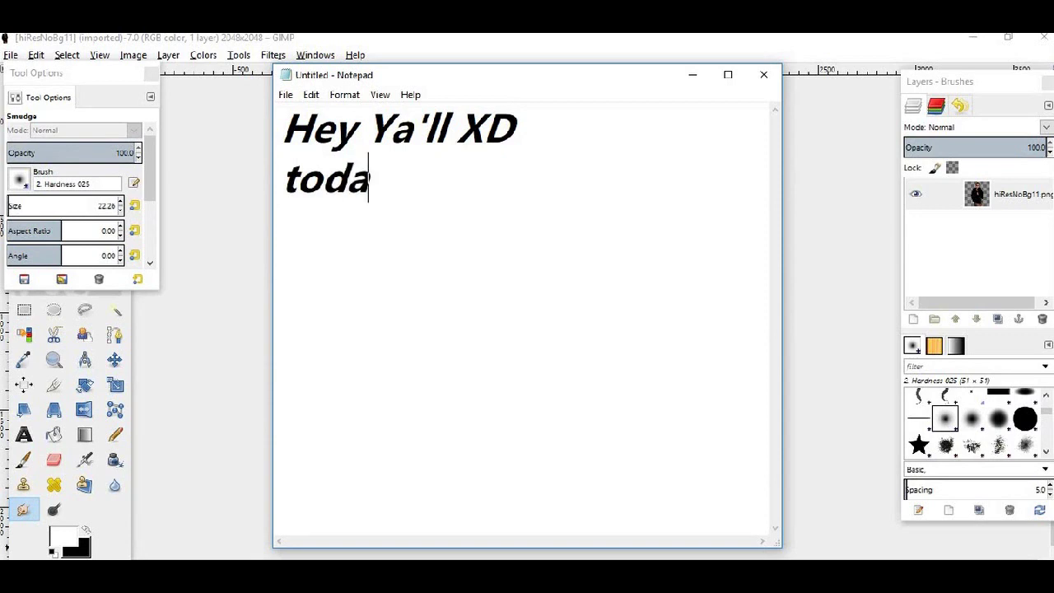
text(y ill be editi)
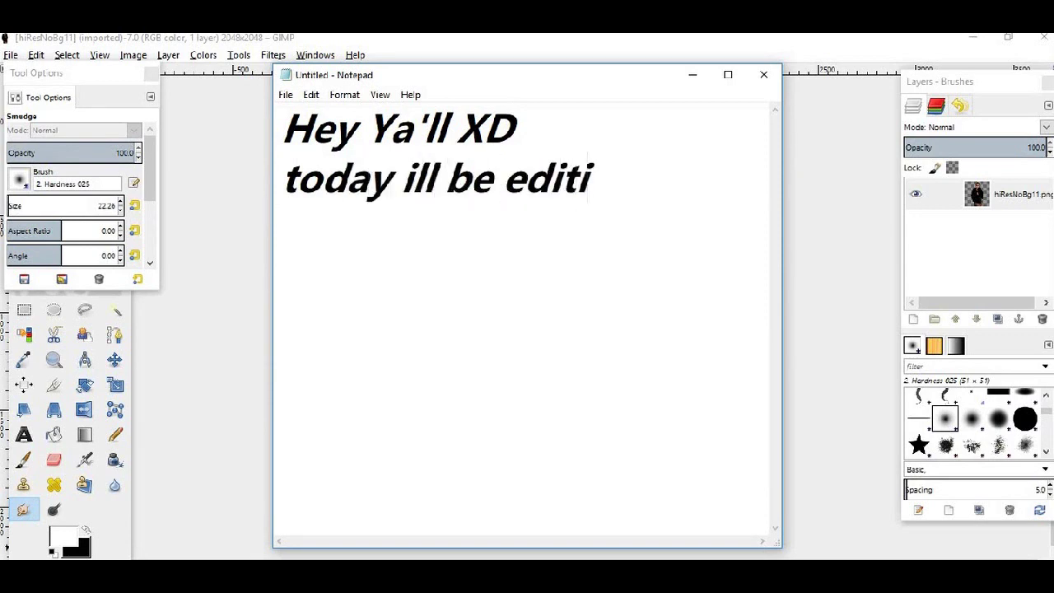
text(ng)
key(Return)
text(a photo )
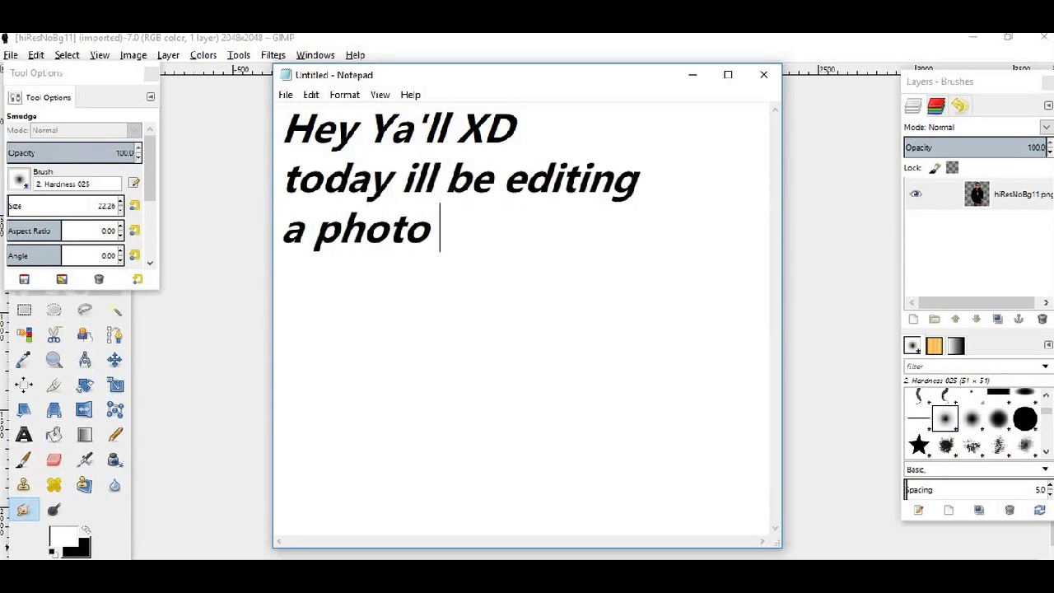
text(of myself)
key(Return)
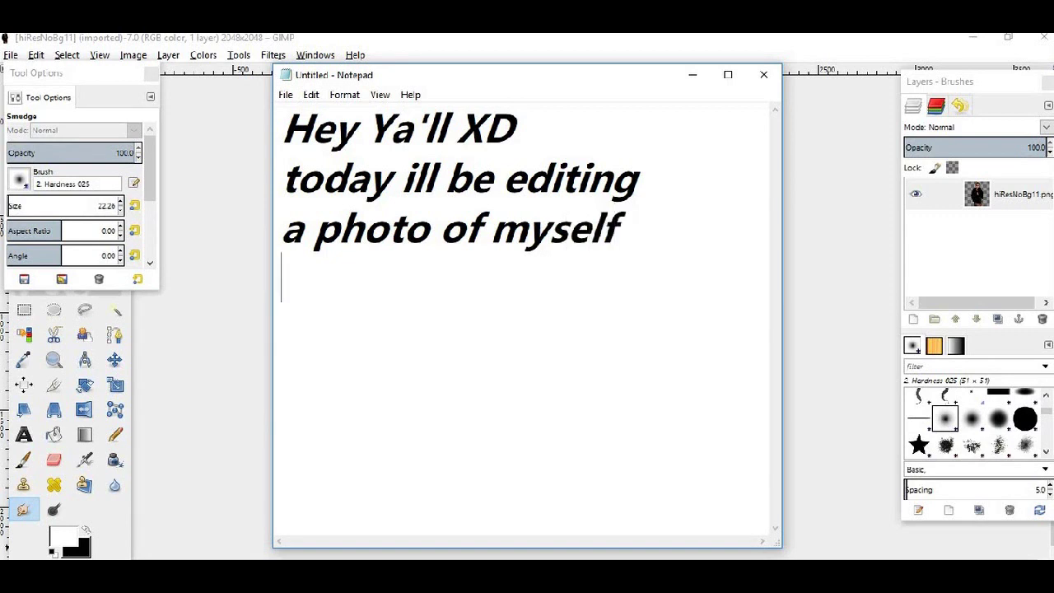
text(from IMVU.)
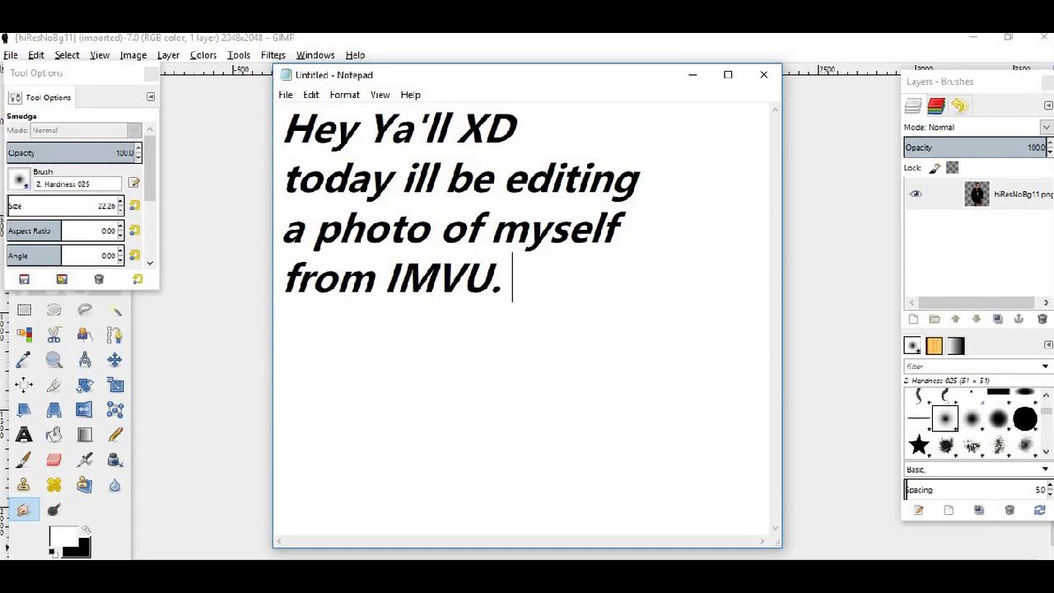
text(It wil)
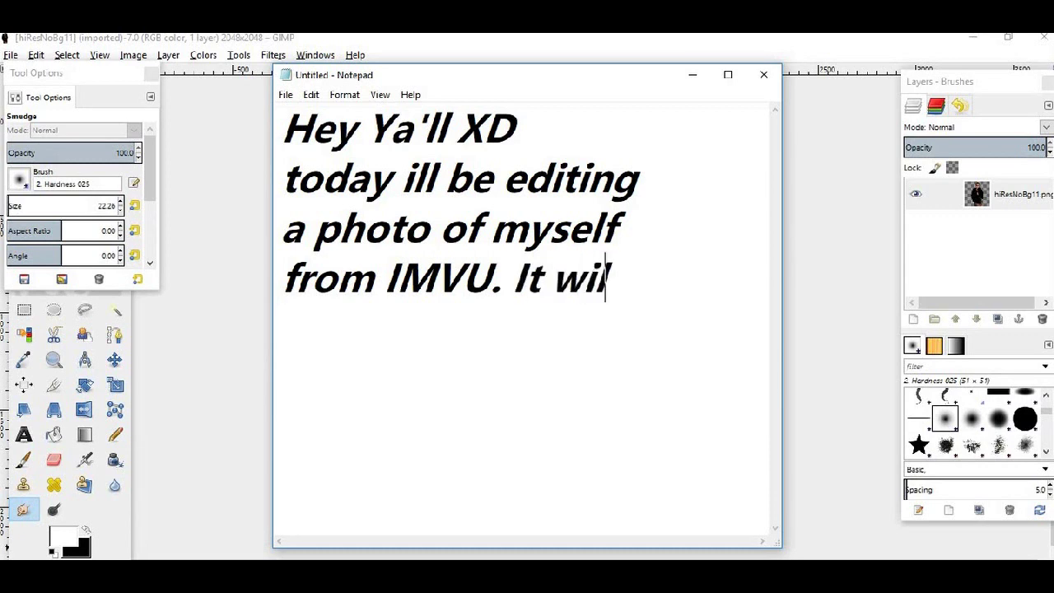
text(l be a slow)
key(Return)
text(vido)
text(o.)
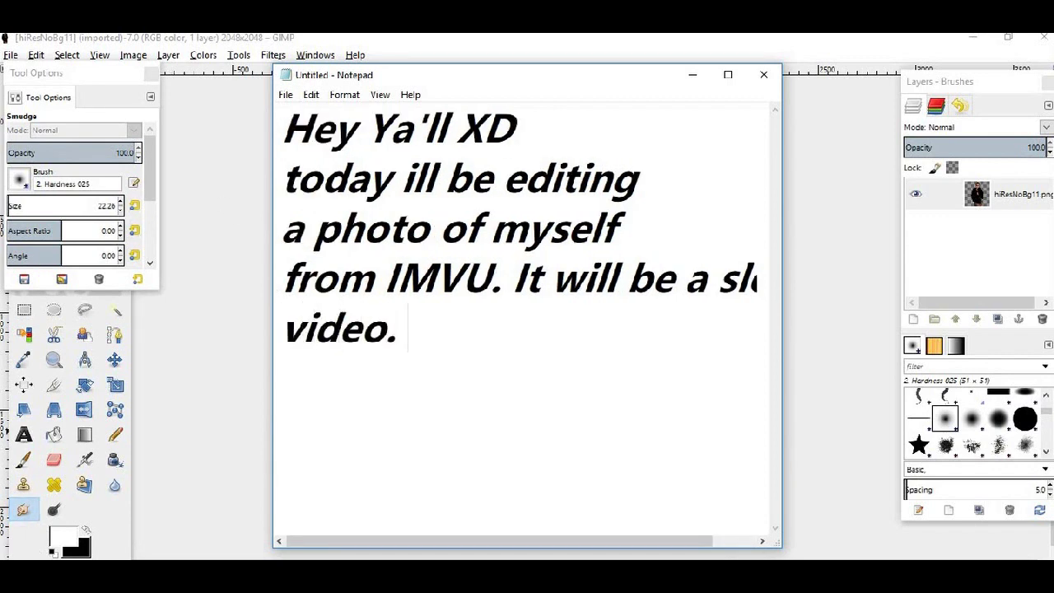
Add 'so it may be uploaded into 2 parts.' to the note, then erase the whole intro.
click(440, 332)
text(so it m)
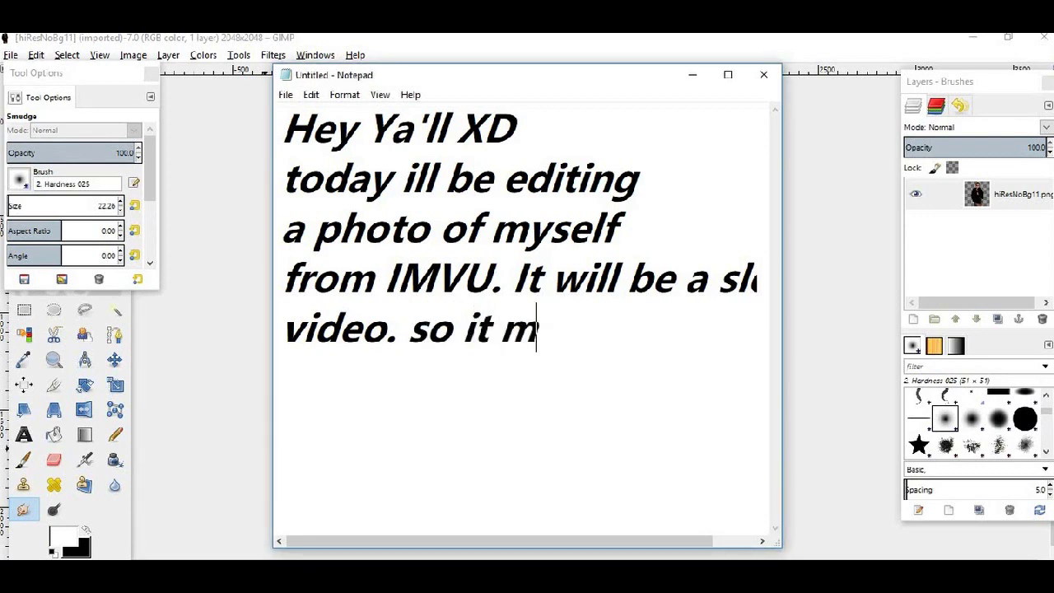
text(ay be)
key(Return)
text(uploa)
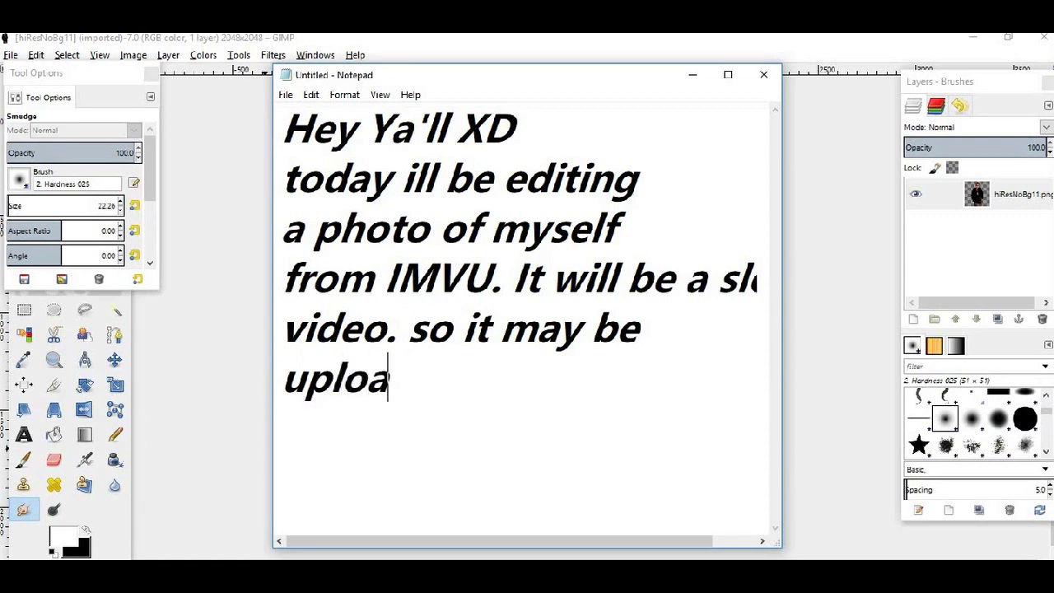
text(ded into)
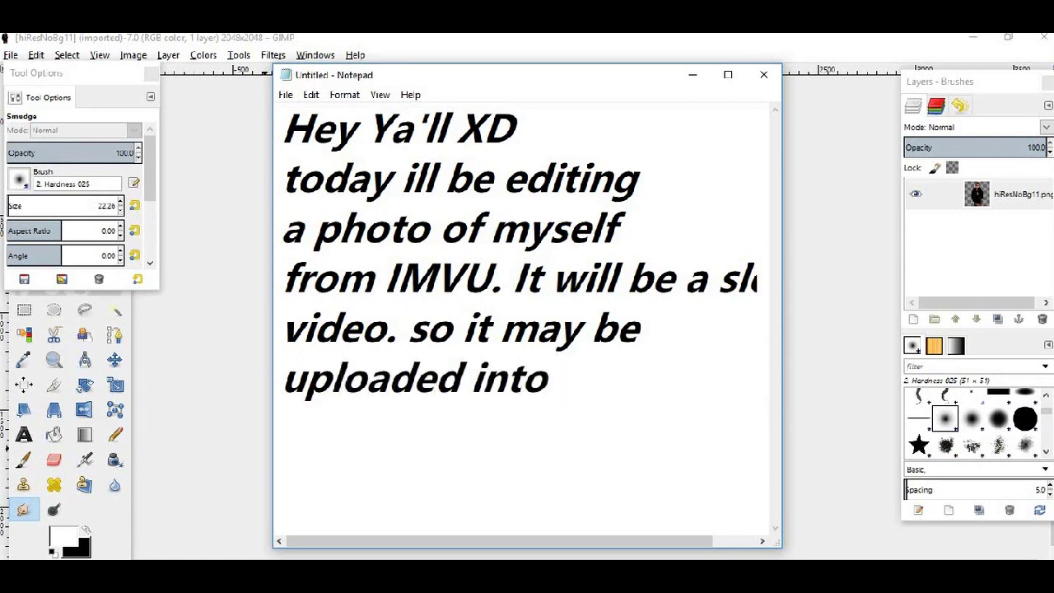
text( 2 parts.)
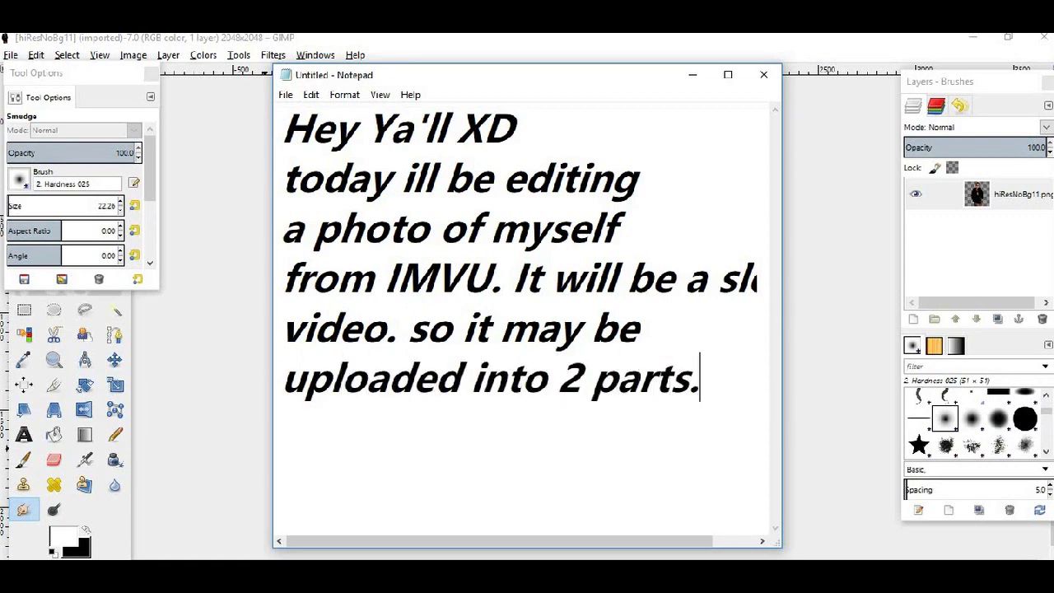
mouse_move(712, 383)
mouse_down()
mouse_move(388, 228)
mouse_move(238, 140)
mouse_up()
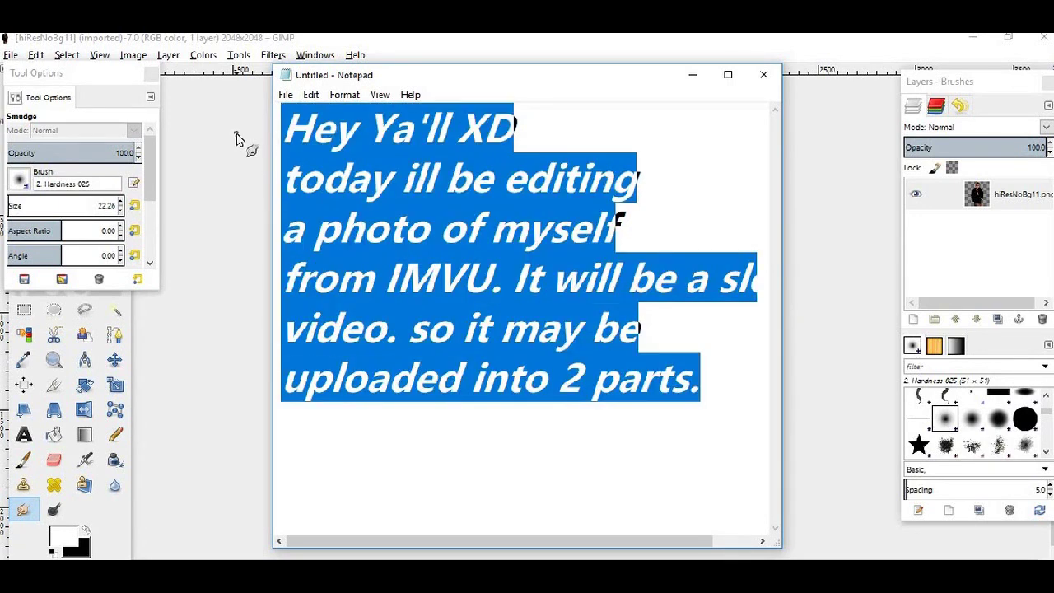
key(BackSpace)
Write 'im goin to be doing a simple edit, for now. so lets go XD', then delete it.
text(im go)
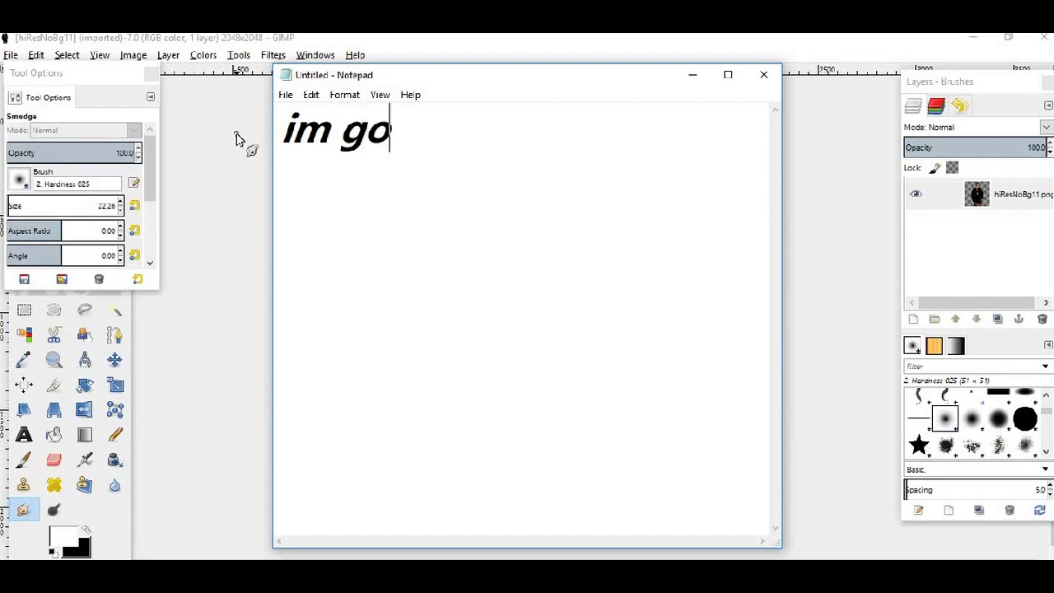
text(in to be doing)
key(Return)
text(a simple e)
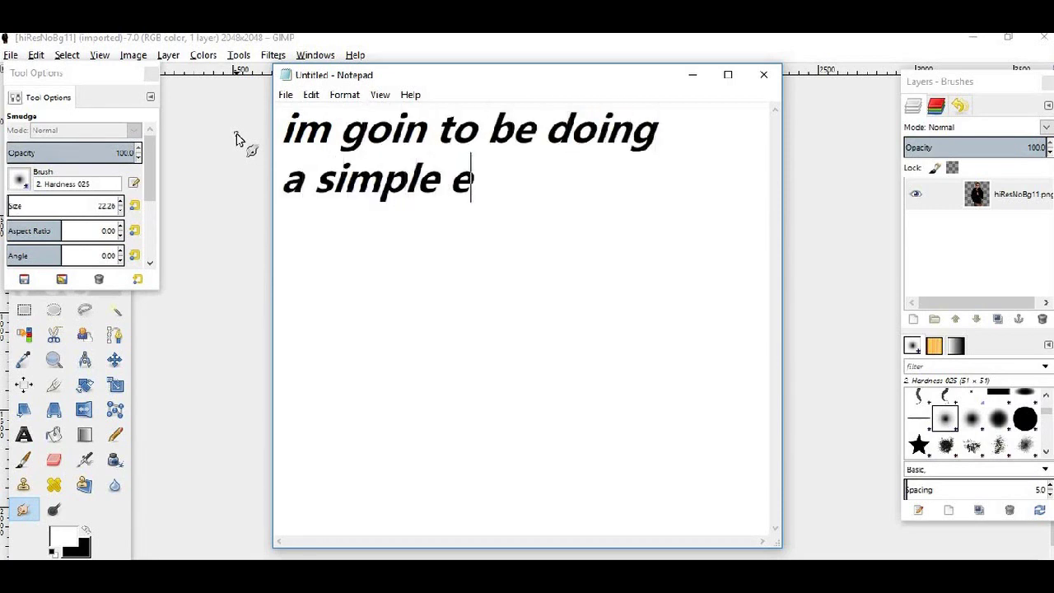
text(dit, for)
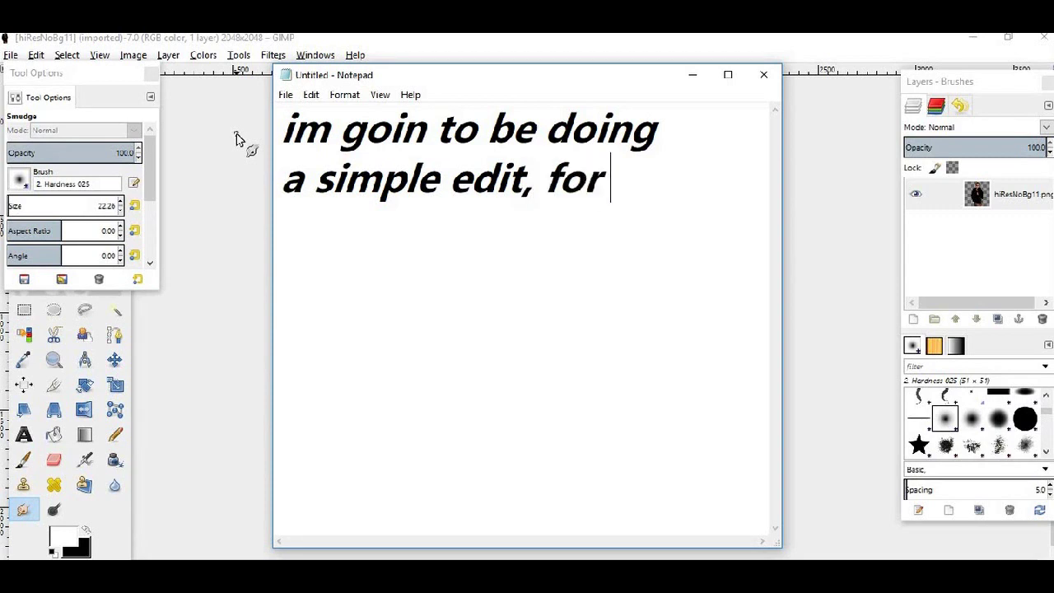
text( now.)
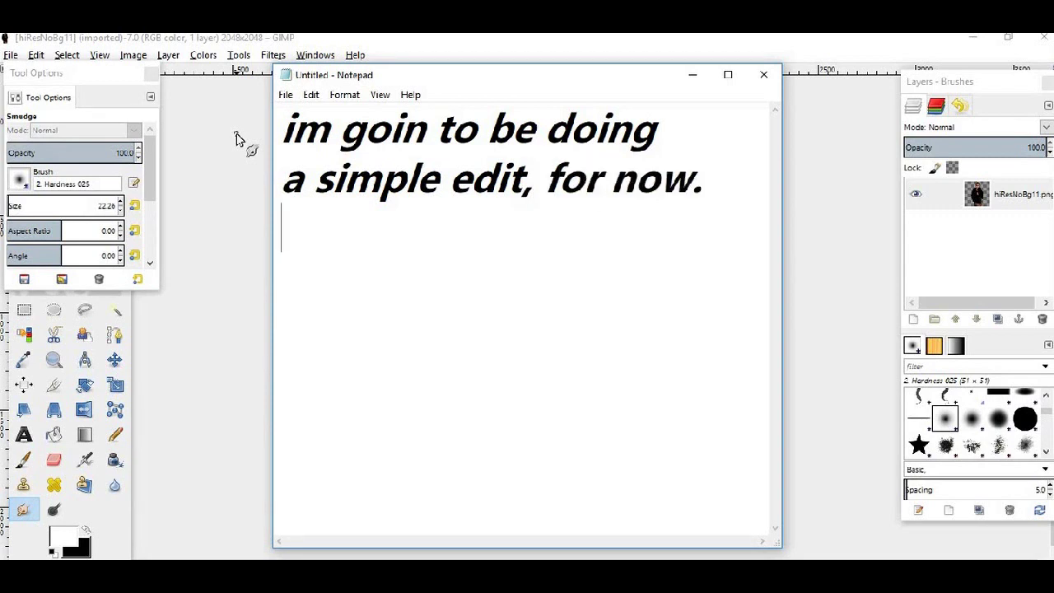
key(Return)
text(so lets go X)
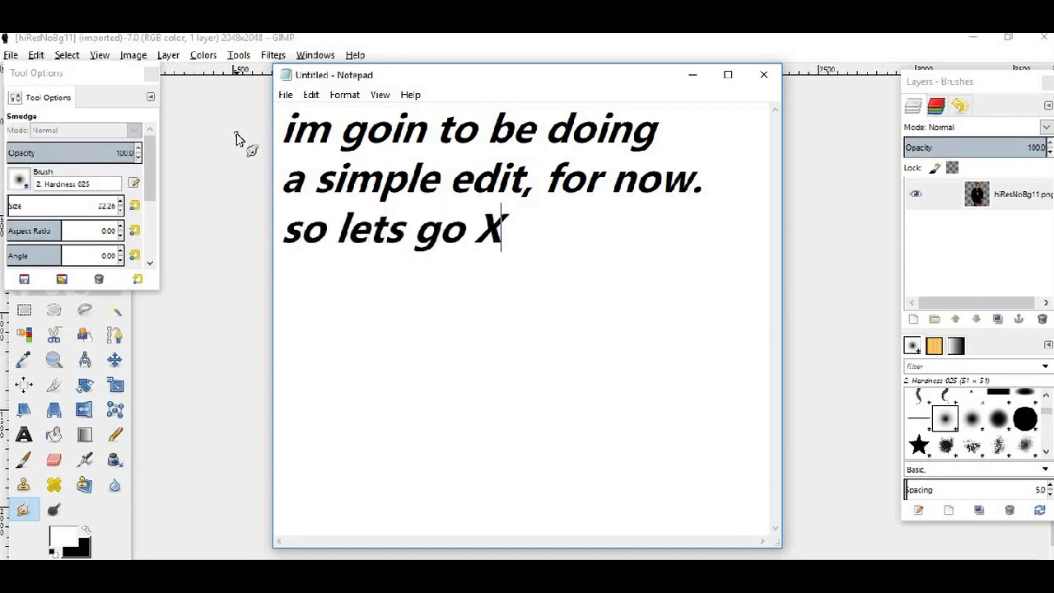
text(D)
drag(565, 237, 253, 132)
key(BackSpace)
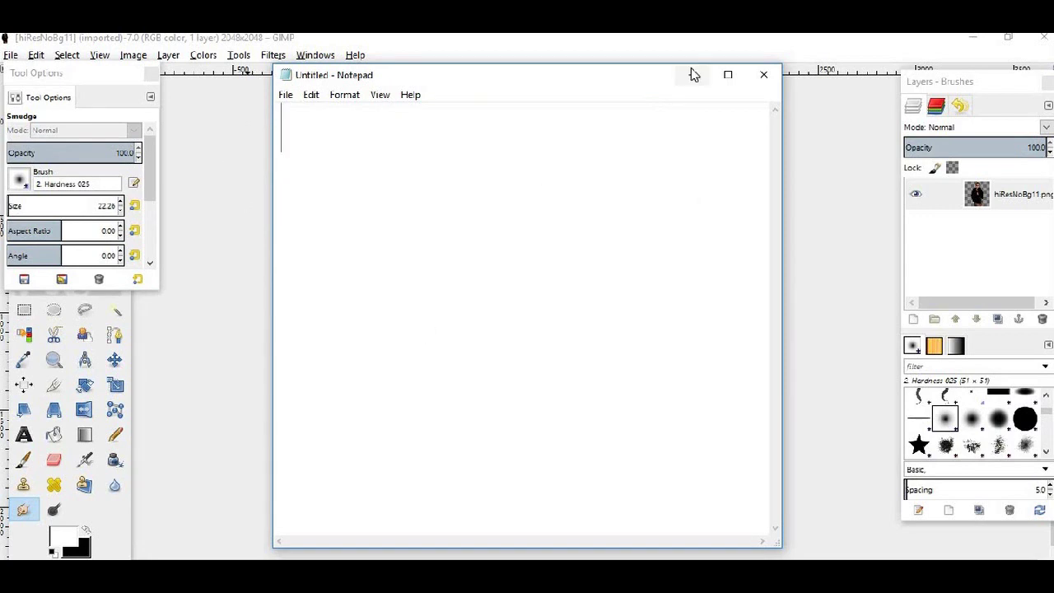
Minimize Notepad, zoom in on the avatar image, then bring the note back.
click(693, 74)
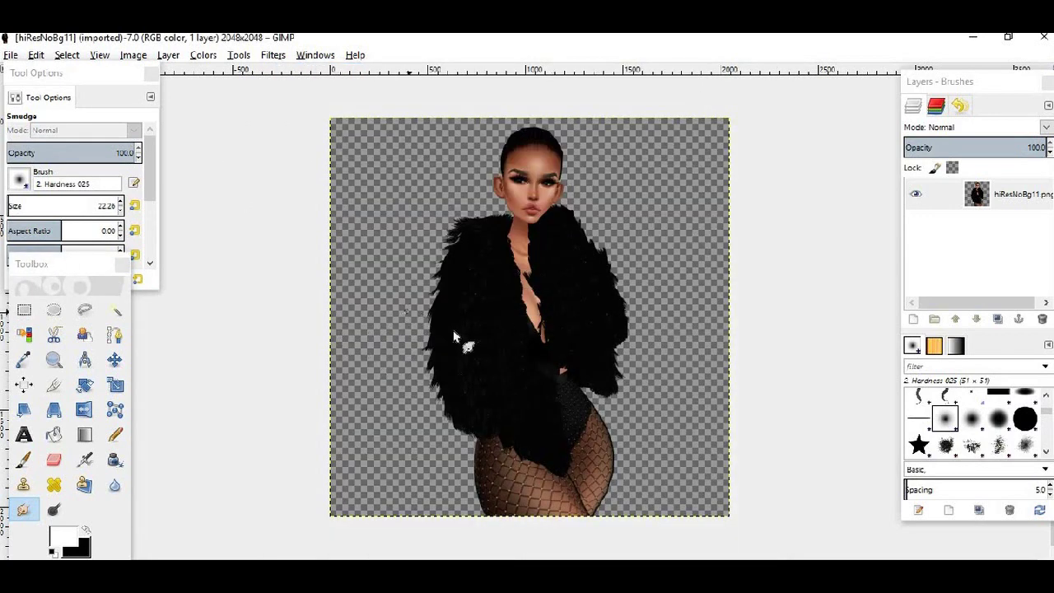
scroll(548, 190, up, 2)
scroll(532, 211, up, 3)
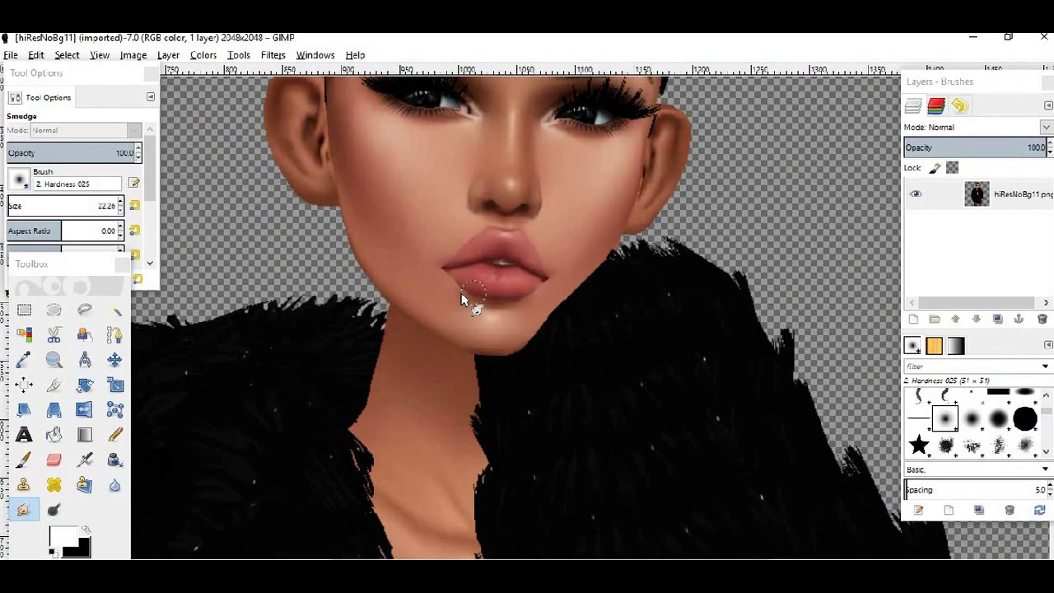
scroll(519, 383, up, 3)
key(alt+Tab)
Note 'the first thing i like to do is fix any imperfections' and select GIMP's Smudge tool.
text(the first thing i like to do)
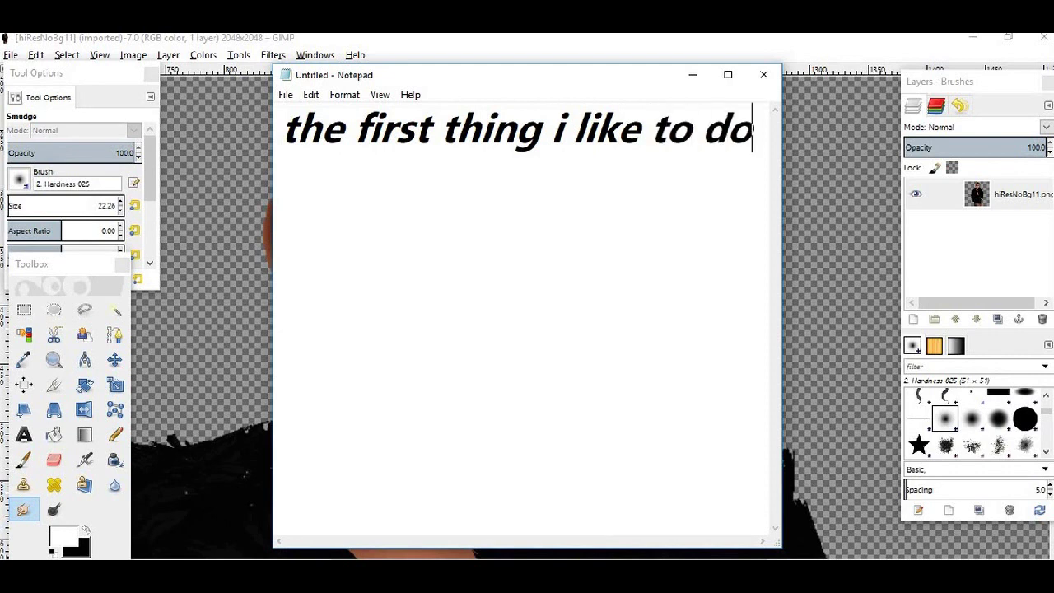
text( is to)
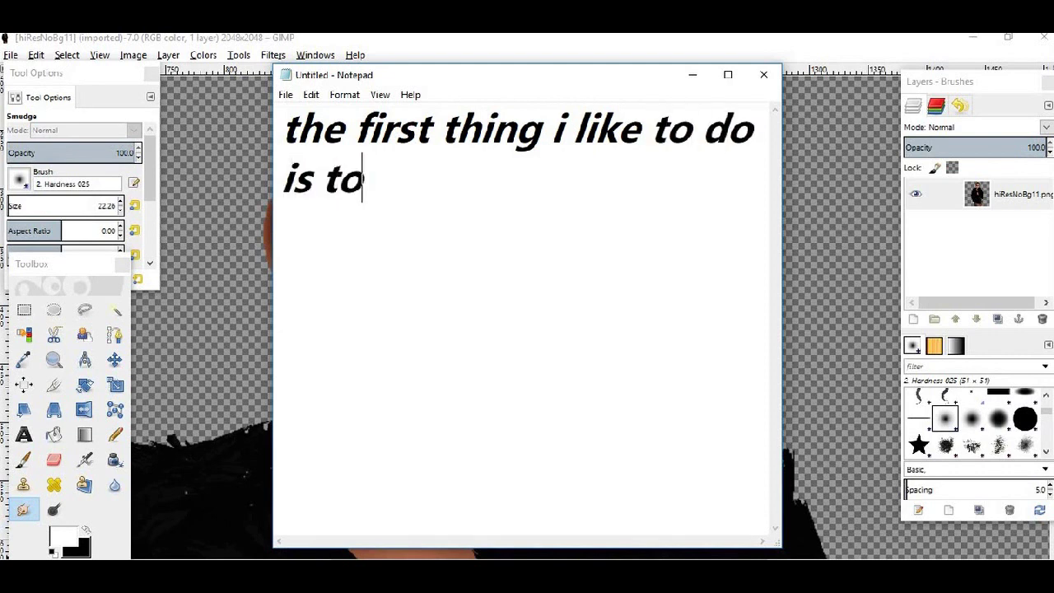
text( fix any )
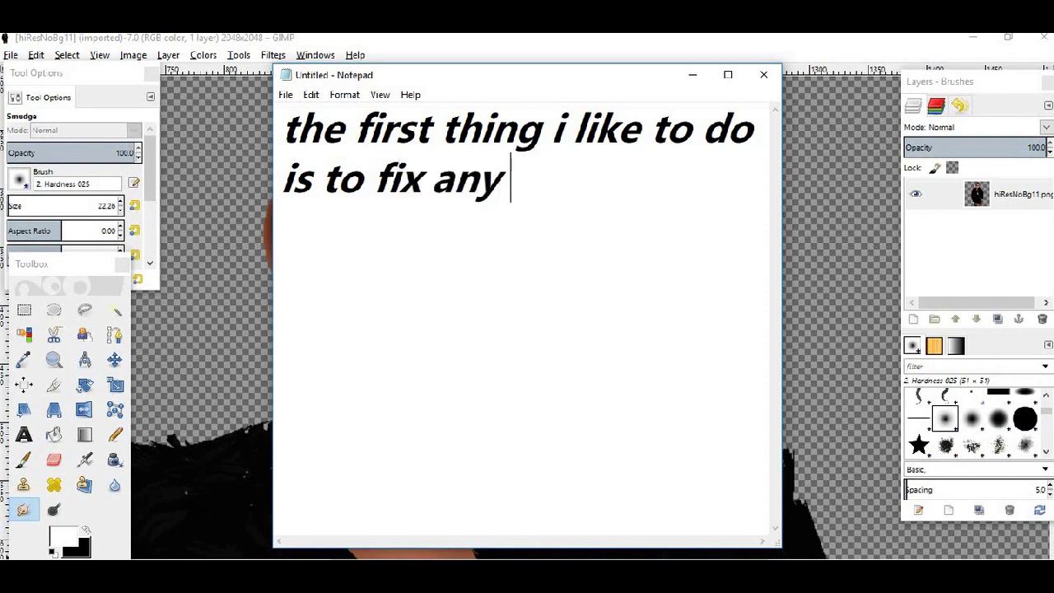
text(inperfections)
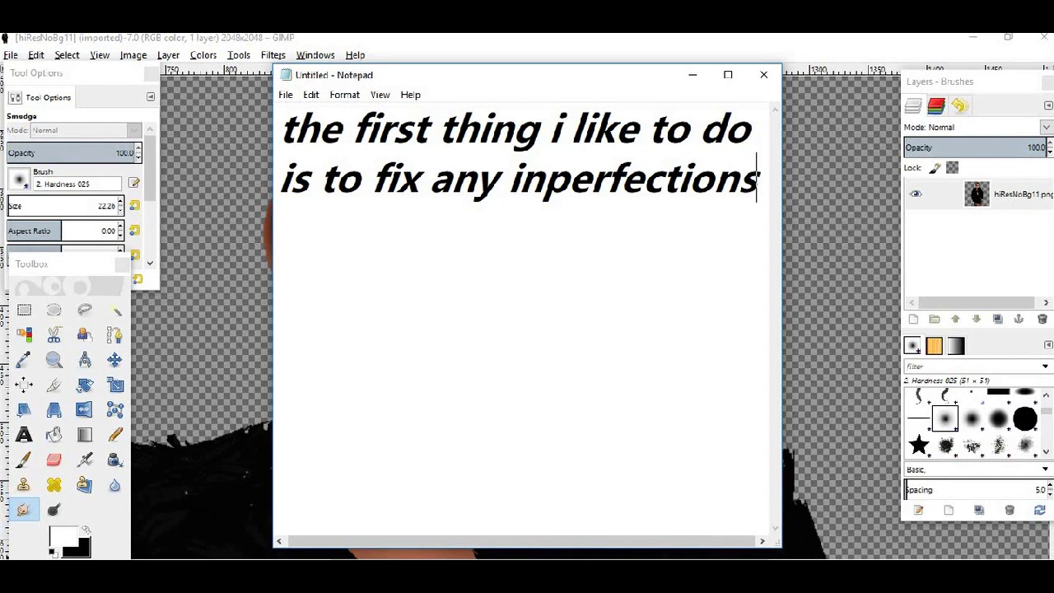
key(Return)
text(so )
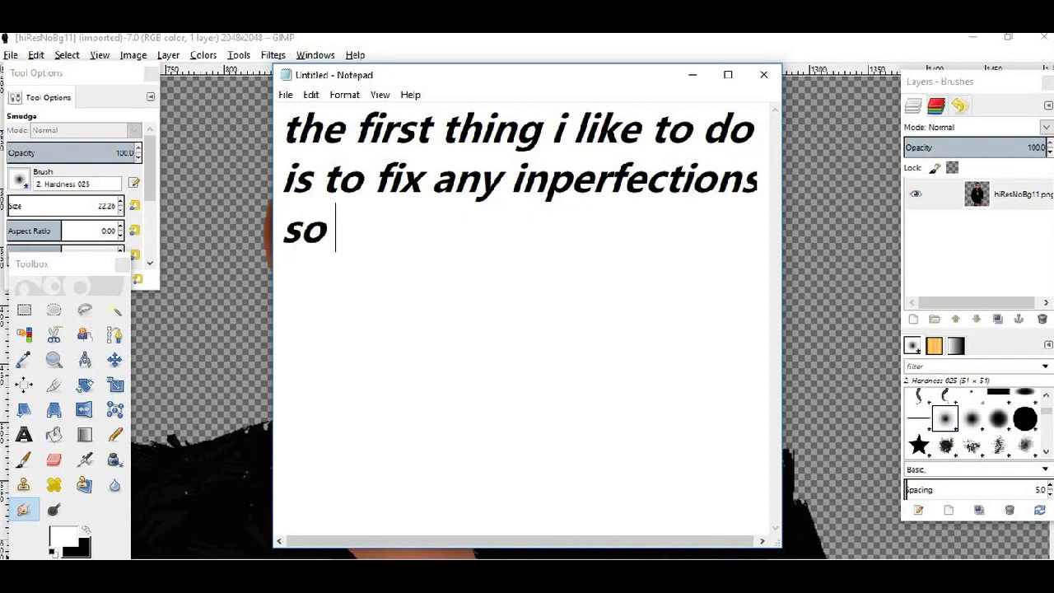
text(ill be taking my )
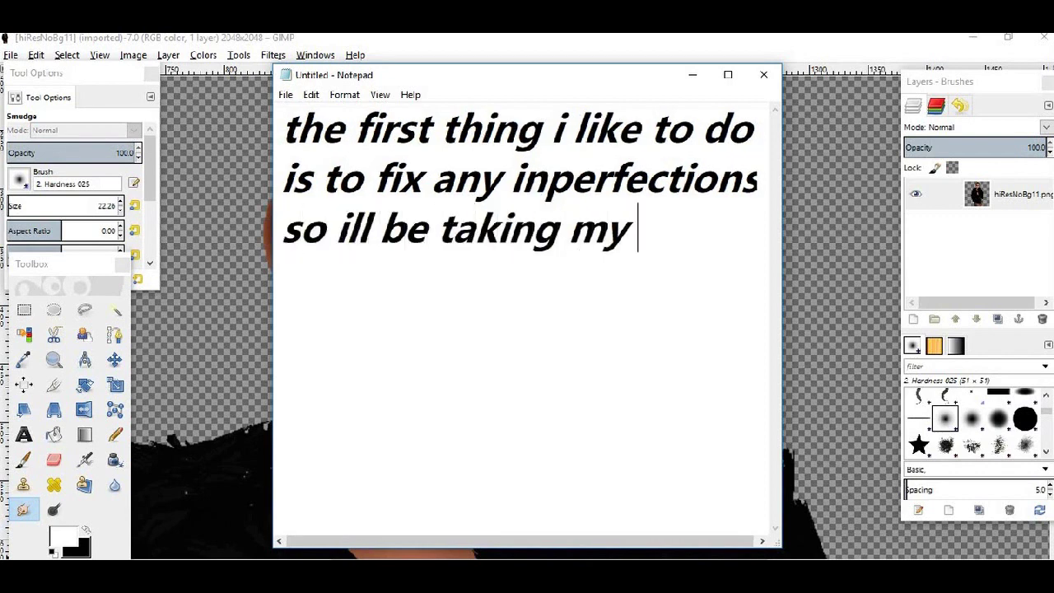
text(blend tool)
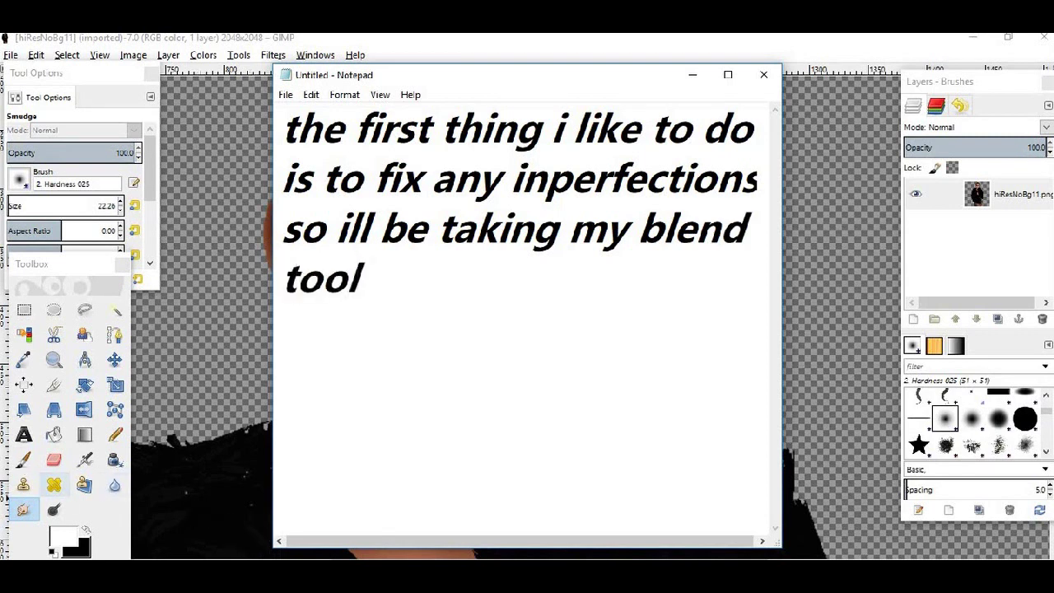
click(23, 512)
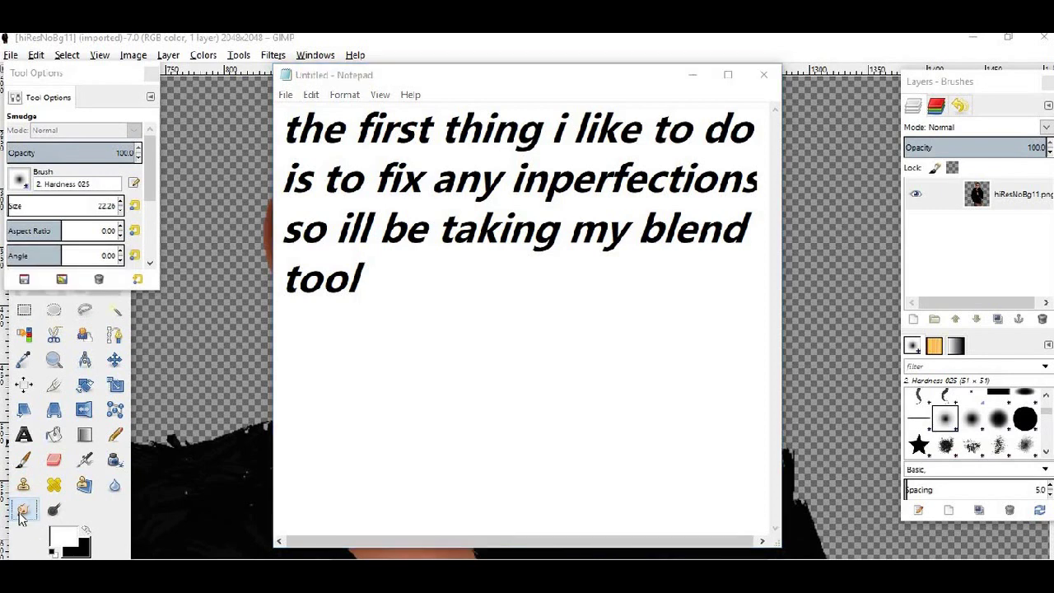
Explain the Smudge button looks like a hand and to set its size to your liking.
click(388, 291)
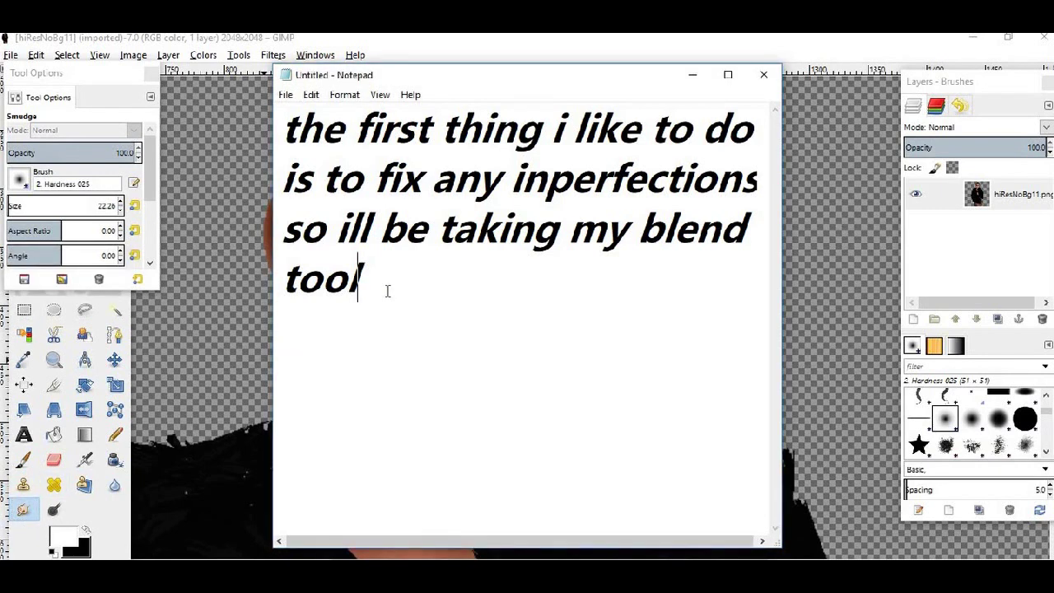
text(, th button that looks)
key(Return)
text(like a hand.)
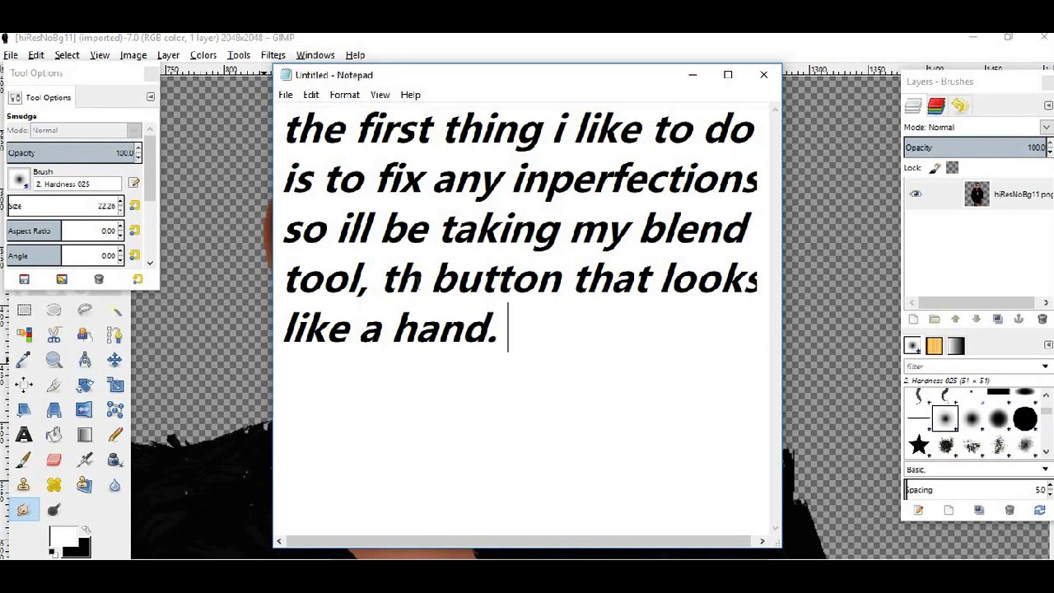
text(e)
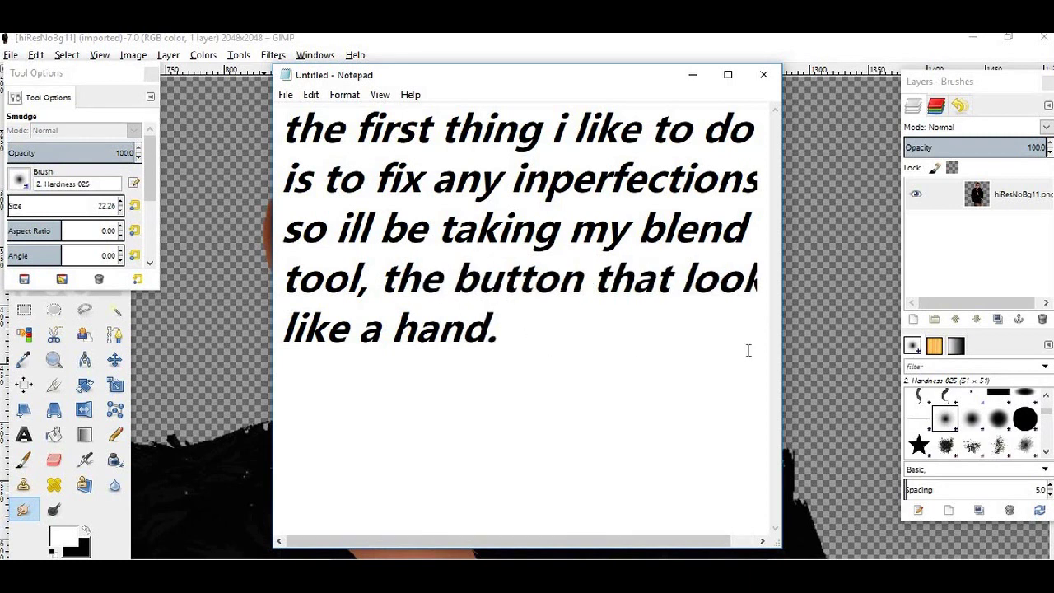
drag(826, 357, 837, 358)
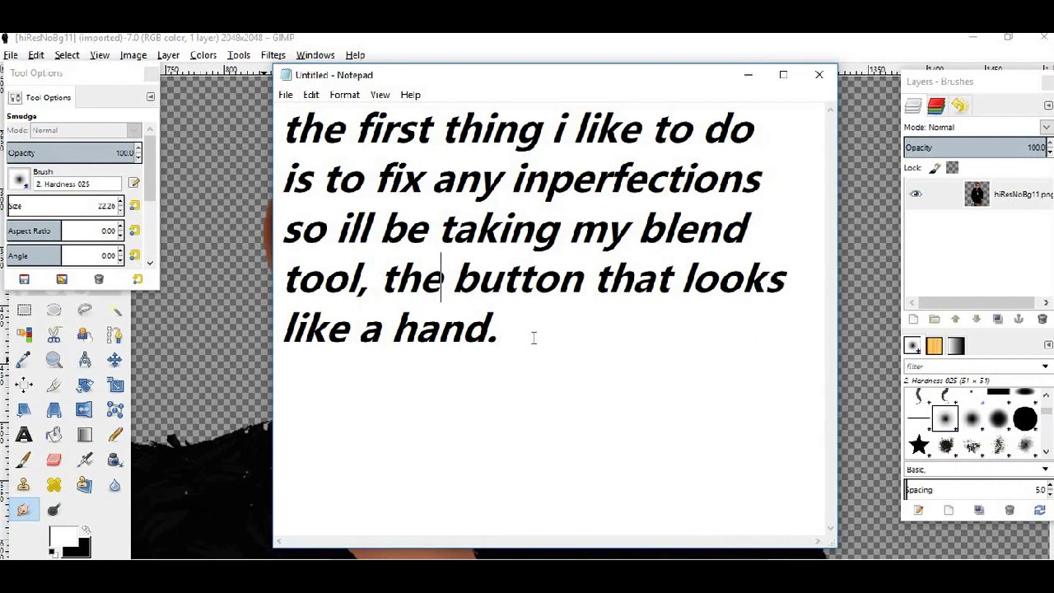
text( so)
text( click that)
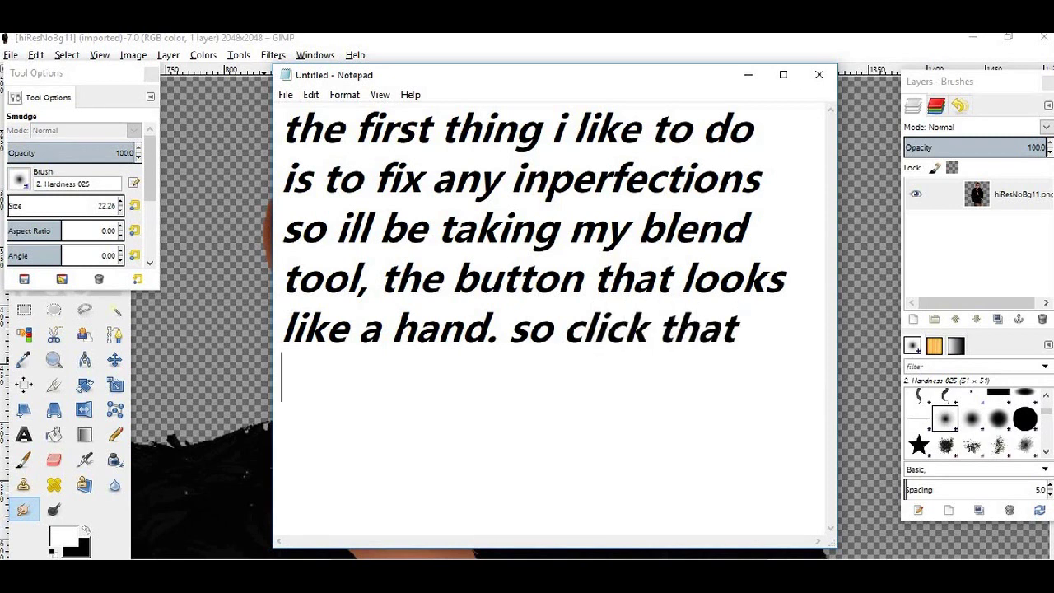
text(ad)
key(BackSpace)
text(n then )
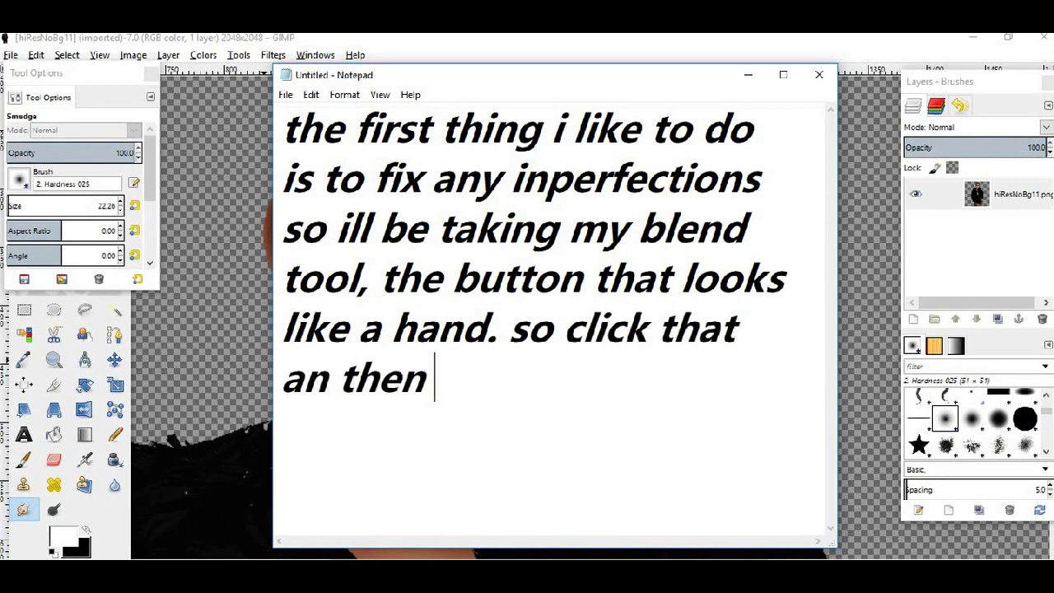
text(change the size to ur liki)
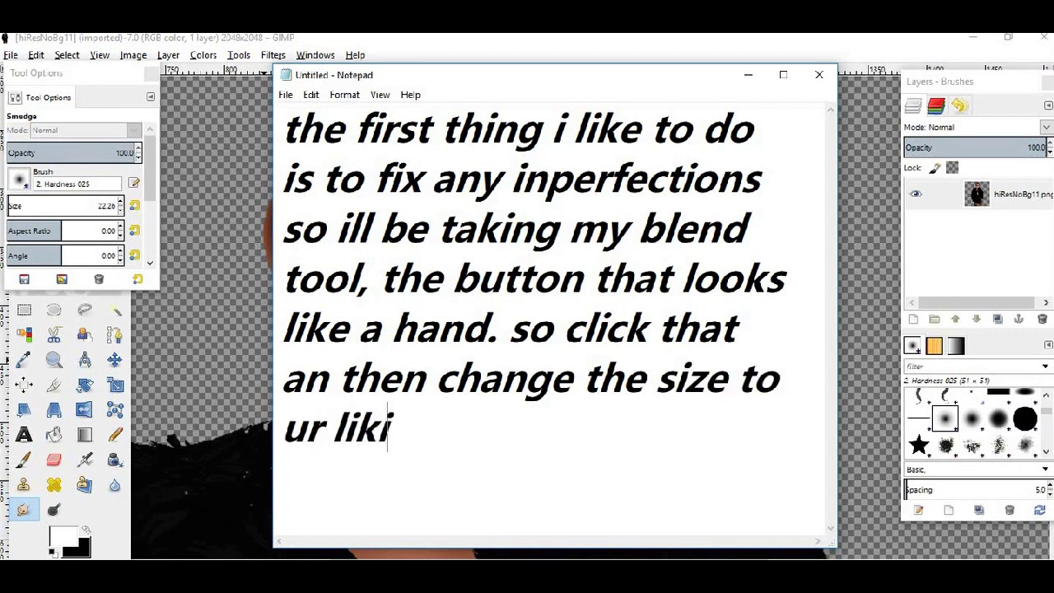
text(ng XD)
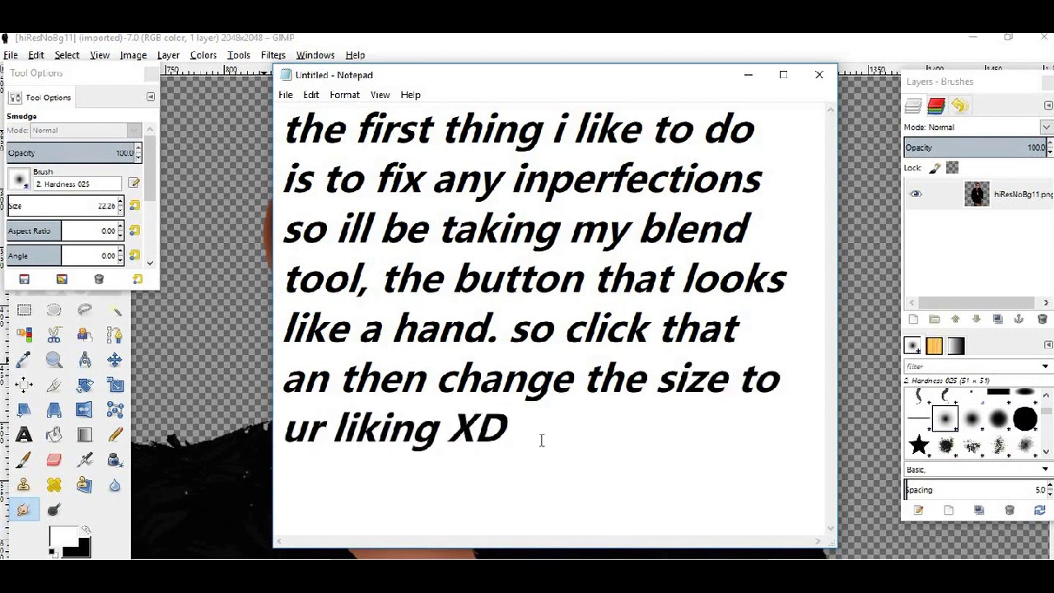
drag(542, 439, 253, 138)
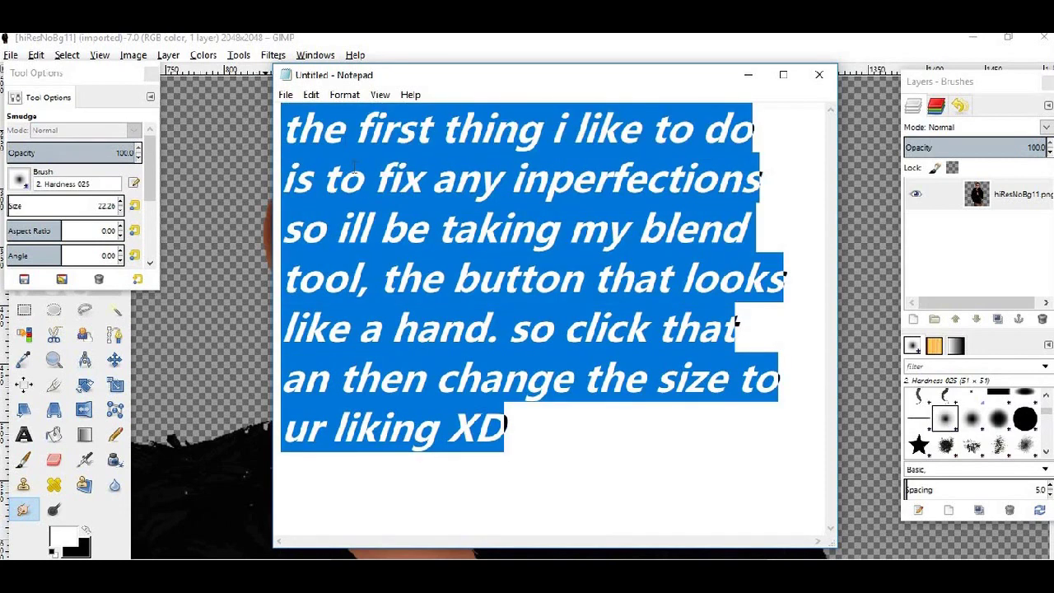
Clear the note and smudge the jagged nostril edge smooth.
key(BackSpace)
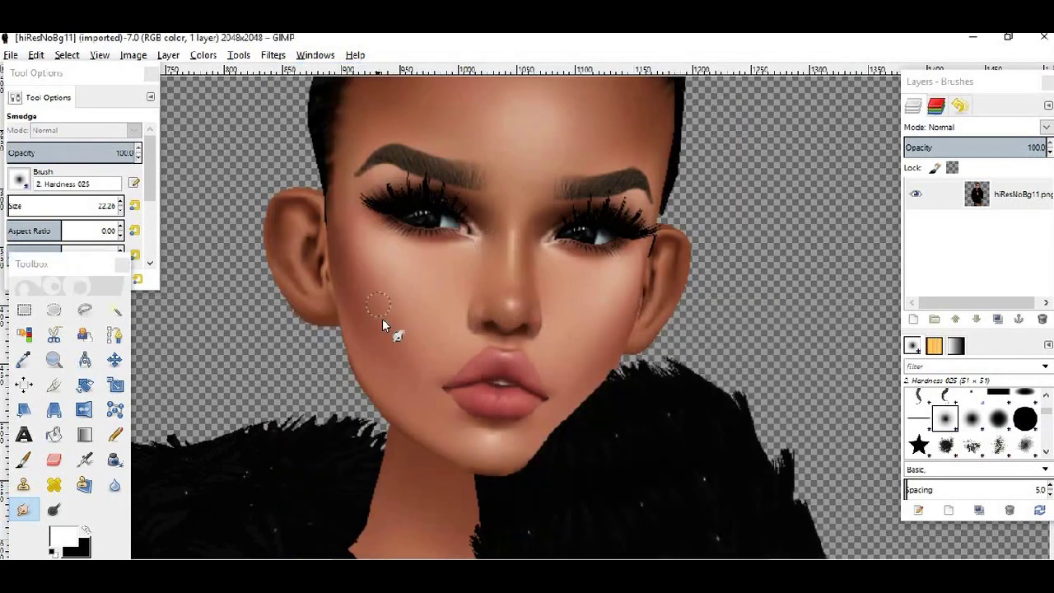
scroll(498, 350, up, 3)
scroll(495, 306, up, 3)
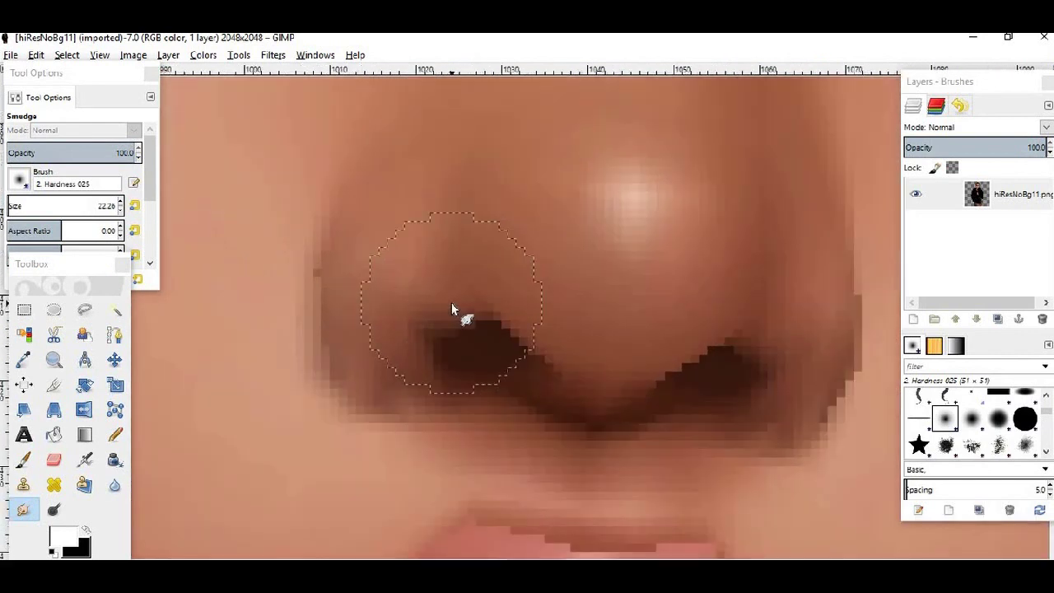
mouse_move(317, 300)
mouse_down()
mouse_move(332, 393)
mouse_move(381, 306)
mouse_move(377, 341)
mouse_move(290, 377)
mouse_move(369, 440)
mouse_move(494, 387)
mouse_move(486, 338)
mouse_move(506, 345)
mouse_up()
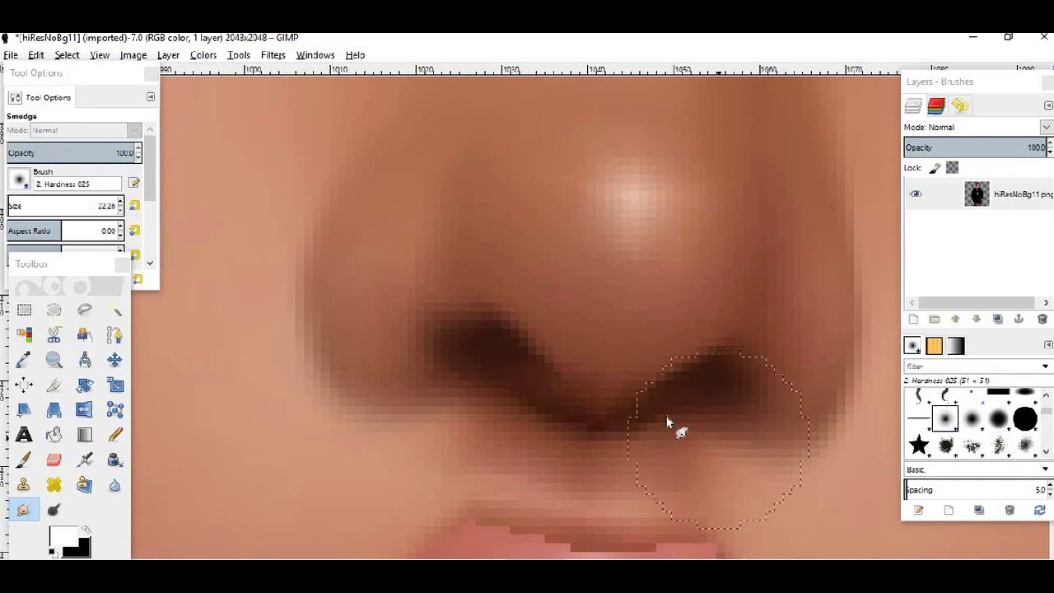
scroll(723, 475, down, 5)
scroll(608, 420, up, 3)
scroll(610, 317, up, 1)
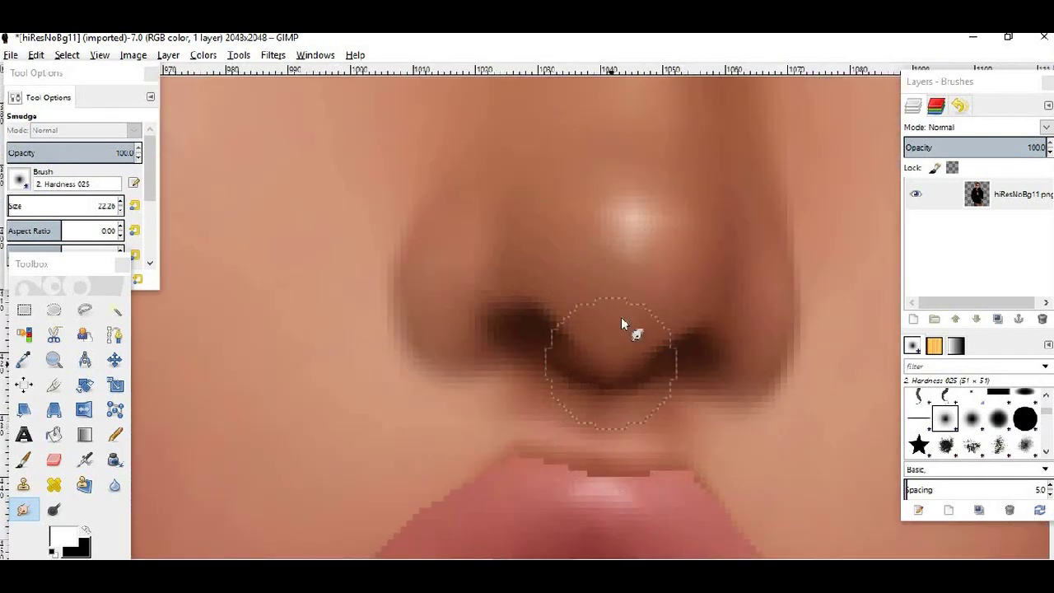
scroll(626, 338, down, 2)
scroll(639, 347, down, 1)
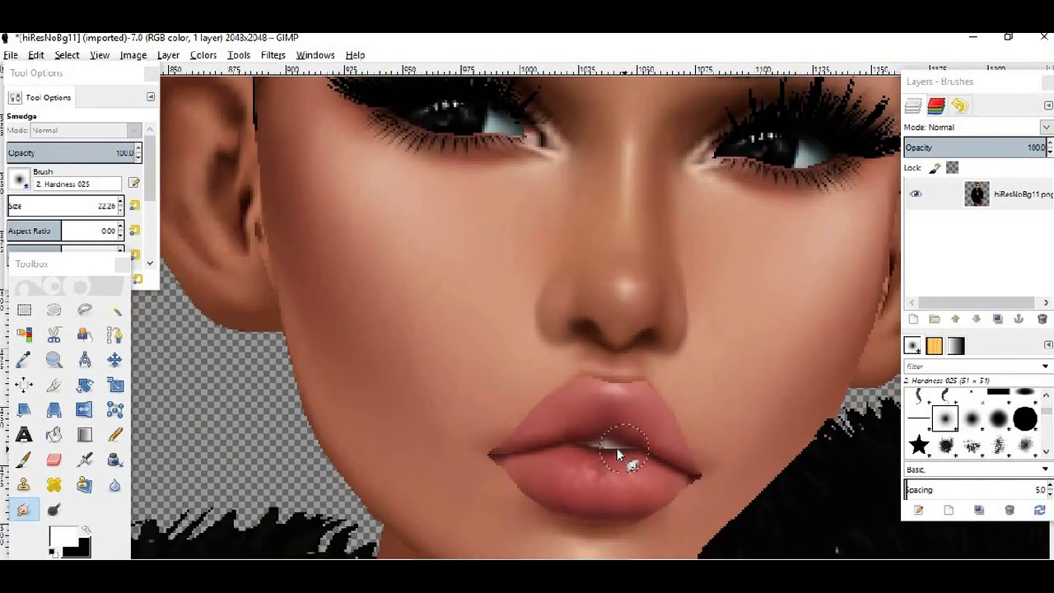
scroll(608, 448, up, 1)
scroll(593, 329, up, 2)
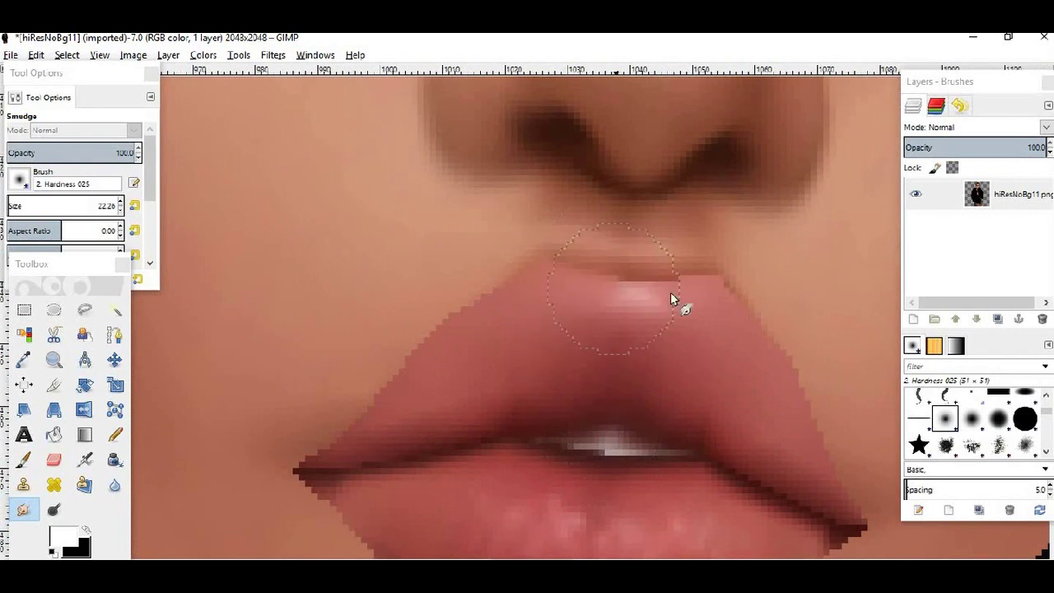
Smudge the upper-lip highlight, the highlight between the lips and the jagged lip edges.
drag(671, 298, 757, 323)
mouse_move(533, 278)
mouse_down()
mouse_move(362, 441)
mouse_move(434, 348)
mouse_move(365, 418)
mouse_up()
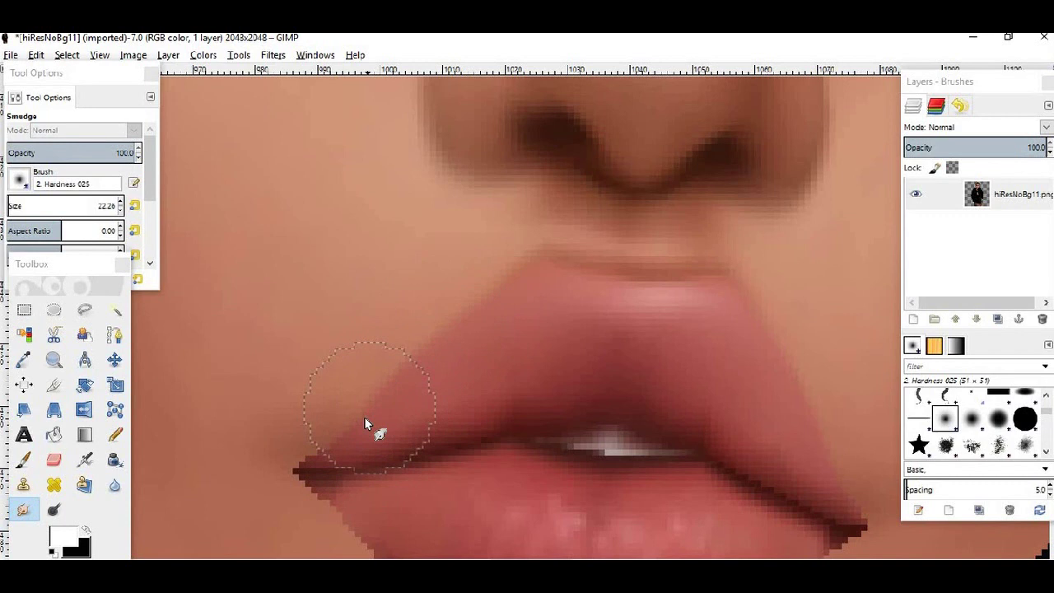
scroll(387, 388, down, 3)
mouse_move(552, 338)
mouse_down()
mouse_move(629, 335)
mouse_move(607, 343)
mouse_move(537, 329)
mouse_move(730, 358)
mouse_move(816, 398)
mouse_up()
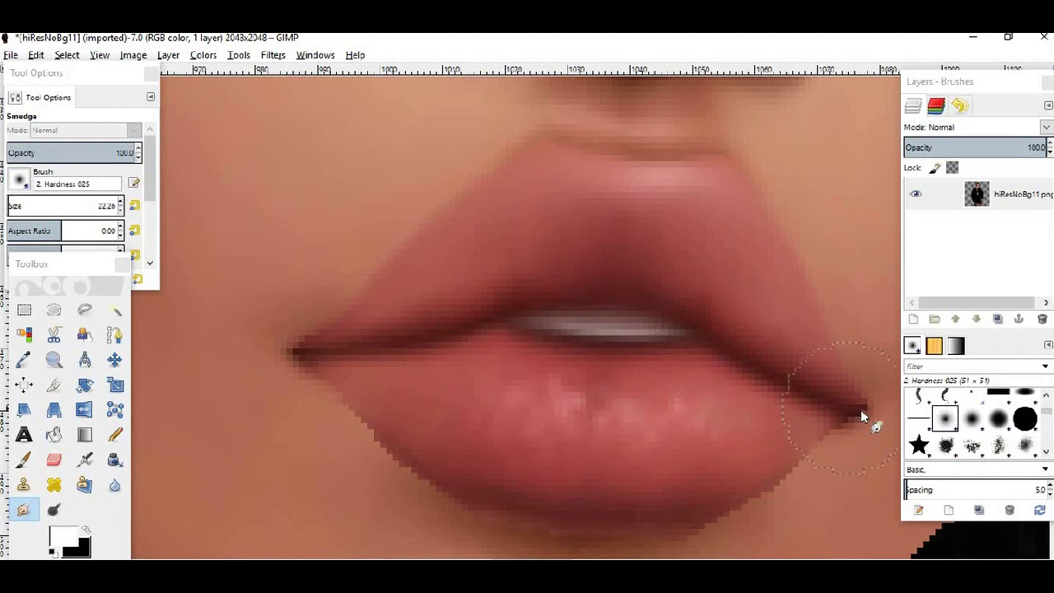
scroll(350, 247, down, 3)
mouse_move(338, 261)
mouse_down()
mouse_move(431, 365)
mouse_move(554, 404)
mouse_up()
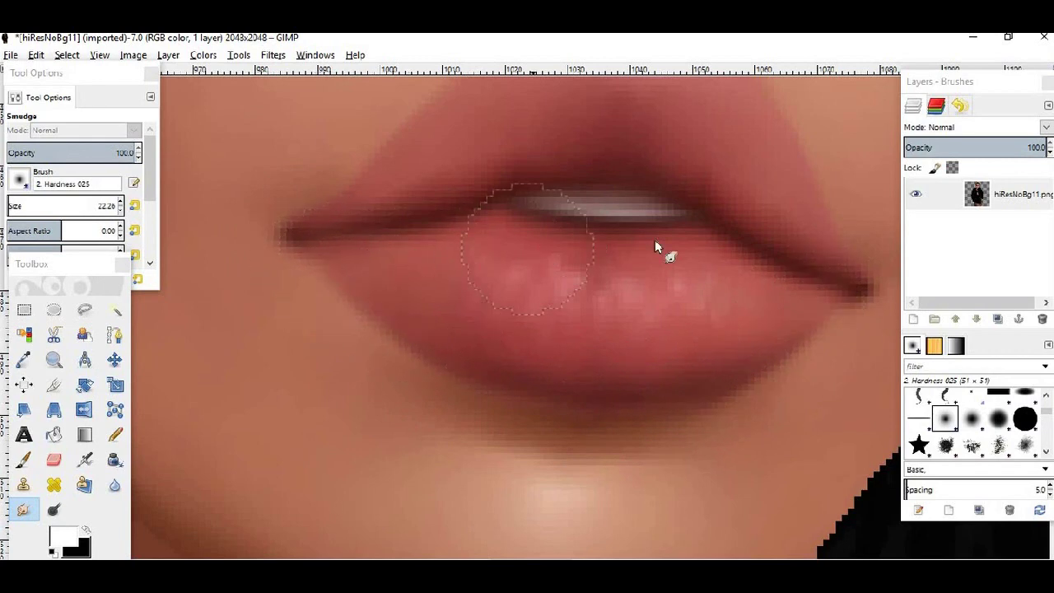
scroll(659, 243, down, 3)
scroll(727, 284, up, 2)
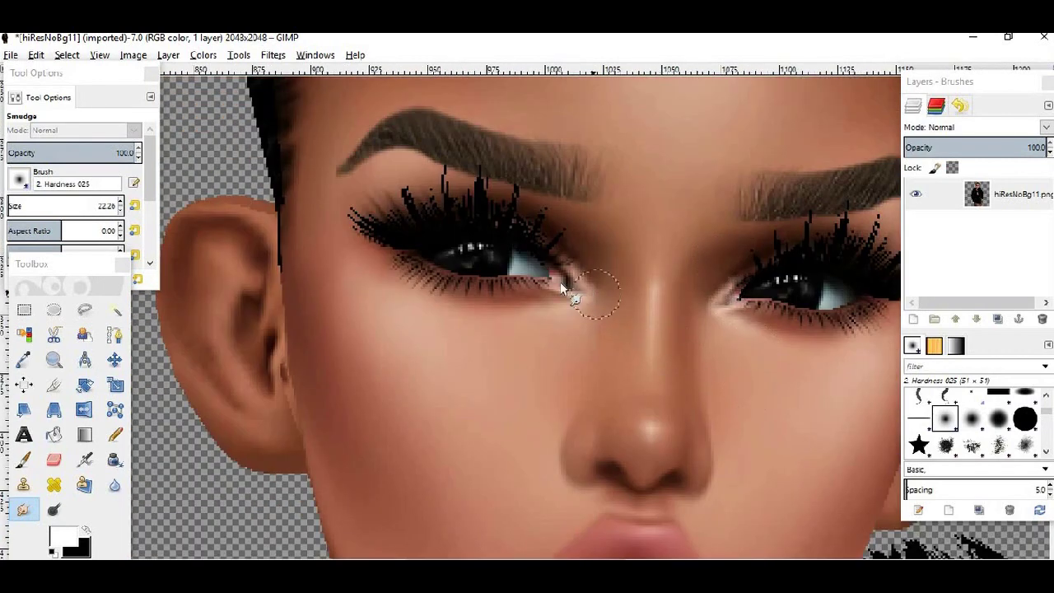
scroll(560, 282, down, 3)
scroll(537, 319, up, 3)
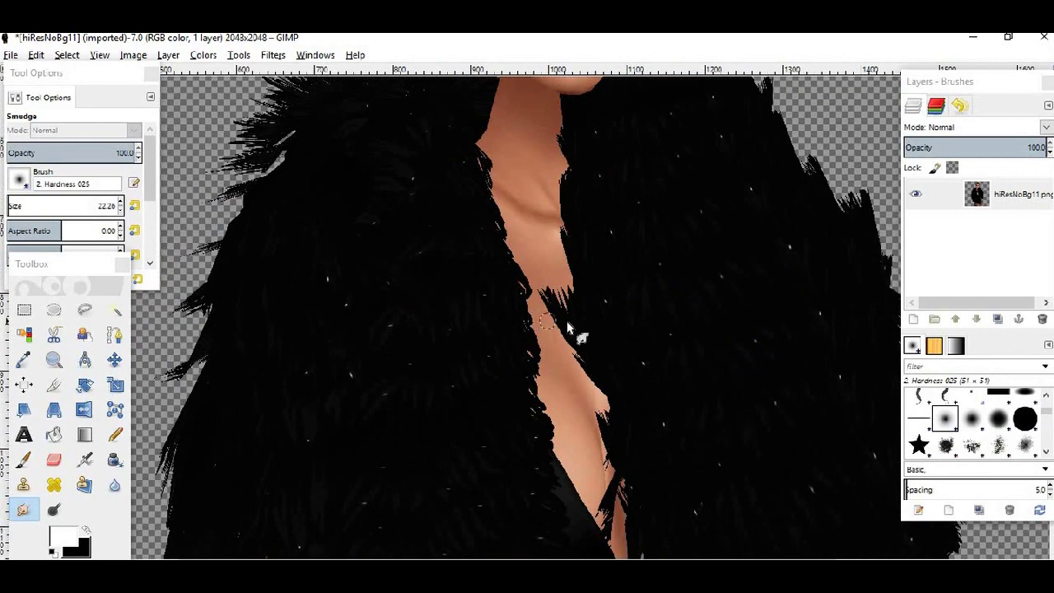
scroll(635, 353, down, 5)
scroll(736, 370, down, 5)
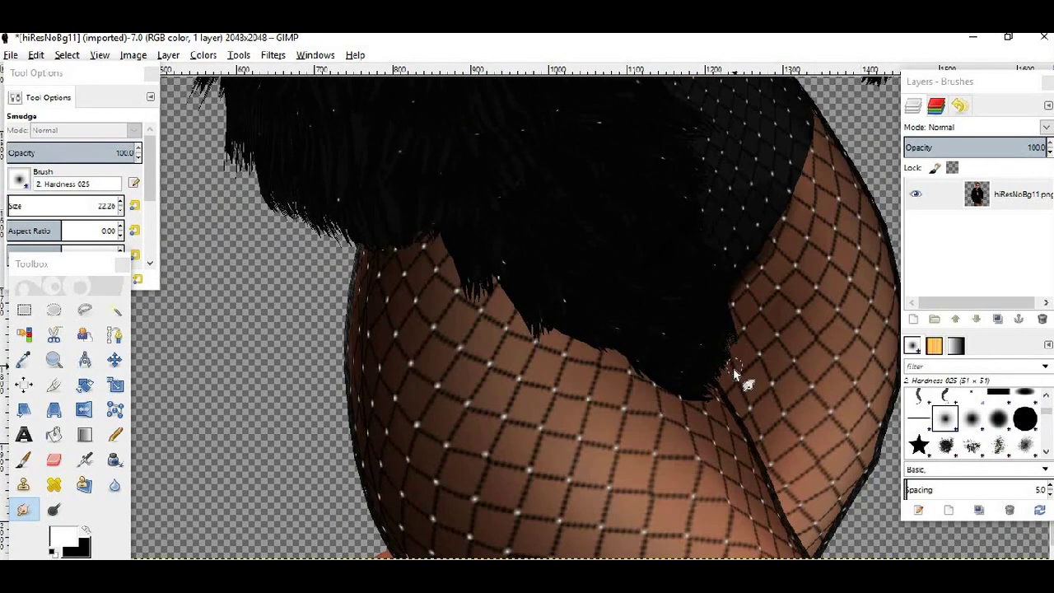
scroll(734, 371, up, 10)
scroll(663, 370, down, 3)
scroll(611, 213, up, 2)
scroll(624, 242, up, 2)
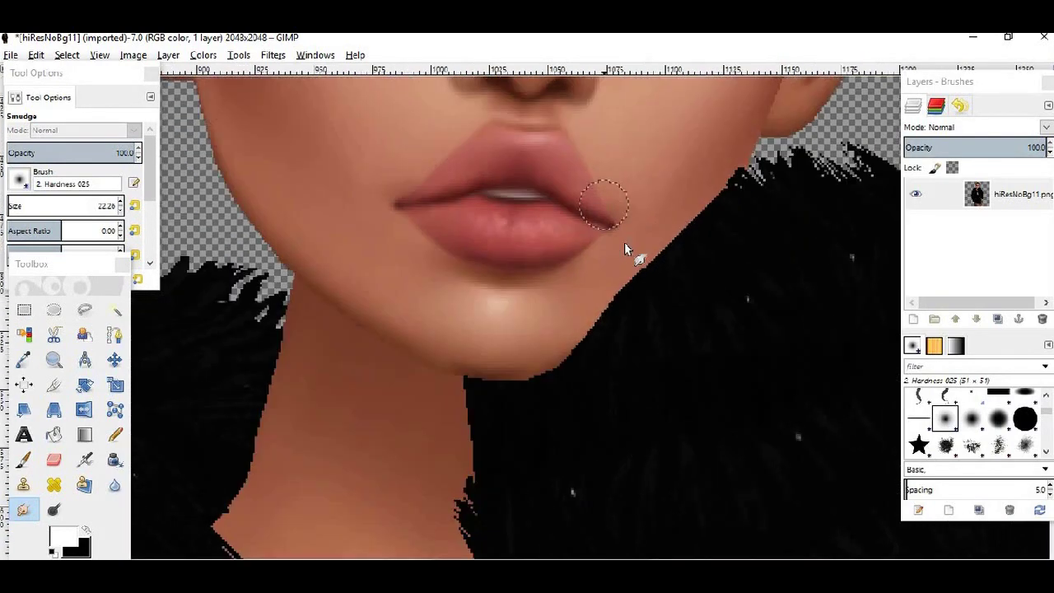
scroll(578, 355, up, 5)
scroll(519, 334, down, 3)
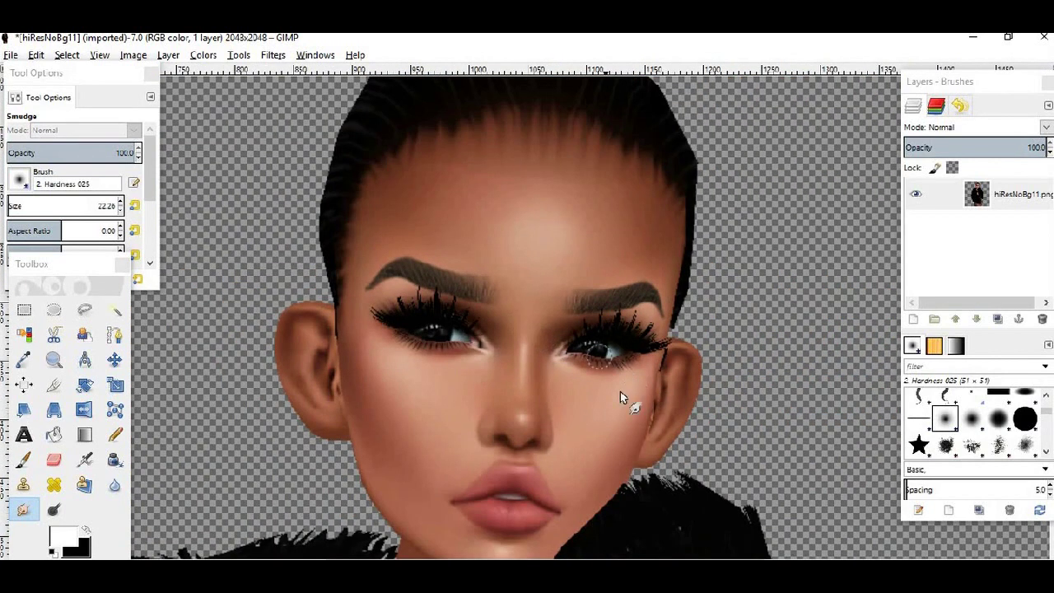
scroll(622, 395, up, 1)
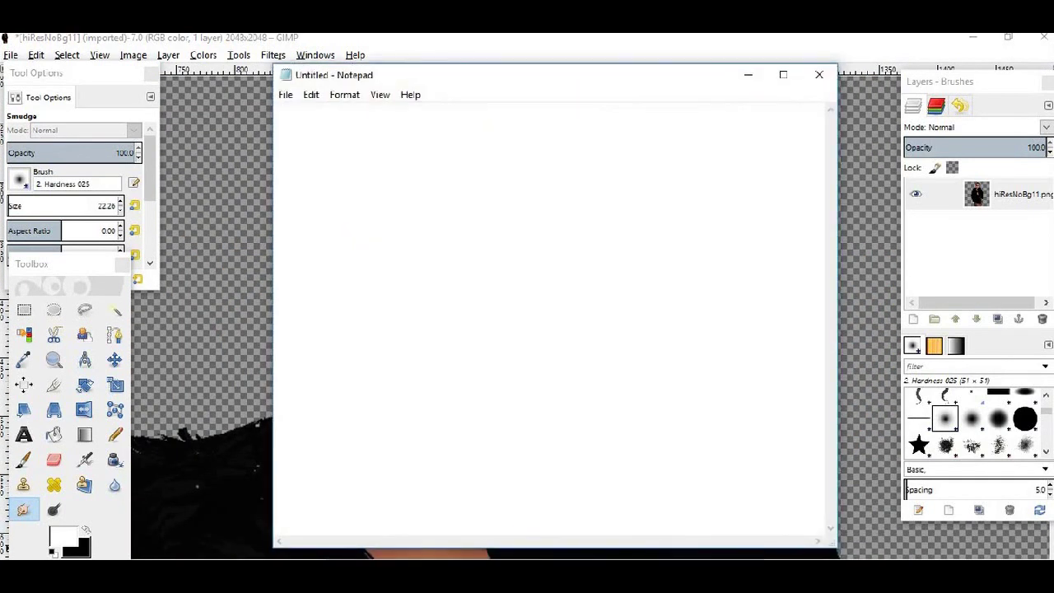
Write 'ok once you have done that and are happy wit how it looks we will go make a new layer'.
text(ok once)
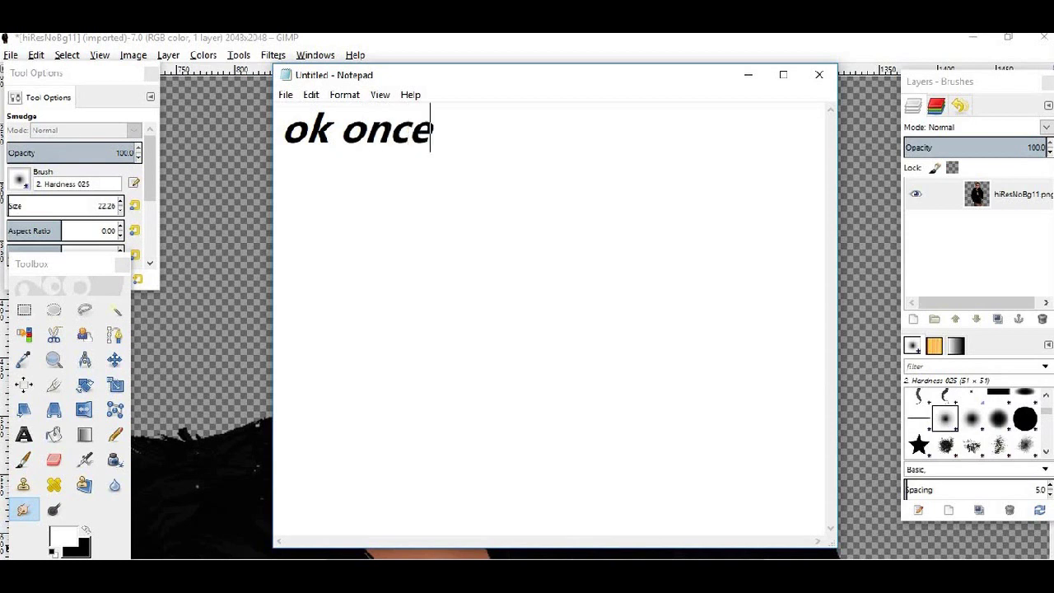
text( you have done that and ar)
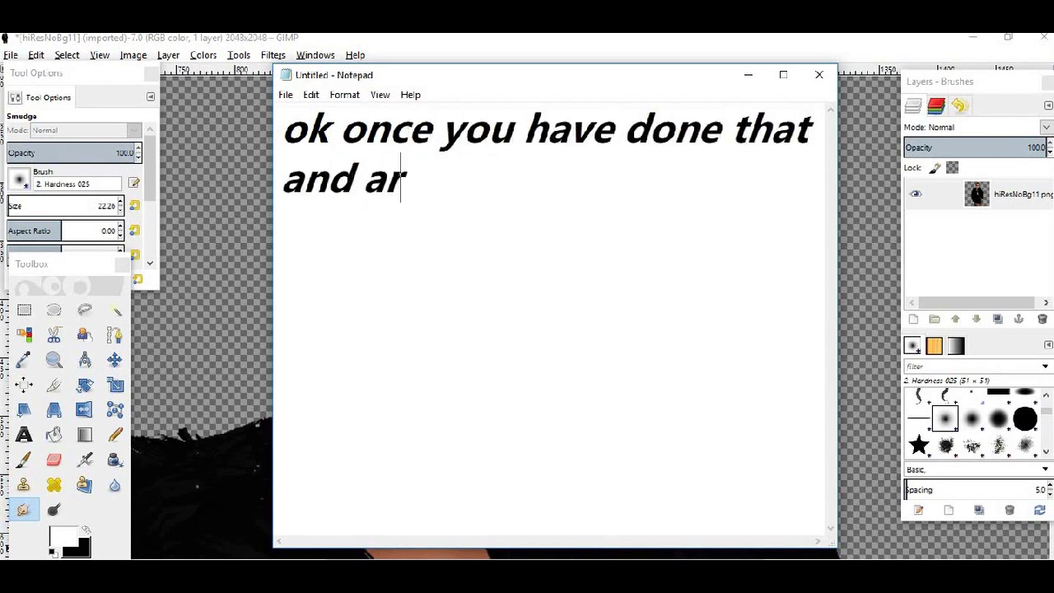
text(e happy wit ho)
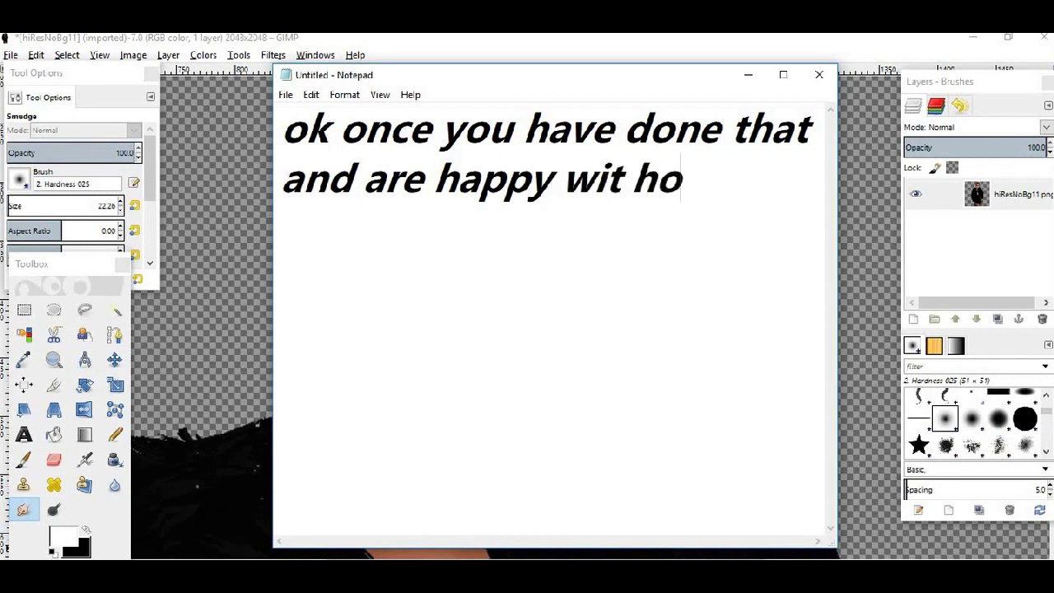
text(w it looks we)
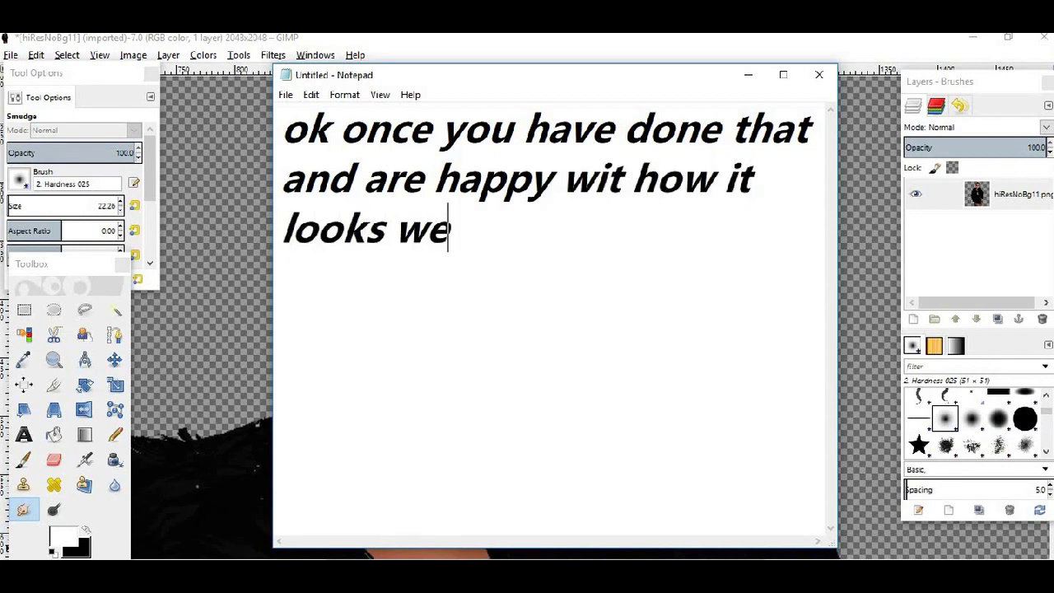
text( will go m)
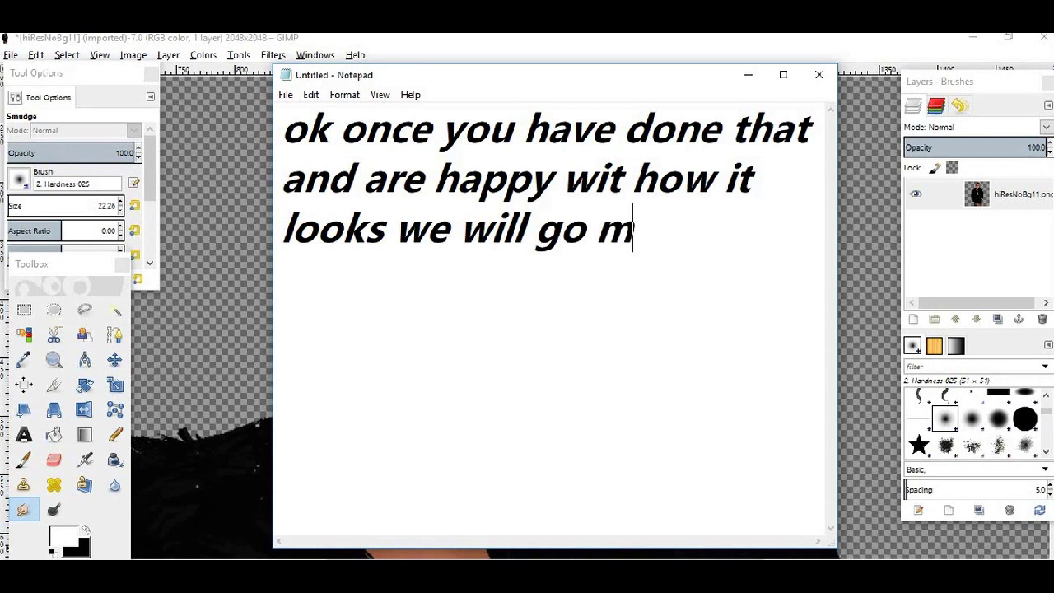
text(ake a new lay)
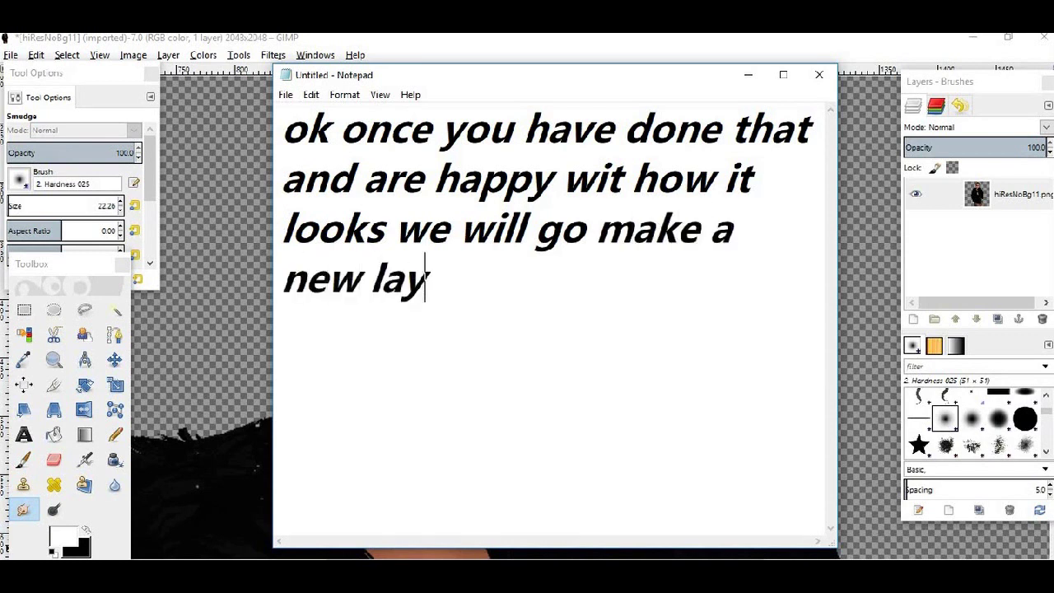
text(er.)
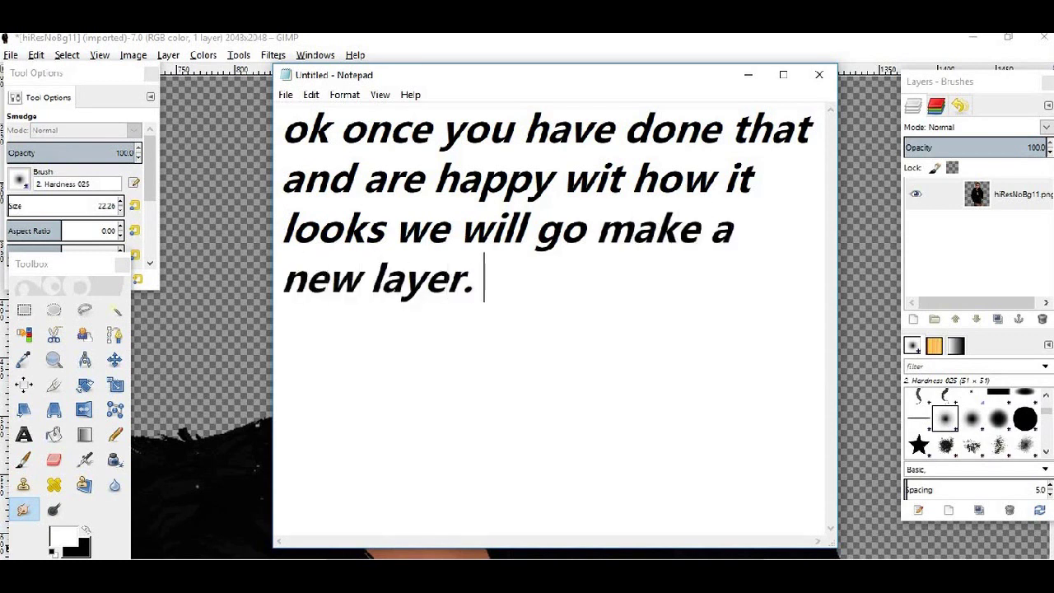
Add a new transparent layer named Layer above the avatar.
click(913, 321)
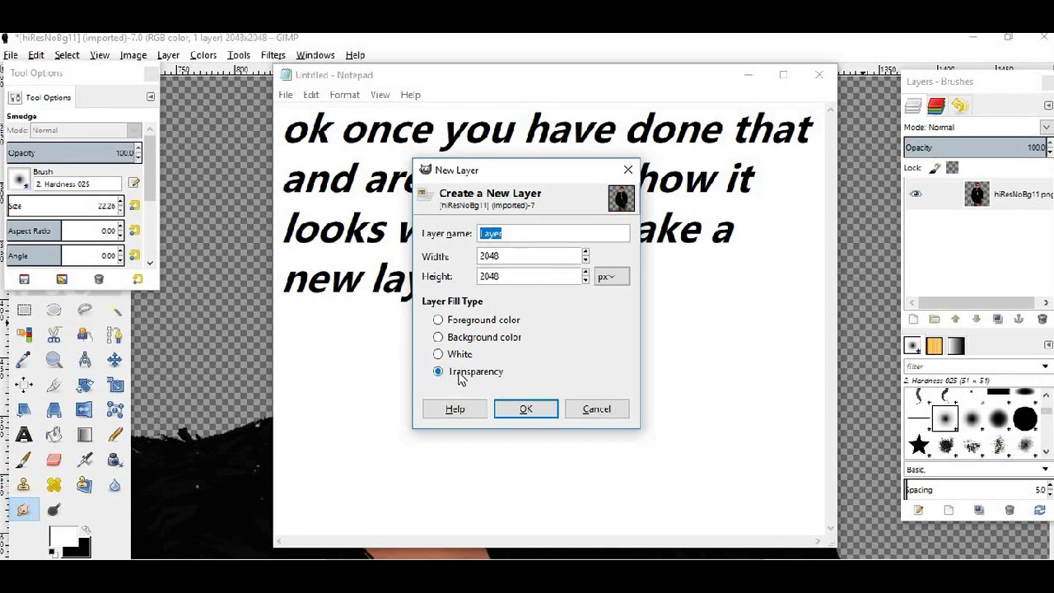
click(526, 410)
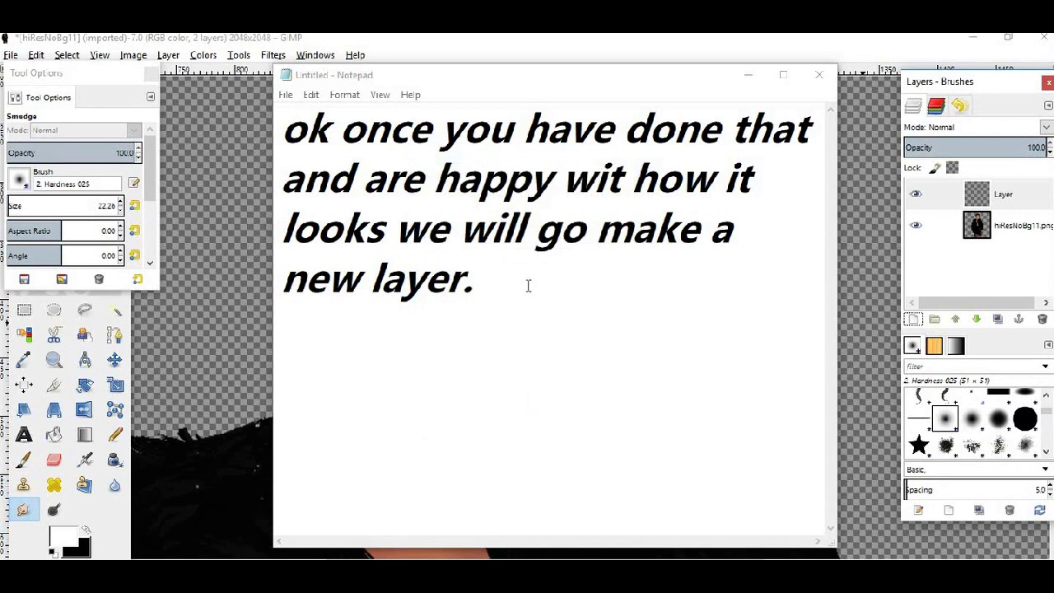
click(528, 286)
Note 'make sure its clicked on transparent' and select all the note's text.
text(make sure )
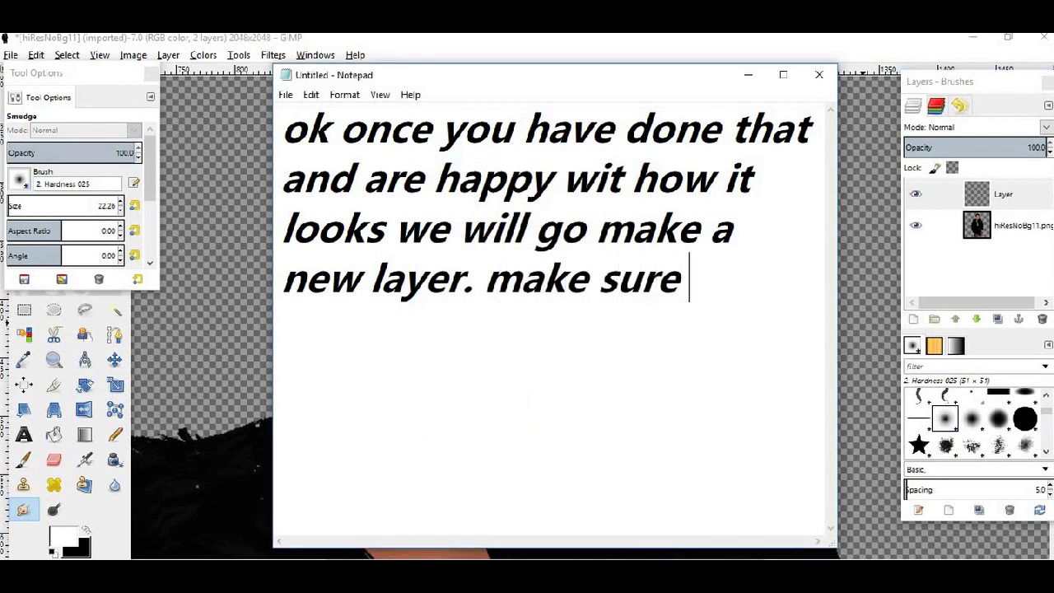
text(its)
key(Return)
text(clicked on trasnpar)
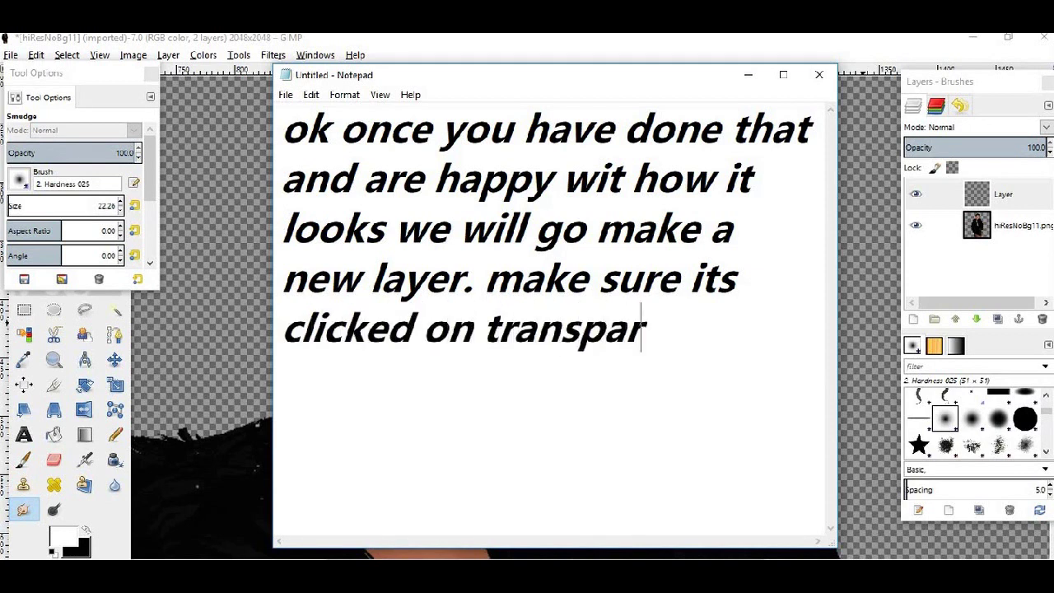
text(ent)
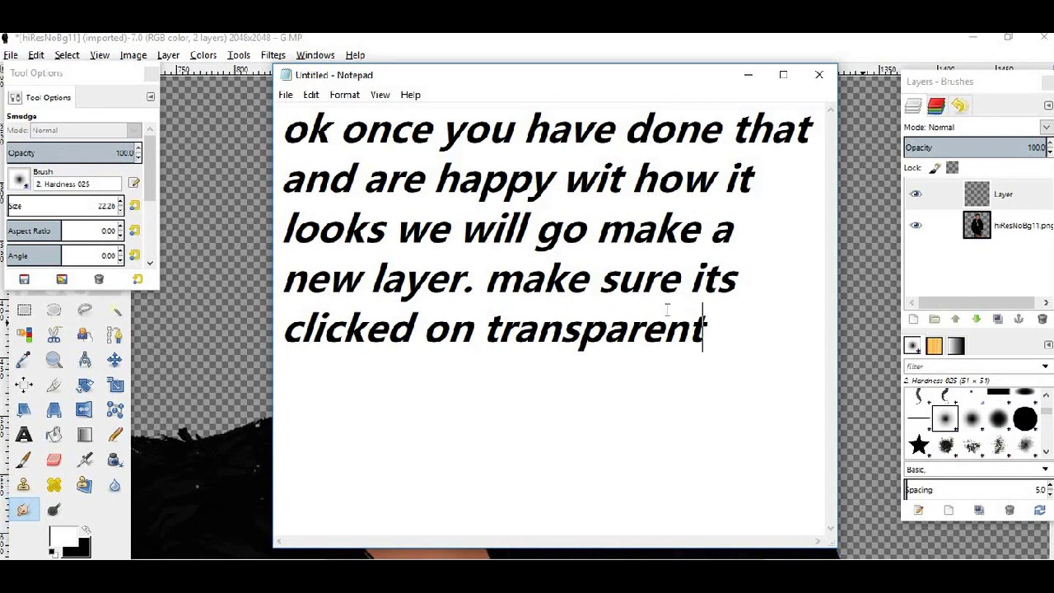
drag(708, 329, 258, 136)
Clear the note and zoom the GIMP canvas onto the avatar's lips.
key(BackSpace)
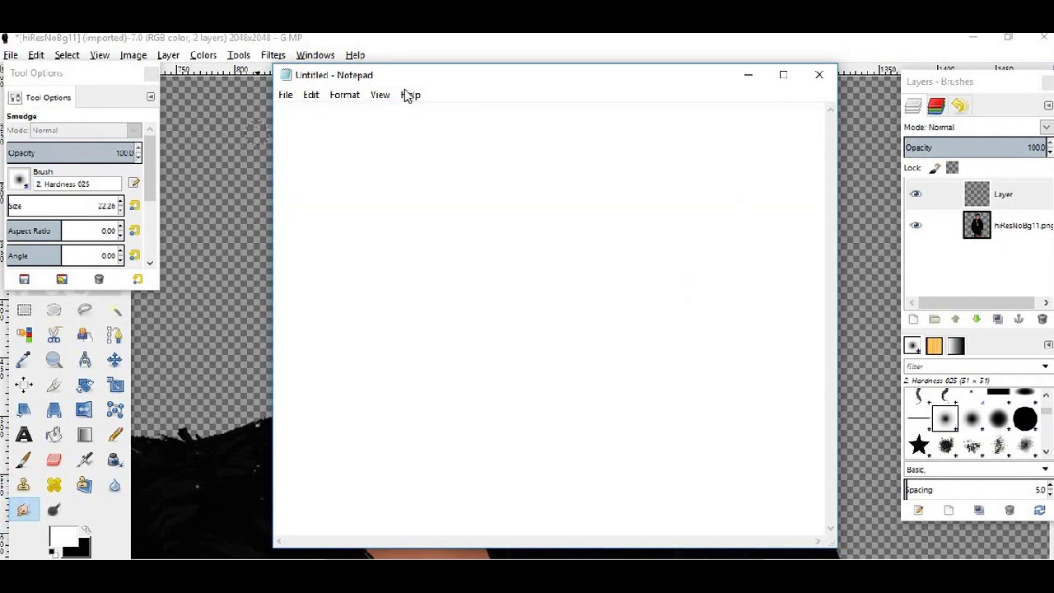
click(748, 74)
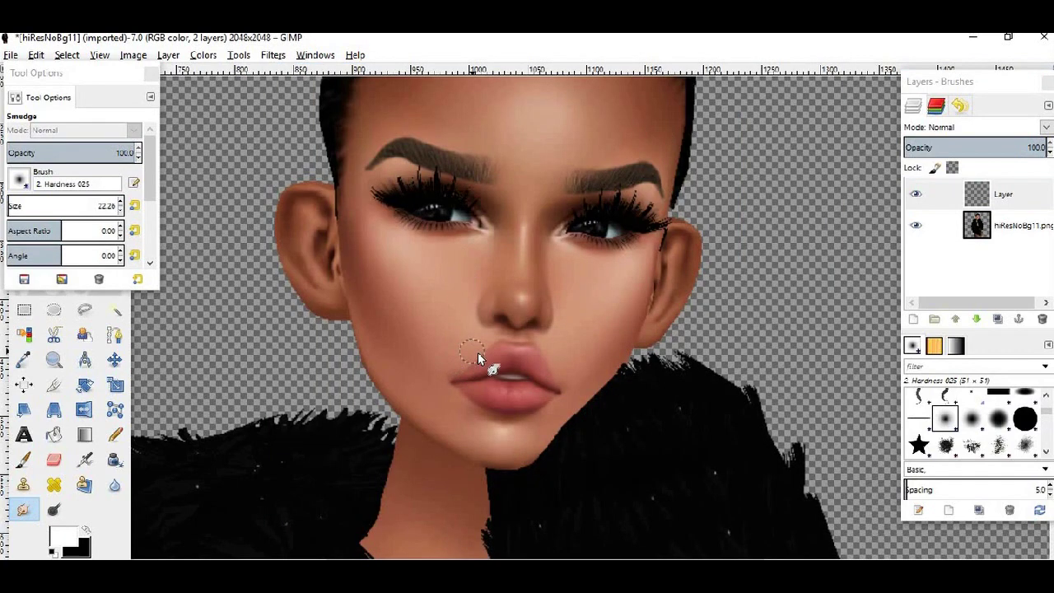
scroll(478, 353, down, 2)
scroll(534, 344, up, 3)
scroll(607, 318, up, 2)
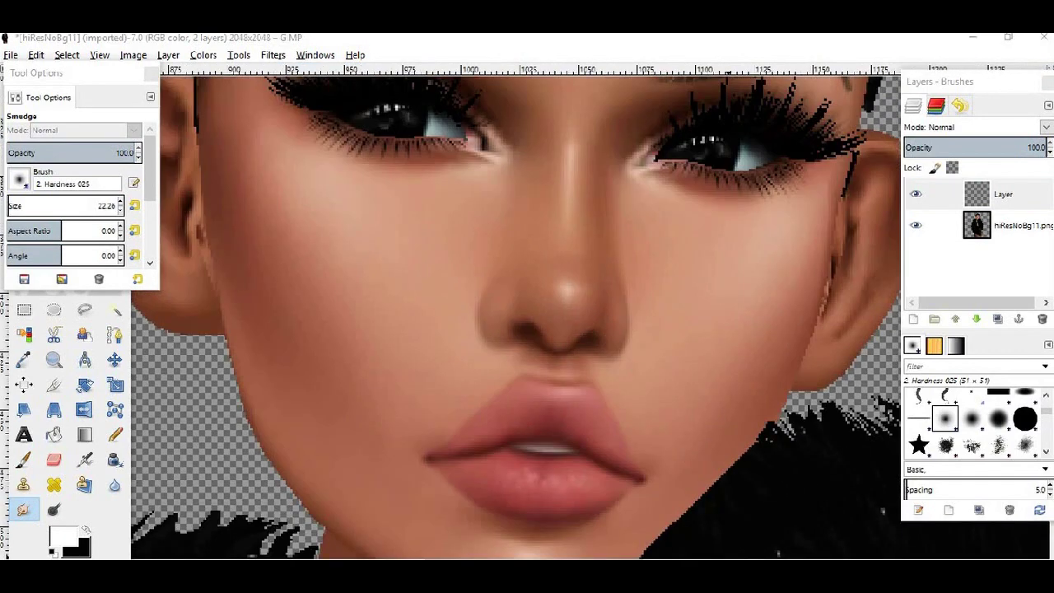
key(alt+Tab)
Write that the lips keep their own color and only get some highlight, then clear it.
text(now i will)
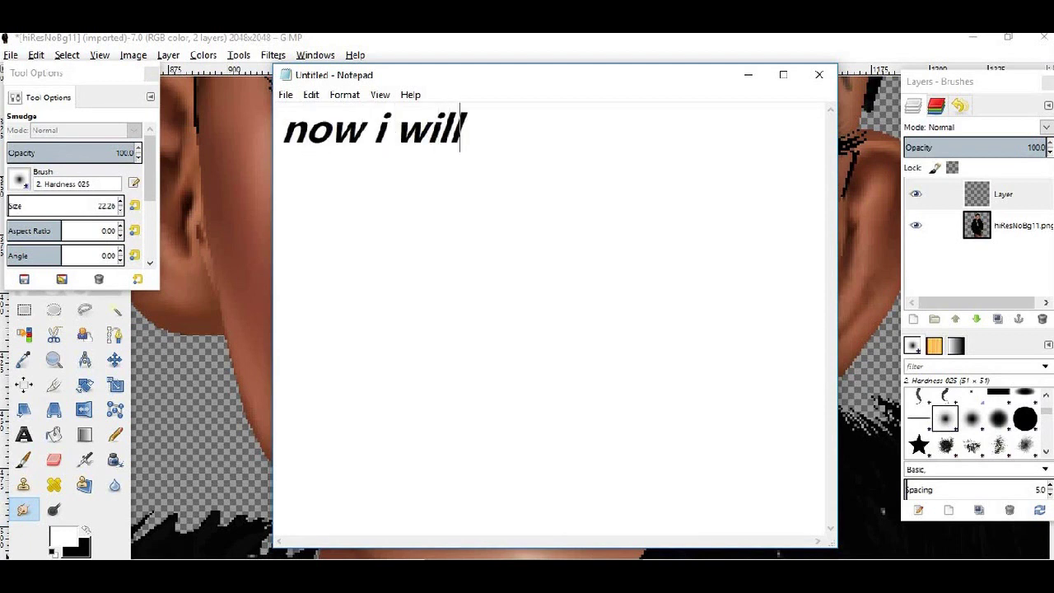
text( do )
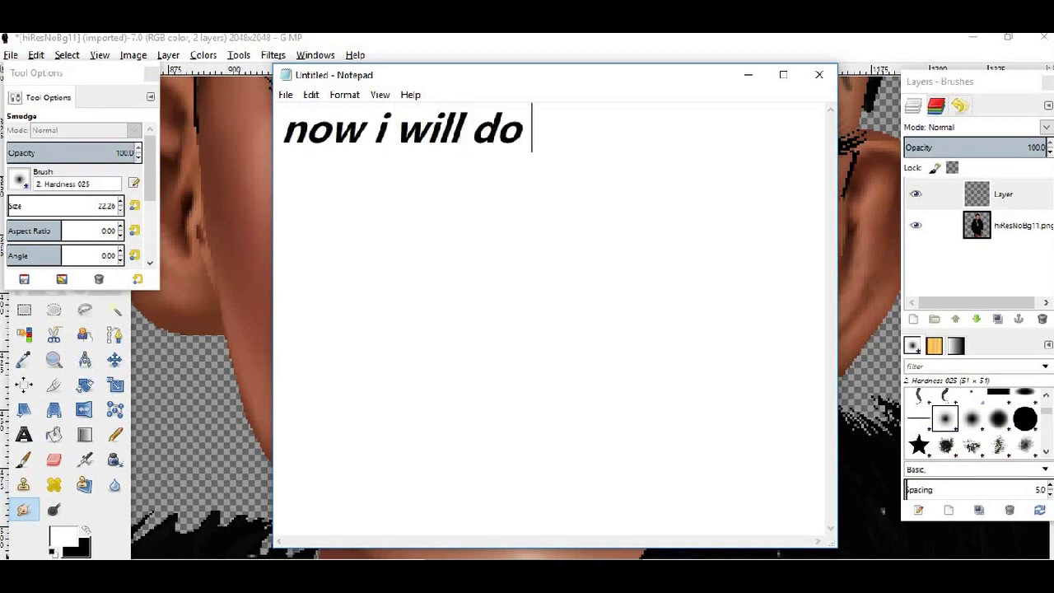
text(the lips)
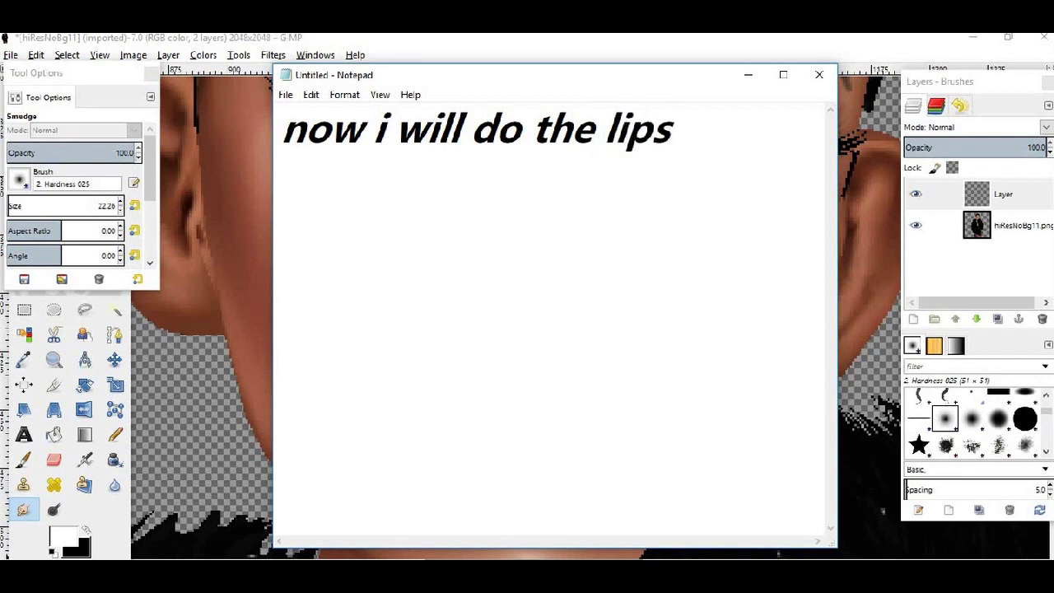
text(, i like to kee)
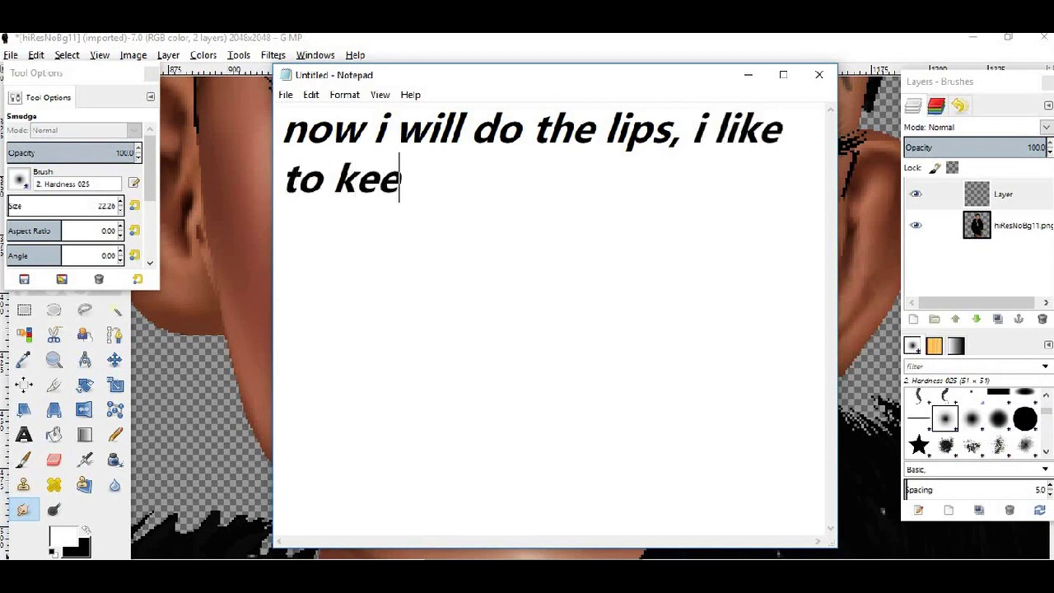
text(p the color of m)
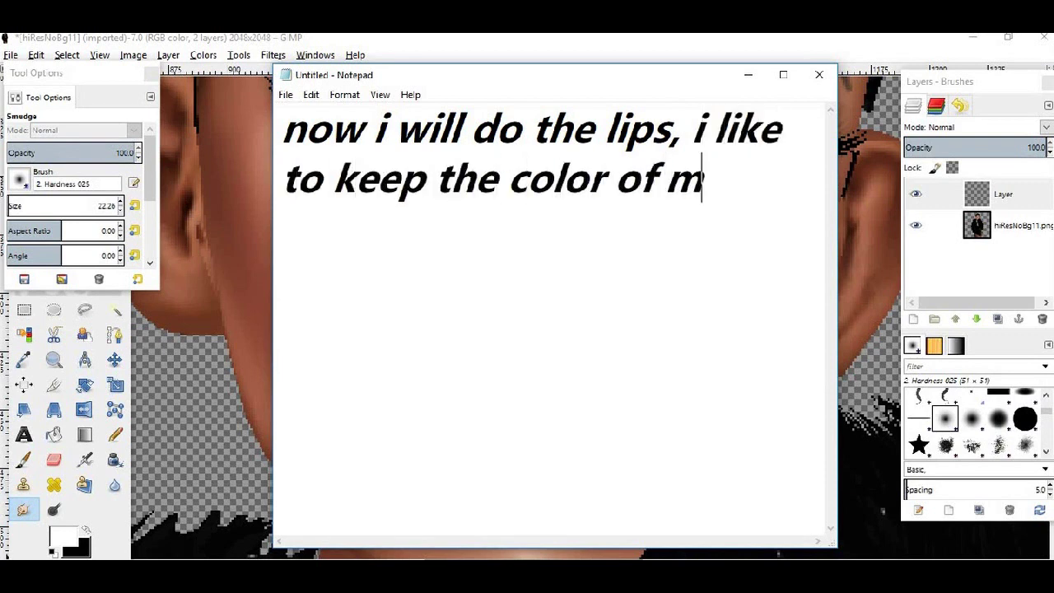
text(y lio)
key(BackSpace)
text(ps )
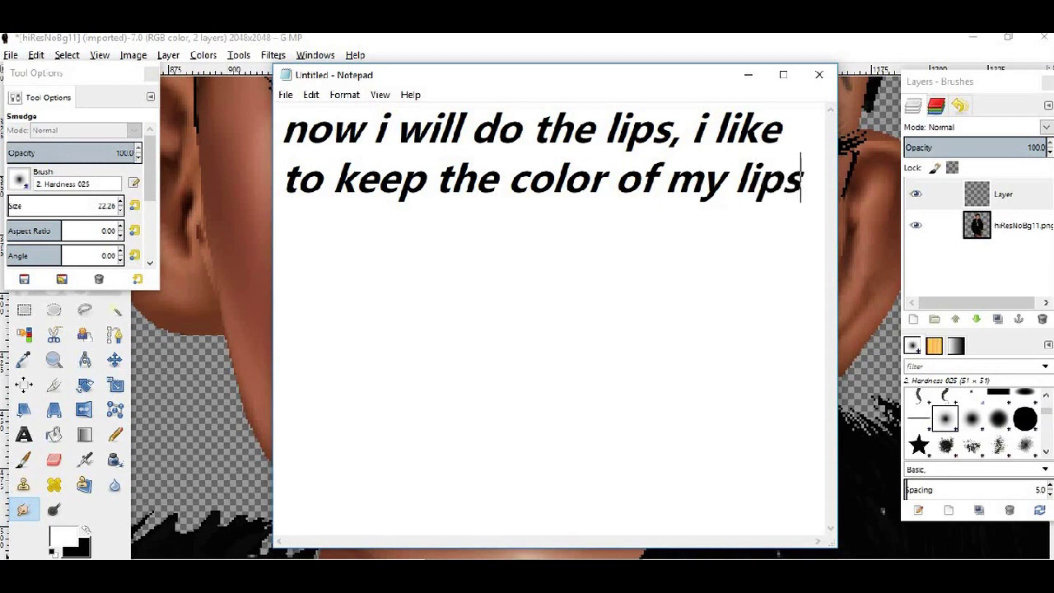
text(so i wil)
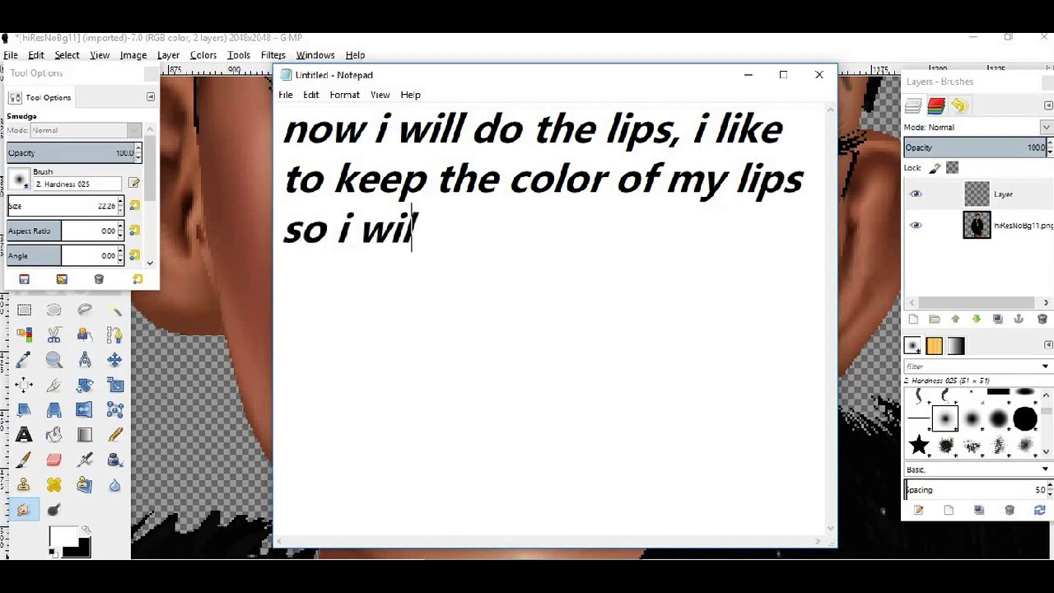
text(l just add some )
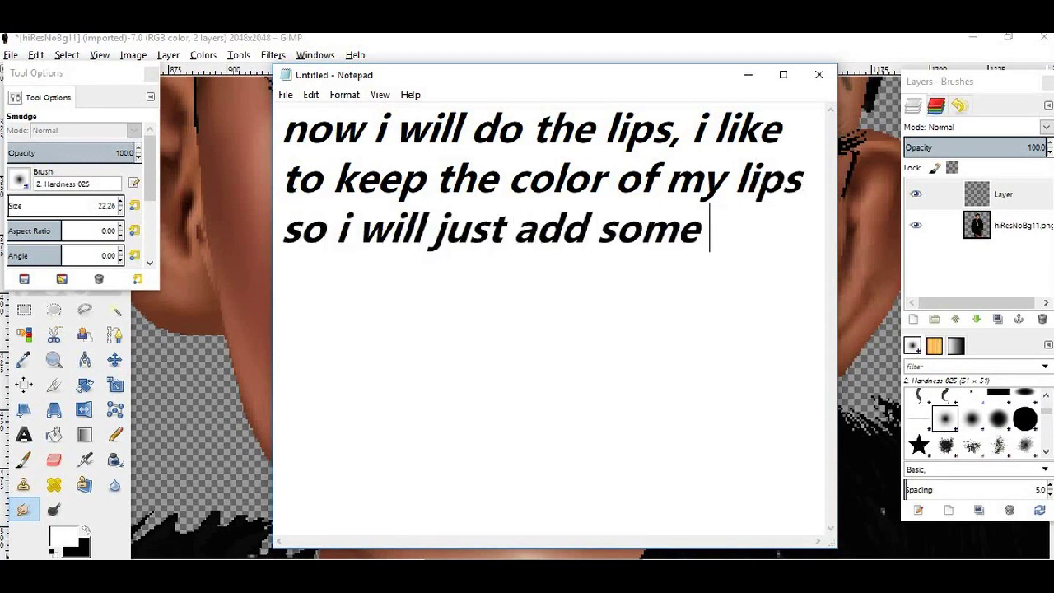
text(highlig)
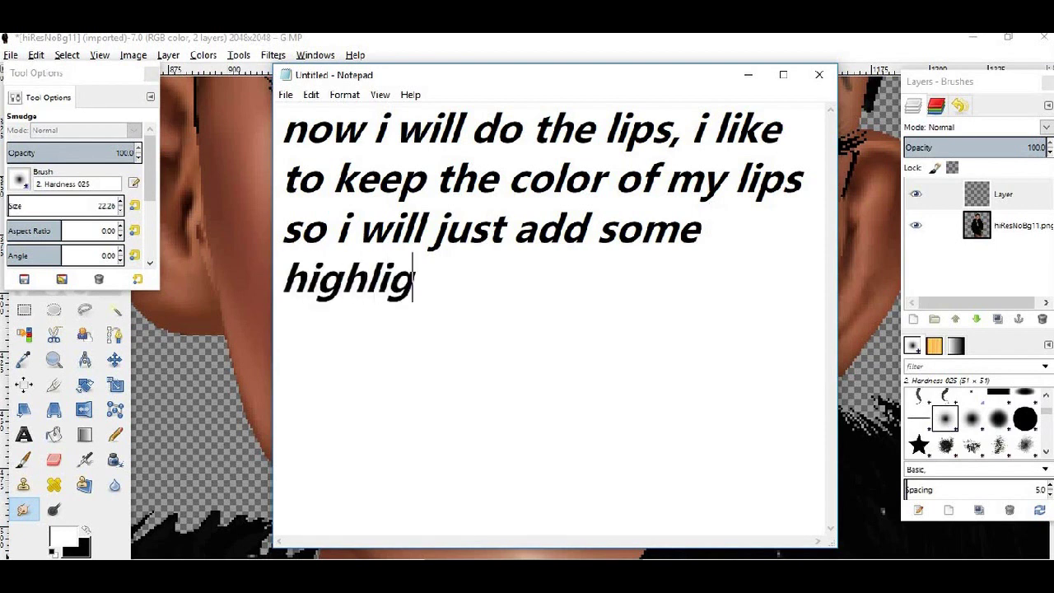
text(ht.)
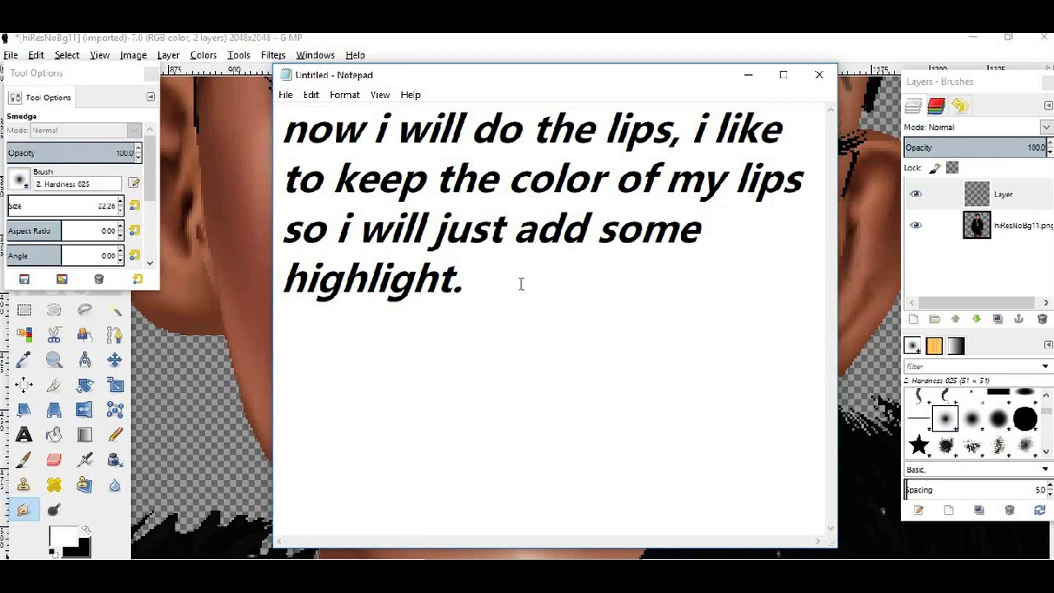
drag(521, 284, 210, 126)
key(BackSpace)
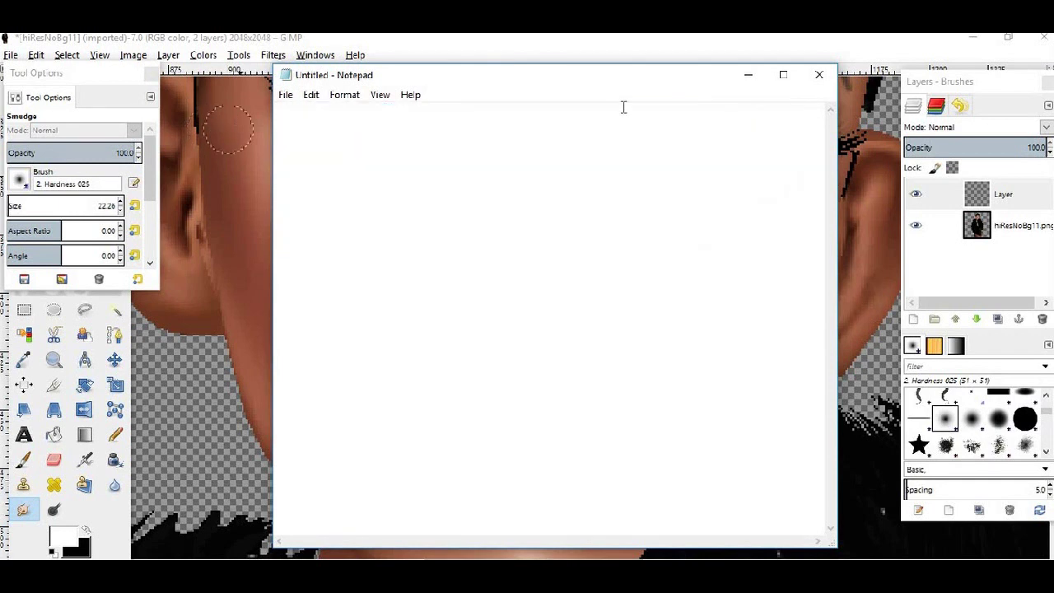
Set the new layer's blend mode to Overlay and note 'click on the overlay button'.
click(748, 74)
click(1047, 127)
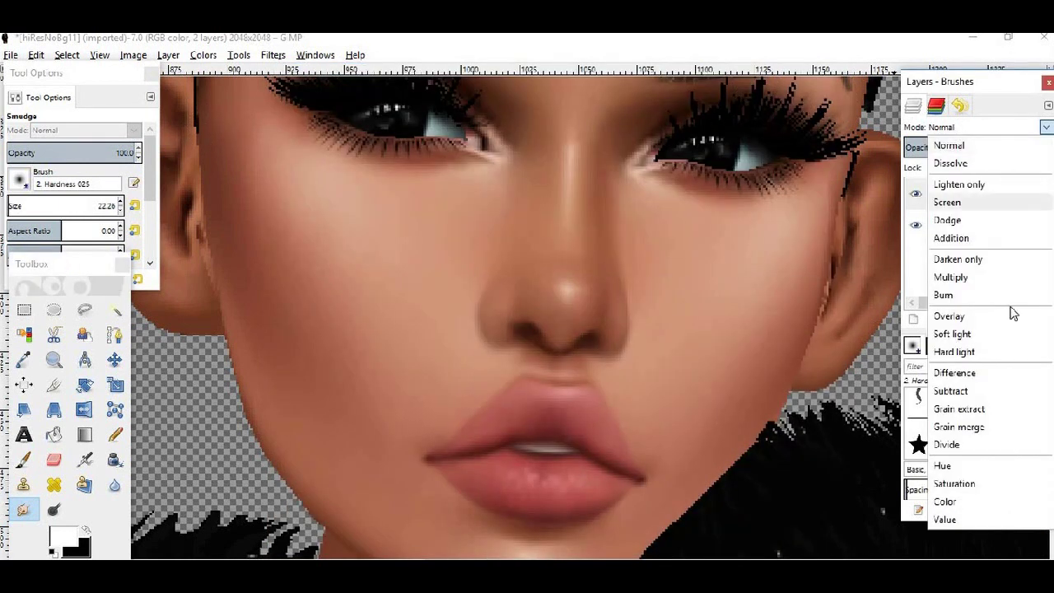
click(948, 316)
key(alt+Tab)
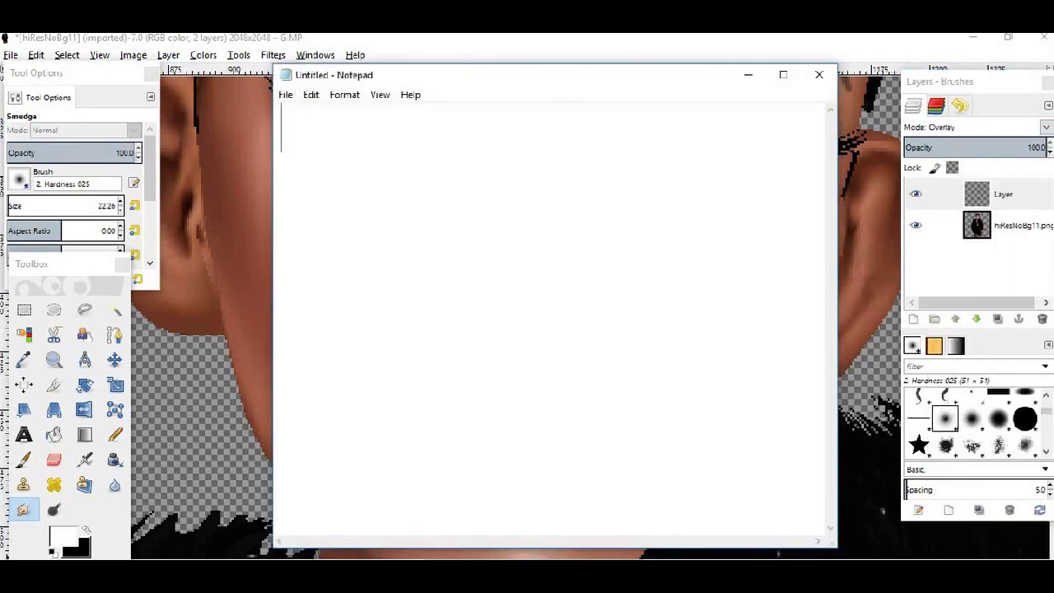
text(click on th)
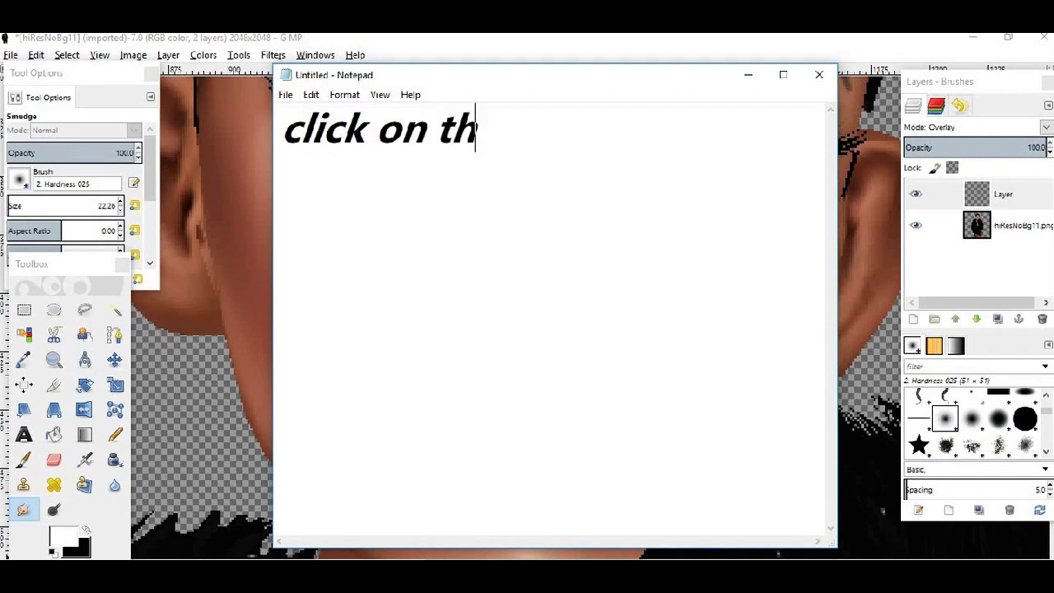
text(e overlay)
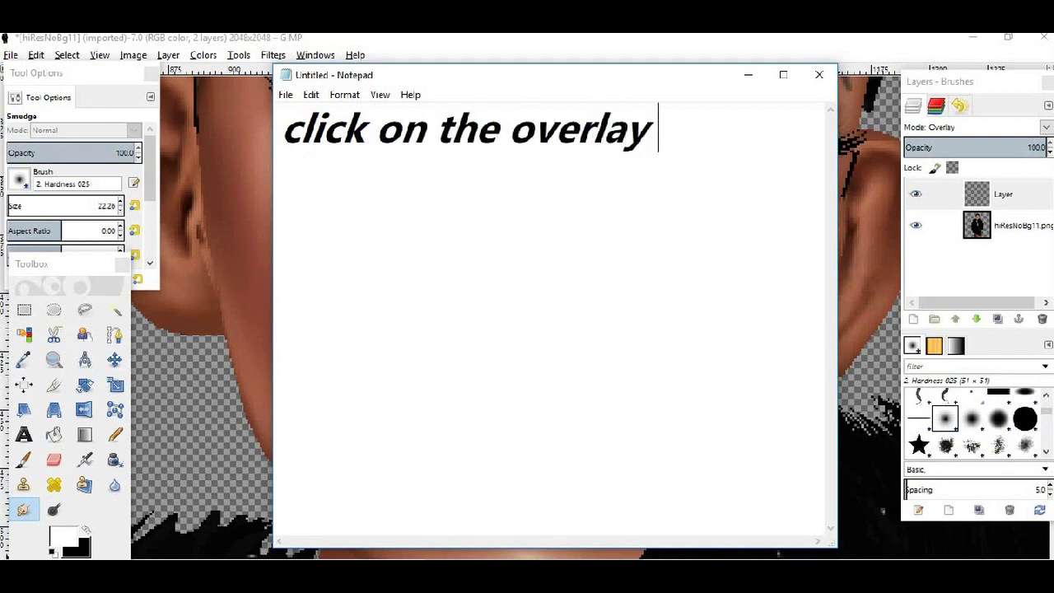
text( button)
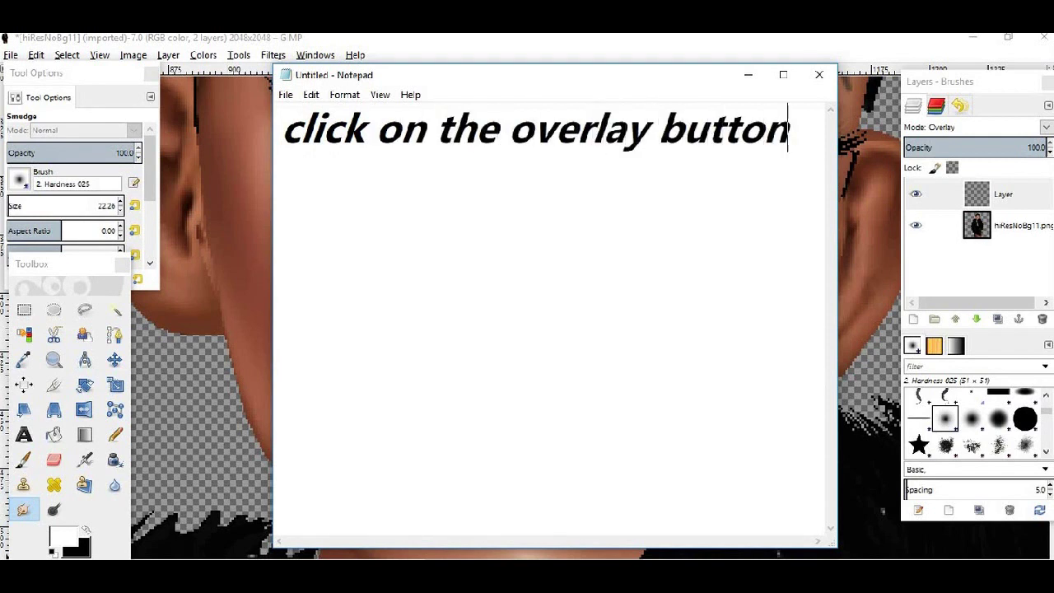
Reconfirm Overlay mode and add 'and then choose white color' to the note.
click(944, 131)
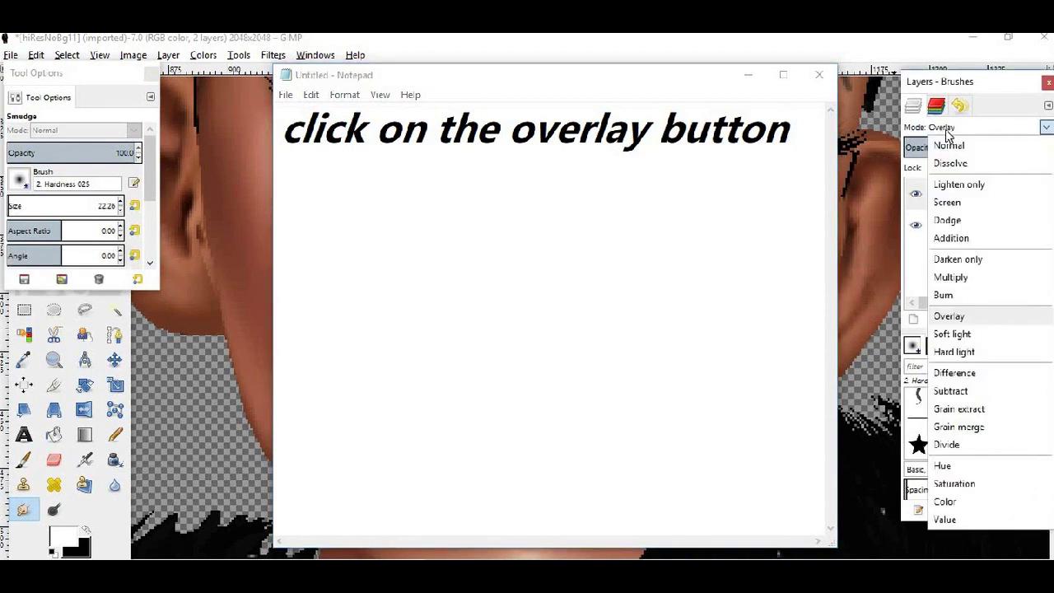
click(959, 323)
click(807, 133)
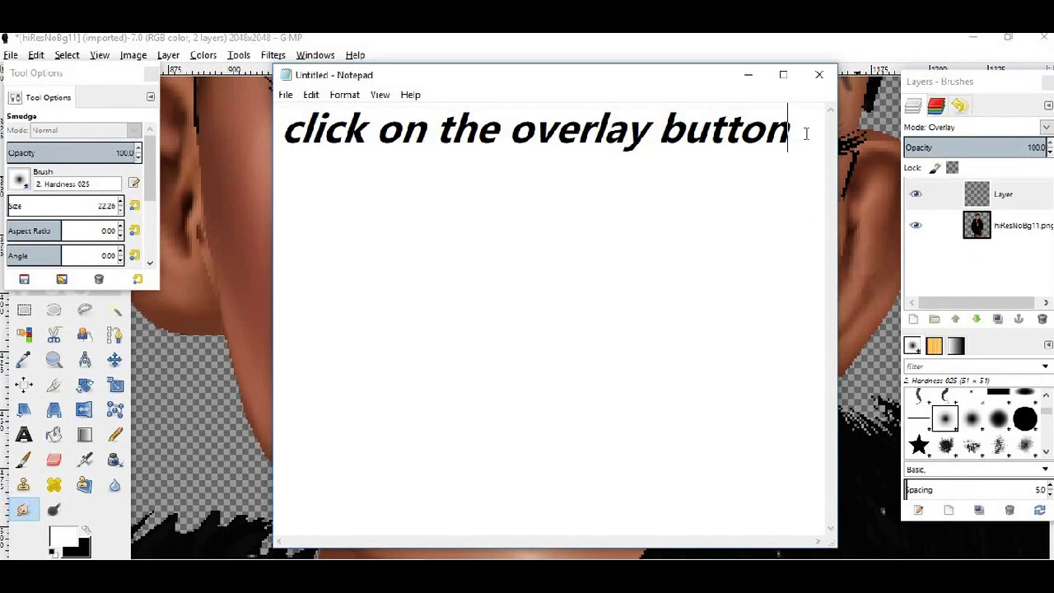
text(an)
key(Return)
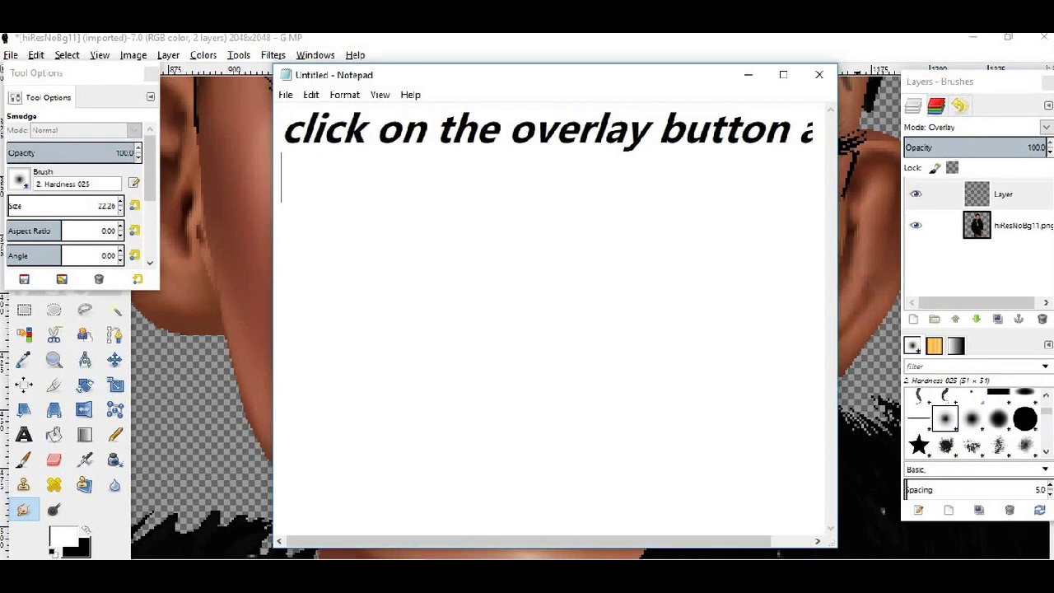
text(then choose )
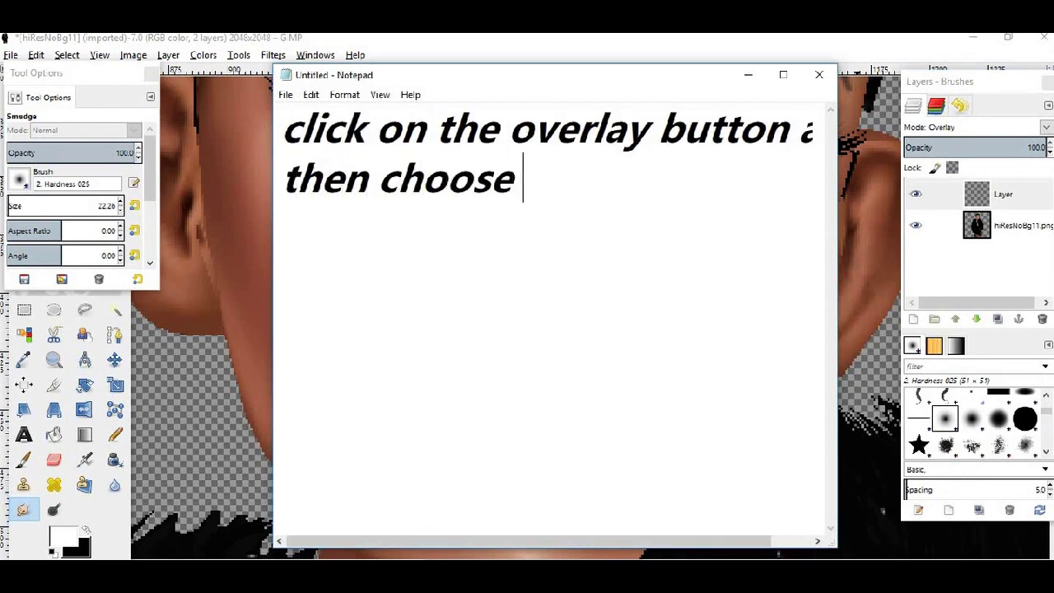
text(white color)
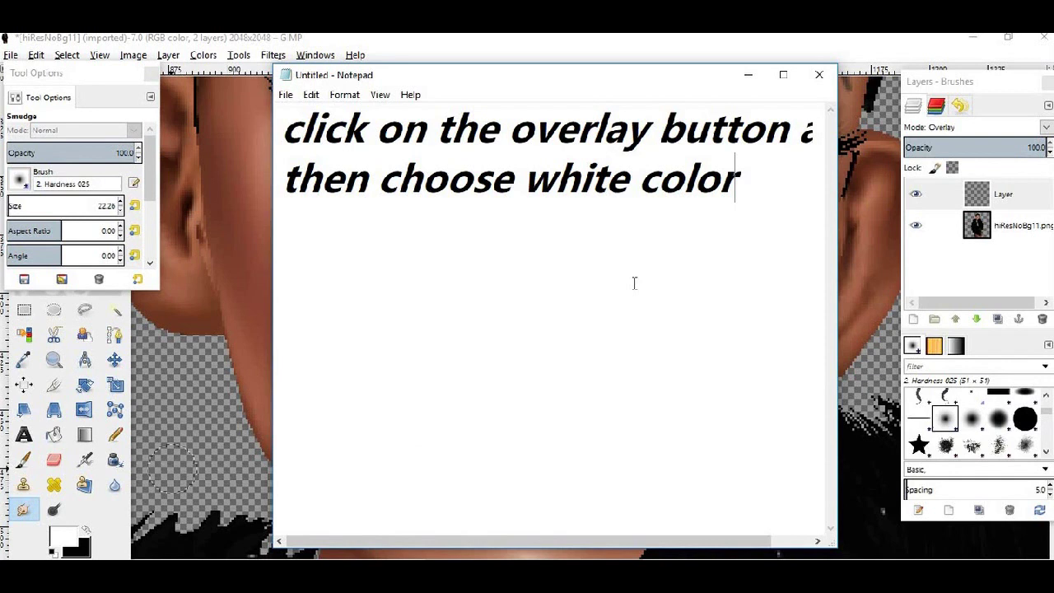
Add 'then click on airbrush' to the note and select GIMP's Airbrush tool.
text(th)
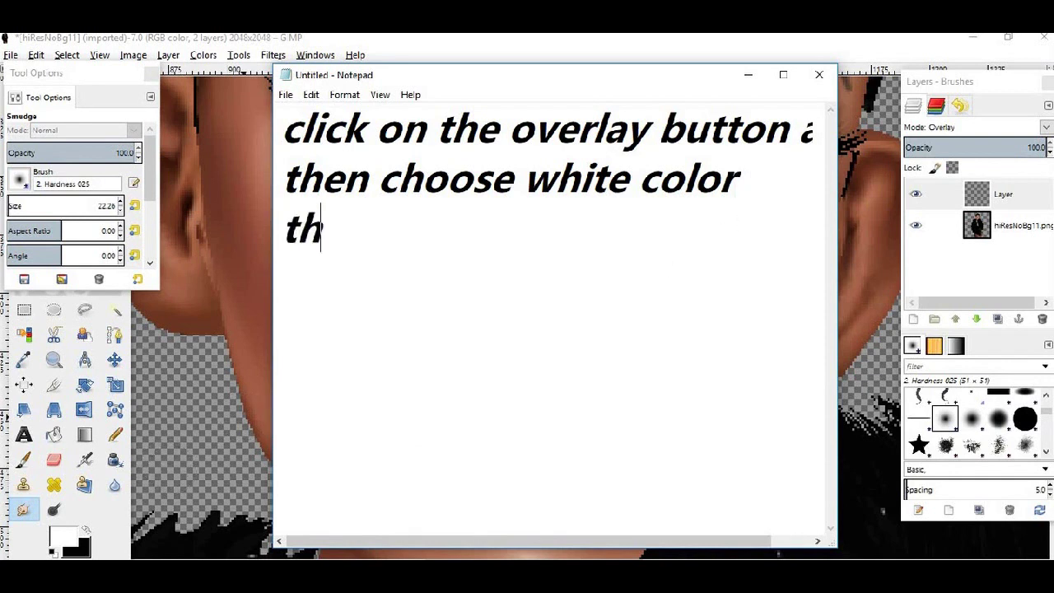
text(en cloc)
key(BackSpace)
key(BackSpace)
text(ick)
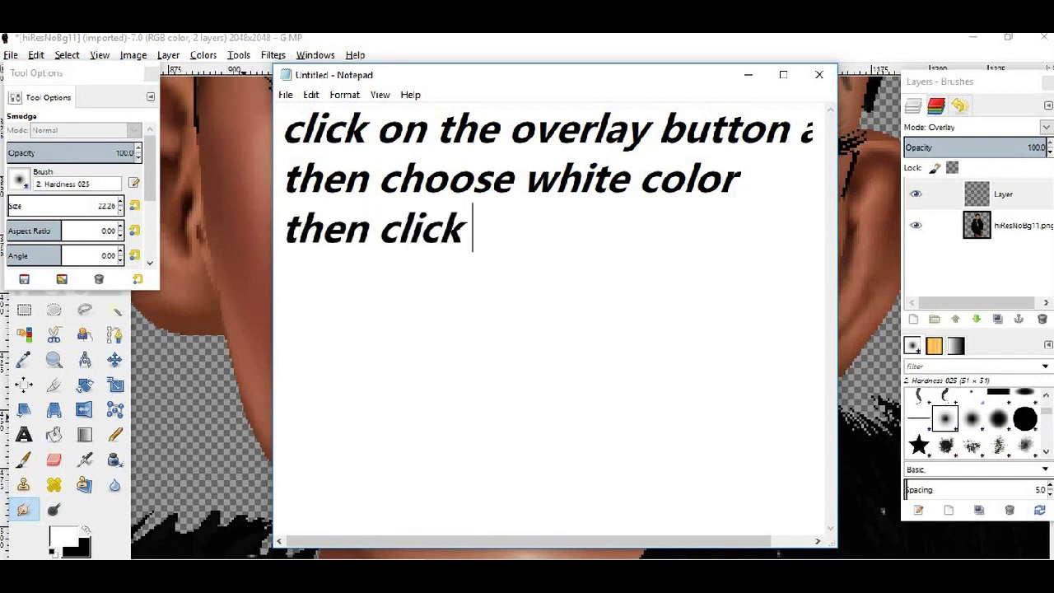
text( on airbrush)
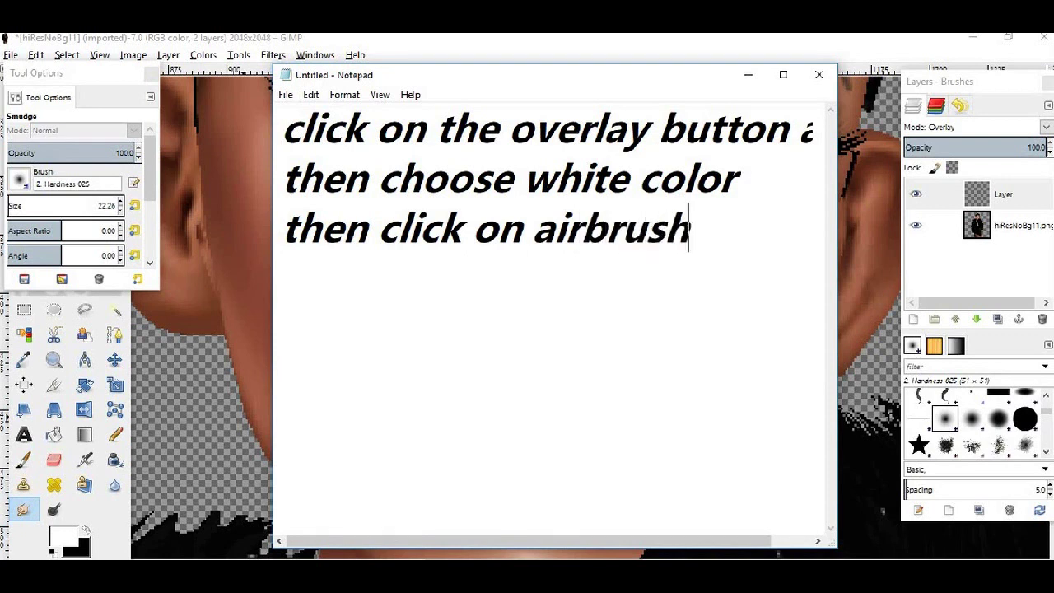
click(85, 459)
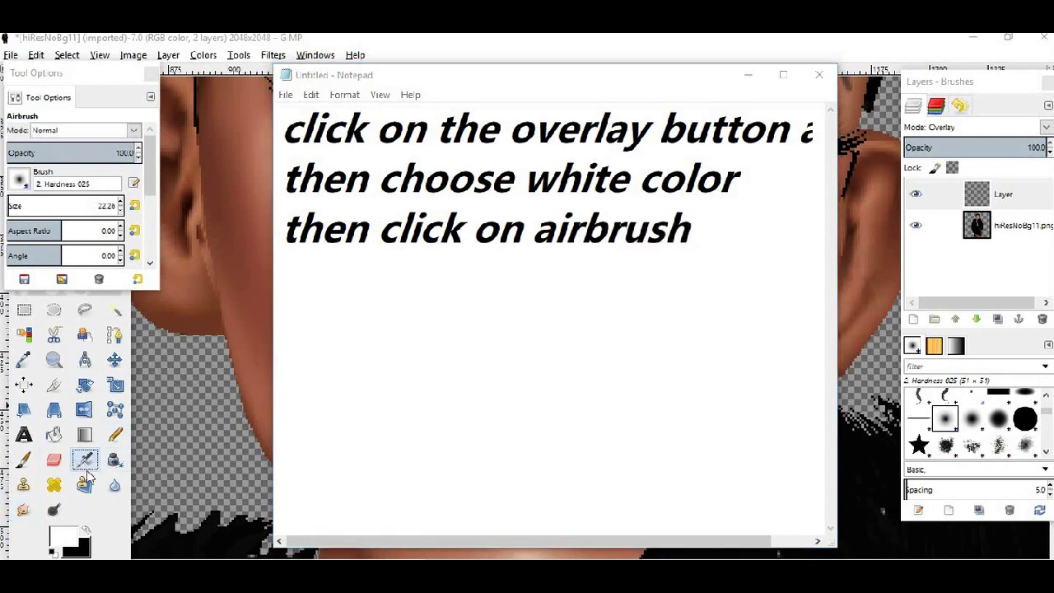
click(712, 229)
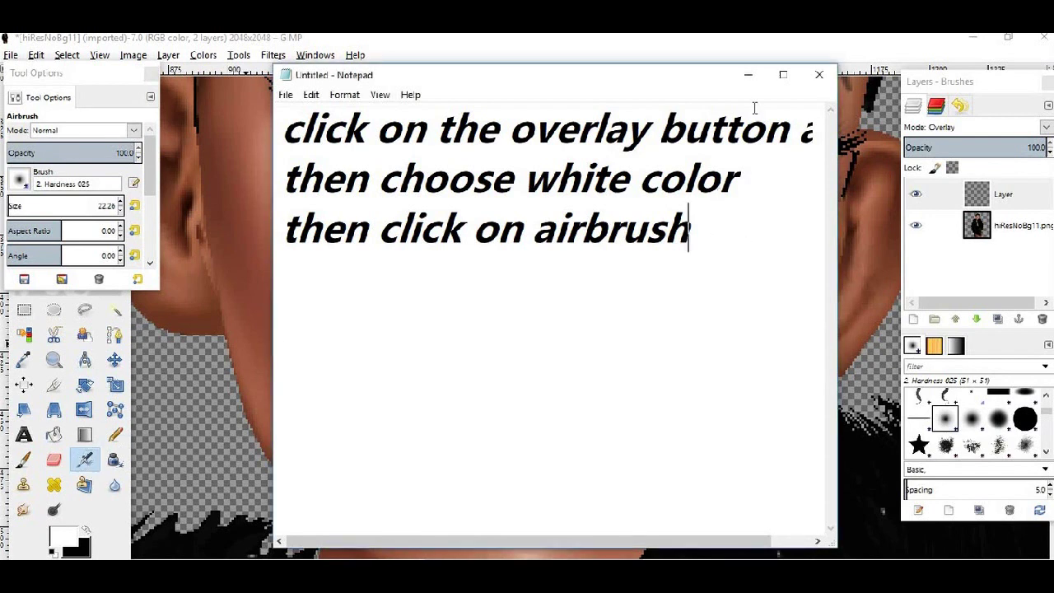
Airbrush soft white highlights along the upper and lower lips.
click(748, 75)
scroll(478, 396, up, 1)
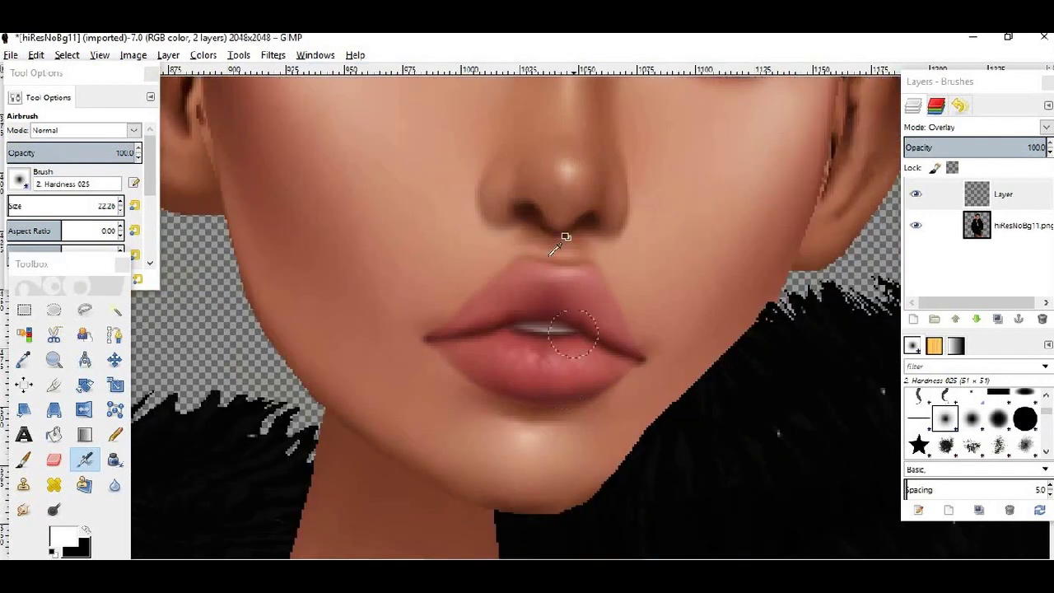
scroll(511, 330, up, 1)
scroll(527, 297, up, 1)
mouse_move(507, 268)
mouse_down()
mouse_move(546, 287)
mouse_move(612, 279)
mouse_up()
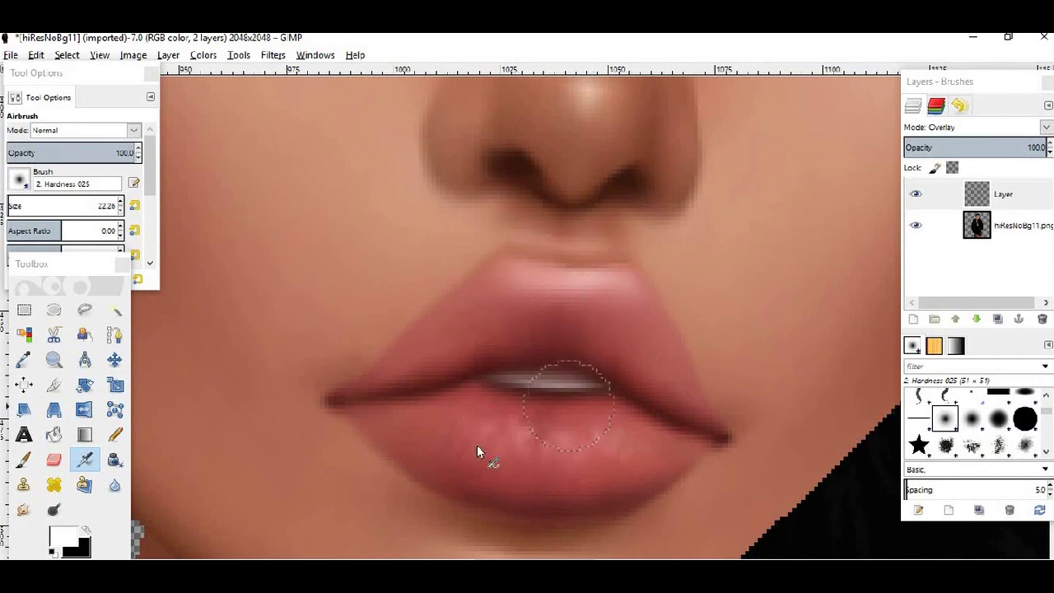
mouse_move(458, 424)
mouse_down()
mouse_move(619, 440)
mouse_move(487, 459)
mouse_move(618, 447)
mouse_move(508, 454)
mouse_up()
scroll(593, 420, down, 3)
scroll(701, 412, down, 2)
scroll(698, 410, up, 2)
scroll(709, 371, up, 1)
scroll(587, 391, up, 1)
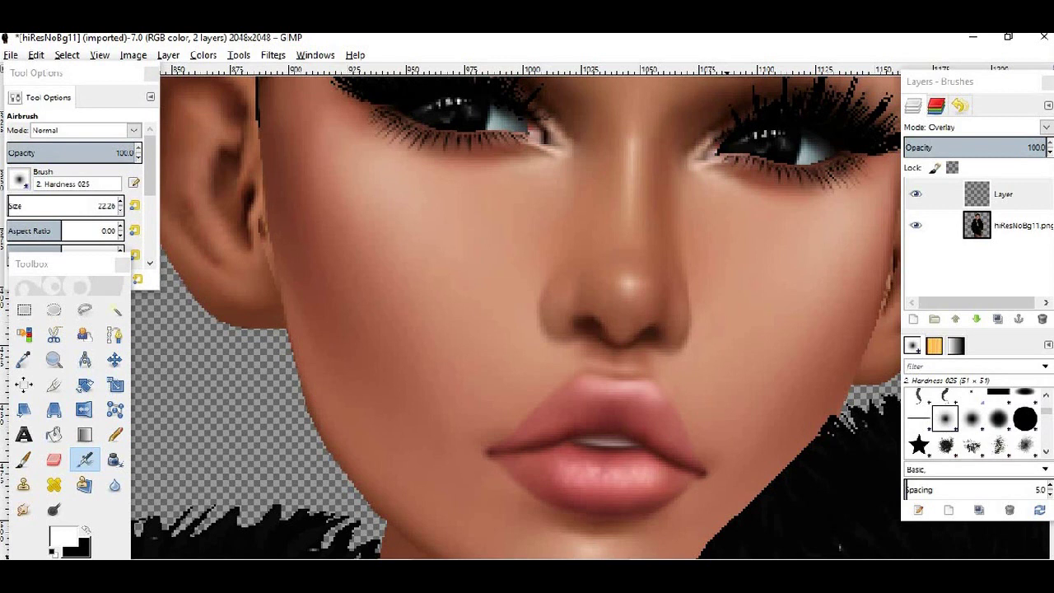
key(alt+Tab)
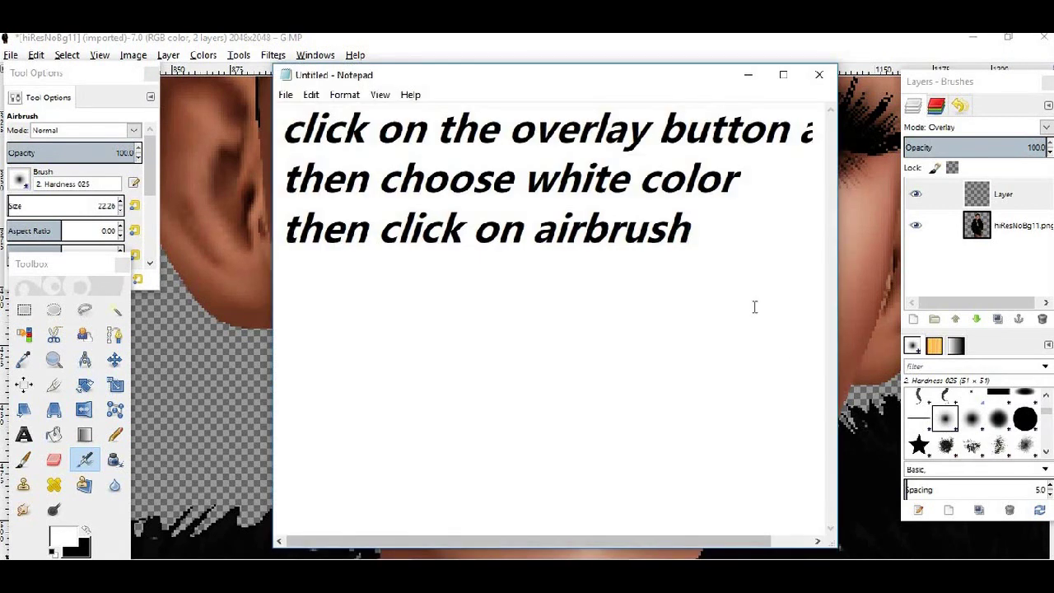
Replace the note with 'i will now be doin the nose also on the same layer XD'.
key(shift+Left)
key(ctrl+a)
key(BackSpace)
text(i wil)
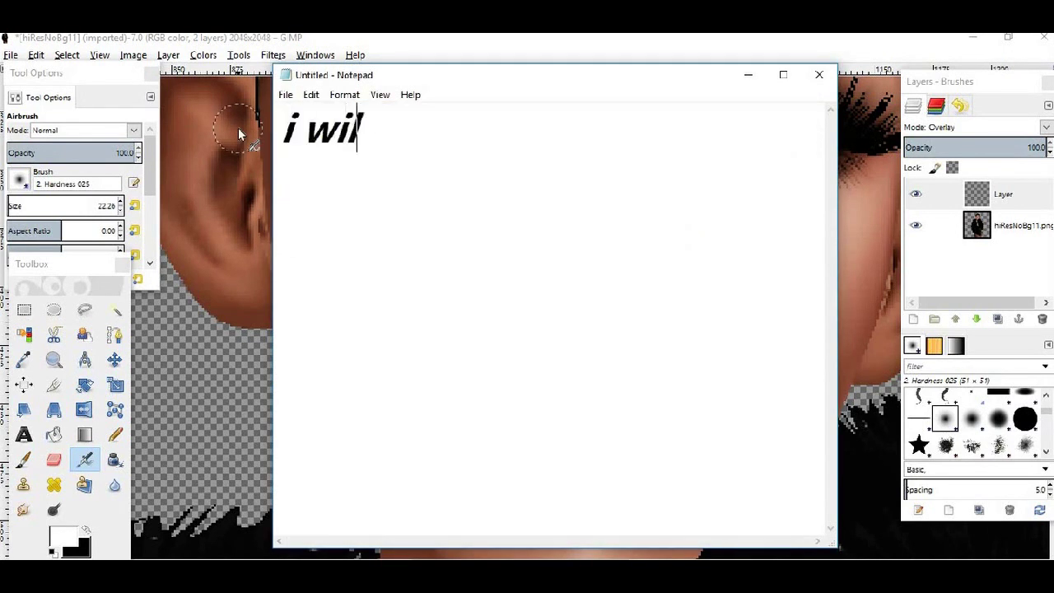
text(l now be do)
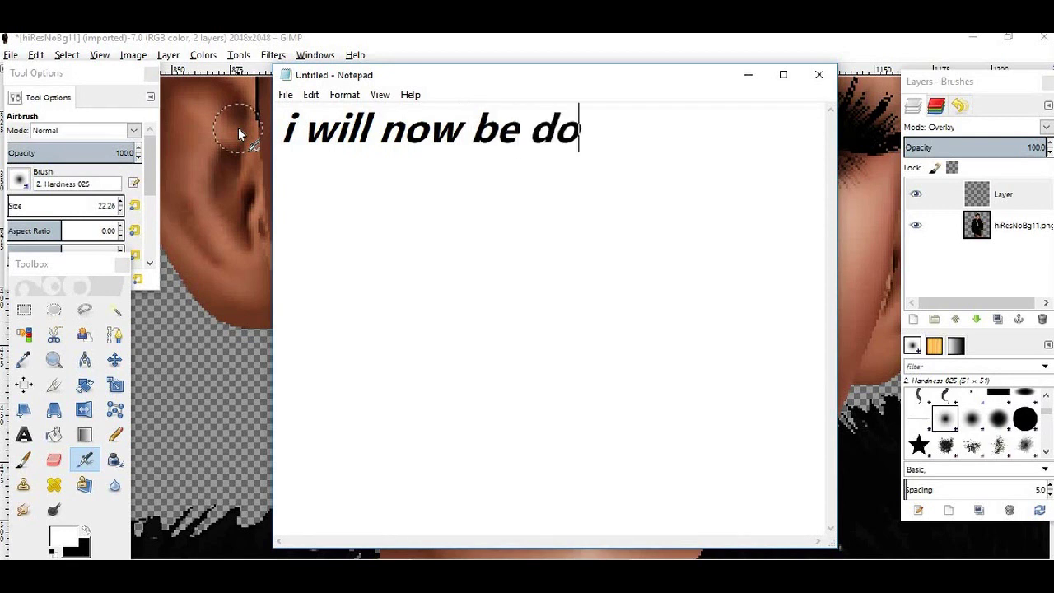
text(in the nose)
key(Return)
text(a)
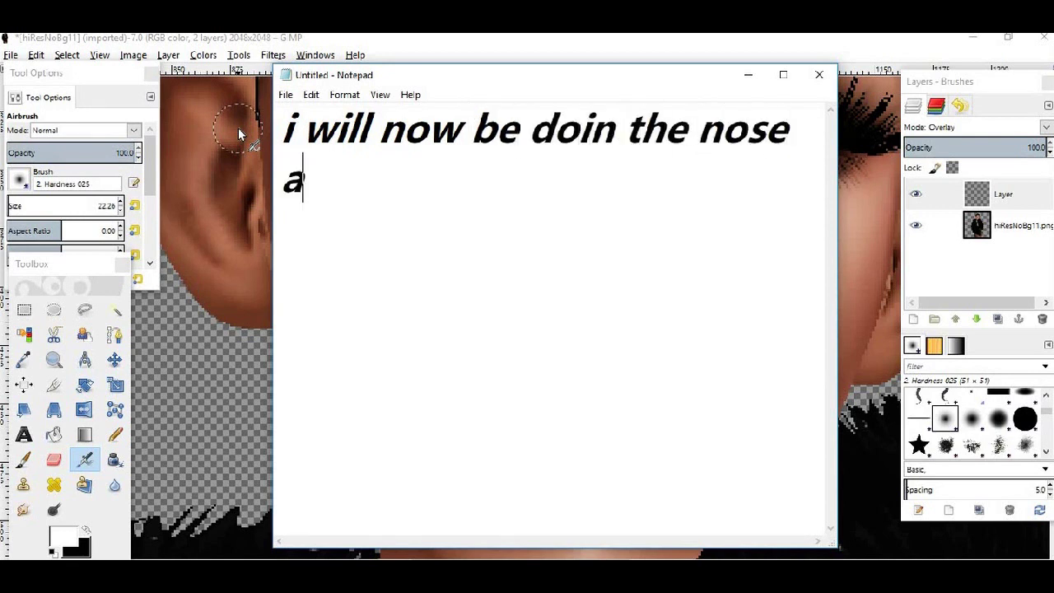
text(lso )
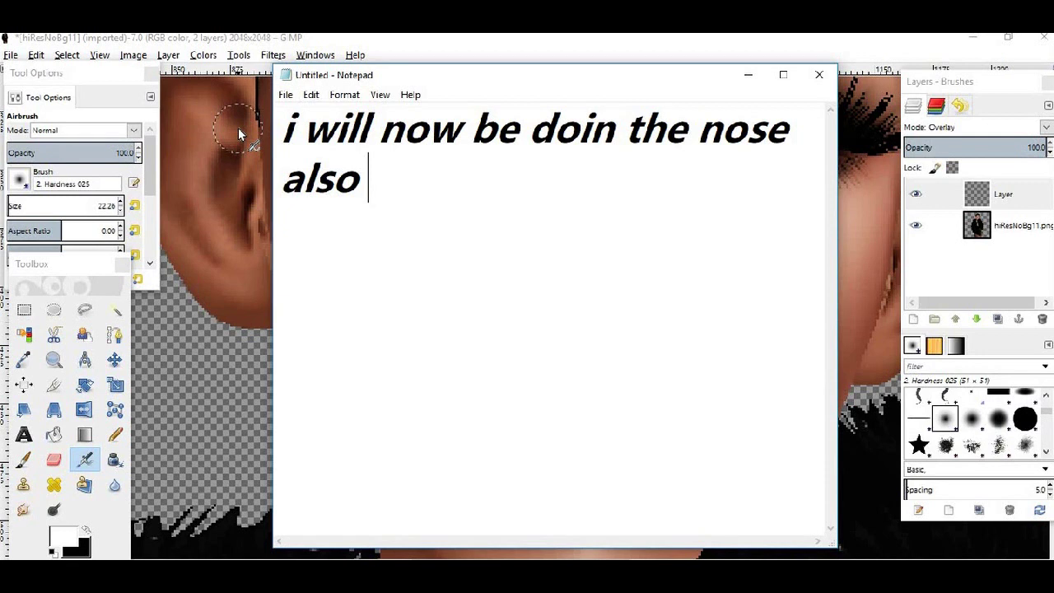
text(on the same )
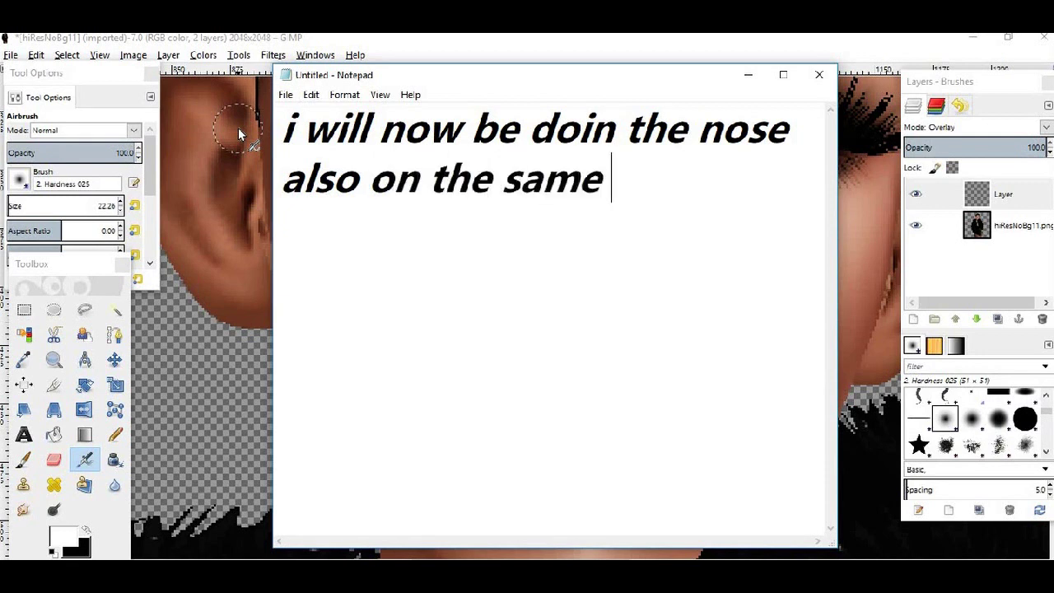
text(layer XD)
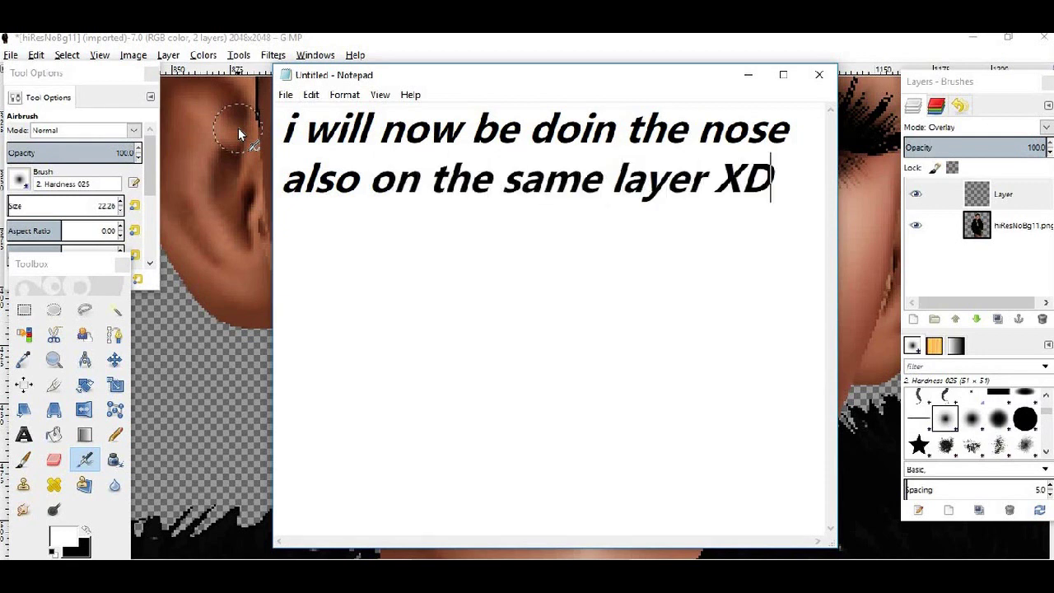
Zoom in on the nose and airbrush white highlights onto the left and right nostril areas.
click(751, 77)
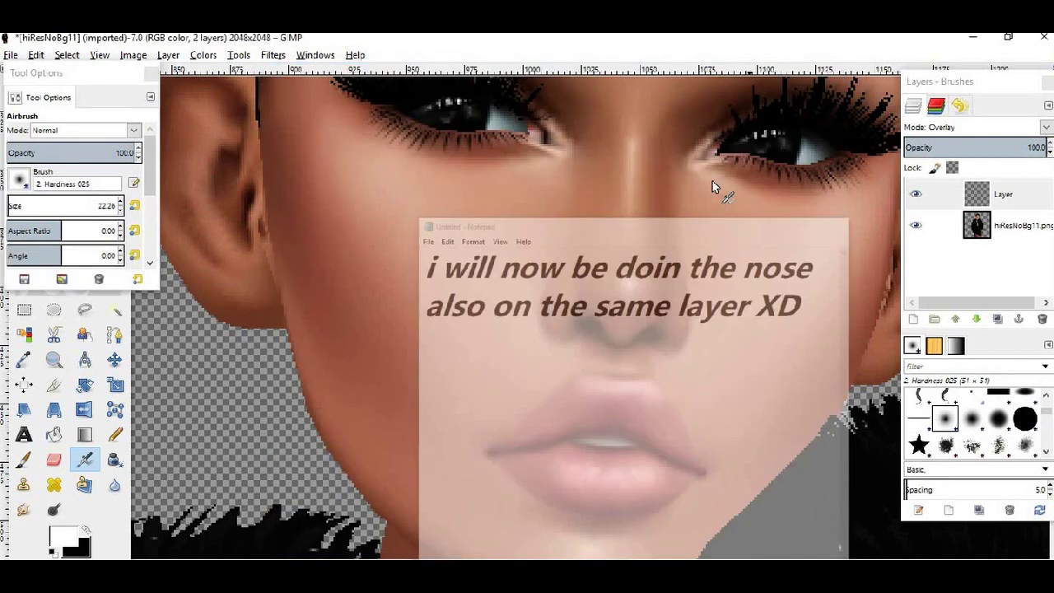
scroll(576, 297, up, 1)
scroll(536, 306, up, 2)
scroll(533, 313, up, 1)
mouse_move(541, 281)
mouse_down()
mouse_move(538, 349)
mouse_move(547, 268)
mouse_move(535, 340)
mouse_up()
scroll(777, 306, down, 1)
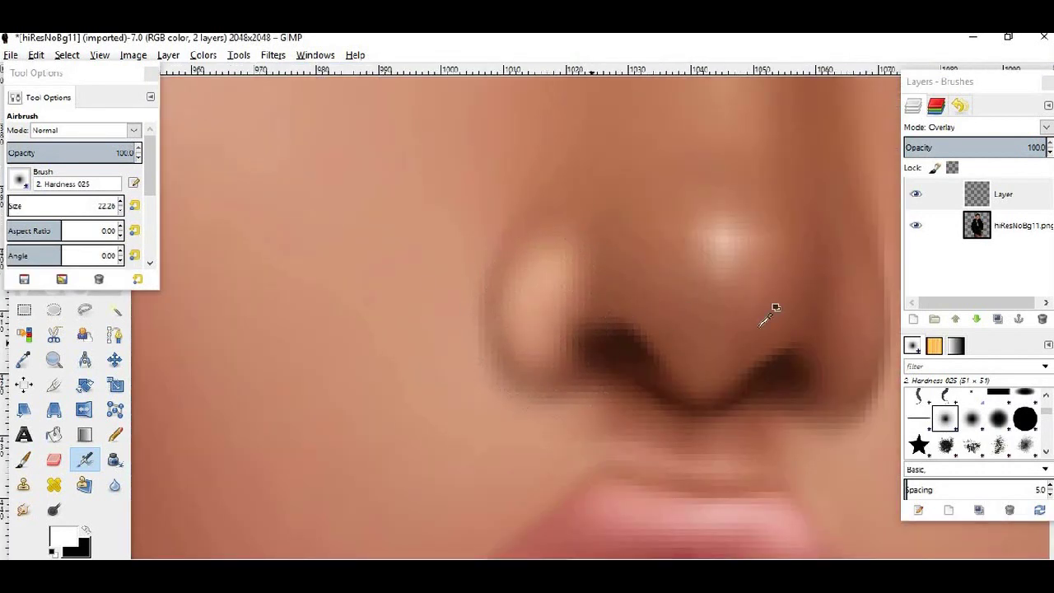
scroll(824, 348, down, 2)
scroll(772, 313, up, 2)
scroll(775, 275, up, 1)
mouse_move(774, 269)
mouse_down()
mouse_move(775, 356)
mouse_move(769, 264)
mouse_up()
Brighten the nose tip with the Hardness 075 brush.
click(997, 420)
mouse_move(588, 259)
mouse_down()
mouse_move(659, 299)
mouse_move(605, 264)
mouse_move(669, 245)
mouse_move(619, 287)
mouse_move(680, 254)
mouse_move(701, 277)
mouse_up()
scroll(741, 313, down, 3)
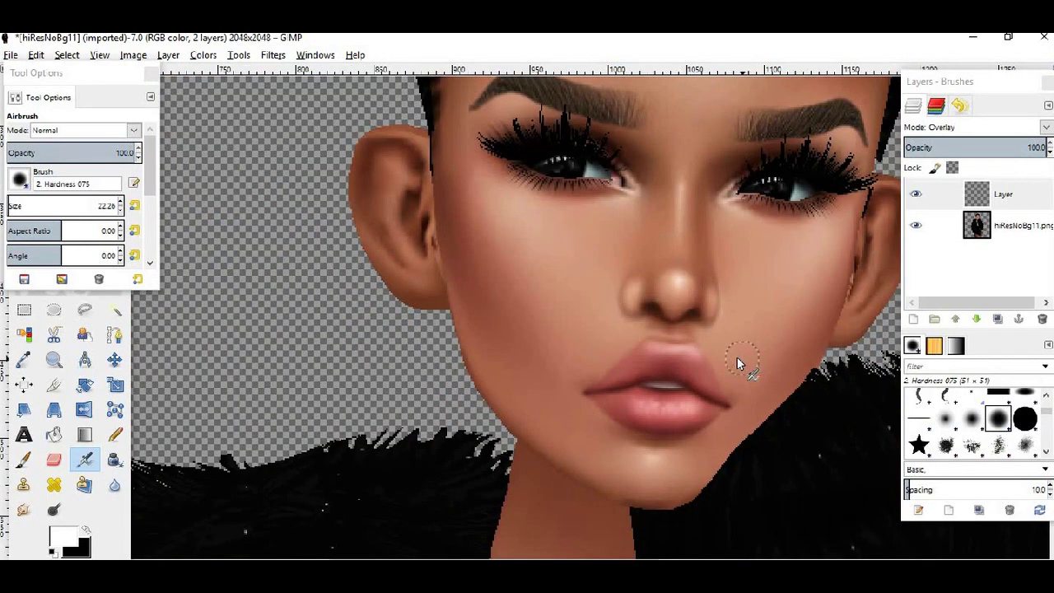
Replace the note with advice to blend overdone highlights using the hand tool button.
key(alt+Tab)
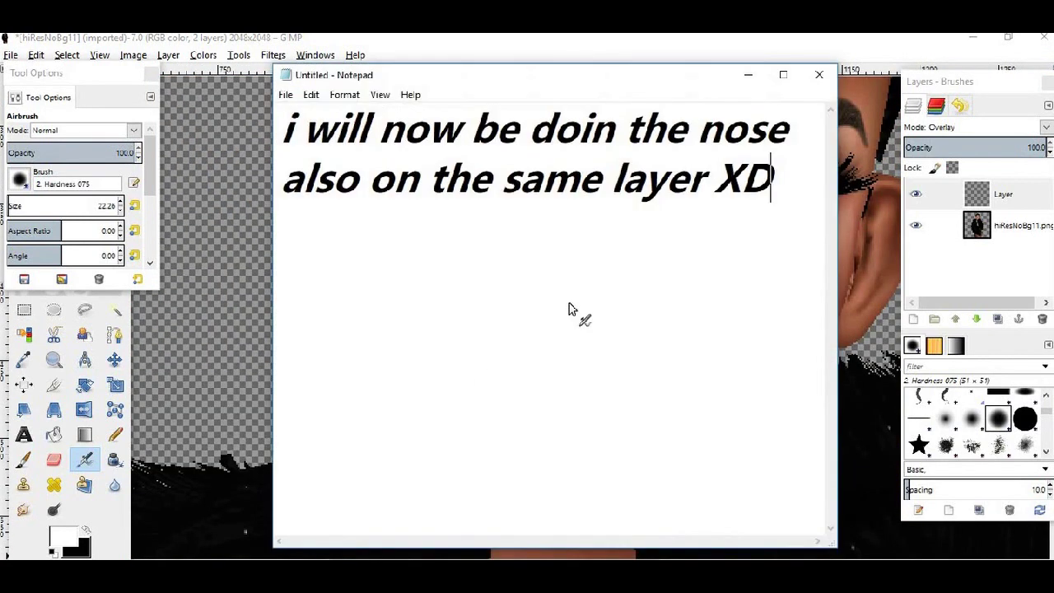
key(ctrl+a)
text(if it seems too m)
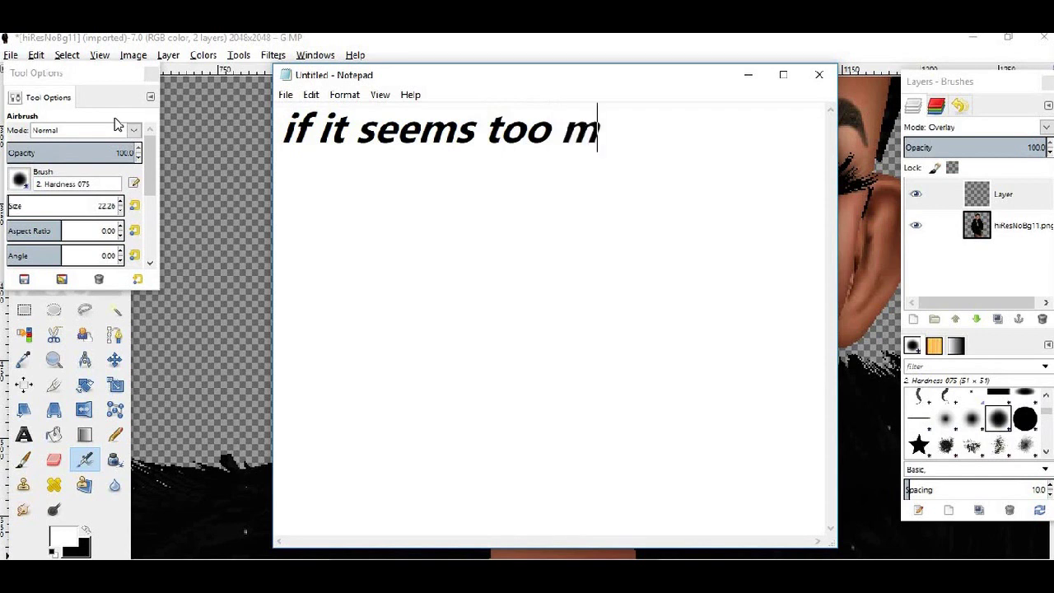
text(uch you)
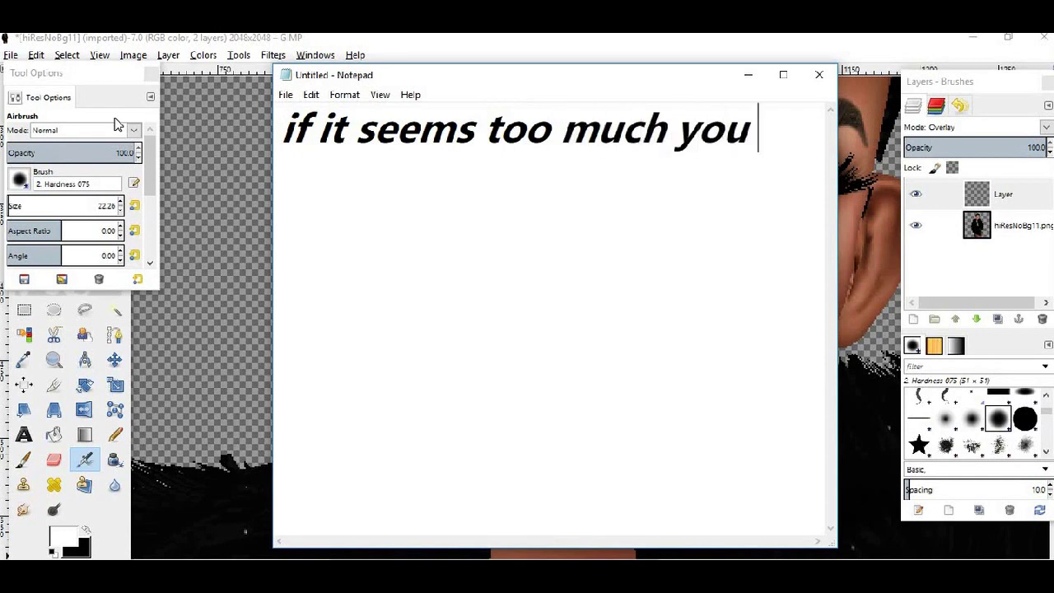
text( can always)
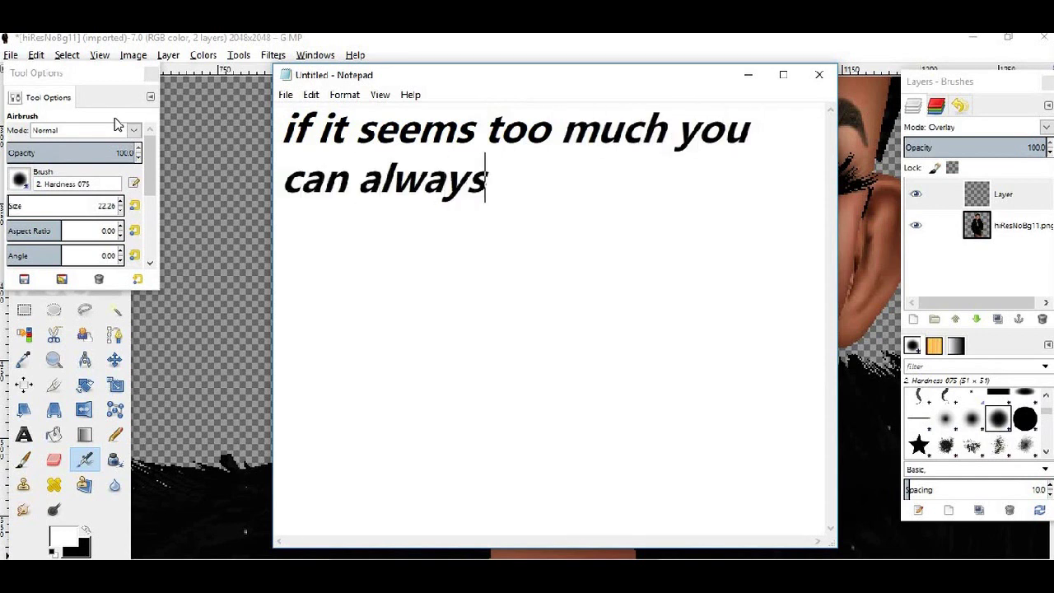
text( be)
key(BackSpace)
text(lend t)
key(BackSpace)
text(it, so that )
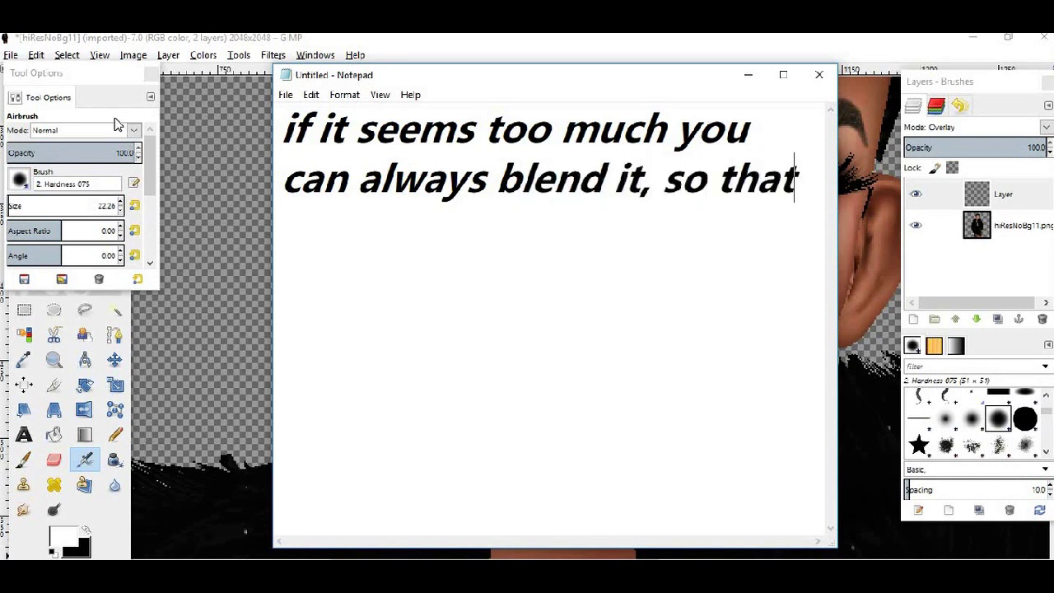
text(is what im )
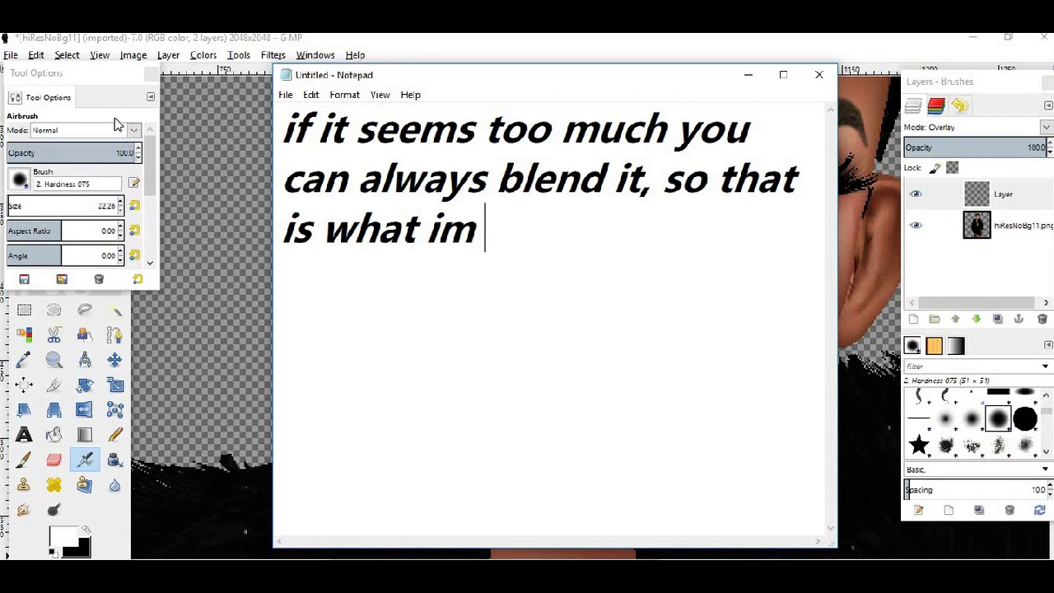
text(goin to do.)
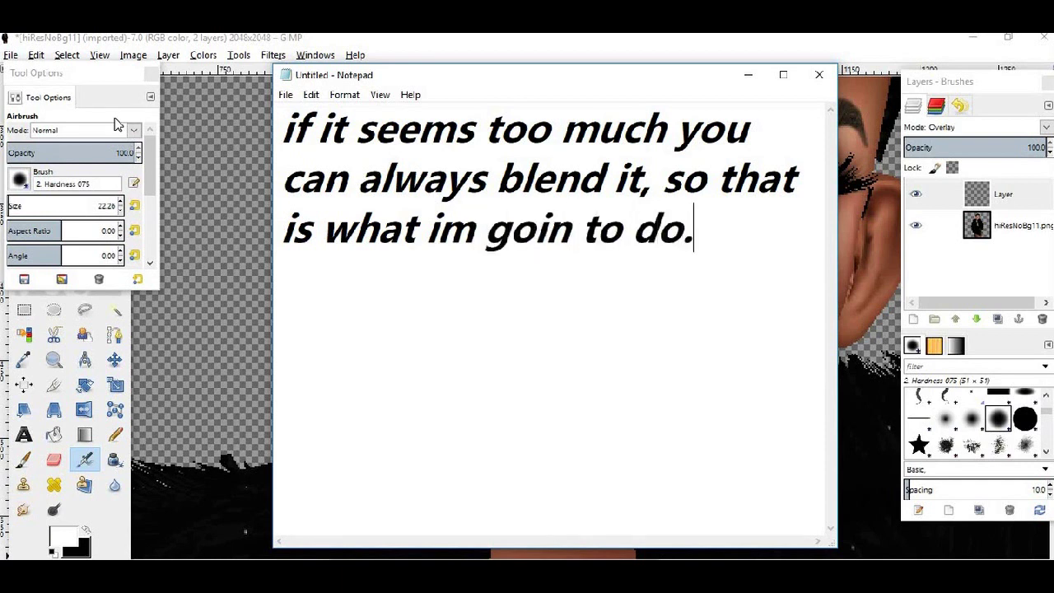
text( lets click back to th)
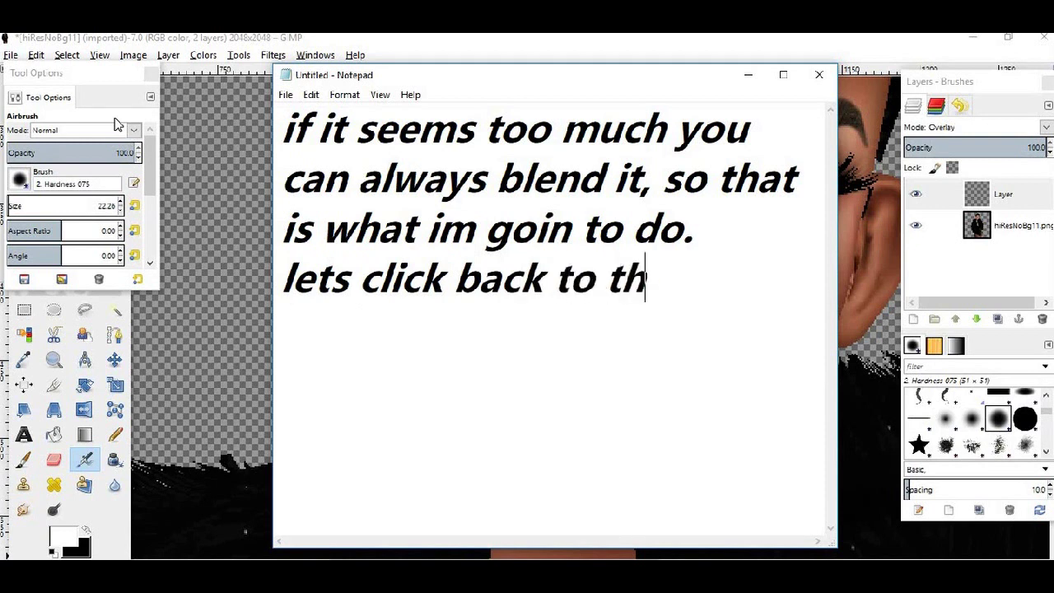
text(at hand )
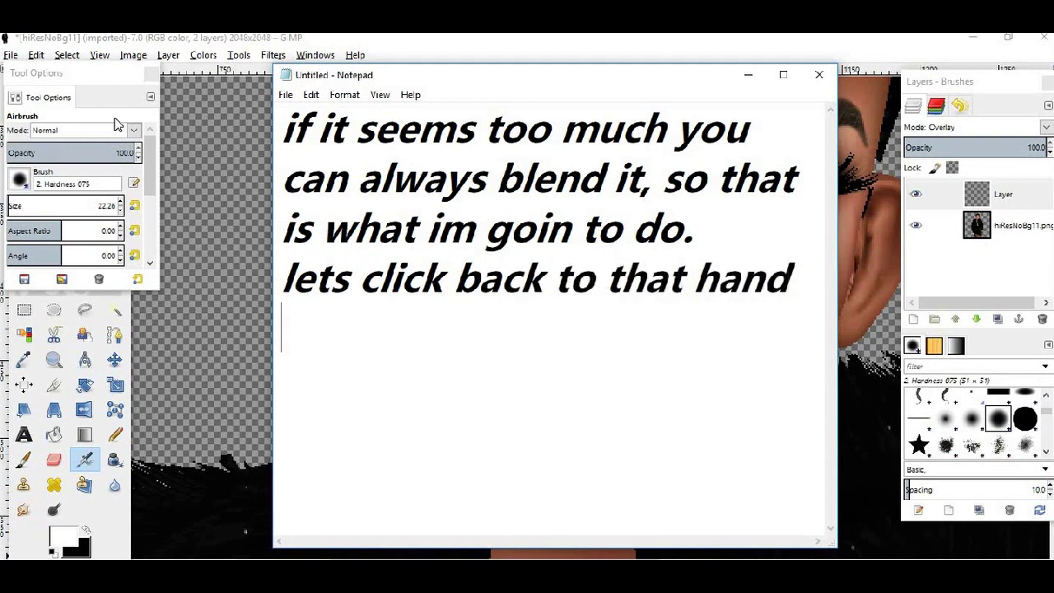
text(tool button )
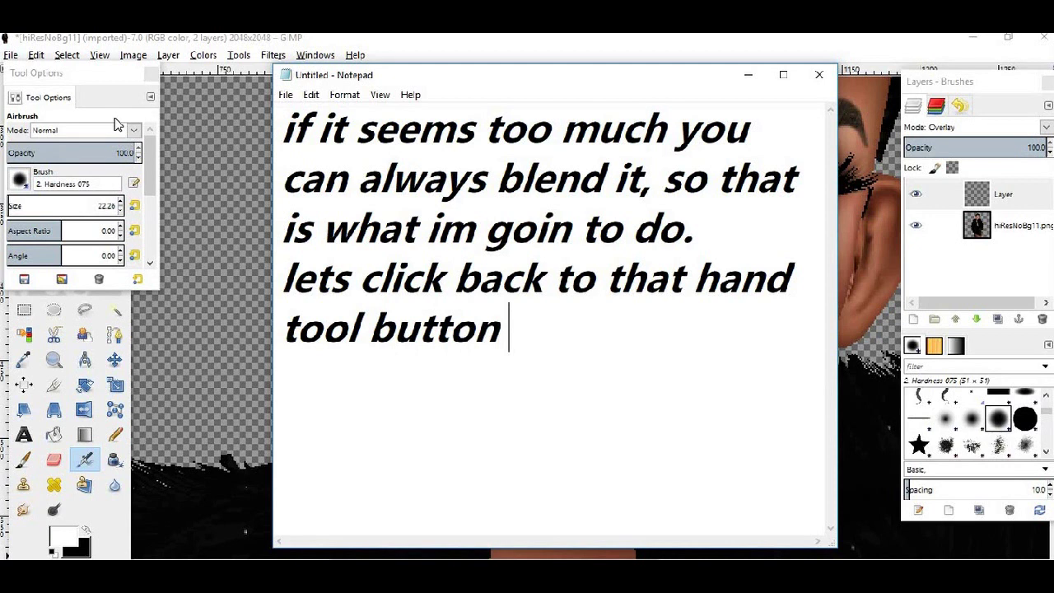
text(XD)
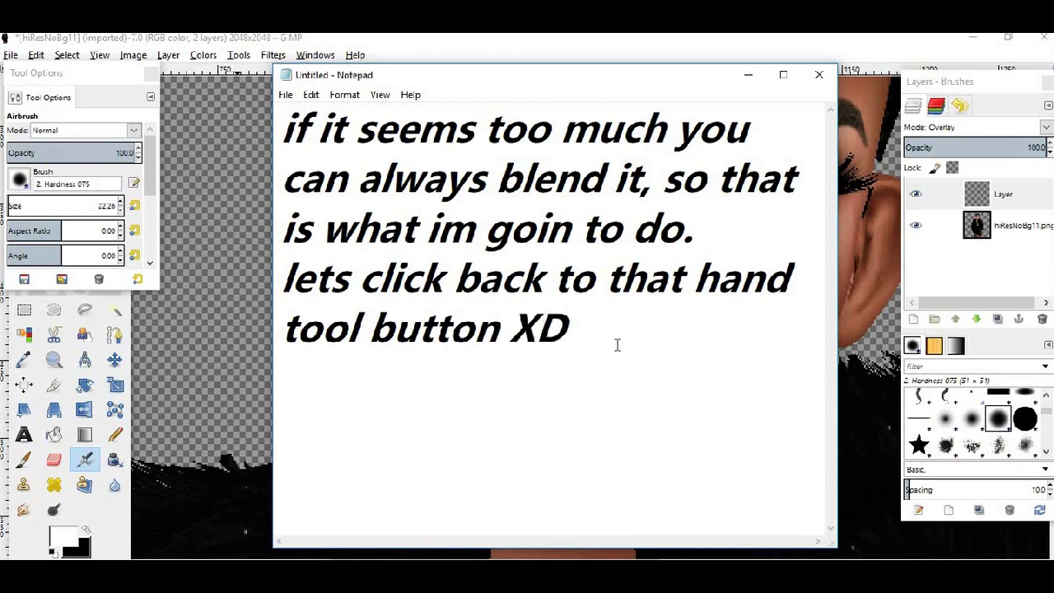
Clear the note text and hide Notepad to show the canvas.
drag(604, 340, 536, 145)
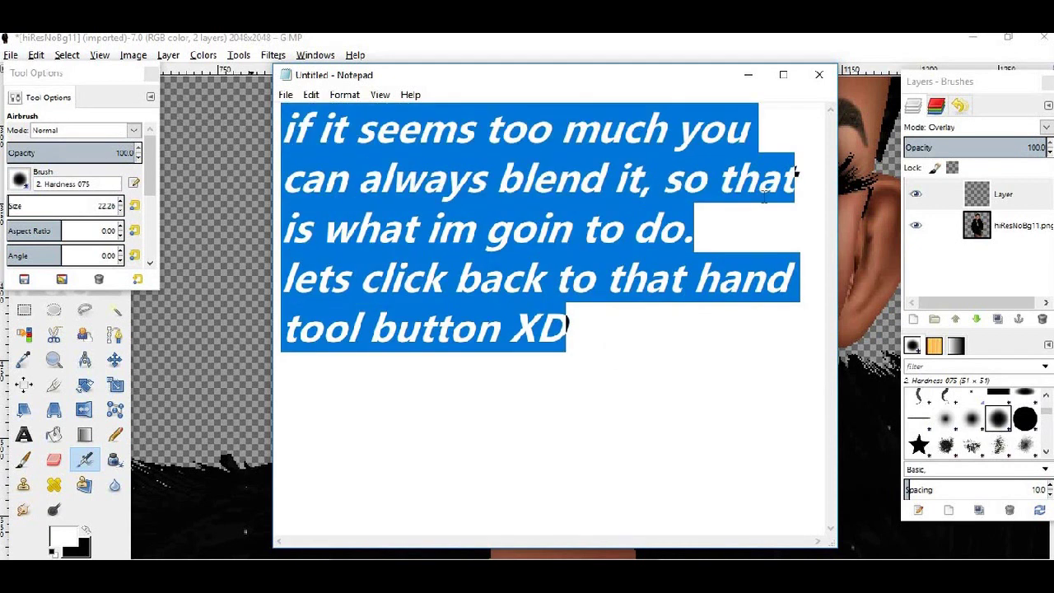
key(BackSpace)
click(748, 74)
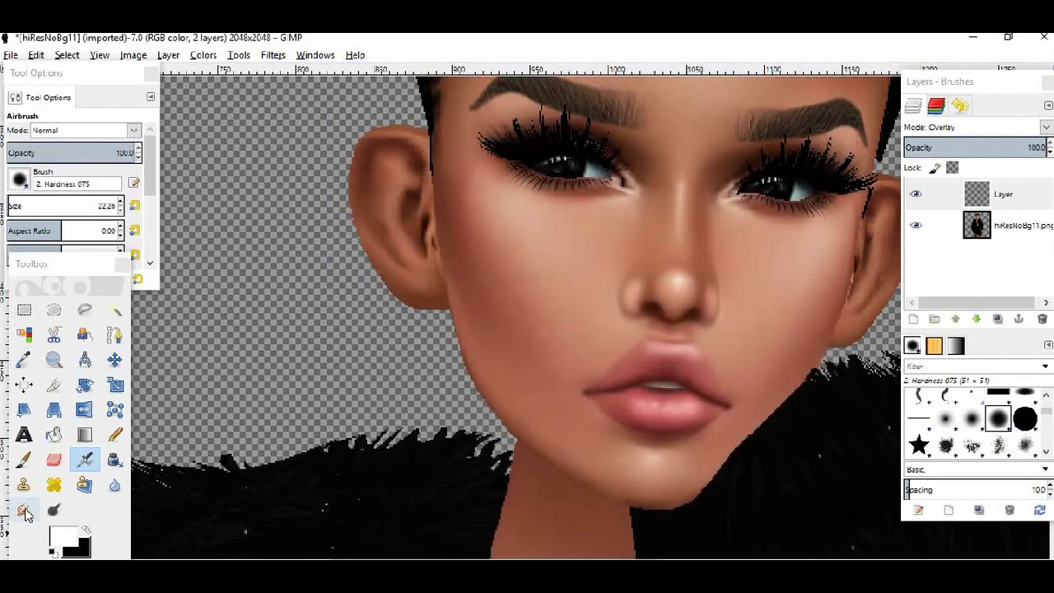
Smudge the left nostril shading and shrink the Smudge brush to size 29.34.
click(23, 509)
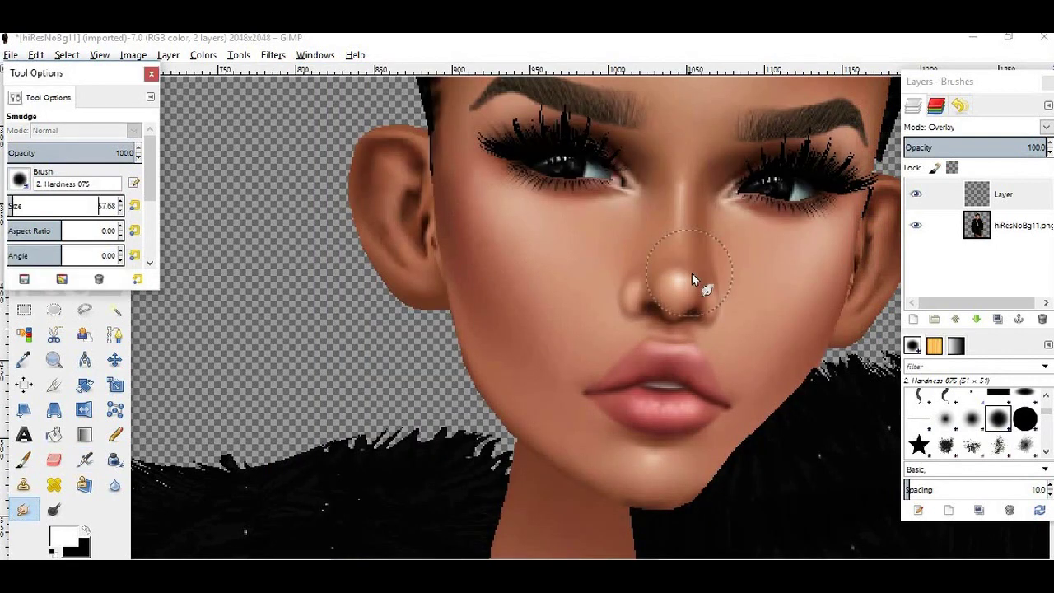
ctrl+scroll(692, 273, up, 2)
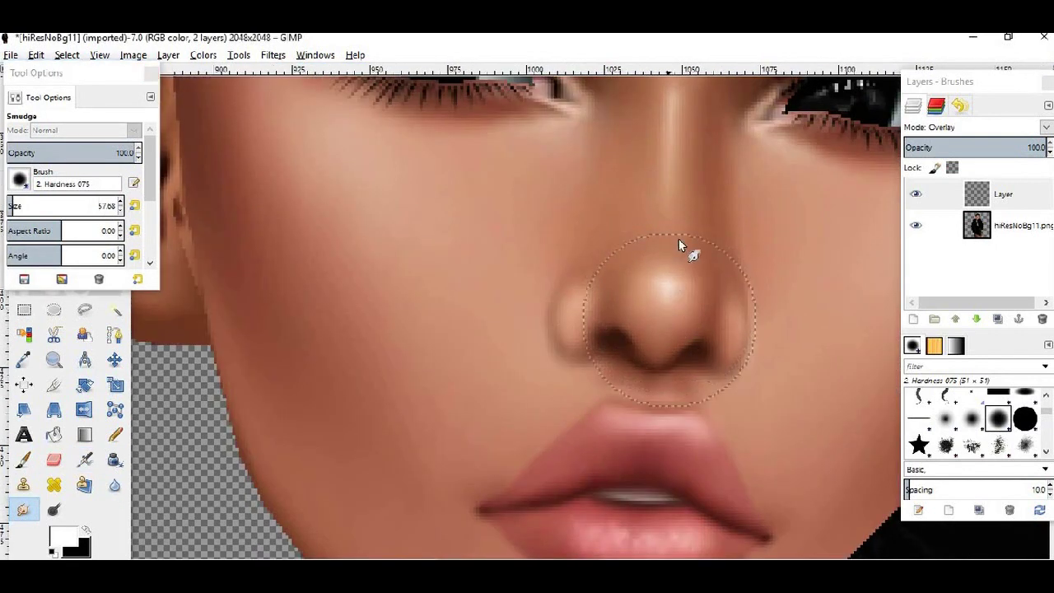
mouse_move(586, 305)
mouse_down()
mouse_move(584, 334)
mouse_move(667, 264)
mouse_up()
drag(12, 205, 10, 204)
click(564, 366)
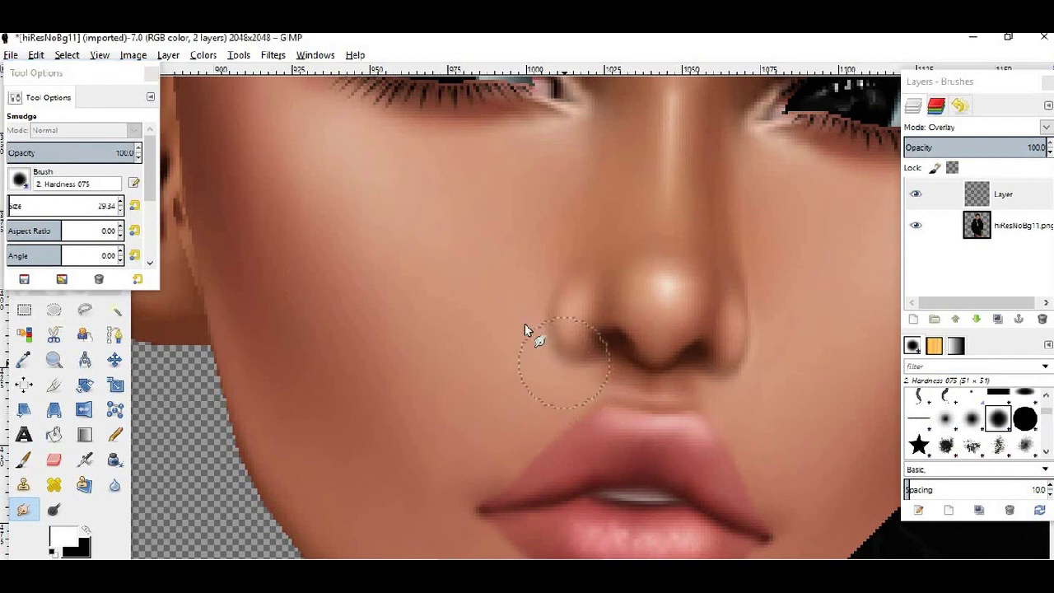
Blend the shading under the nose toward the right, then note 'ok now lets add a new layer'.
mouse_move(529, 356)
mouse_down()
mouse_move(784, 329)
mouse_move(773, 317)
mouse_up()
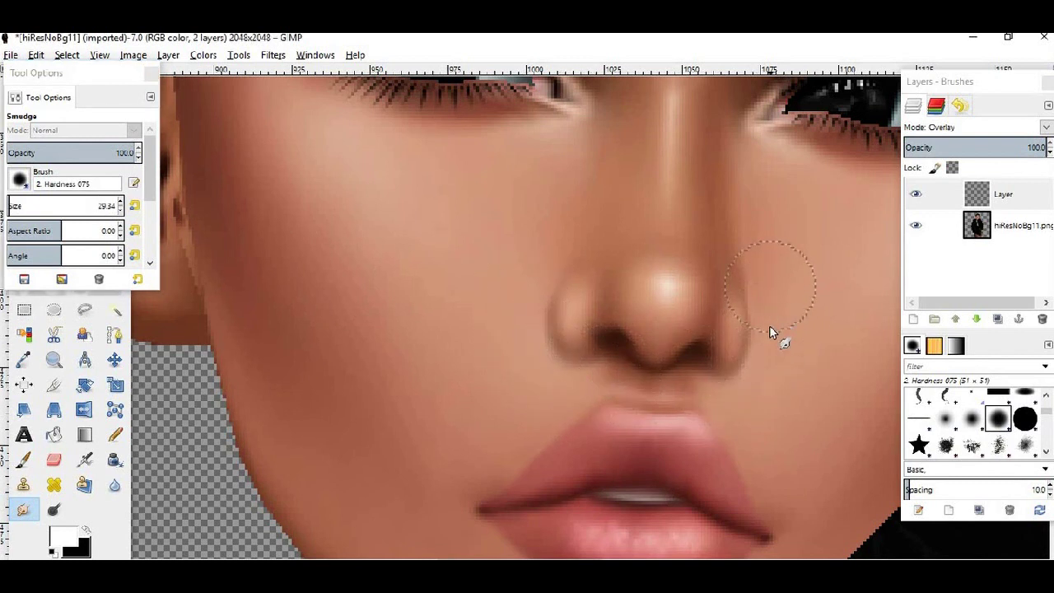
scroll(711, 393, down, 3)
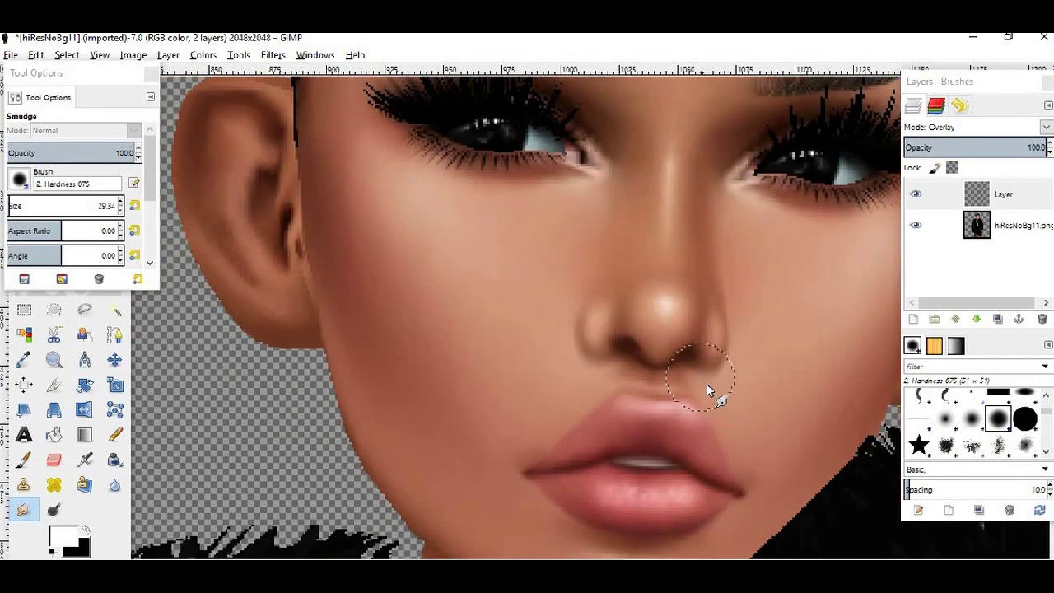
scroll(693, 391, down, 3)
scroll(708, 358, up, 3)
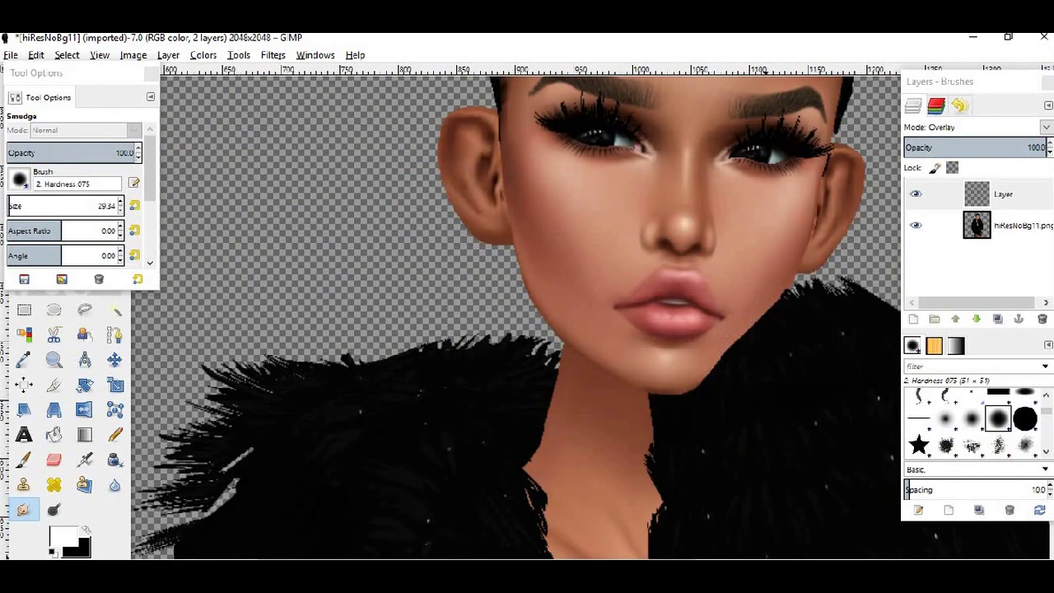
click(766, 559)
text(ok no)
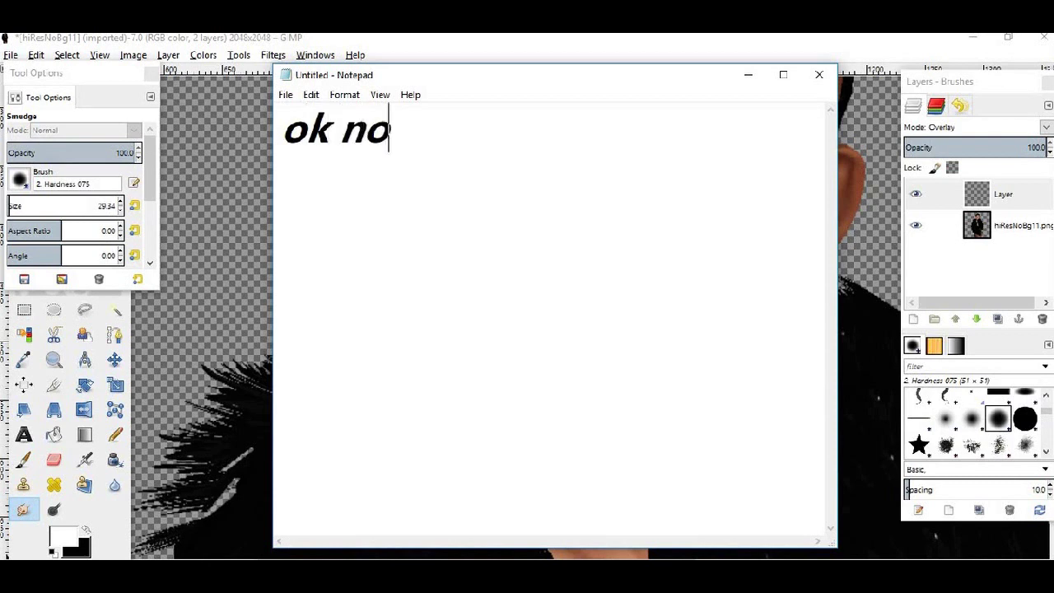
text(w lets )
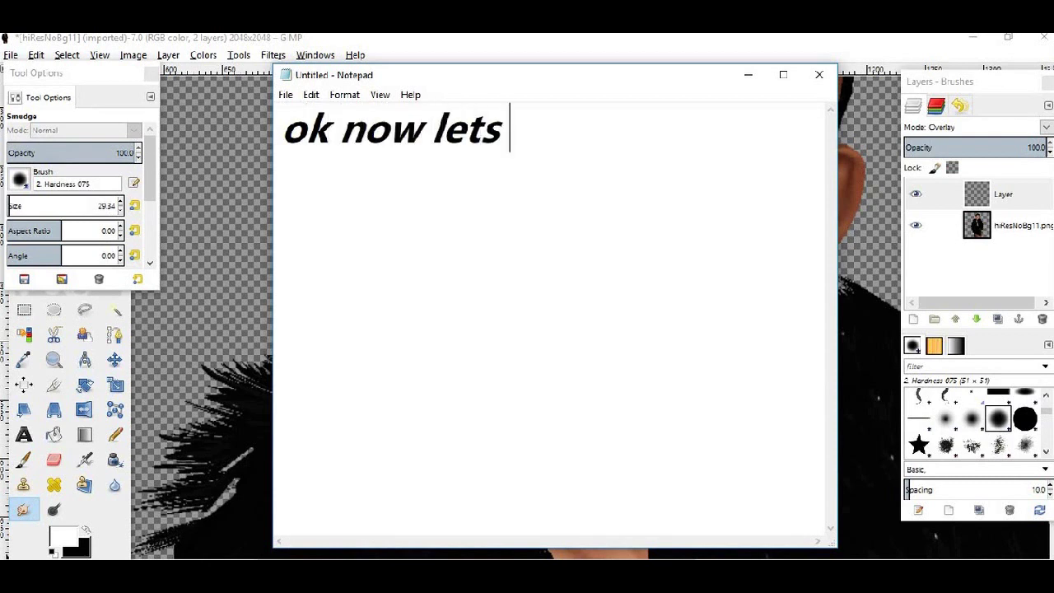
text(add a new)
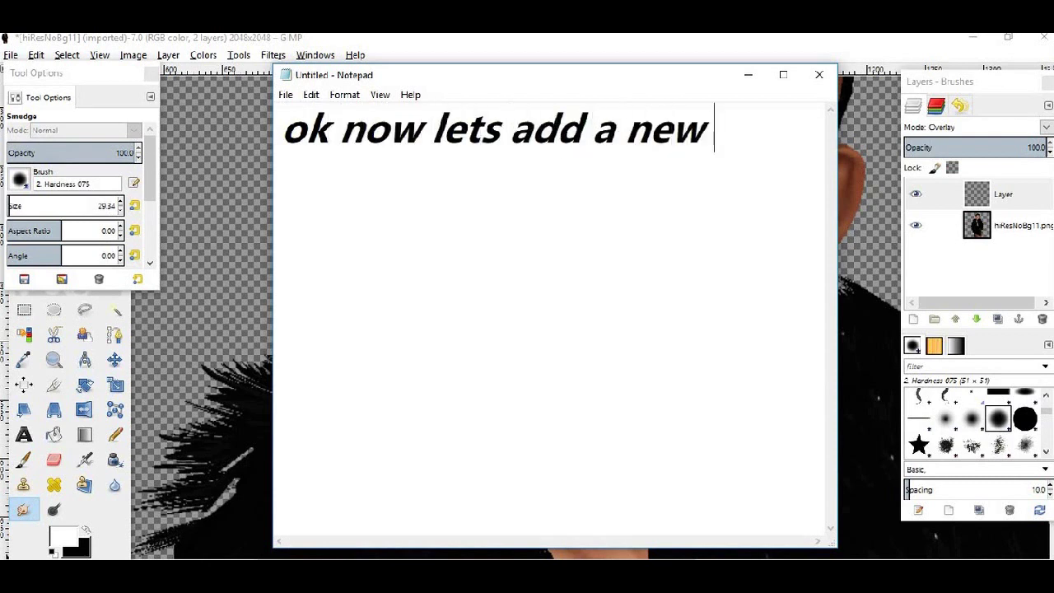
text( layer)
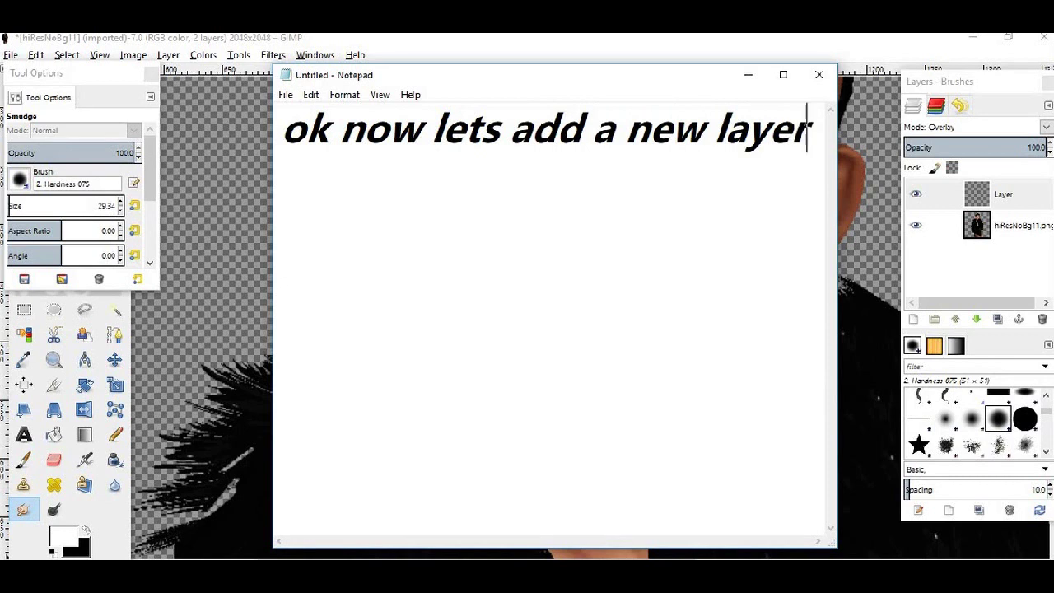
Create a transparent Normal-mode layer named Layer #1.
click(912, 320)
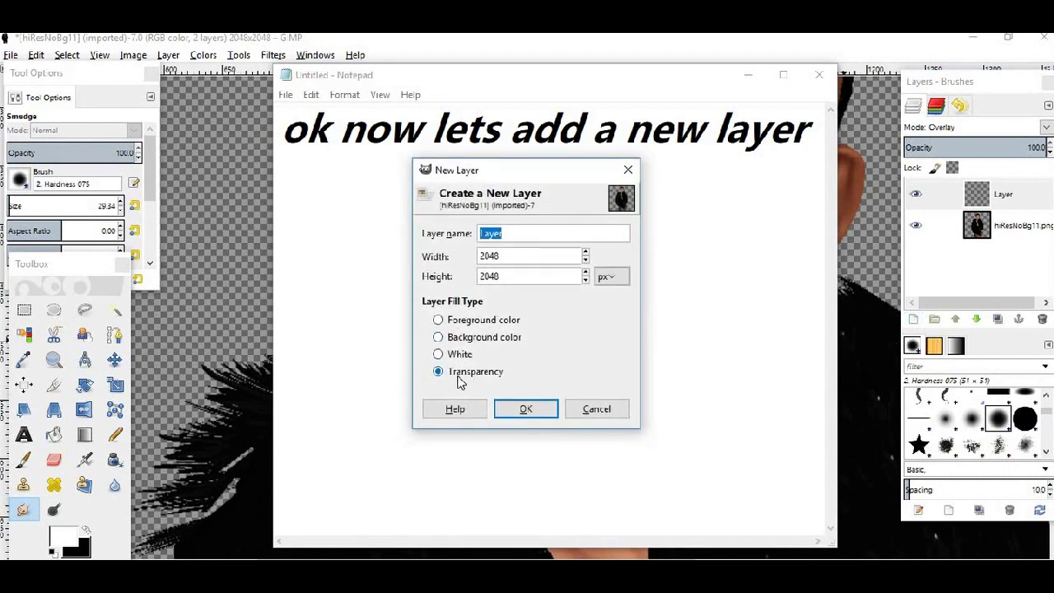
click(524, 409)
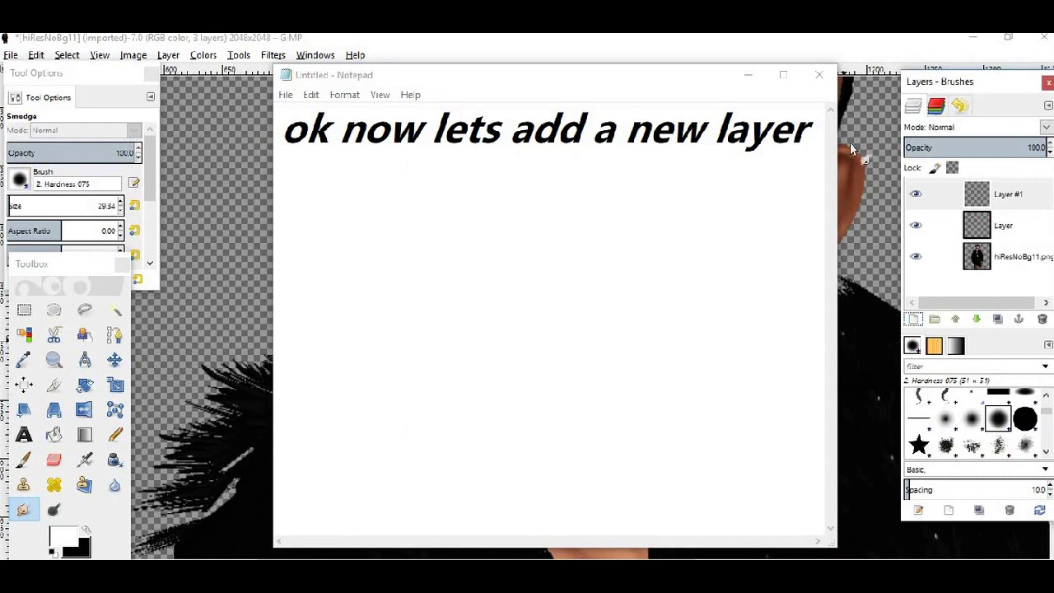
Note the plan to outline the nose in black and switch Layer #1 to Overlay mode.
drag(812, 130, 25, 171)
text(now i will be )
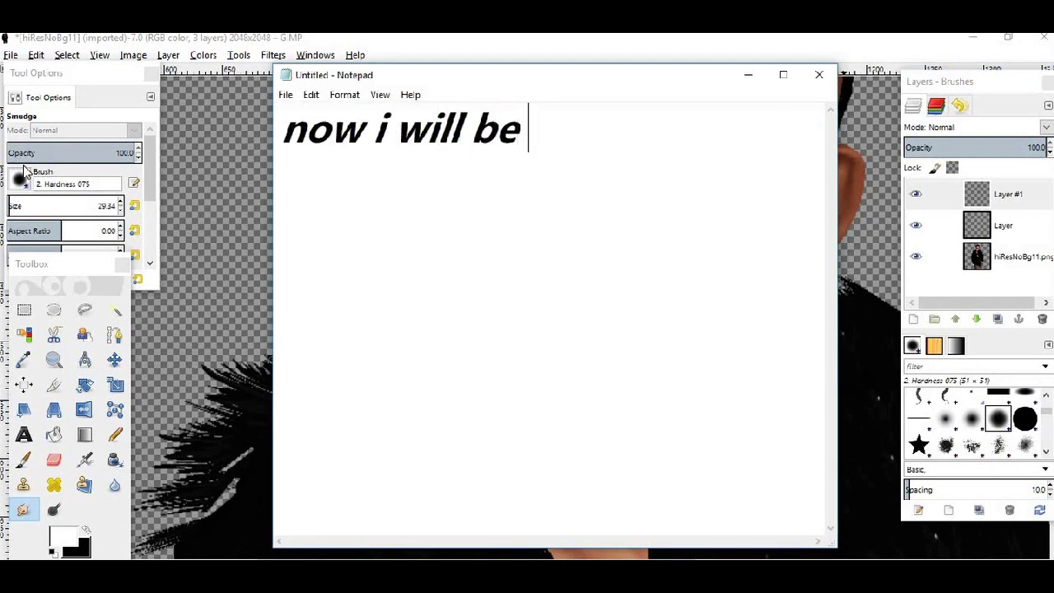
text(using black )
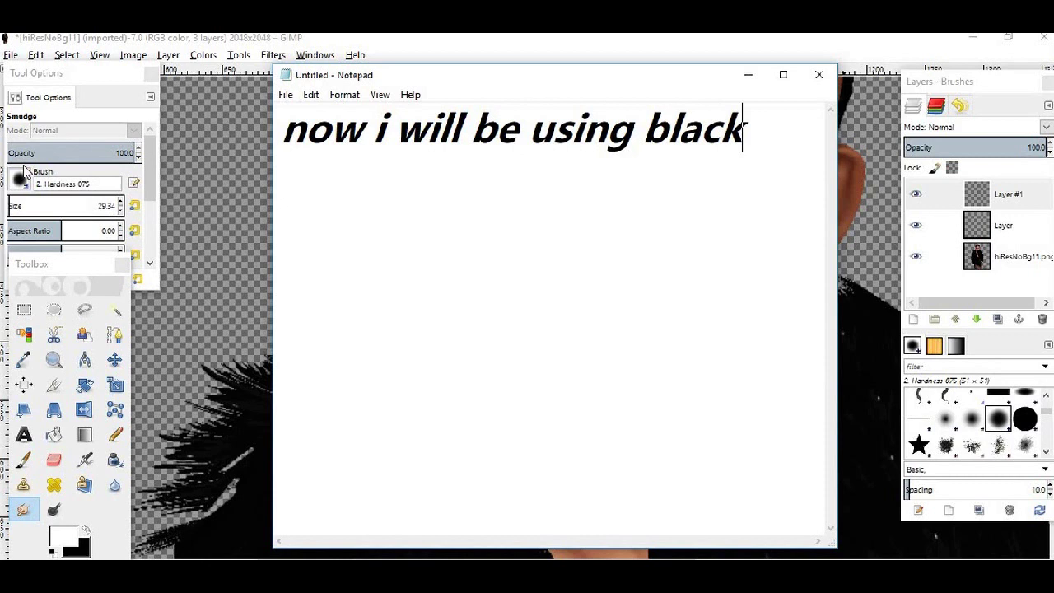
text(for my)
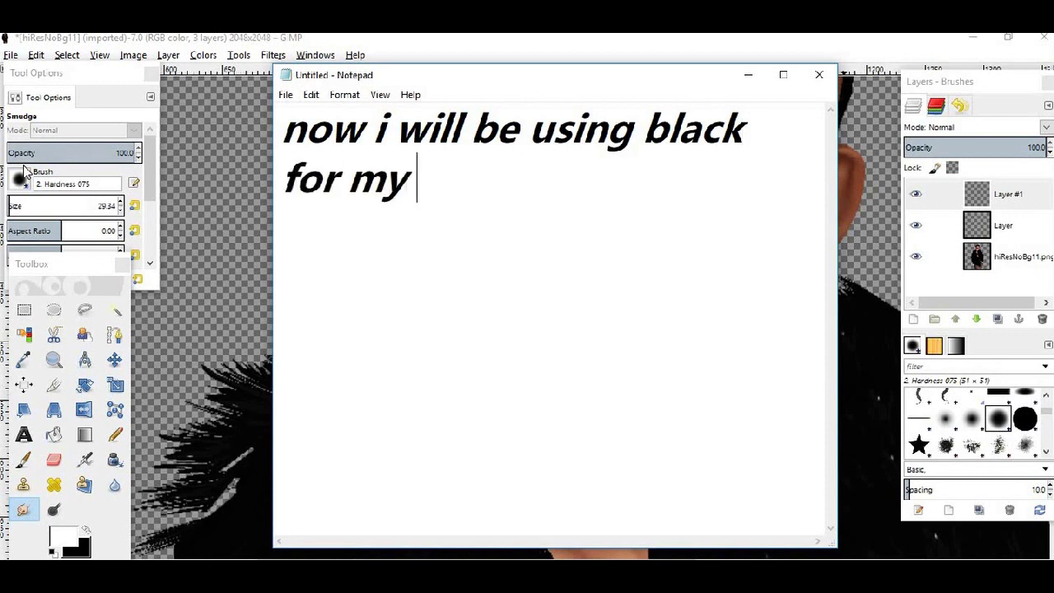
text( outline)
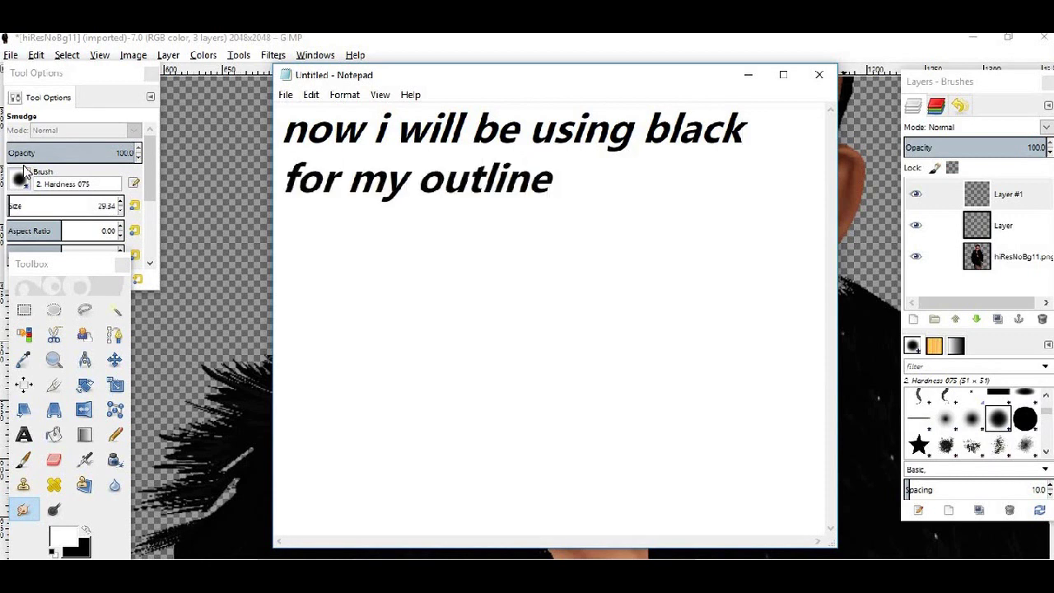
text( on the n)
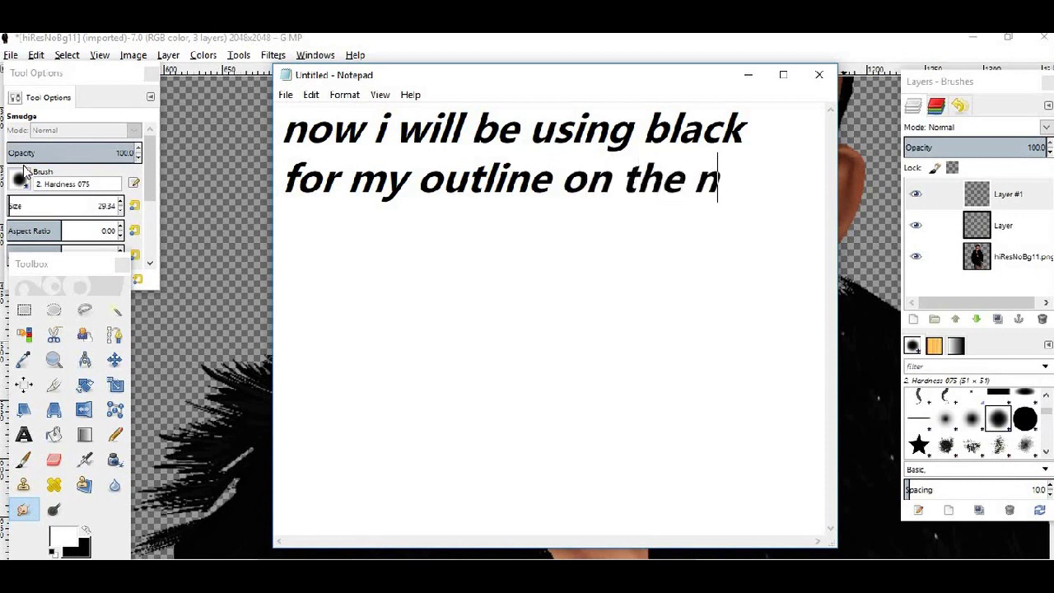
text(ose. )
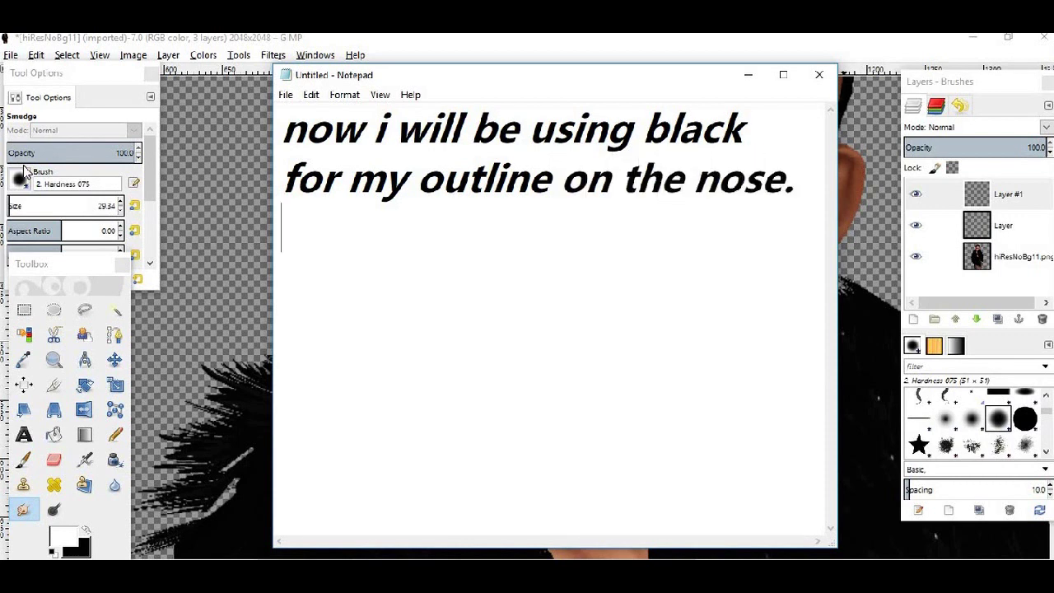
text(lets ch)
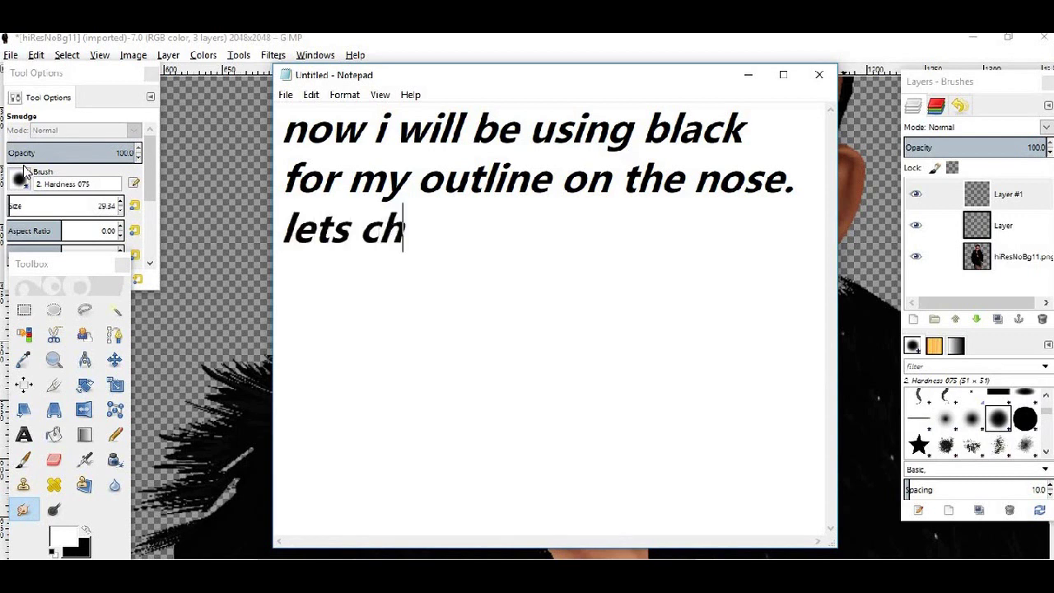
text(ange the mod)
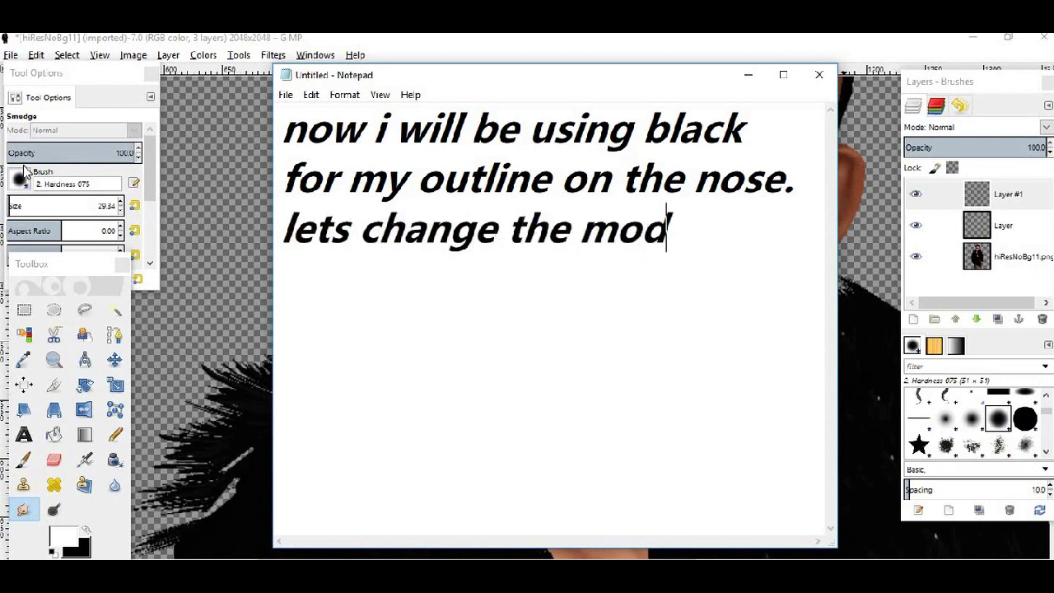
text(e to ove)
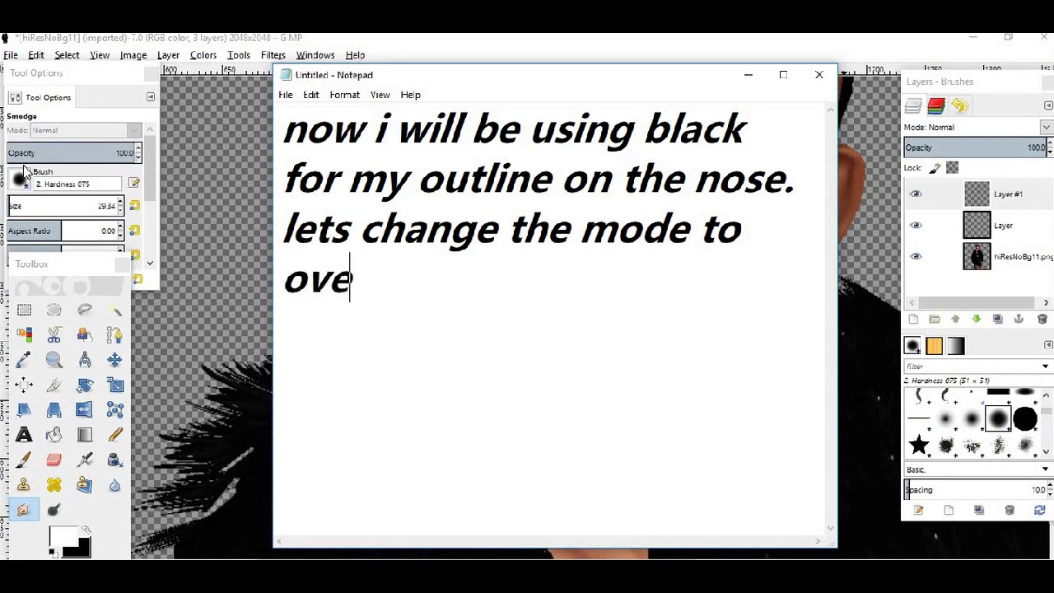
text(rlay XD)
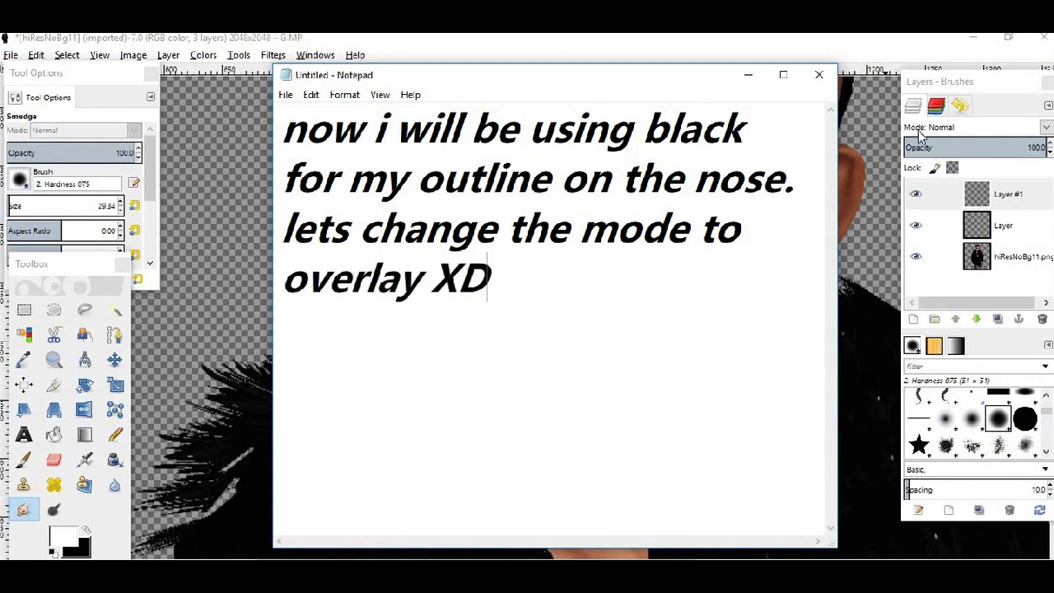
click(975, 131)
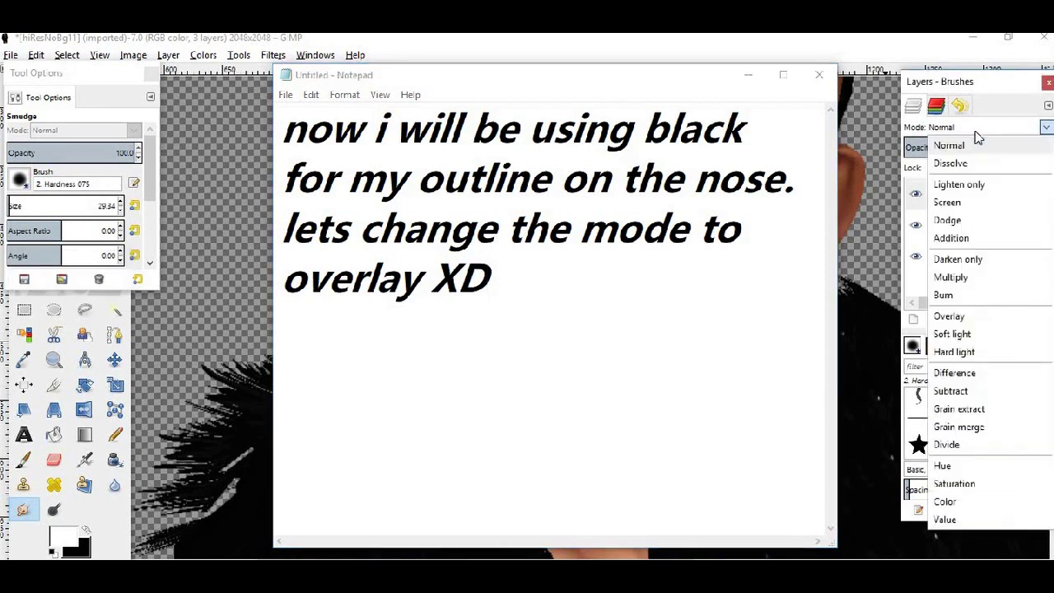
click(952, 318)
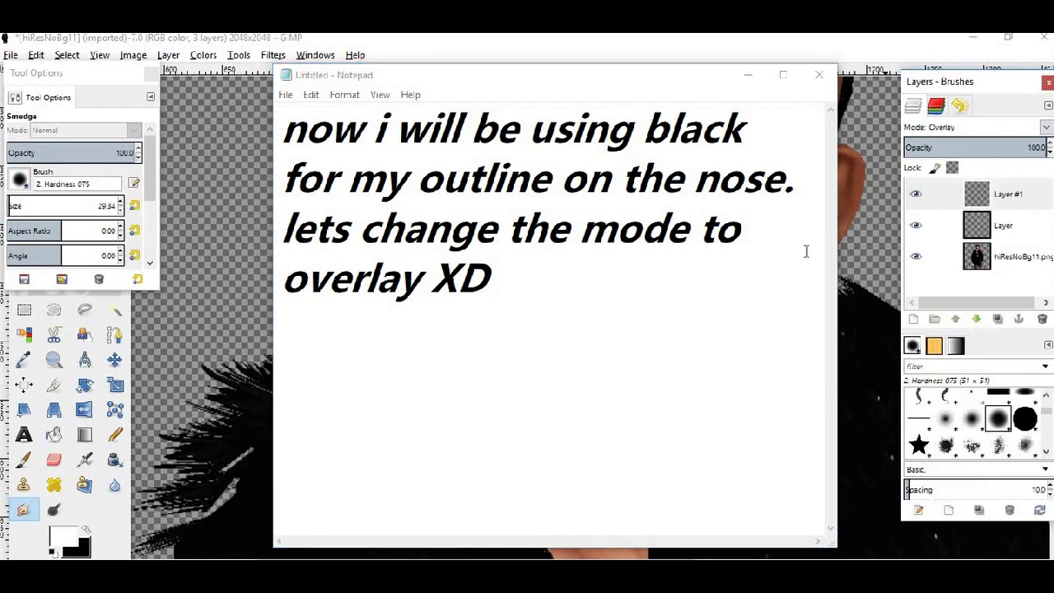
click(315, 215)
key(ctrl+a)
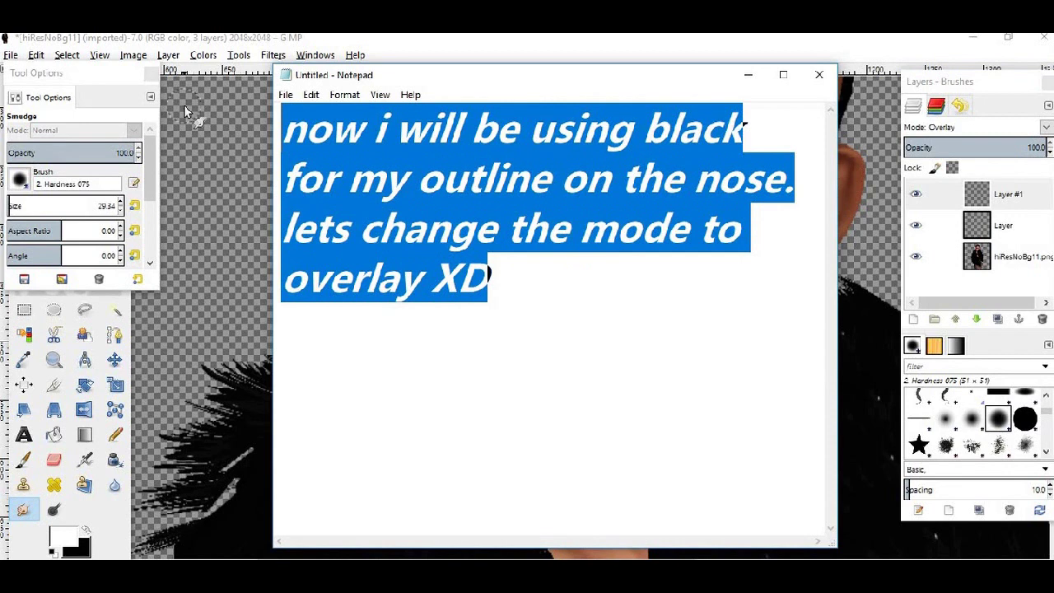
Write 'trace any thing you would want to outline' in the note, then clear it.
key(BackSpace)
text(trCE)
key(BackSpace)
key(BackSpace)
text(ace any )
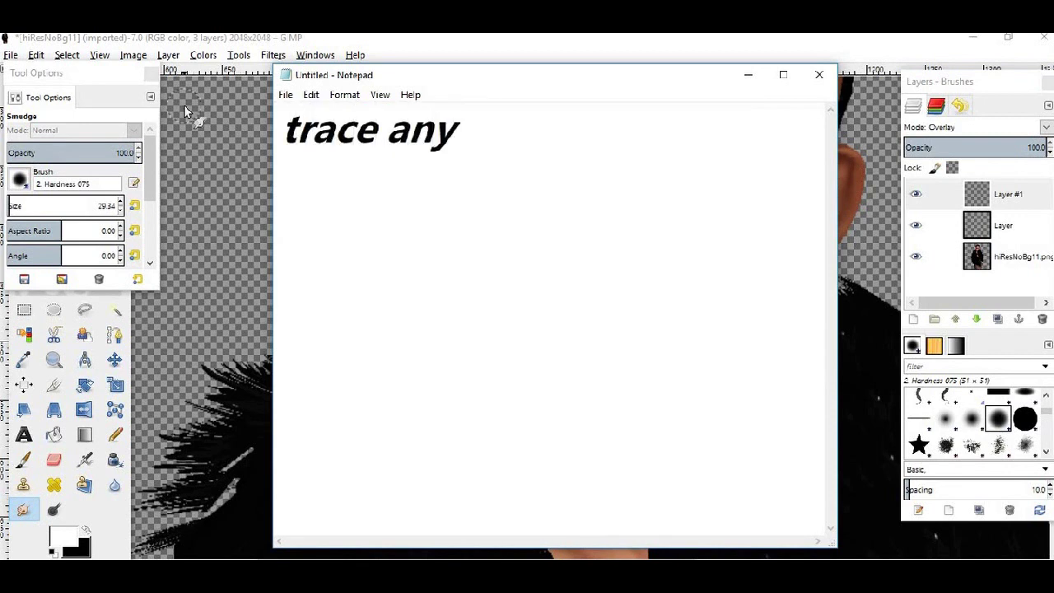
text(thing you)
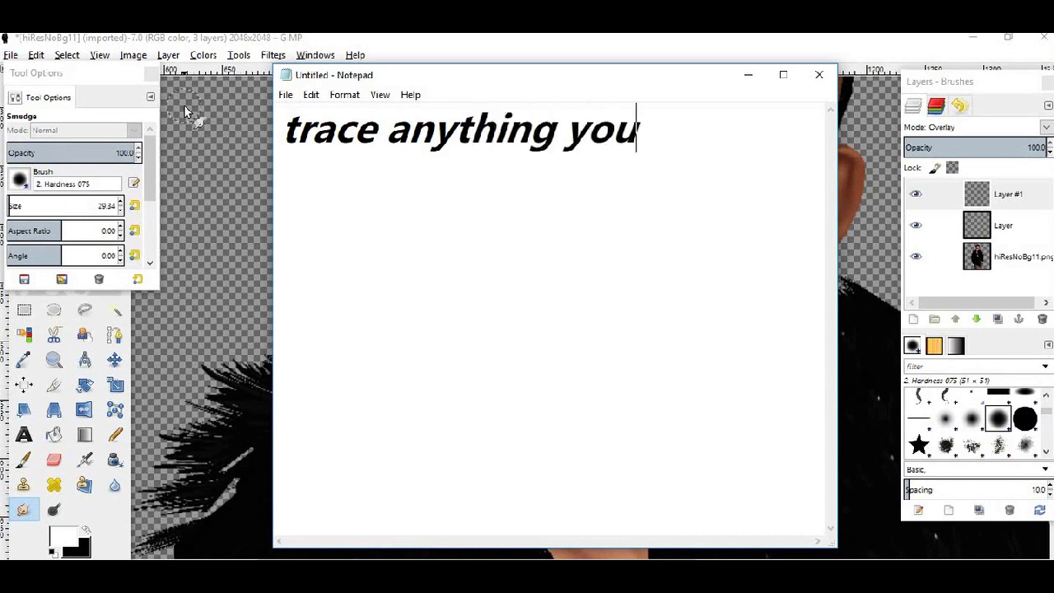
text( would want to outline)
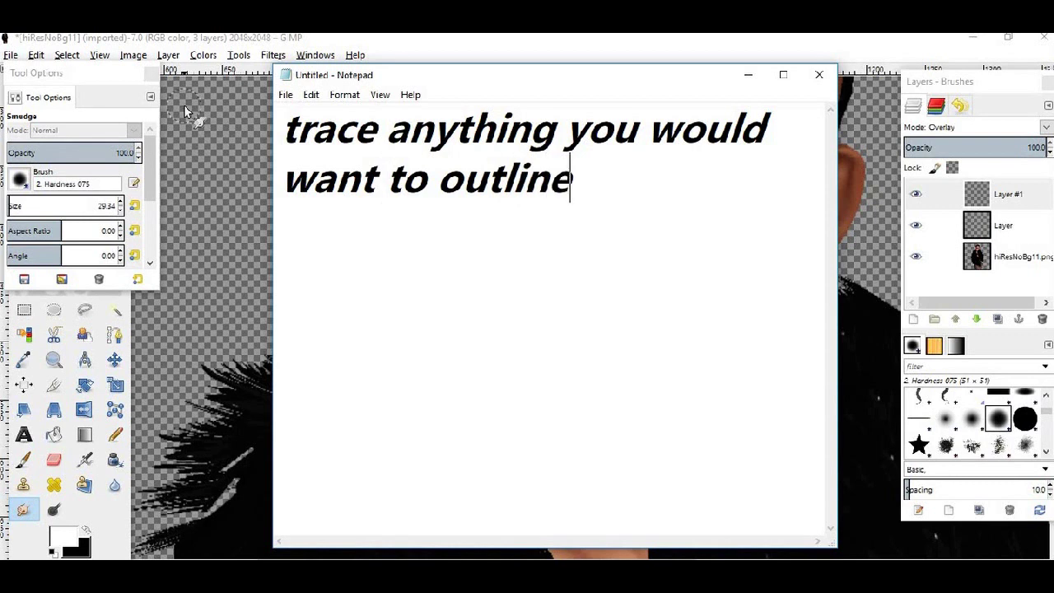
key(ctrl+a)
key(BackSpace)
Set the Airbrush to size 15.17 with black paint, noting 'use black XD'.
key(alt+Tab)
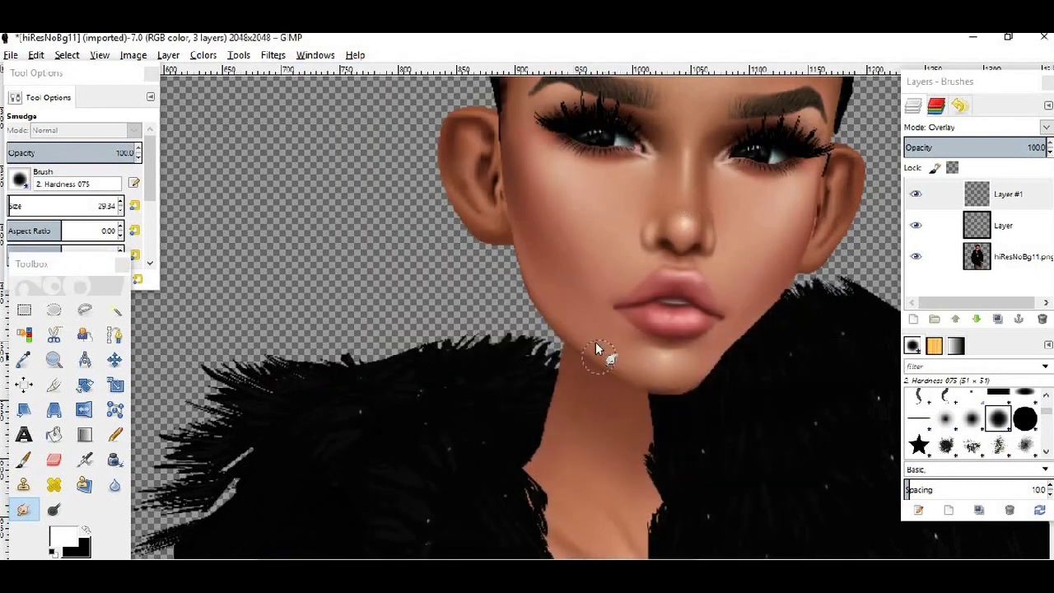
ctrl+scroll(727, 248, up, 2)
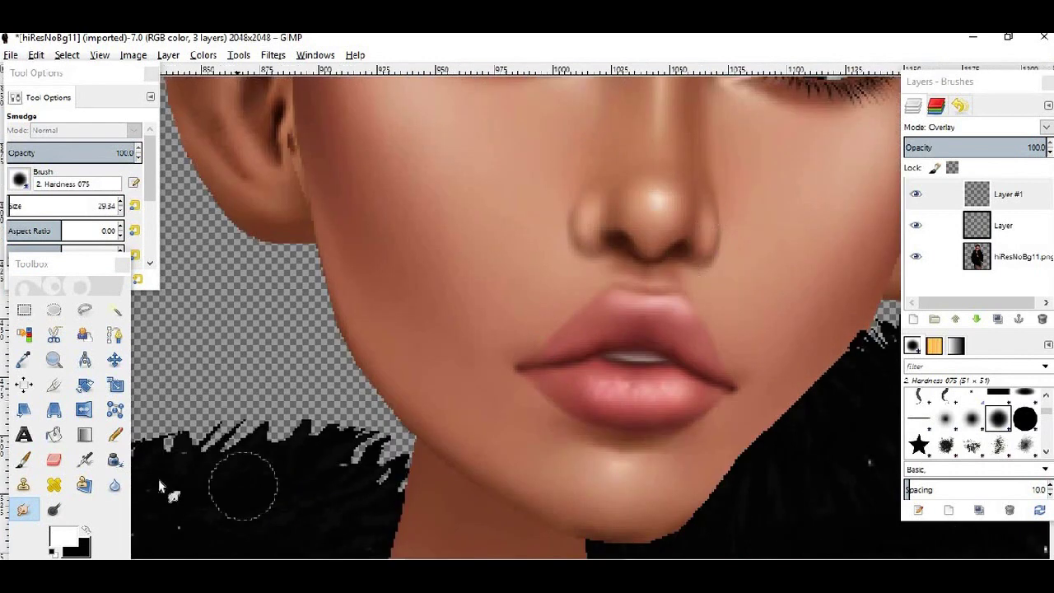
click(85, 460)
click(14, 206)
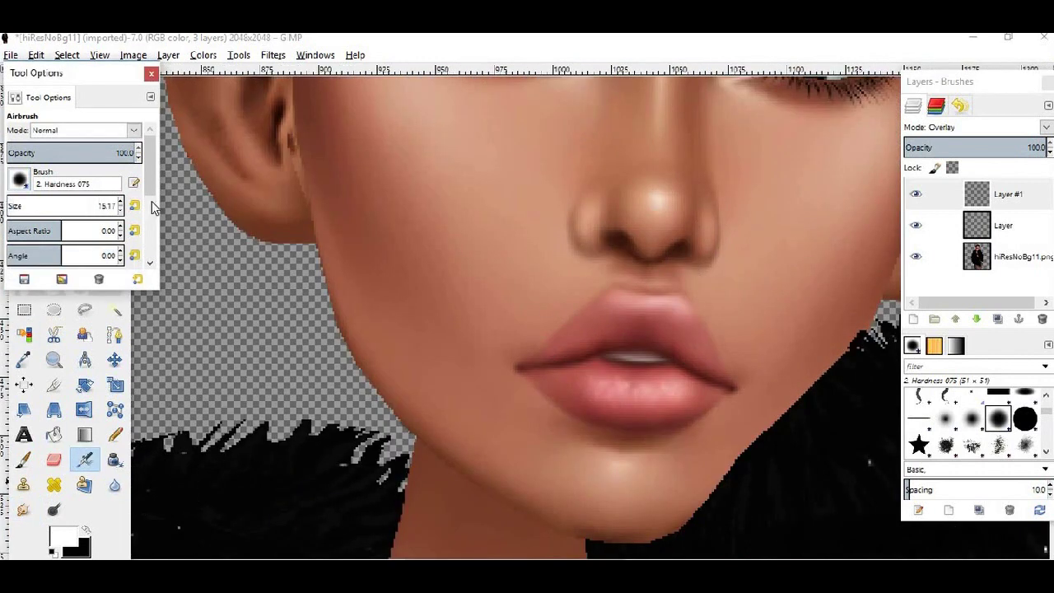
ctrl+scroll(634, 198, up, 2)
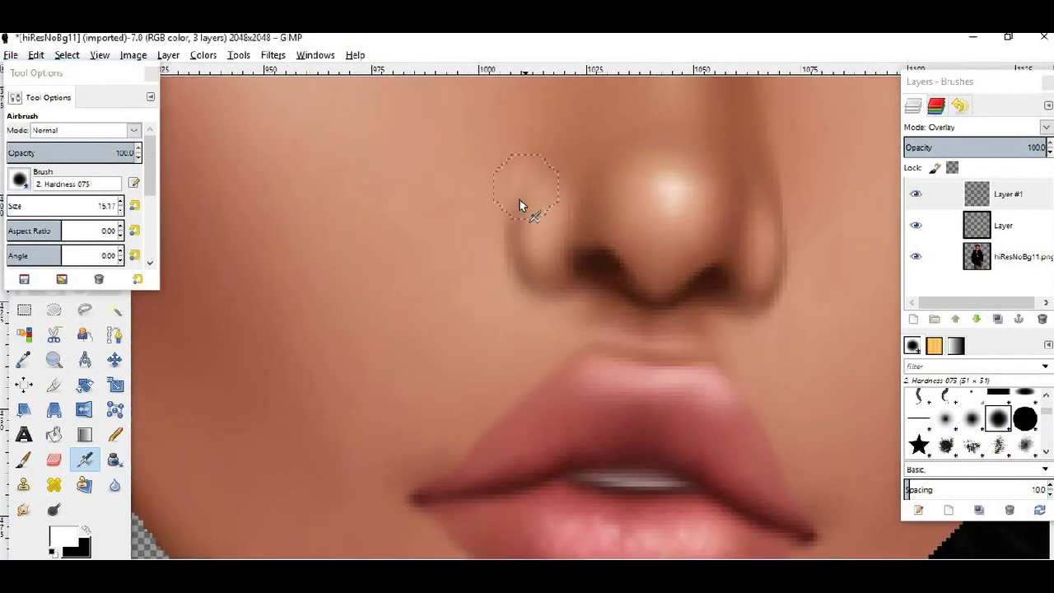
click(86, 532)
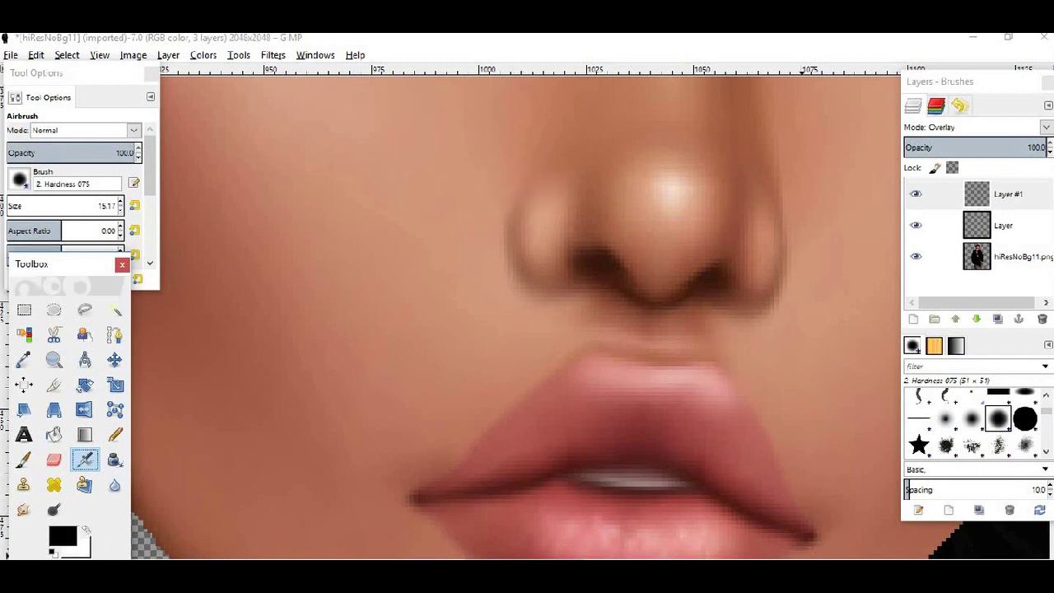
text(use blac)
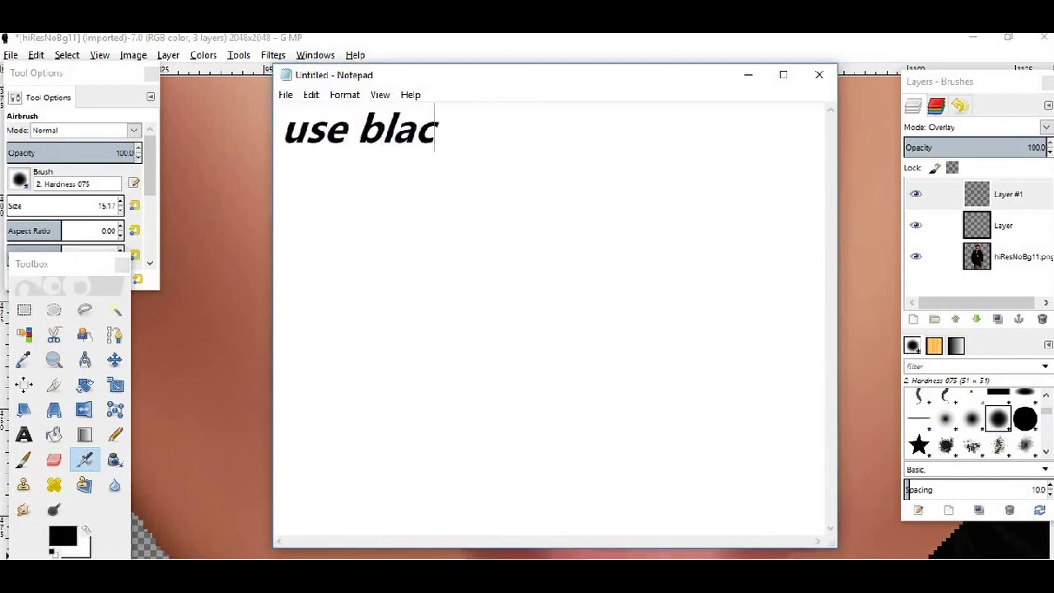
text(k XD)
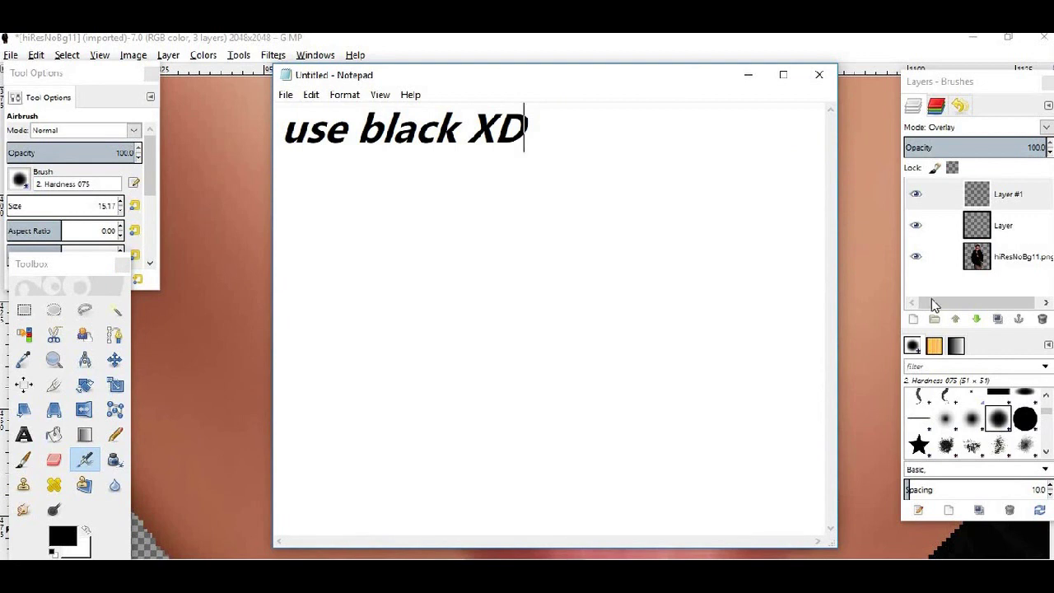
click(748, 75)
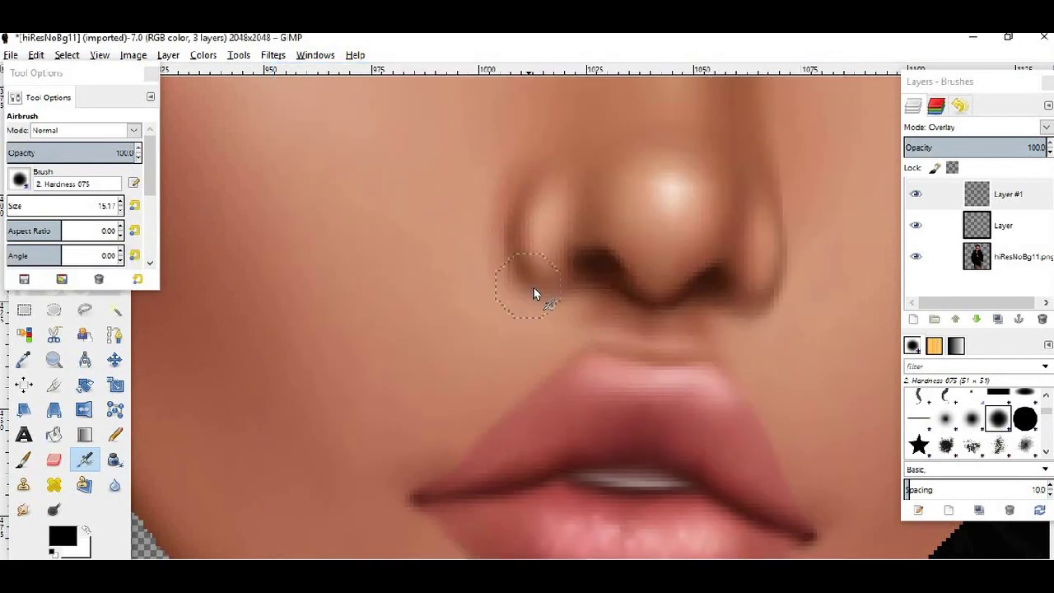
Darken both nostrils and under the nose tip in black with the 2. Hardness 025 brush.
click(946, 418)
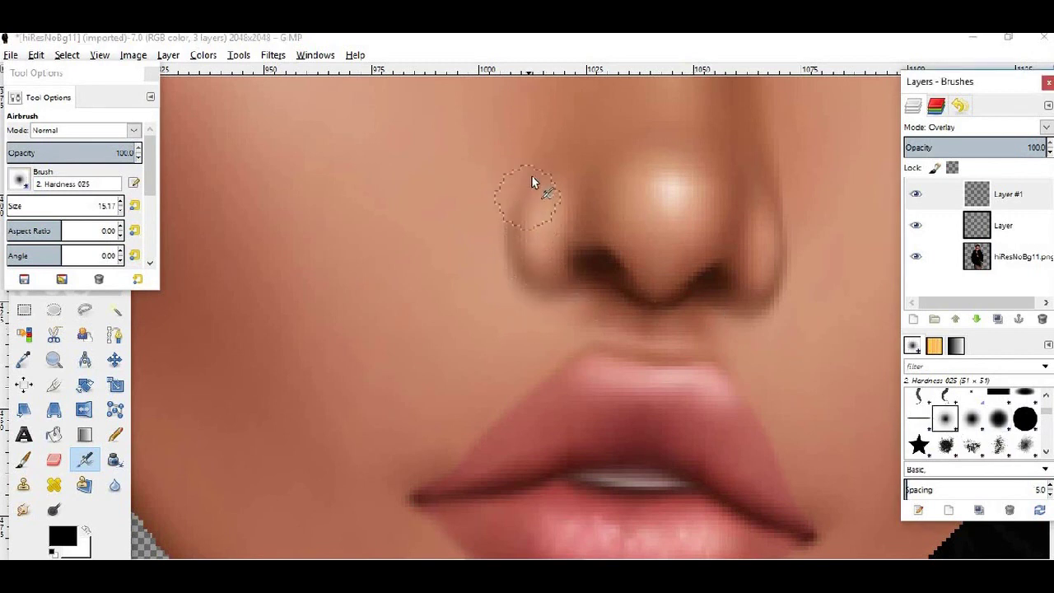
mouse_move(559, 289)
mouse_down()
mouse_move(607, 263)
mouse_move(593, 278)
mouse_move(636, 301)
mouse_move(702, 283)
mouse_move(684, 295)
mouse_up()
drag(783, 284, 745, 300)
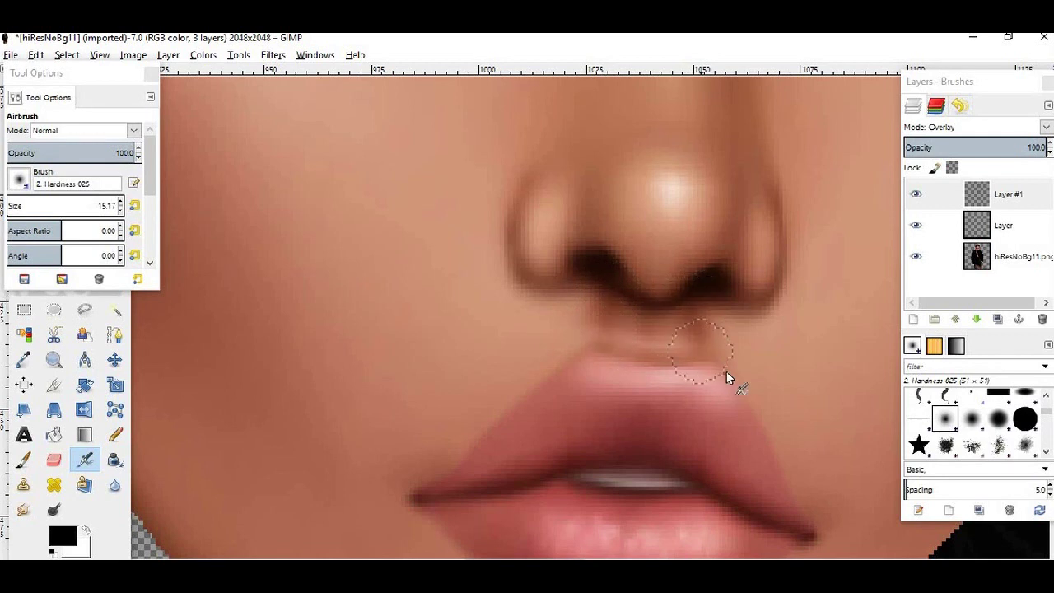
scroll(775, 372, down, 2)
scroll(778, 367, down, 1)
scroll(765, 316, up, 1)
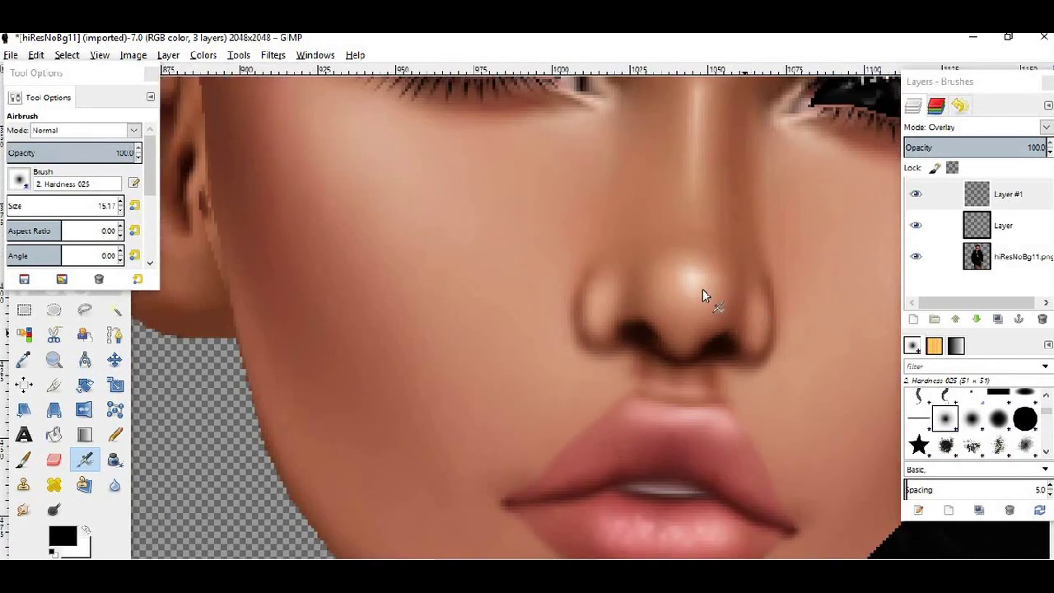
scroll(702, 289, up, 1)
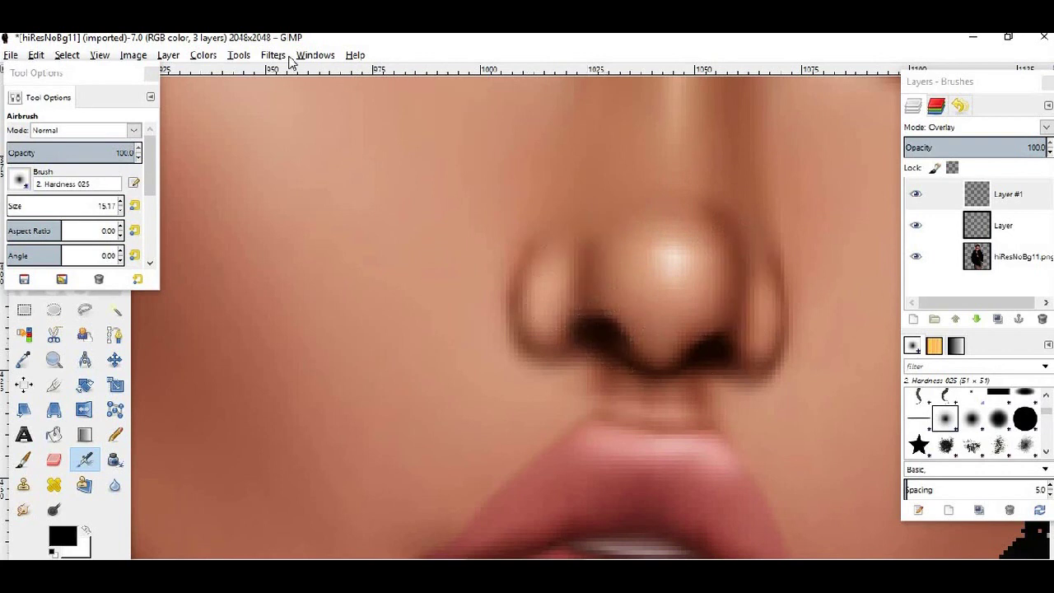
key(alt+Tab)
text(now)
key(BackSpace)
key(BackSpace)
key(BackSpace)
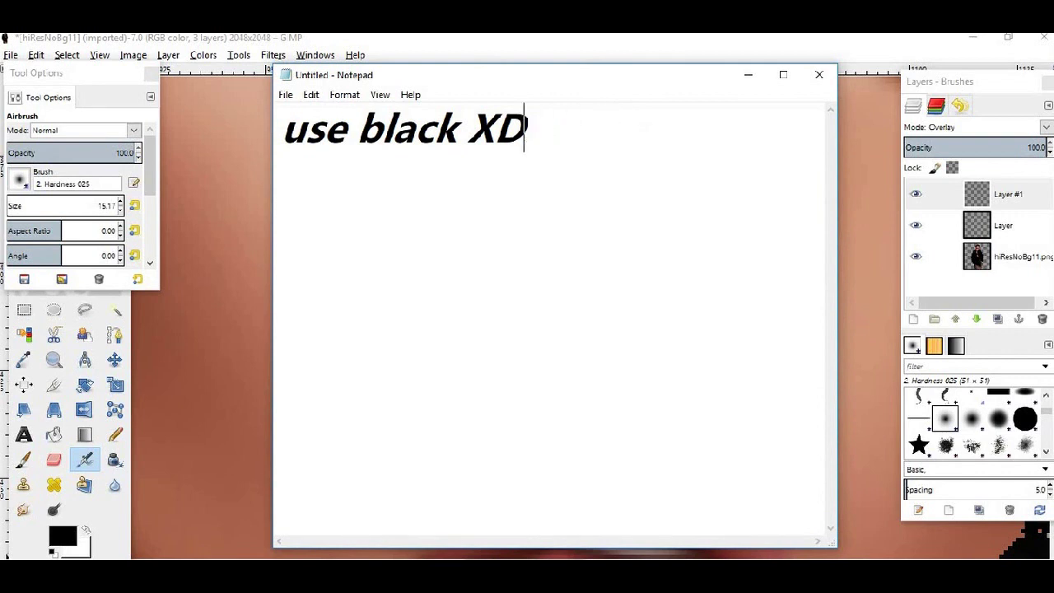
key(BackSpace)
key(BackSpace)
key(BackSpace)
key(BackSpace)
key(BackSpace)
text(now le)
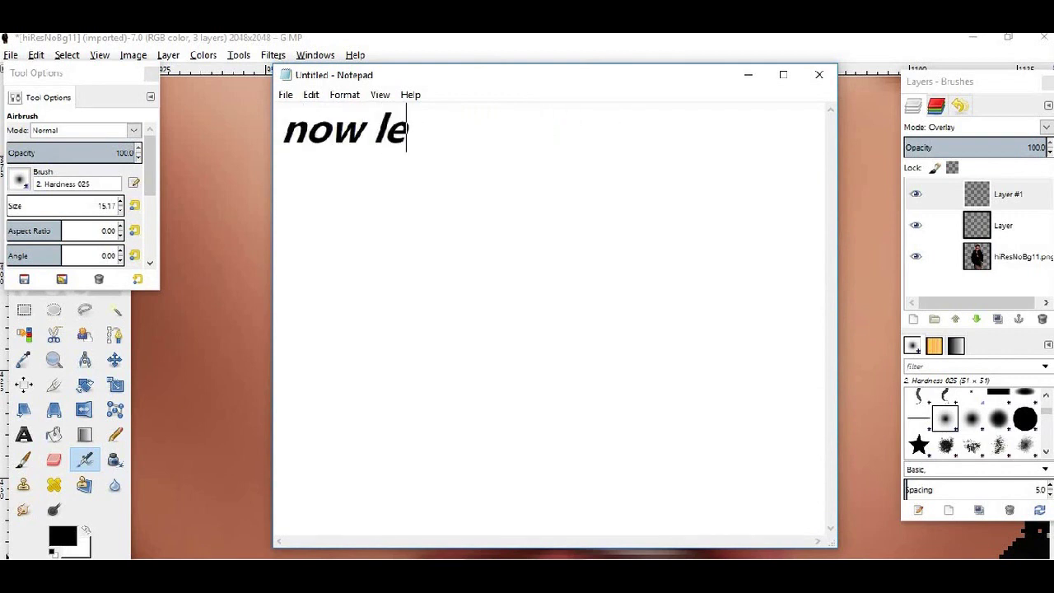
text(ts click on )
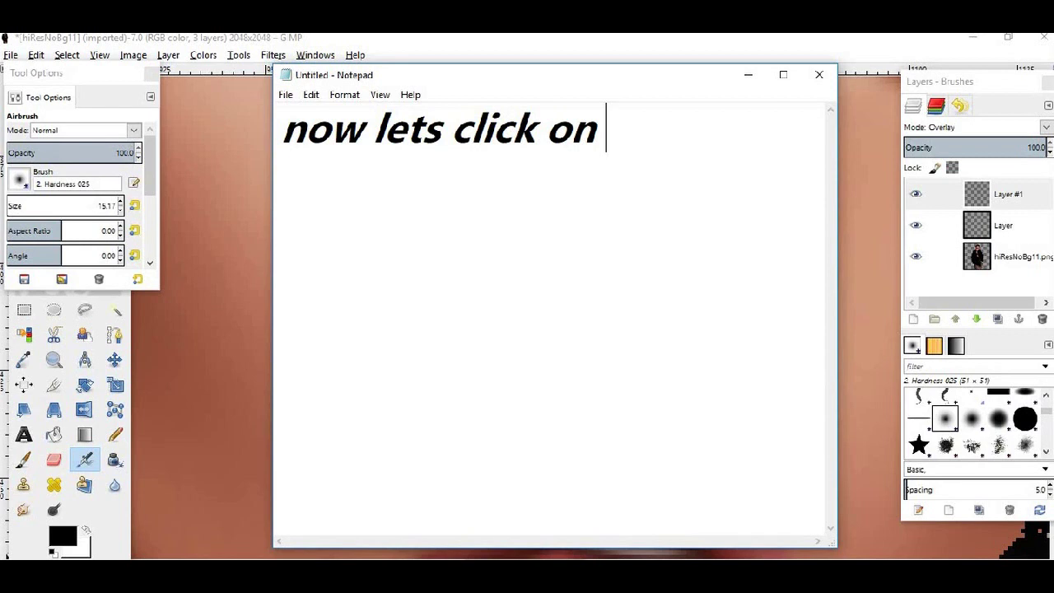
text(filters,)
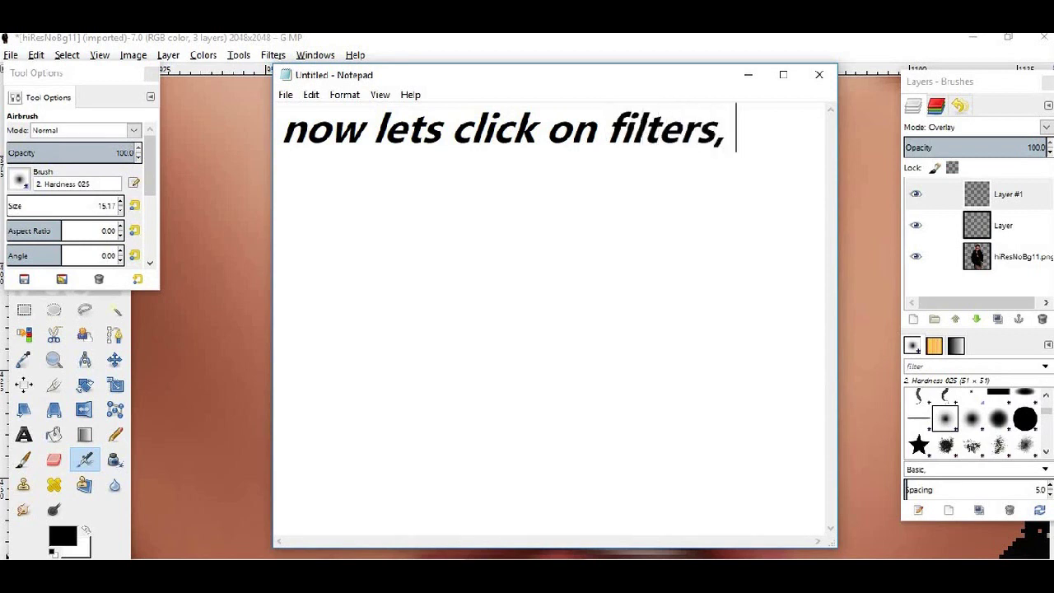
text( blur)
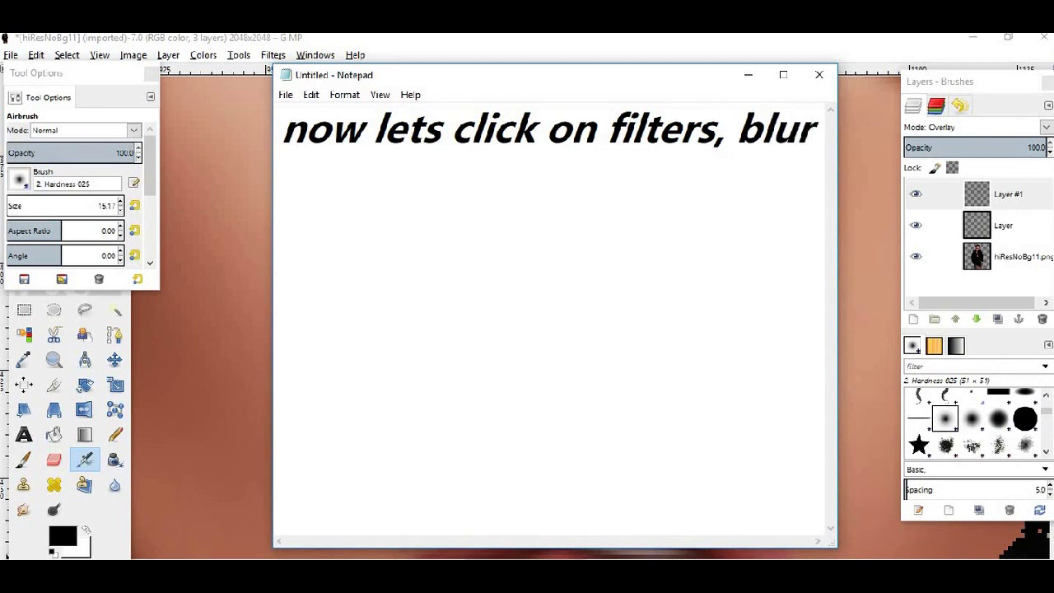
text(, an)
key(BackSpace)
key(BackSpace)
key(BackSpace)
key(BackSpace)
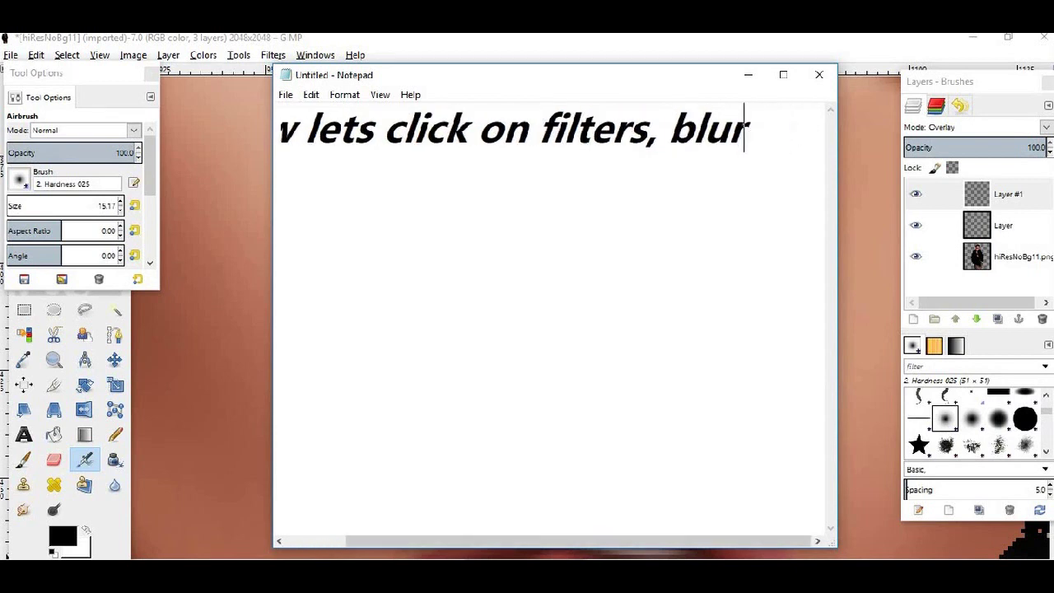
key(BackSpace)
key(BackSpace)
key(BackSpace)
key(BackSpace)
key(Return)
text(bl)
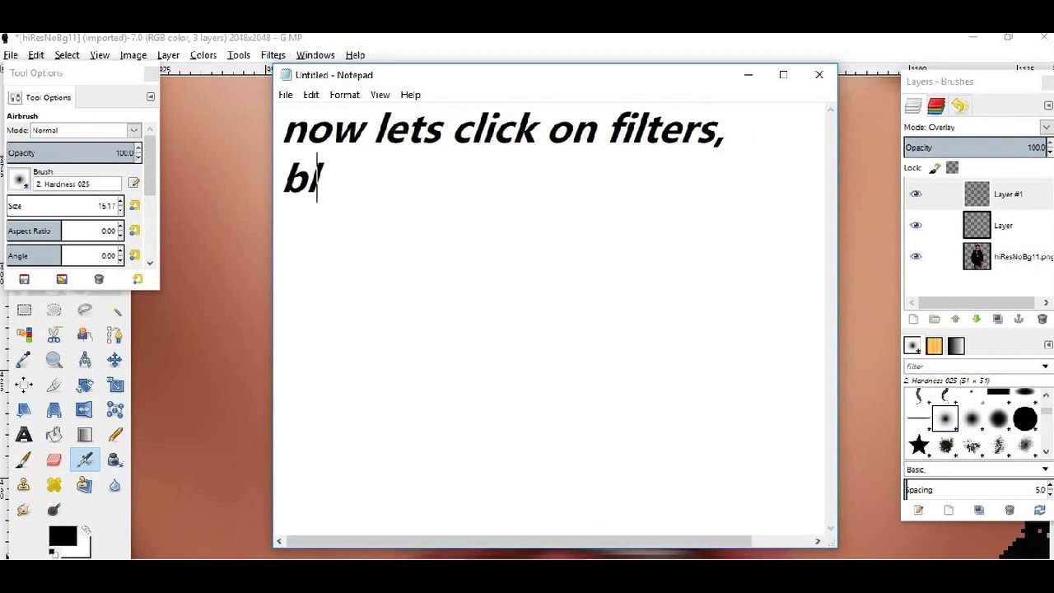
text(ur n then g)
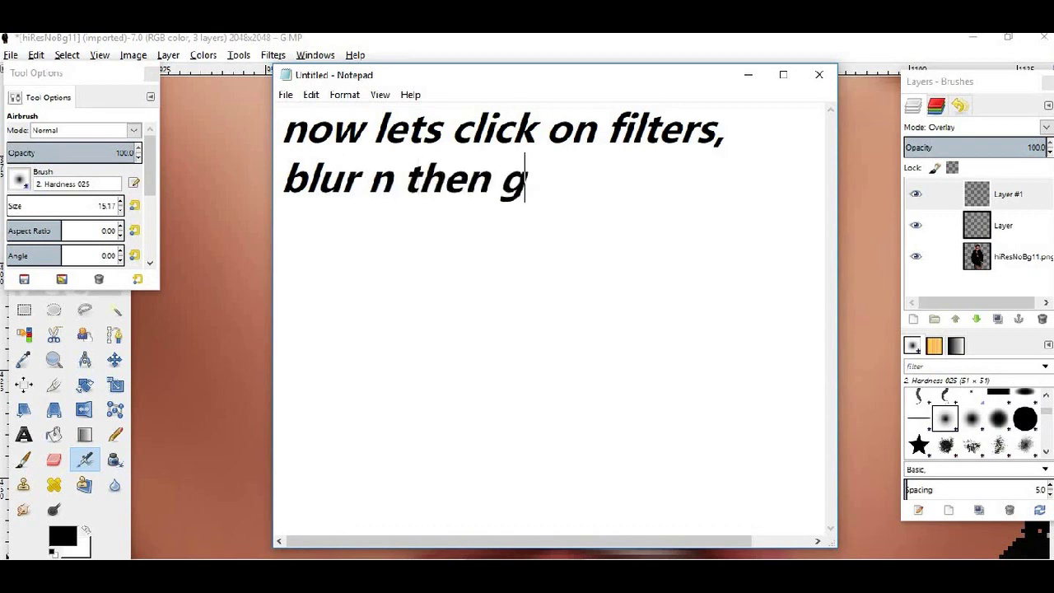
text(ausian blur)
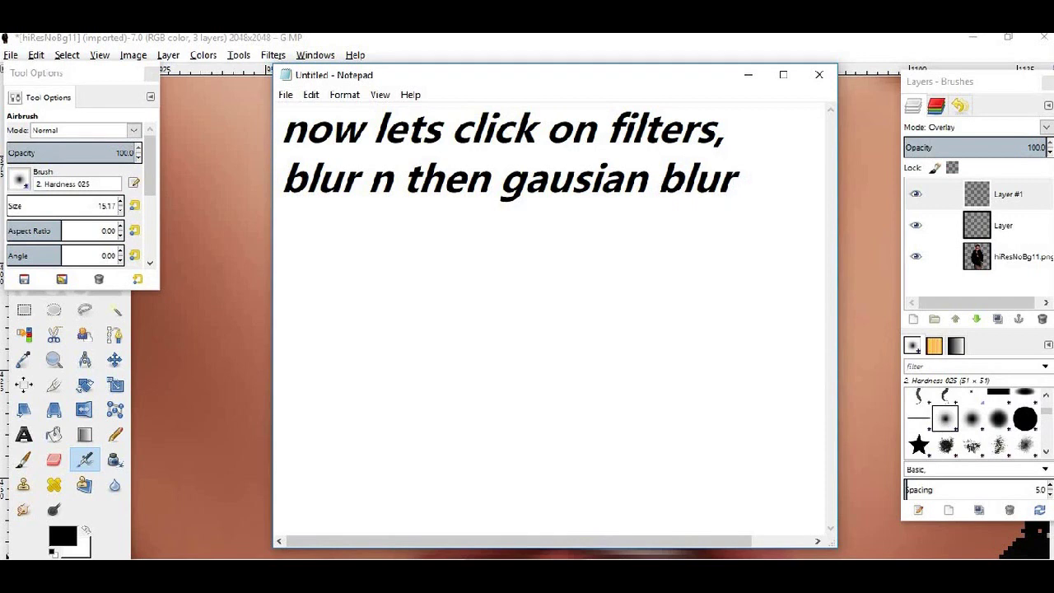
key(Return)
text(idk if i)
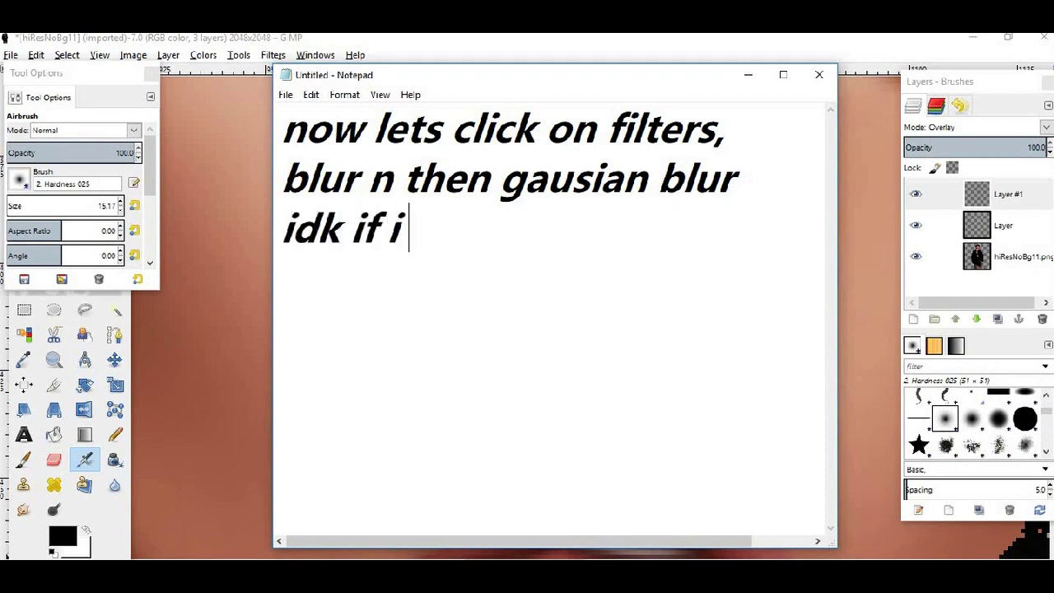
text( spelled that righ)
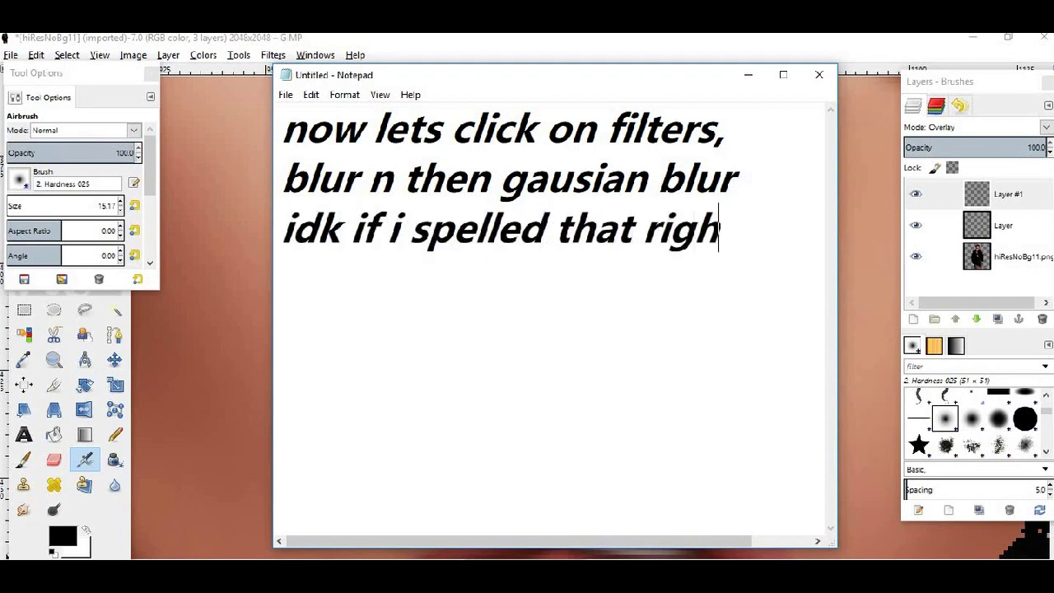
text(t haha)
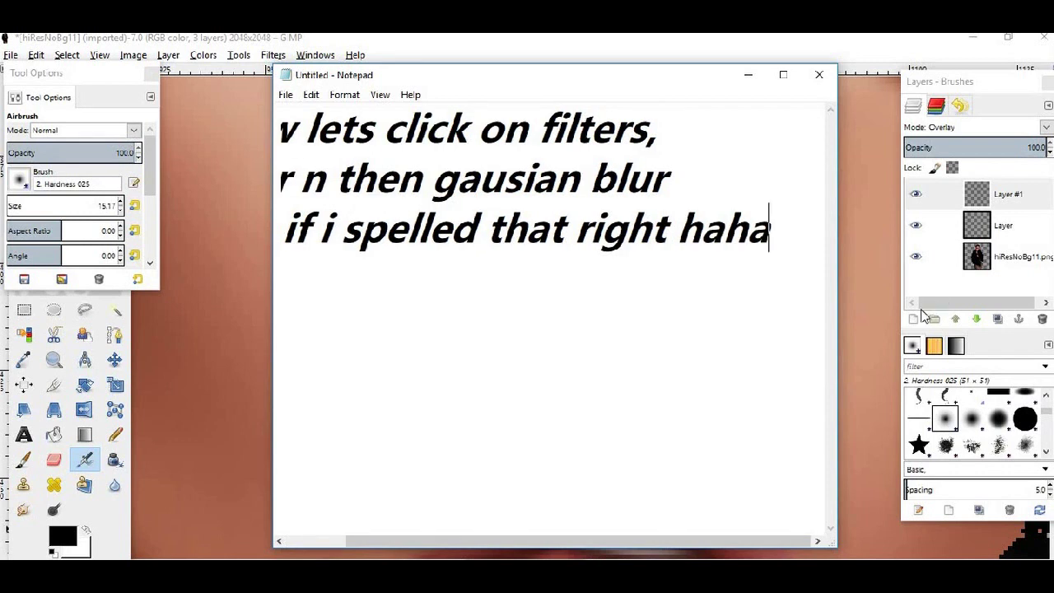
drag(837, 311, 913, 311)
click(810, 74)
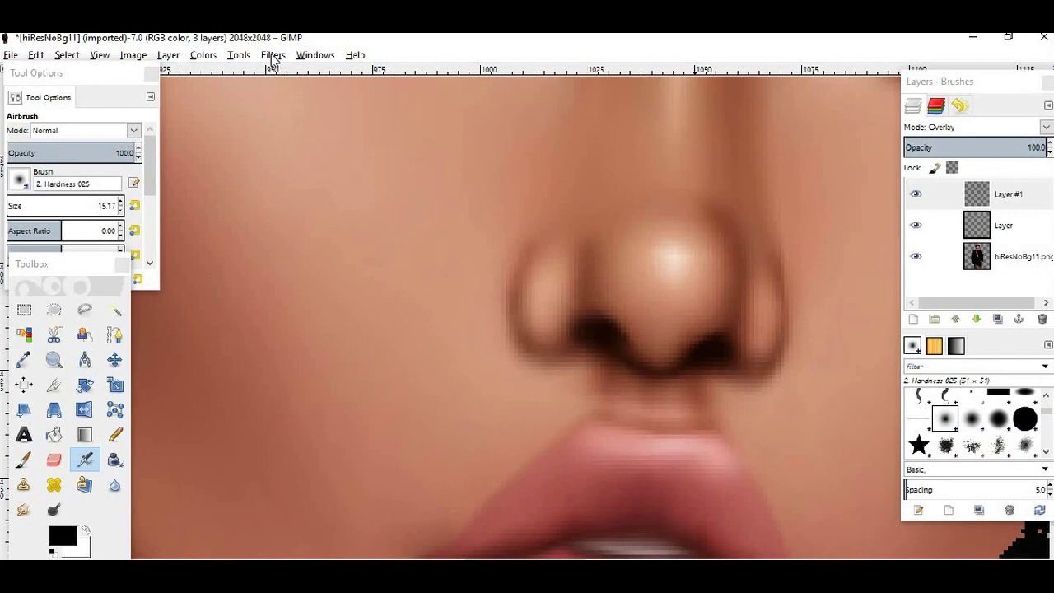
Open the Gaussian Blur filter with a radius of 7.0.
click(273, 56)
mouse_move(288, 130)
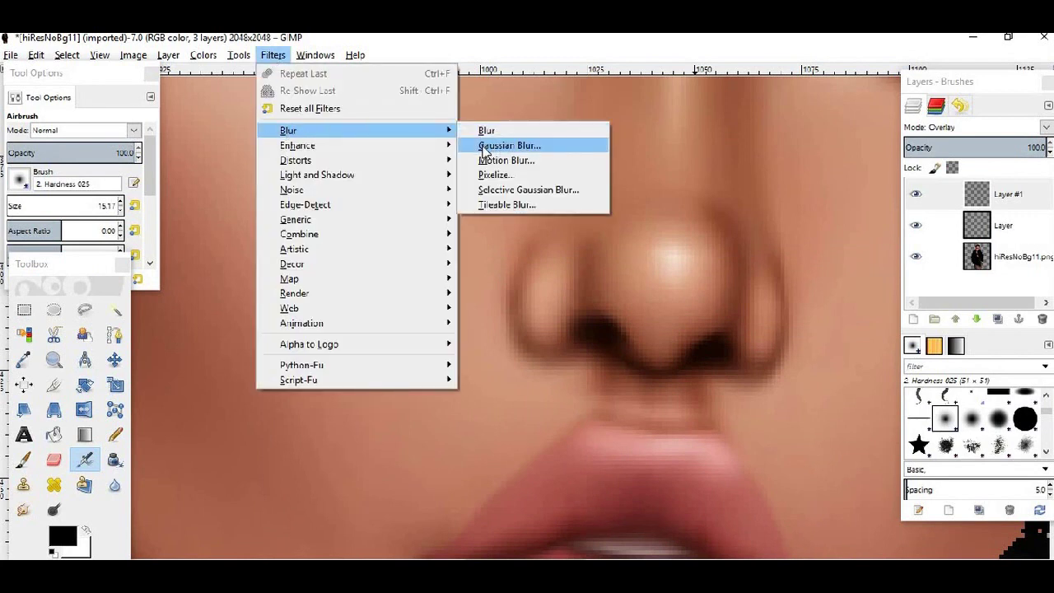
click(535, 153)
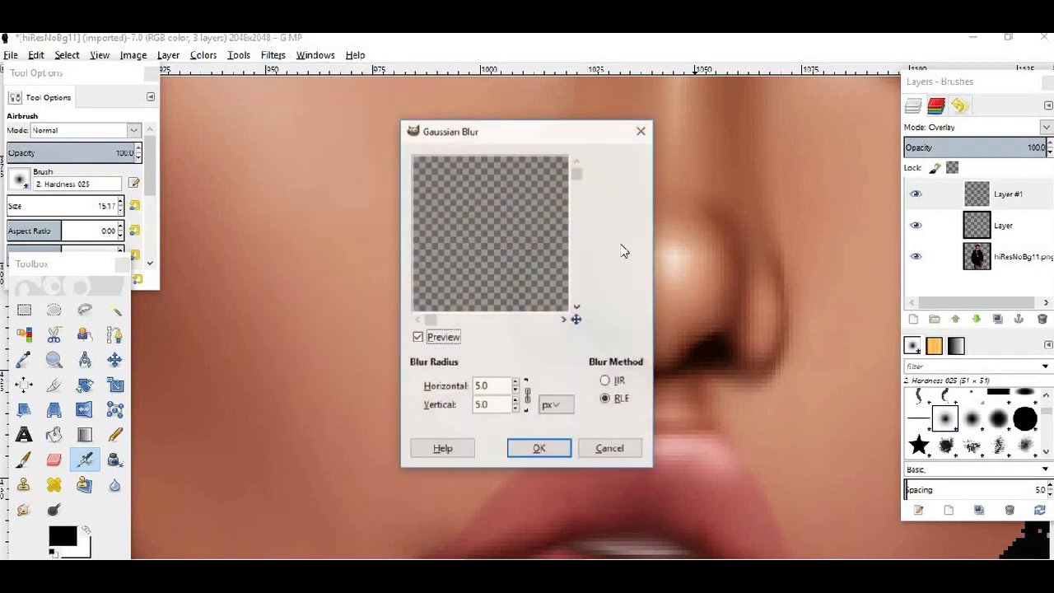
double_click(517, 382)
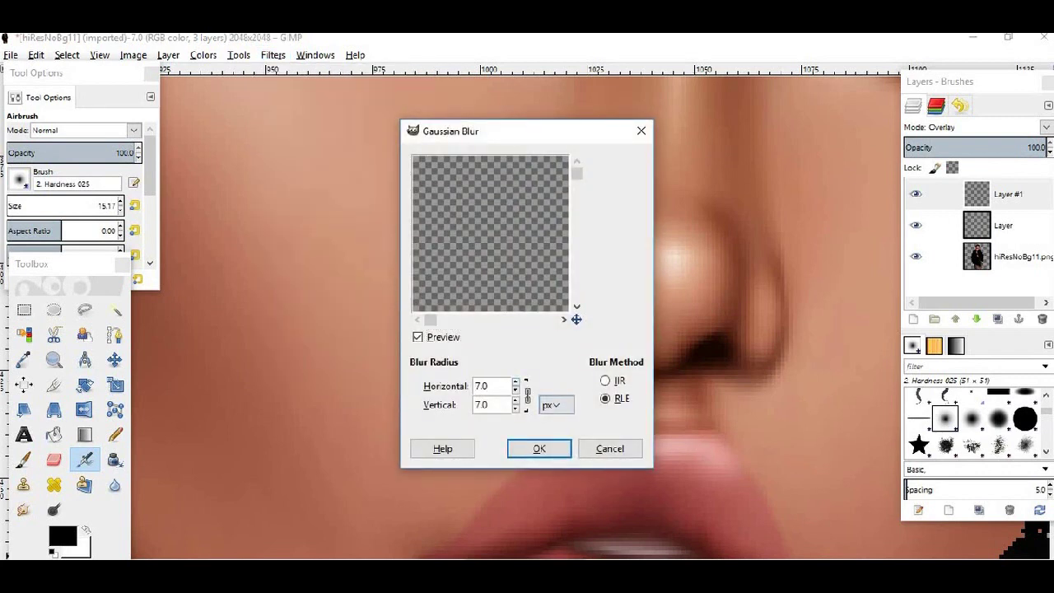
Caption 'i set mine to 7.0 but feel free to set urs however you like'.
key(alt+Tab)
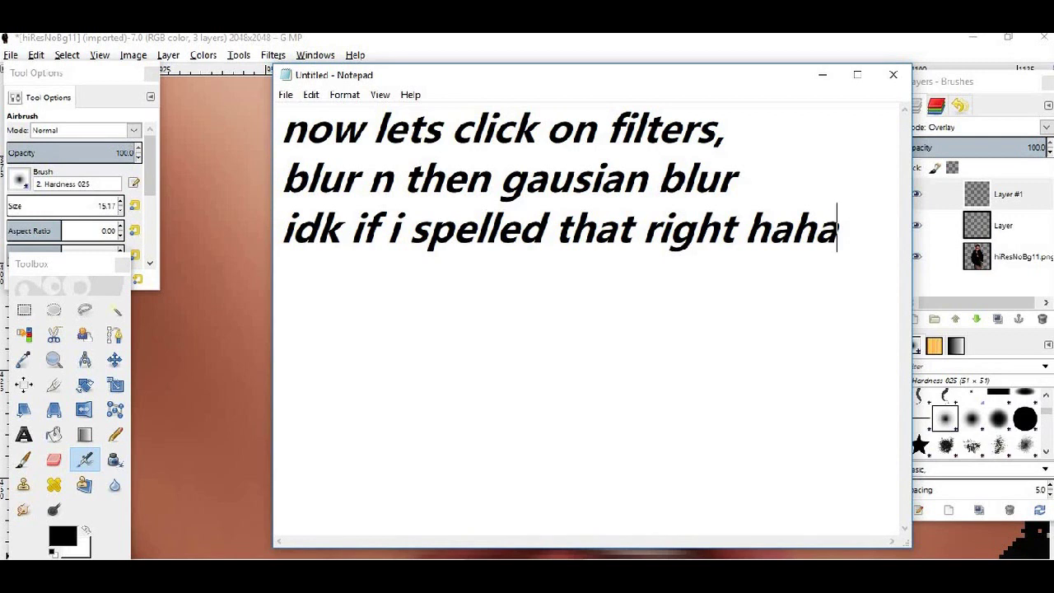
drag(837, 230, 177, 122)
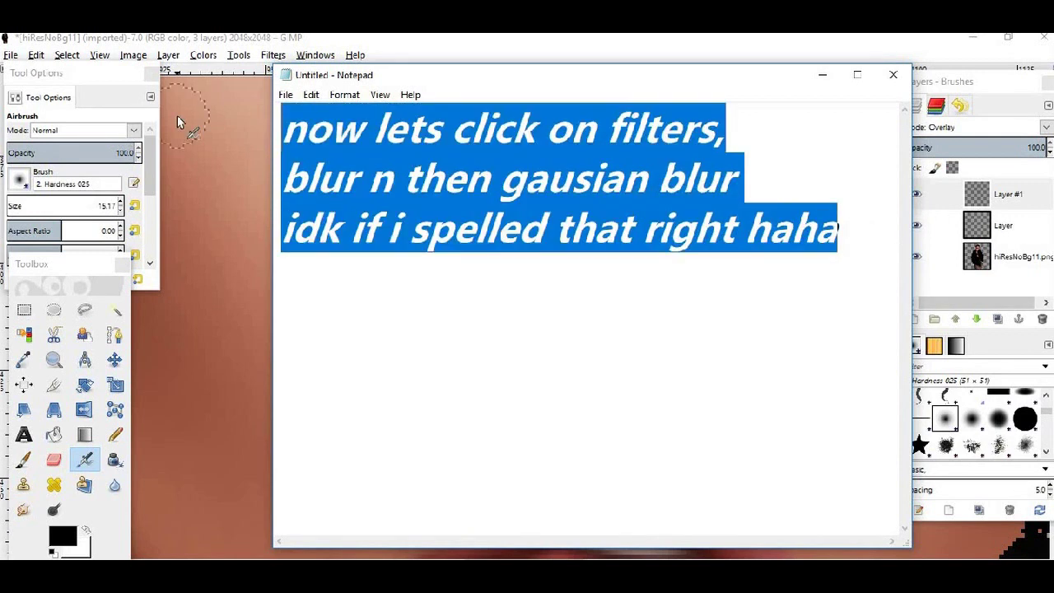
text(i set min)
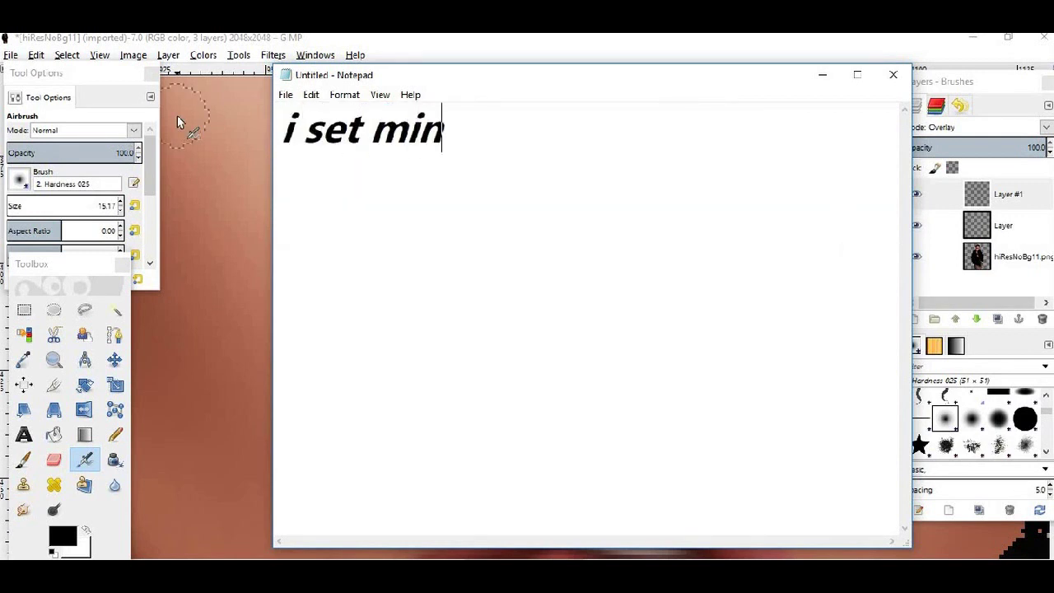
text(e to 7.0 but feel free)
key(Return)
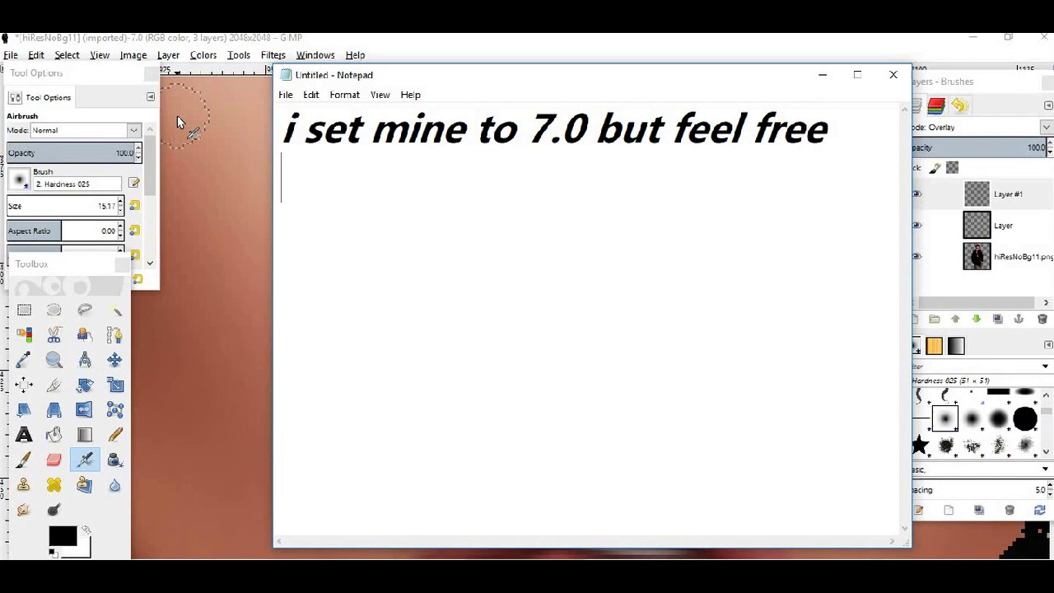
text(to set urs )
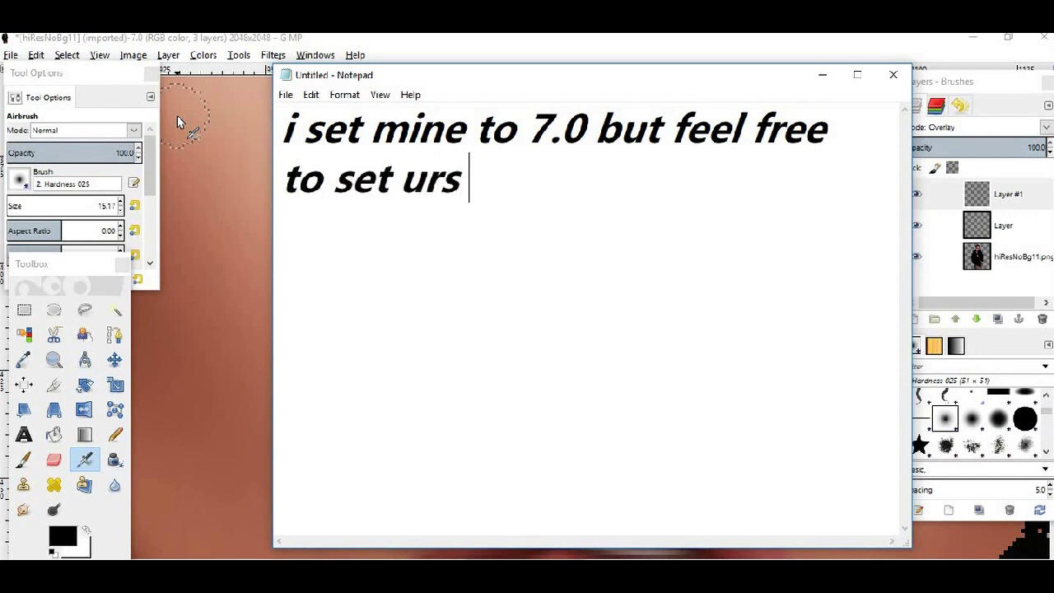
text(however you )
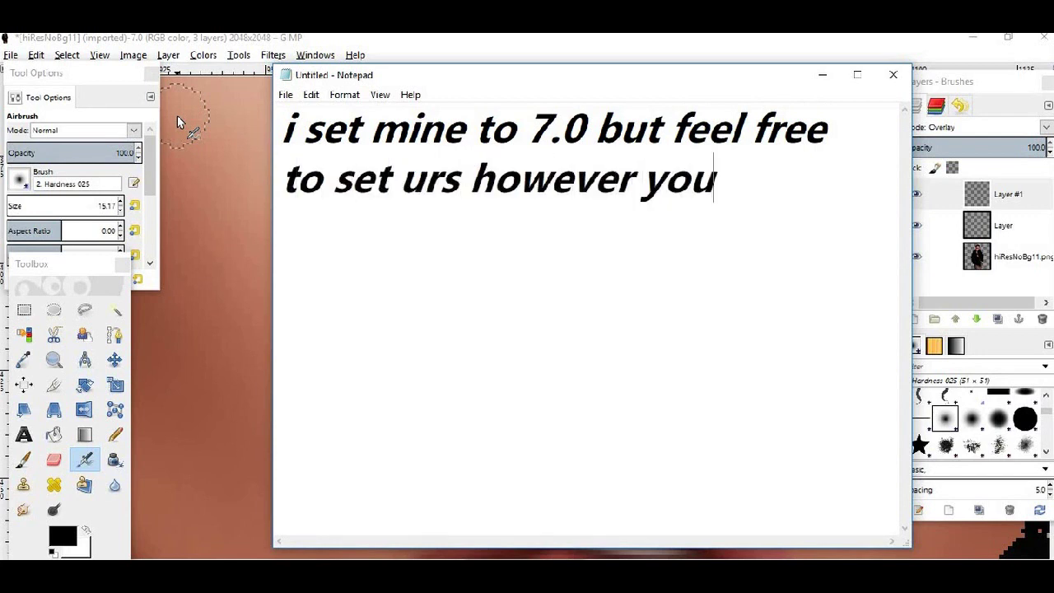
text(like)
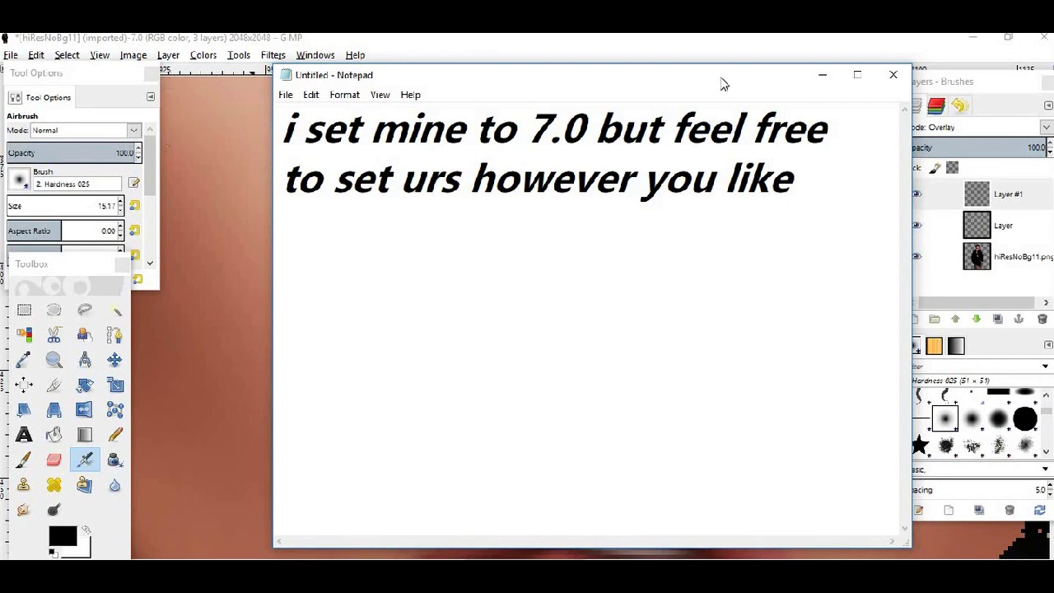
click(823, 76)
Apply the 7.0 blur and inspect the softened nose shading.
click(539, 447)
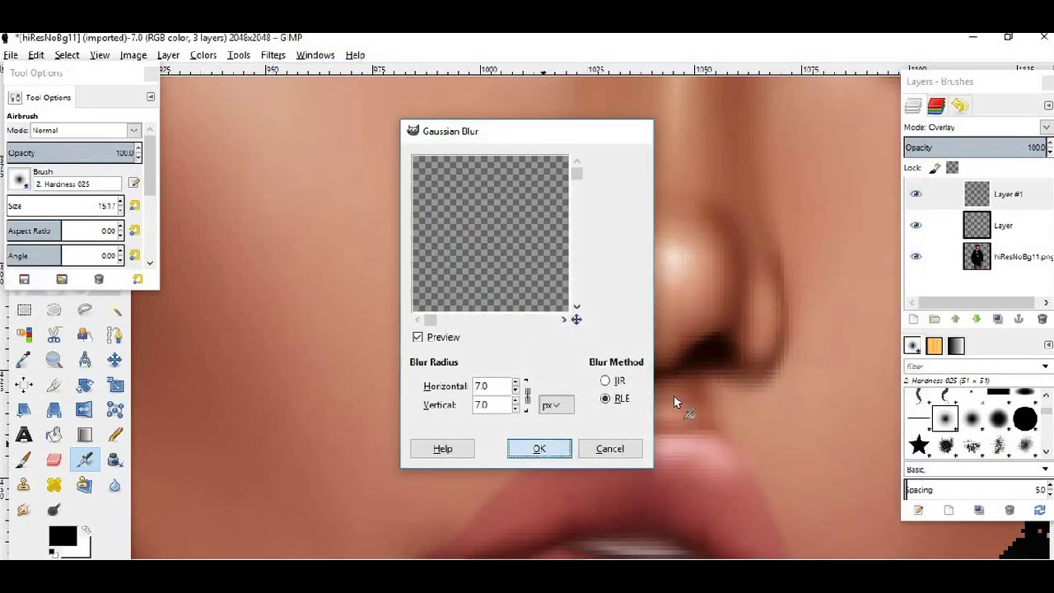
scroll(707, 365, down, 3)
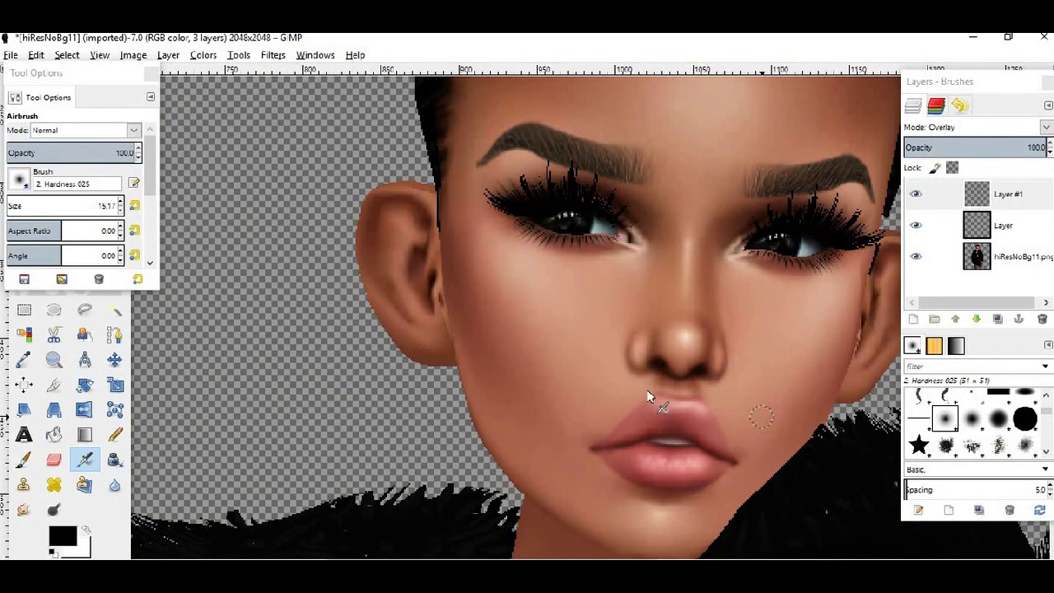
scroll(651, 385, down, 1)
scroll(651, 385, down, 2)
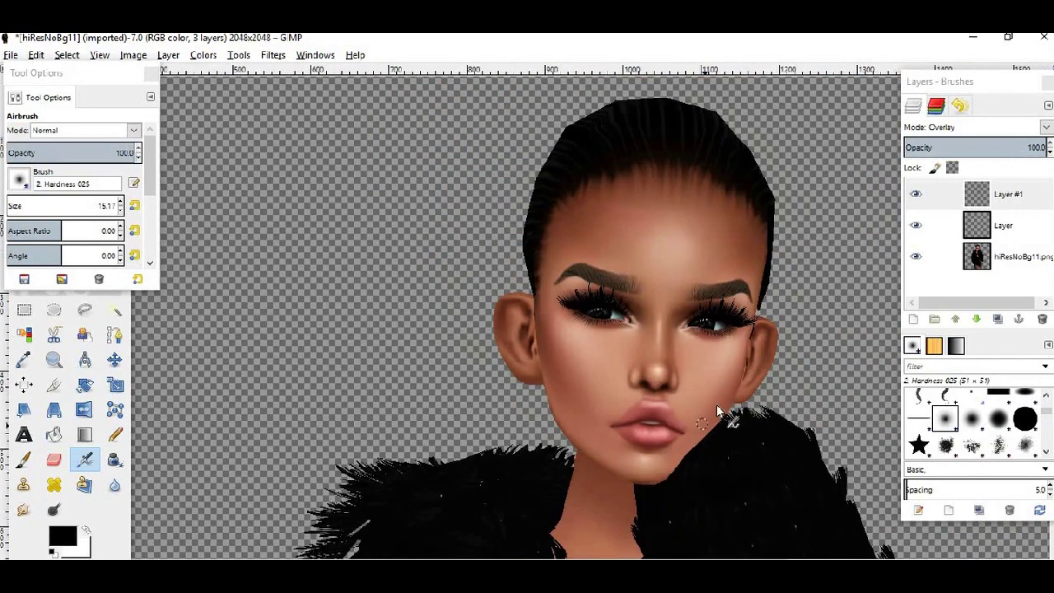
scroll(718, 409, down, 3)
scroll(736, 294, up, 2)
scroll(777, 292, up, 2)
scroll(770, 315, up, 2)
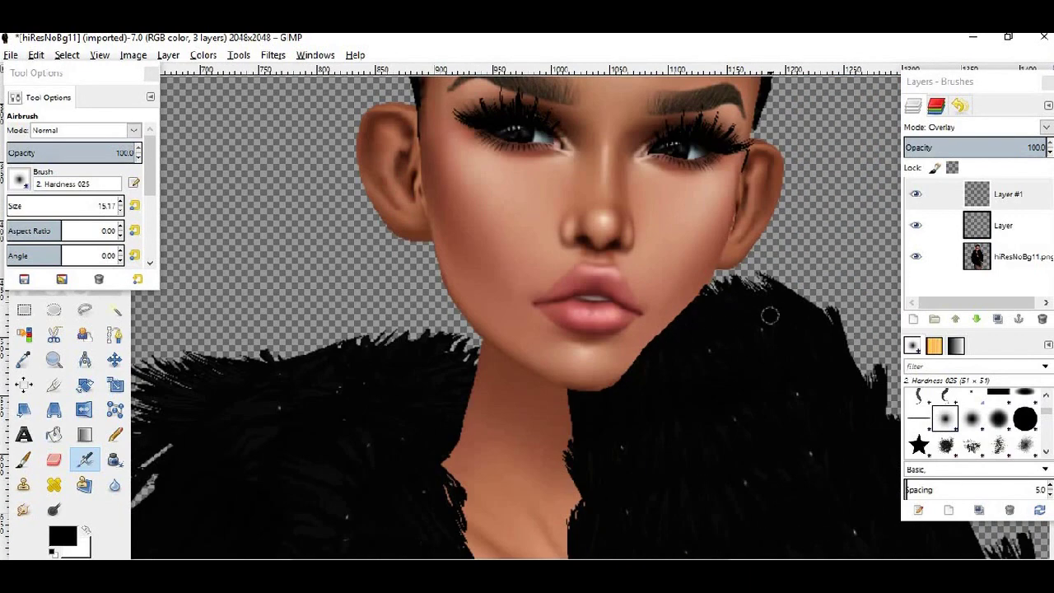
key(alt+Tab)
mouse_move(787, 180)
mouse_down()
mouse_move(549, 183)
mouse_move(140, 128)
mouse_up()
Caption 'if it is too dark for your liking just click on opacity to lower it, like this>>'.
text(if it is too )
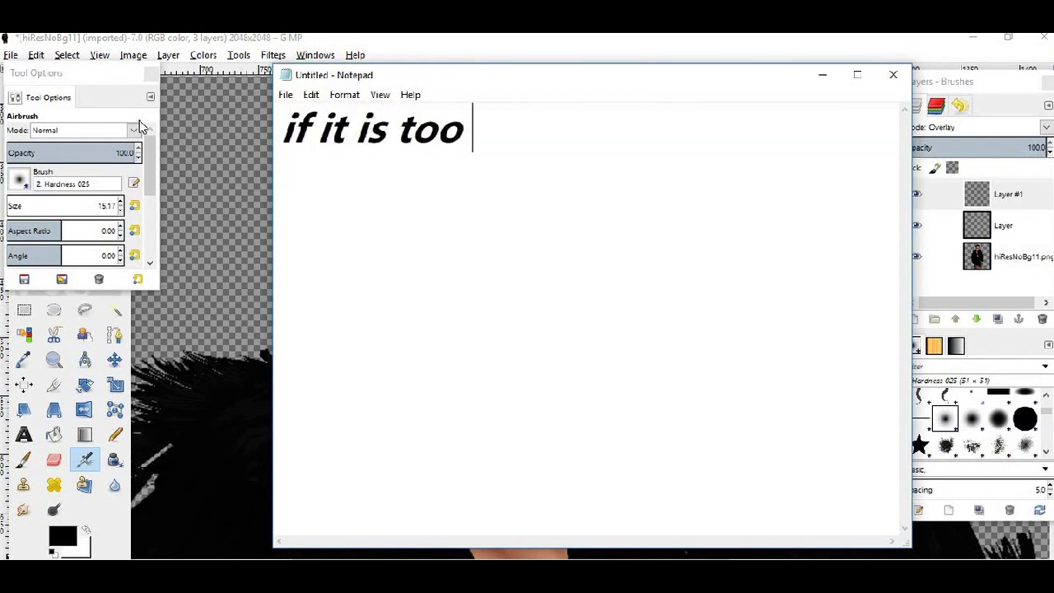
text(dark)
key(BackSpace)
text(rk fo)
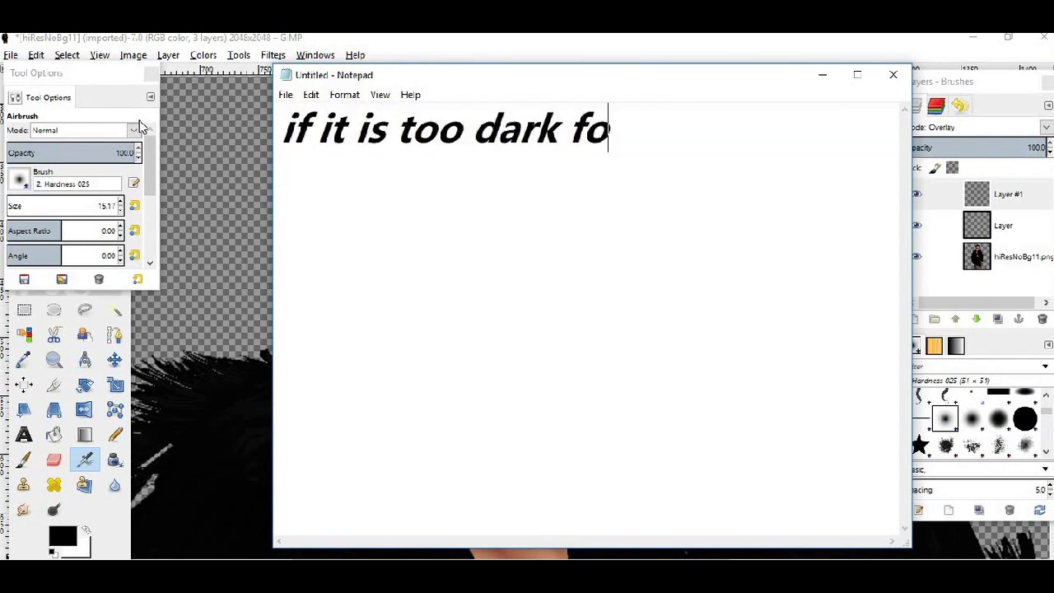
text(r your liking)
key(Return)
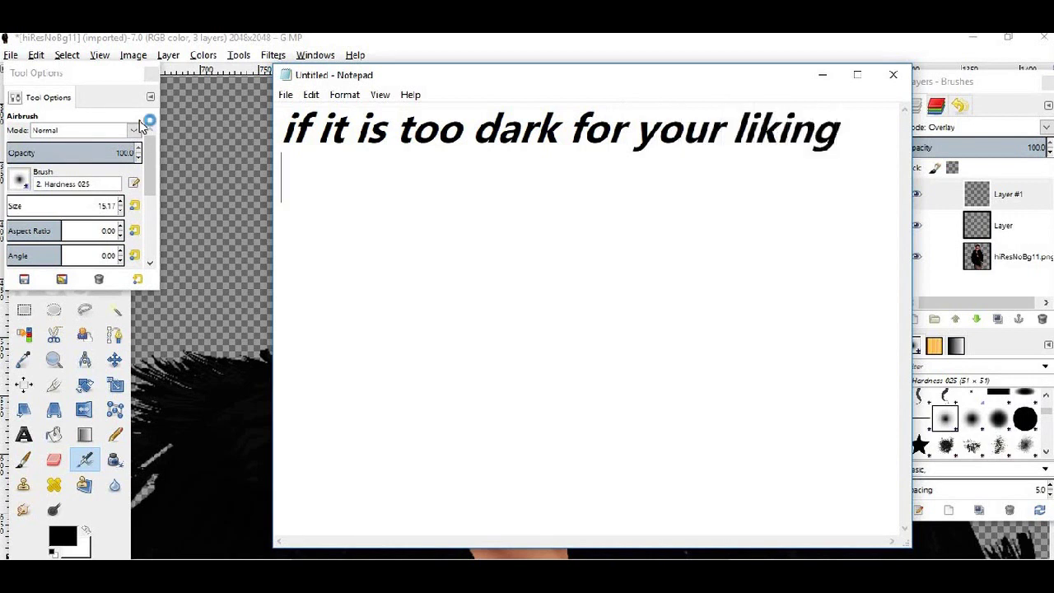
text(just)
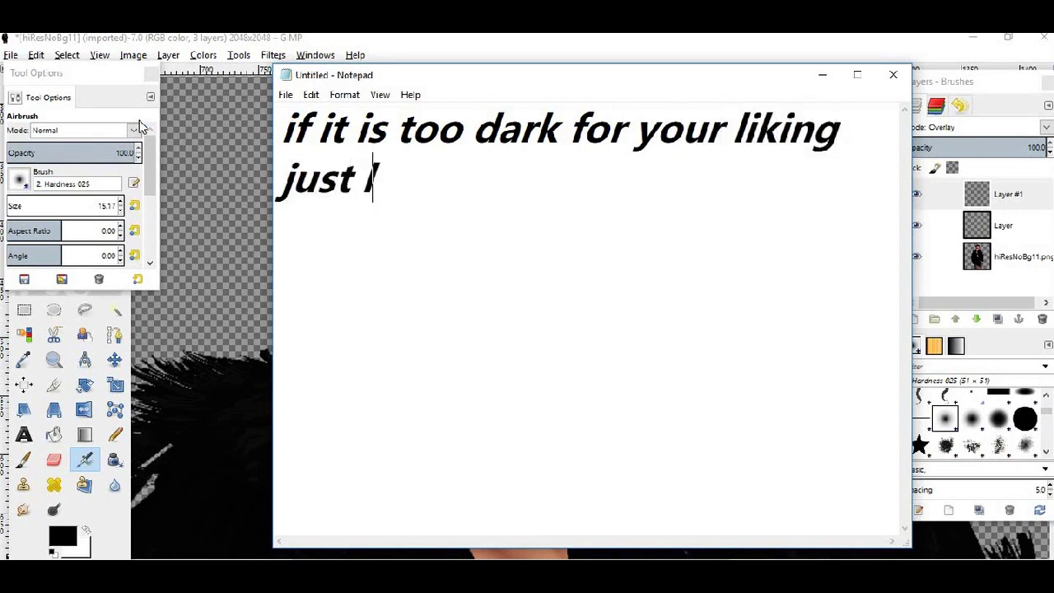
text( click on )
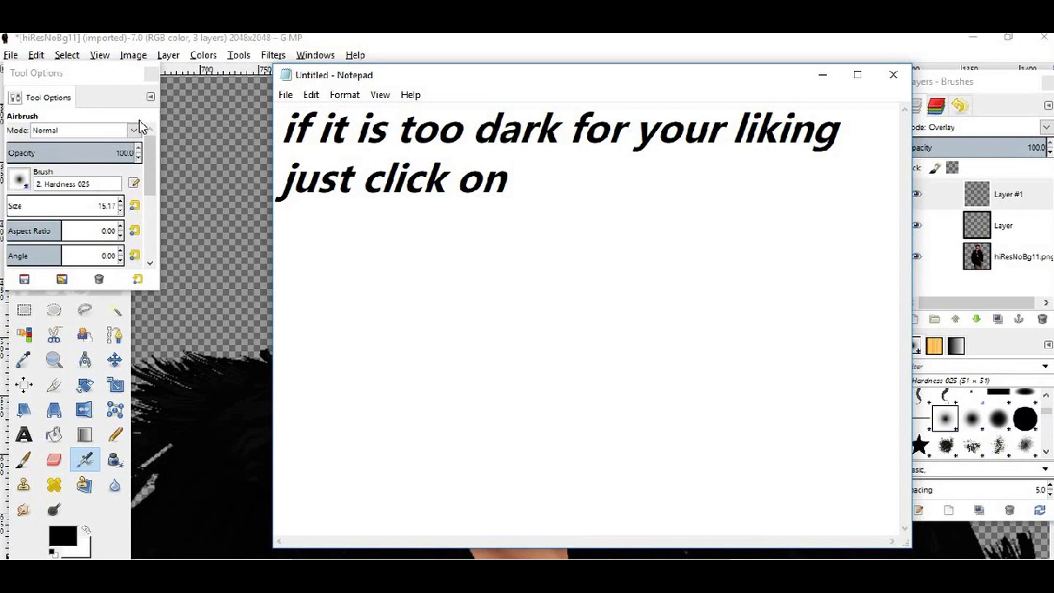
text(opacity to l)
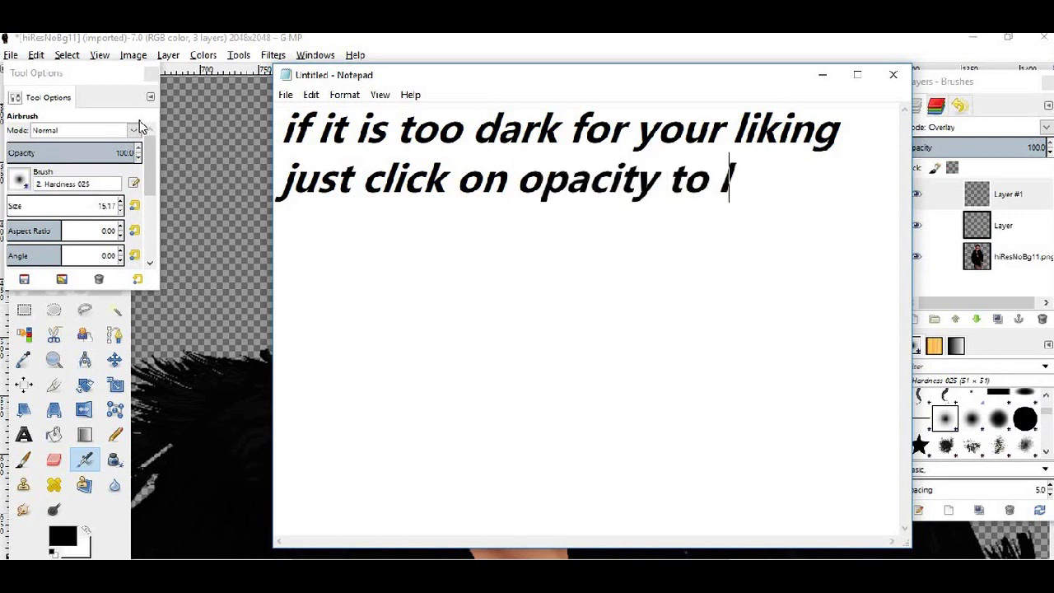
text(ower)
key(Return)
text(it, like this)
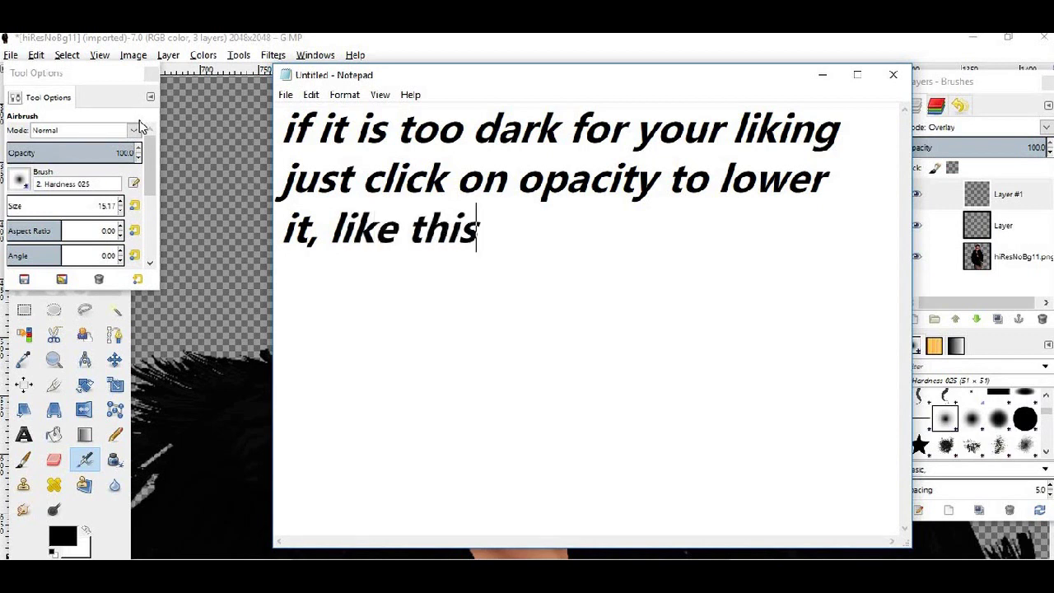
text(>>)
Preview lowering the top layer's opacity, then add a new transparent Layer #2 on top.
click(822, 74)
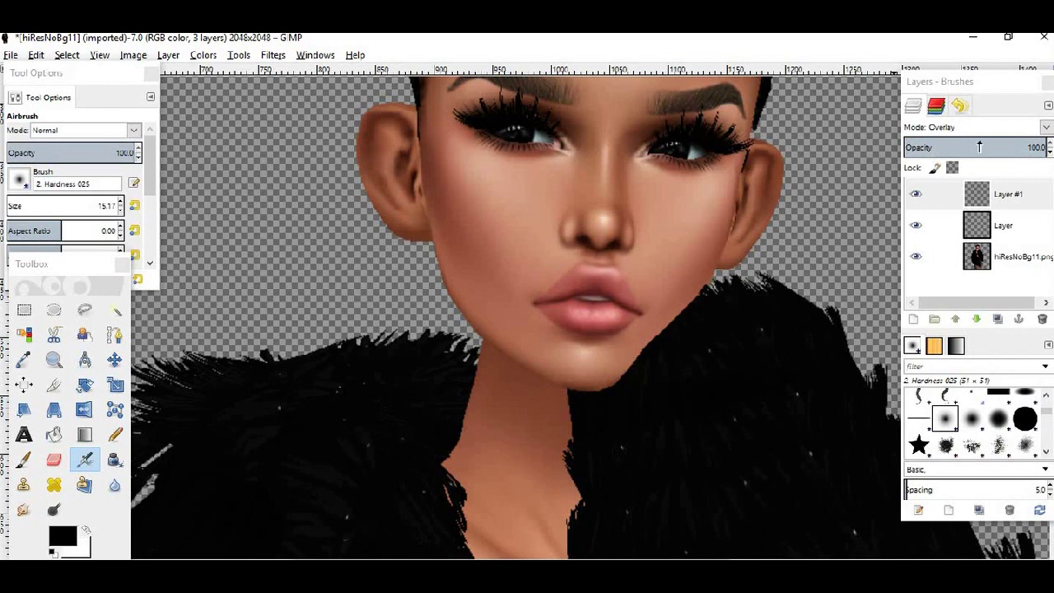
drag(992, 147, 1053, 148)
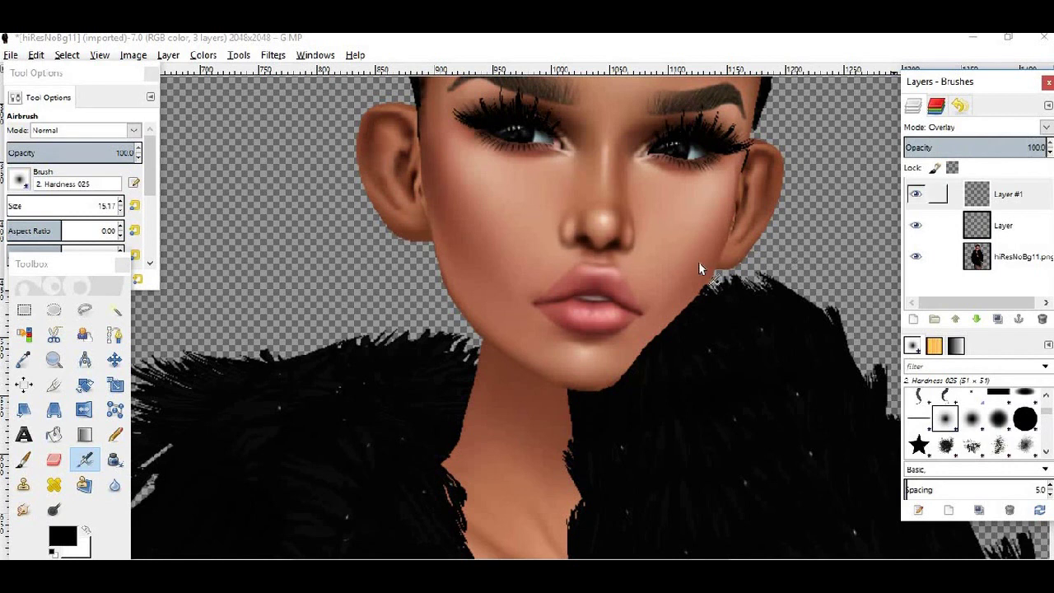
scroll(709, 288, down, 4)
scroll(706, 283, up, 3)
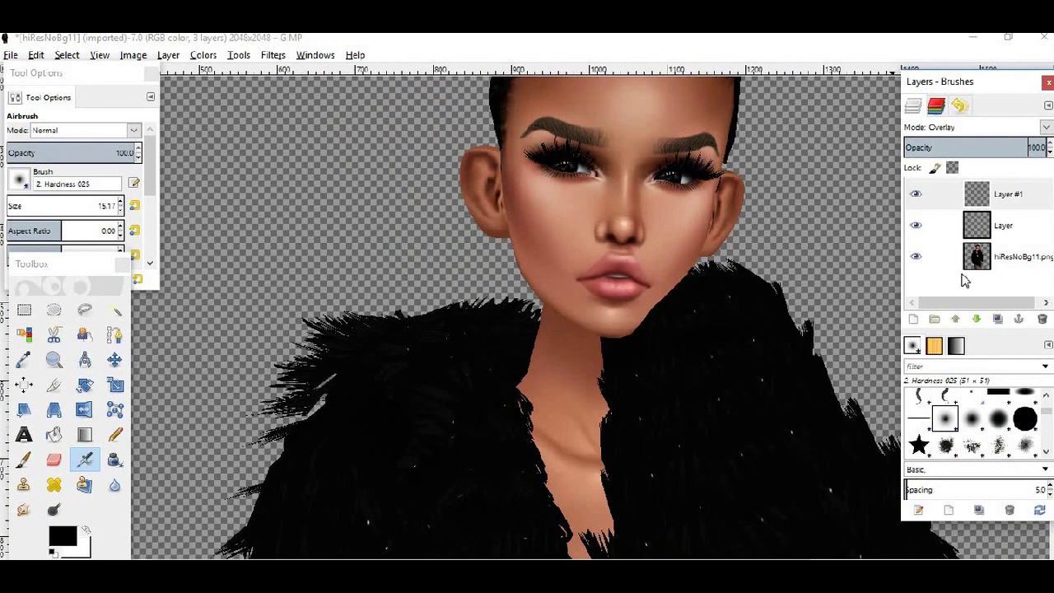
click(914, 319)
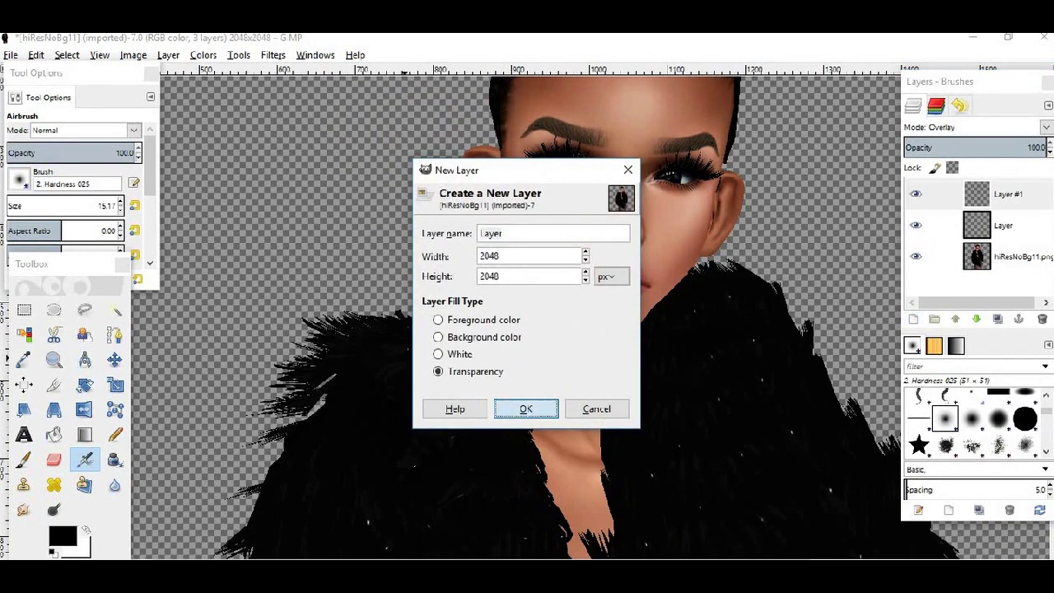
click(526, 409)
key(alt+Tab)
Replace the caption with 'i will do the same steps with the black overlay to outline the rest of my face n body'.
key(ctrl+a)
text(i will do the sa)
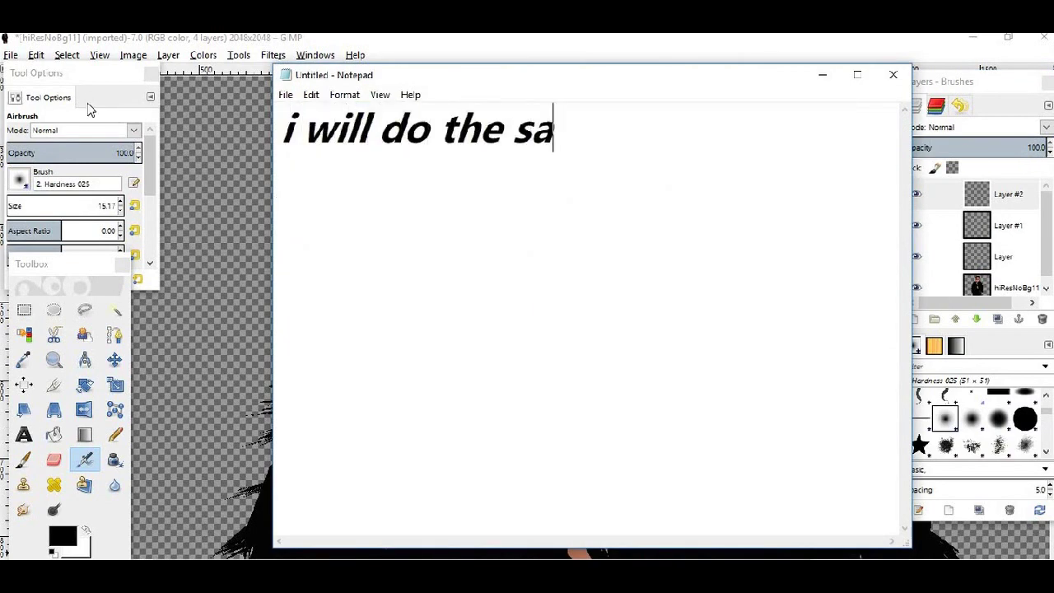
text(me steps )
text(w)
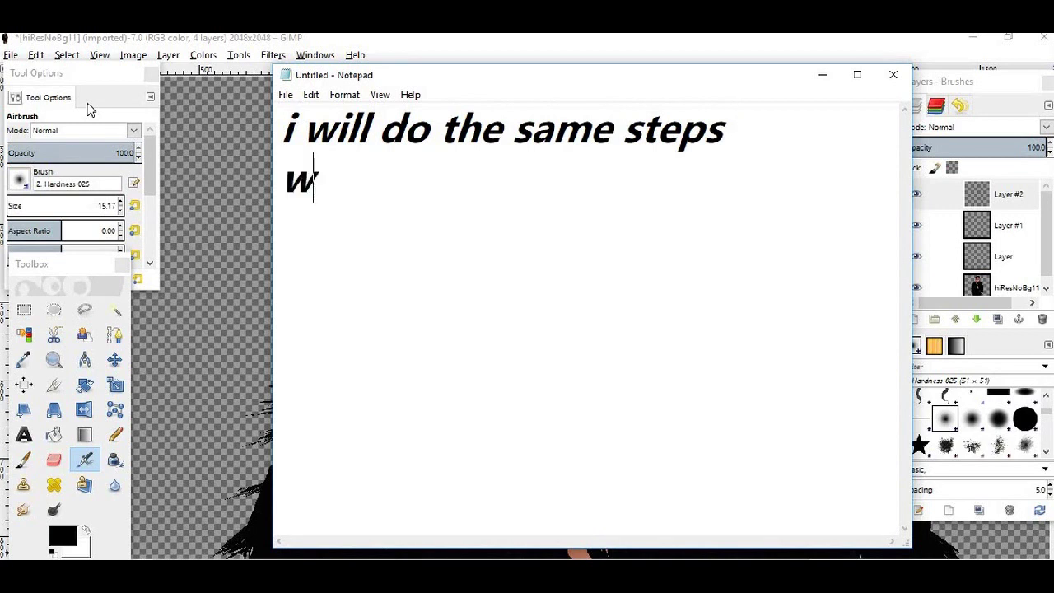
text(ith the )
text(ov)
key(BackSpace)
key(BackSpace)
text(black)
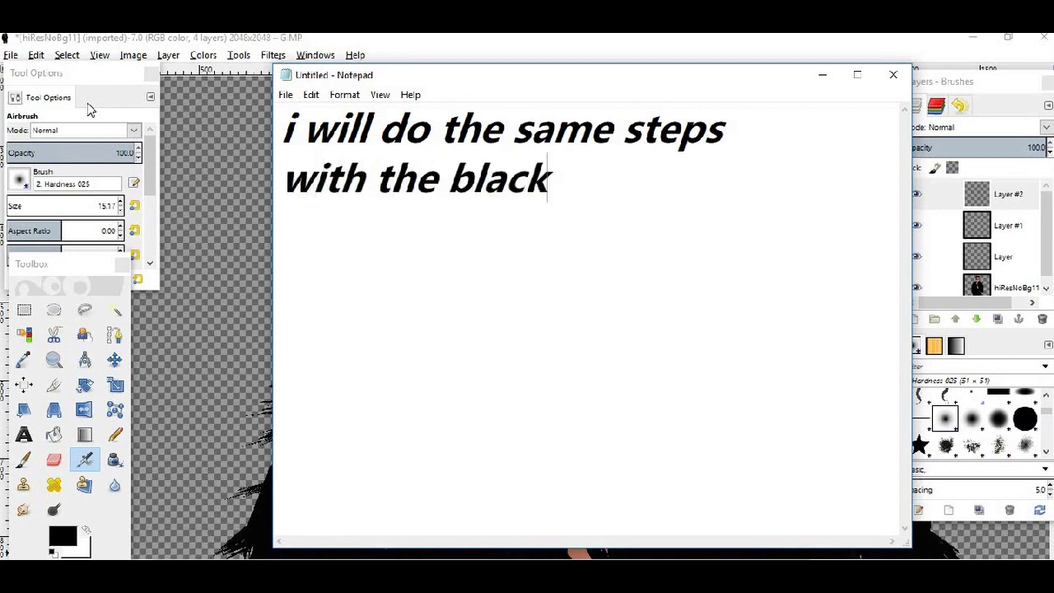
text( overlay to)
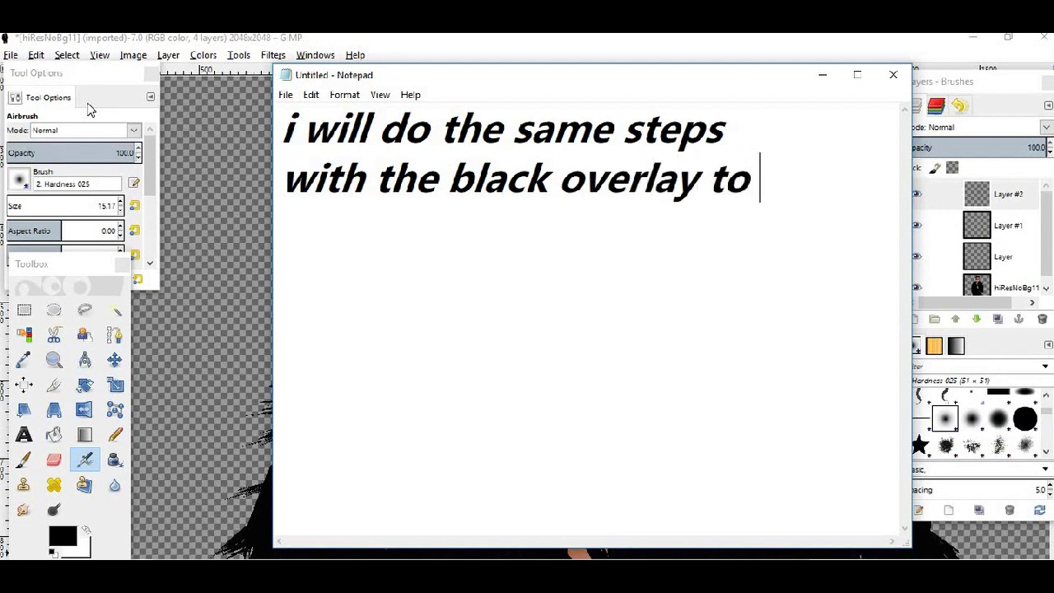
text( out-)
key(Return)
text(line.)
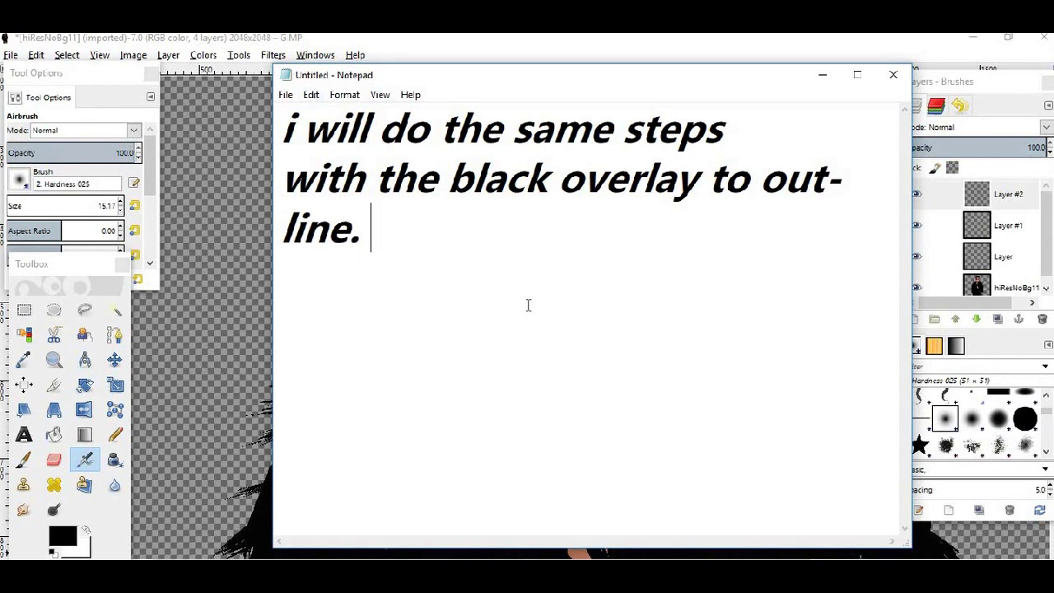
key(shift+Left)
key(shift+Left)
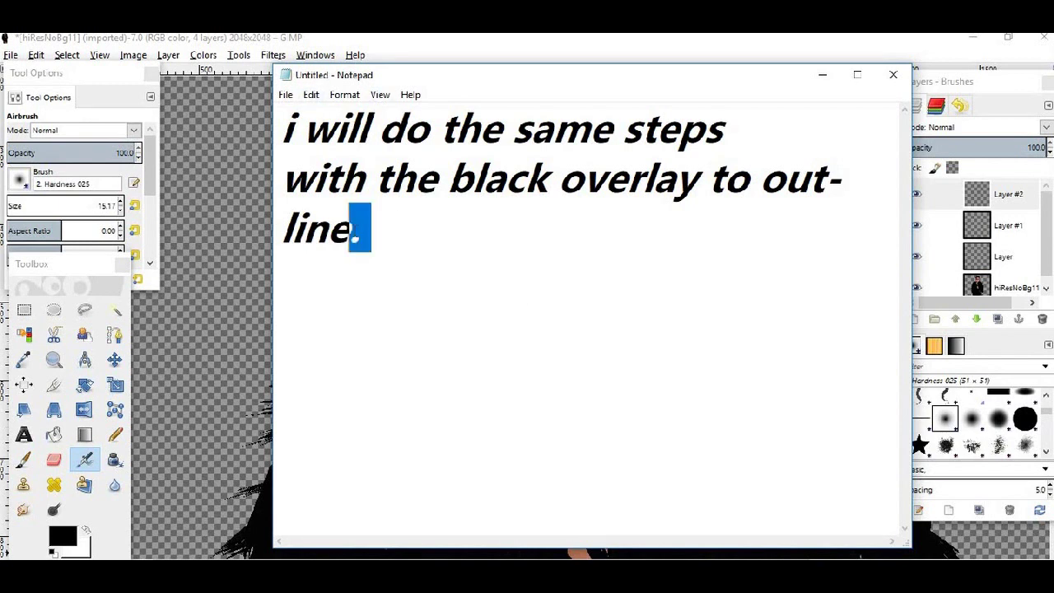
text(the res)
text(t o)
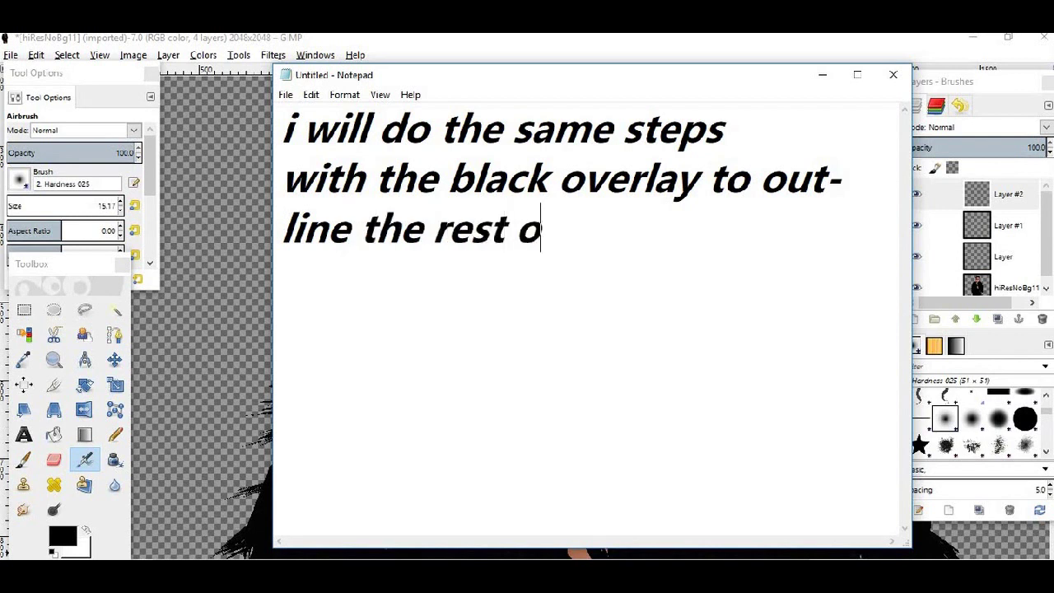
text(f my )
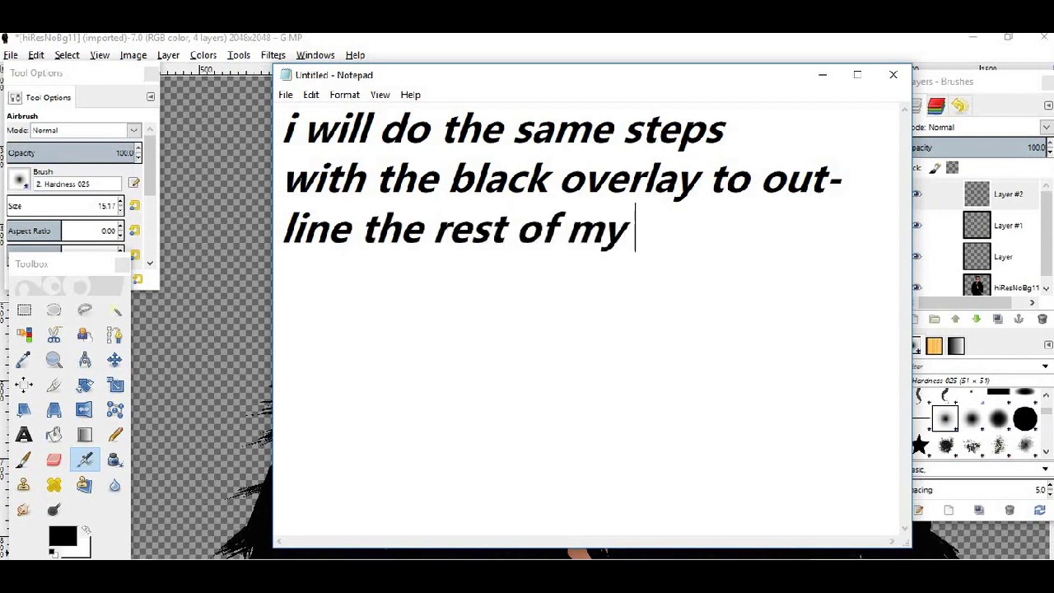
text(face n body)
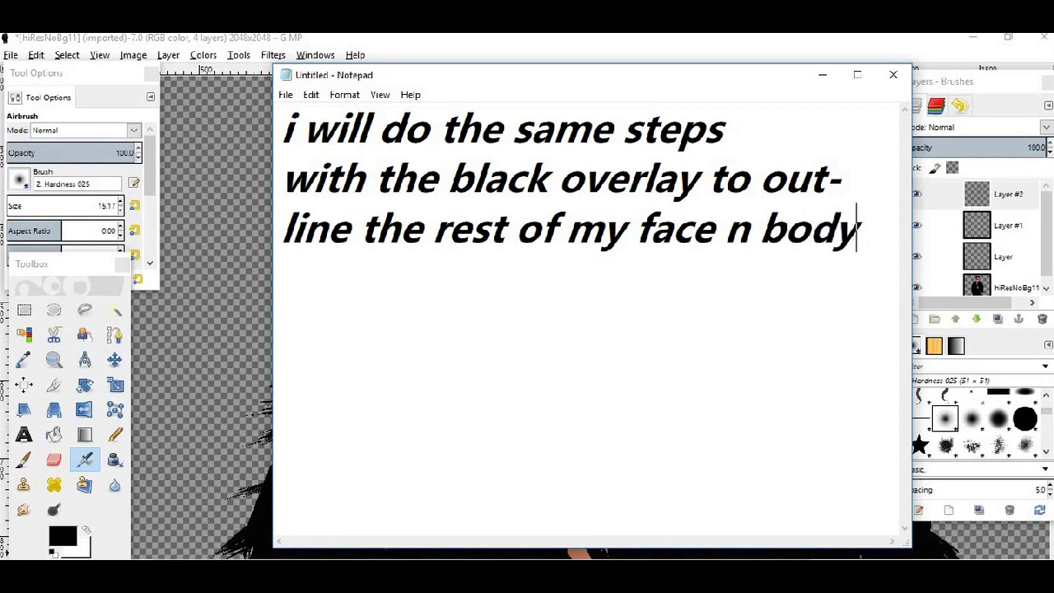
Set Layer #2 to Overlay, enlarge the airbrush to 29.34, and paint black over the lips.
click(822, 75)
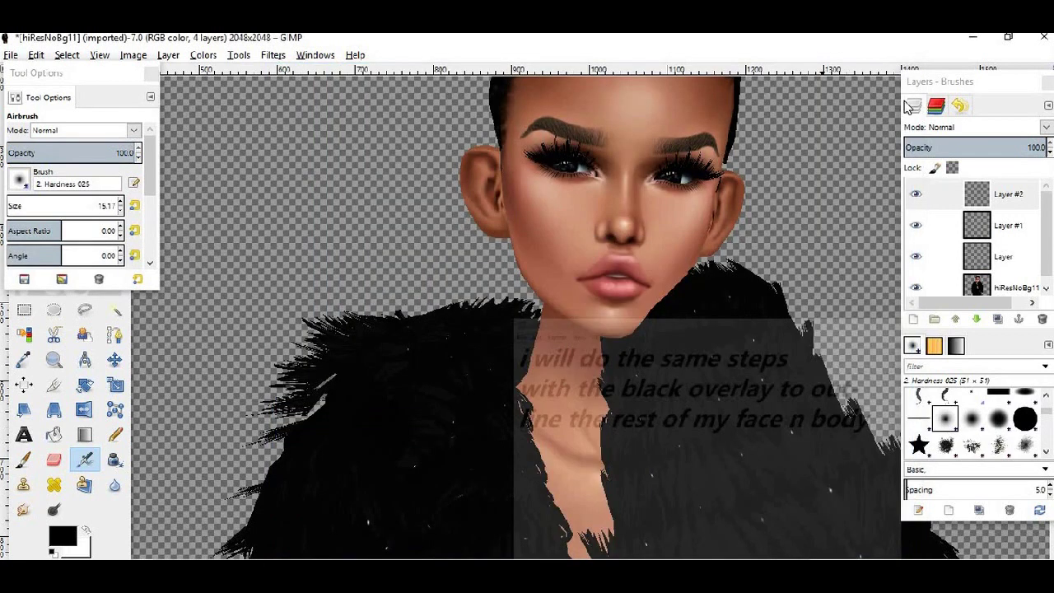
click(1014, 127)
click(957, 316)
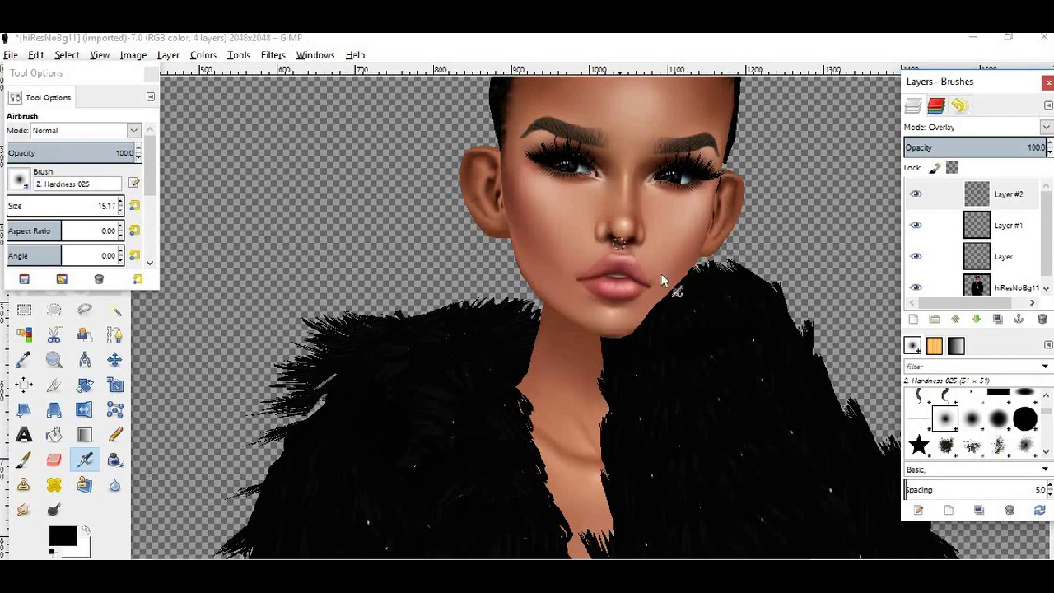
ctrl+scroll(661, 280, up, 2)
ctrl+scroll(662, 280, up, 2)
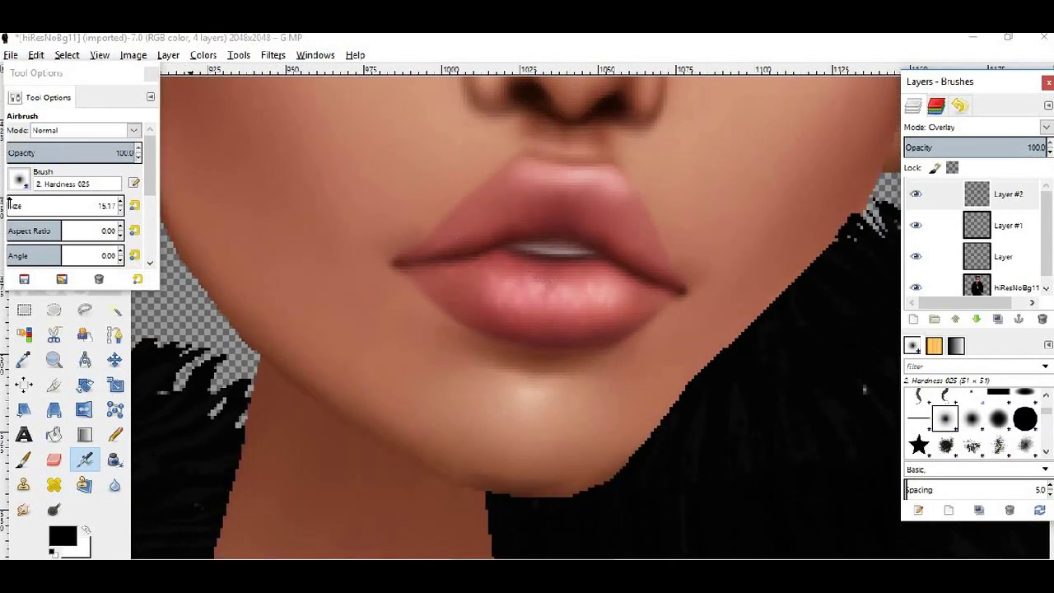
drag(10, 205, 451, 229)
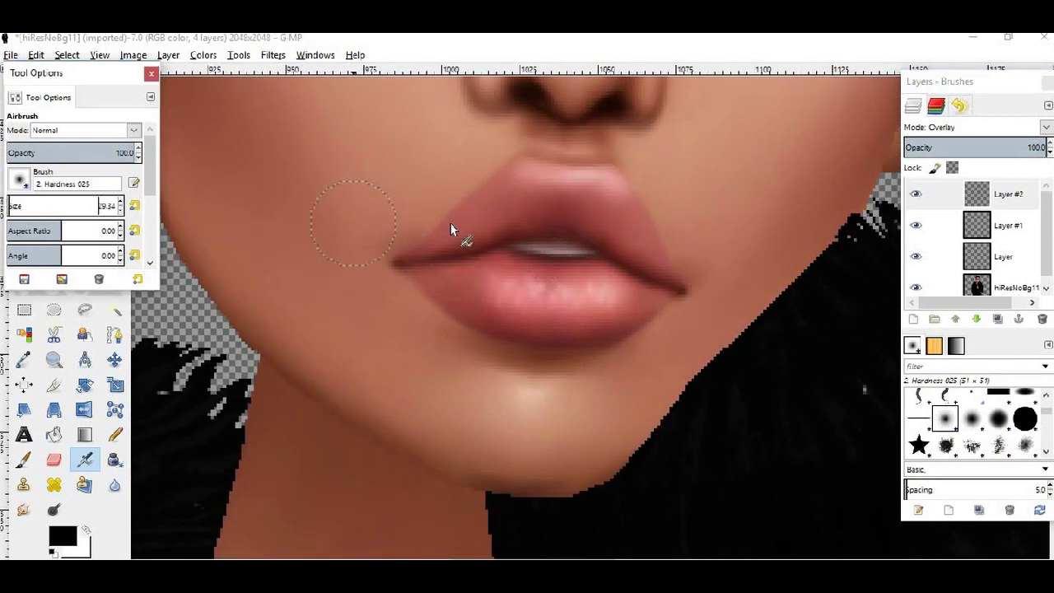
click(501, 236)
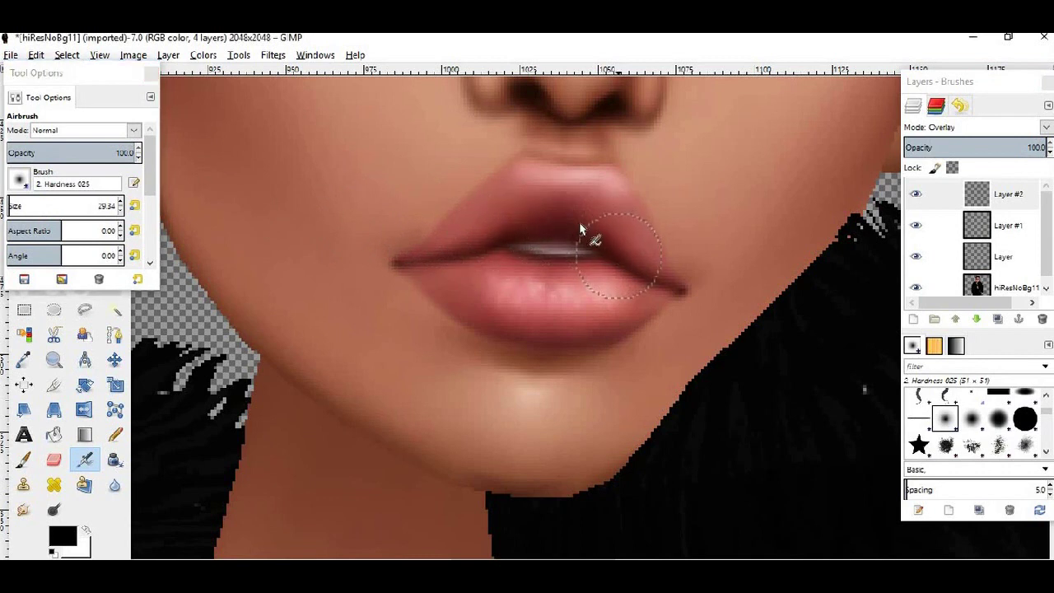
mouse_move(543, 272)
mouse_down()
mouse_move(595, 276)
mouse_move(482, 314)
mouse_move(537, 349)
mouse_move(623, 321)
mouse_move(431, 297)
mouse_up()
Lower the lip layer's opacity to 85.2 and add a new transparent Layer #3.
scroll(717, 282, down, 1)
scroll(706, 325, down, 3)
scroll(735, 355, up, 1)
scroll(736, 353, down, 1)
scroll(765, 333, up, 1)
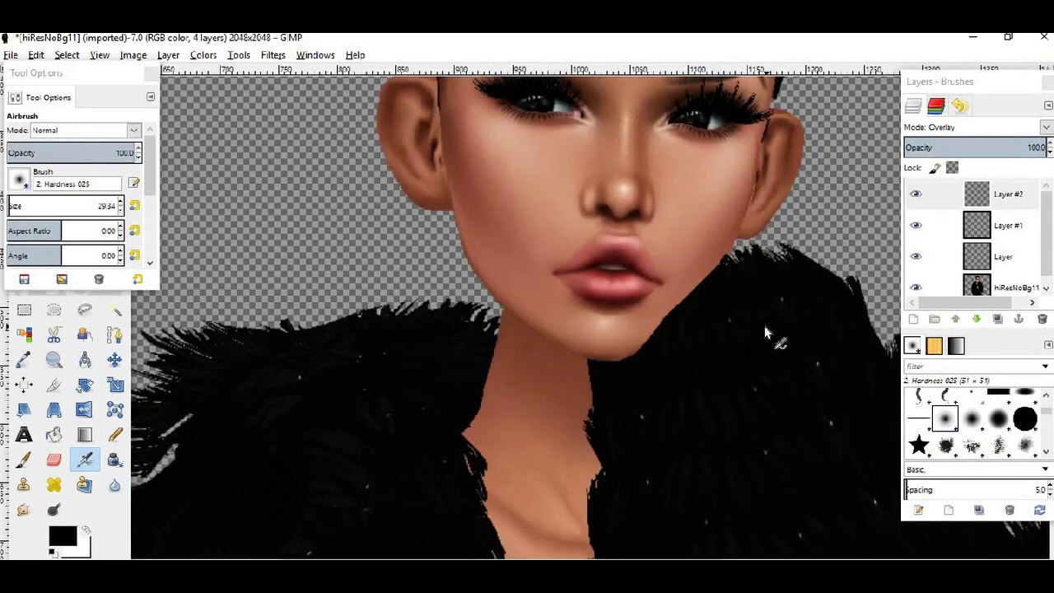
click(1027, 148)
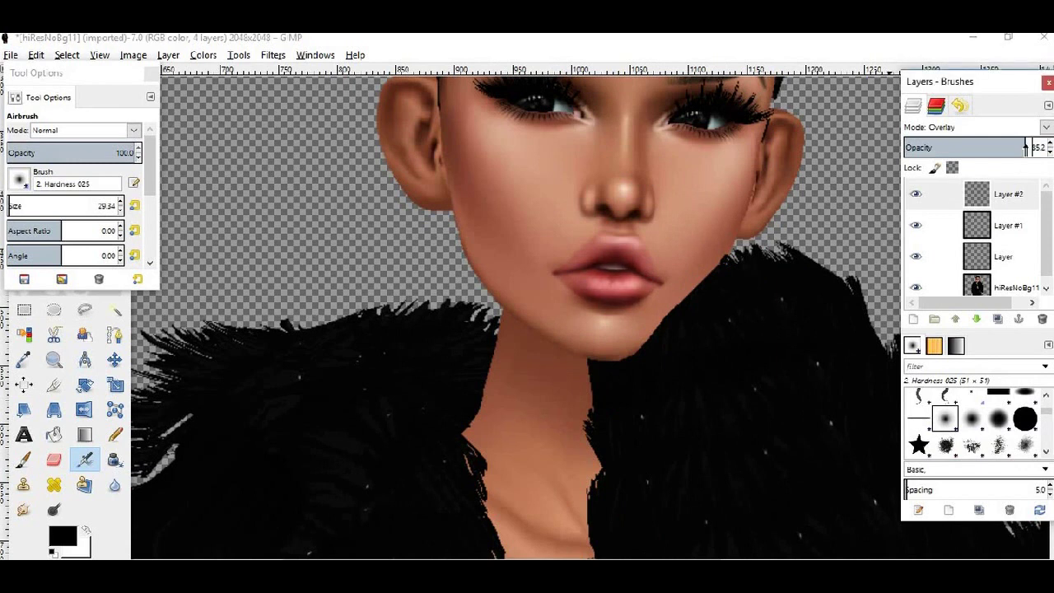
click(914, 319)
click(513, 405)
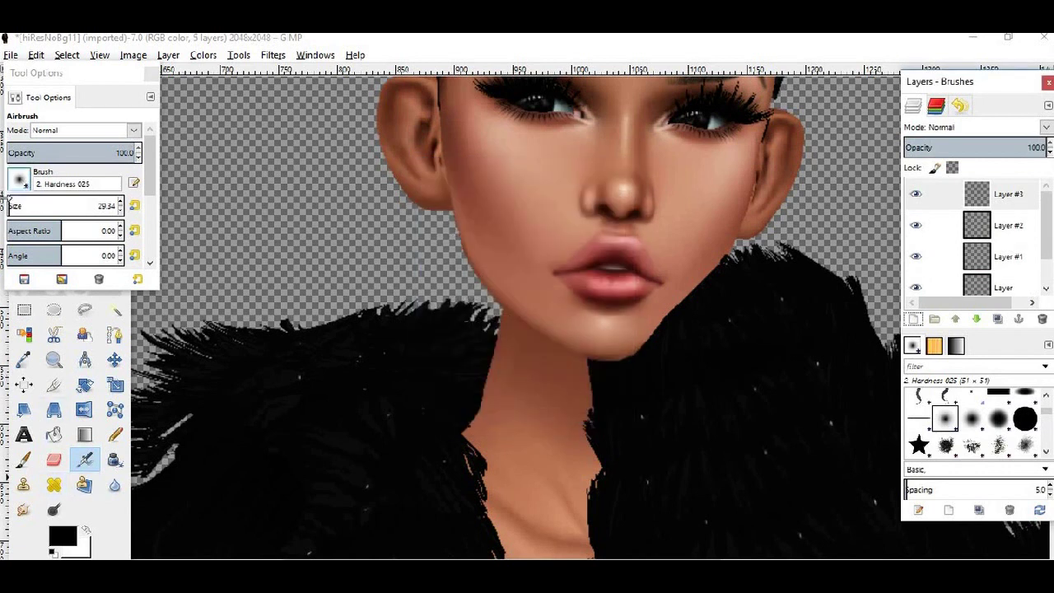
Airbrush black along the inner rims of both ears, down toward the lobe.
scroll(422, 131, down, 2)
scroll(444, 169, up, 4)
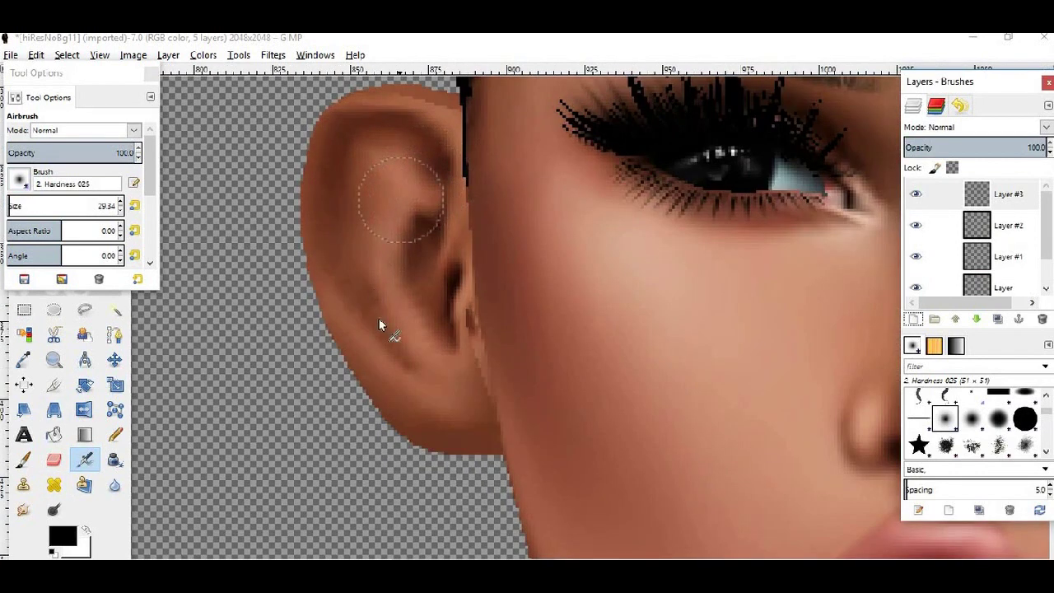
mouse_move(408, 369)
mouse_down()
mouse_move(371, 304)
mouse_move(346, 177)
mouse_move(420, 135)
mouse_move(439, 198)
mouse_move(435, 248)
mouse_move(459, 306)
mouse_move(454, 341)
mouse_move(445, 309)
mouse_up()
scroll(854, 325, down, 4)
scroll(651, 349, down, 2)
scroll(626, 271, up, 2)
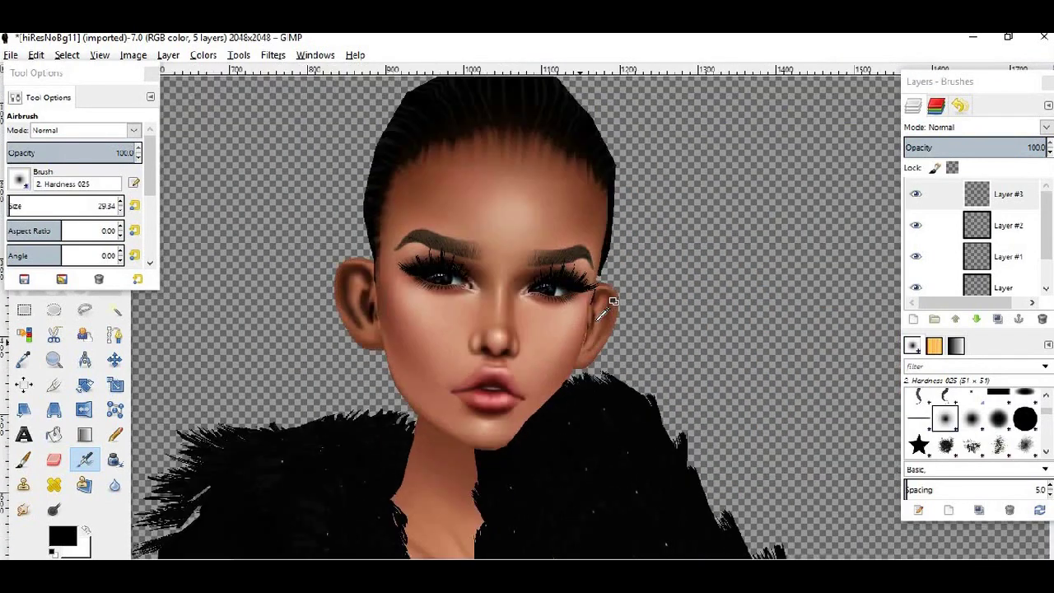
scroll(611, 252, up, 4)
mouse_move(650, 249)
mouse_down()
mouse_move(631, 357)
mouse_move(579, 434)
mouse_move(577, 283)
mouse_move(548, 422)
mouse_up()
Set the ear-shading Layer #3 to Overlay blend mode.
click(968, 129)
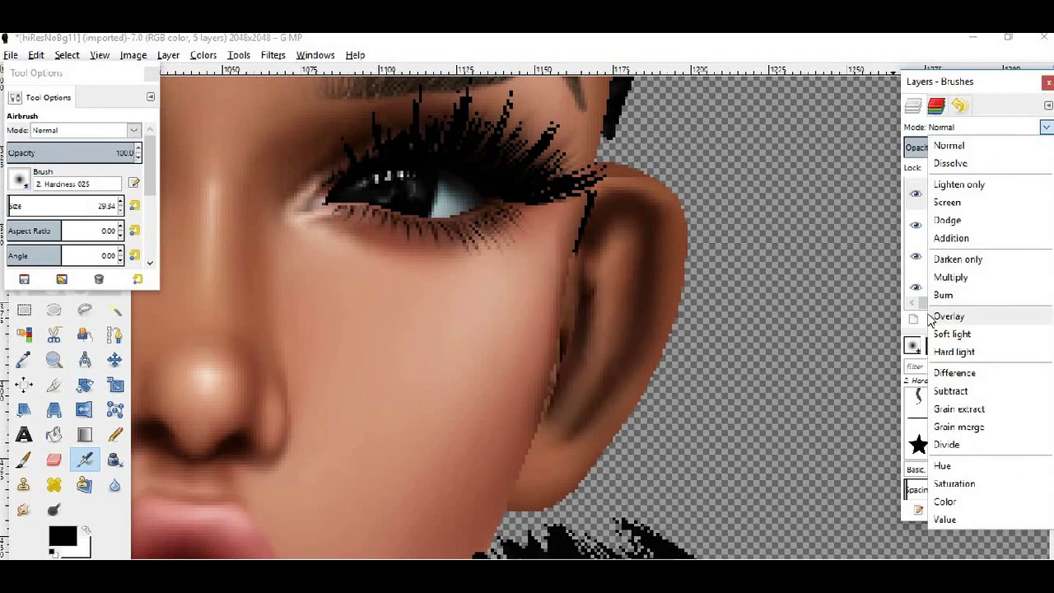
click(948, 313)
scroll(326, 366, down, 4)
scroll(326, 366, down, 2)
scroll(518, 356, up, 1)
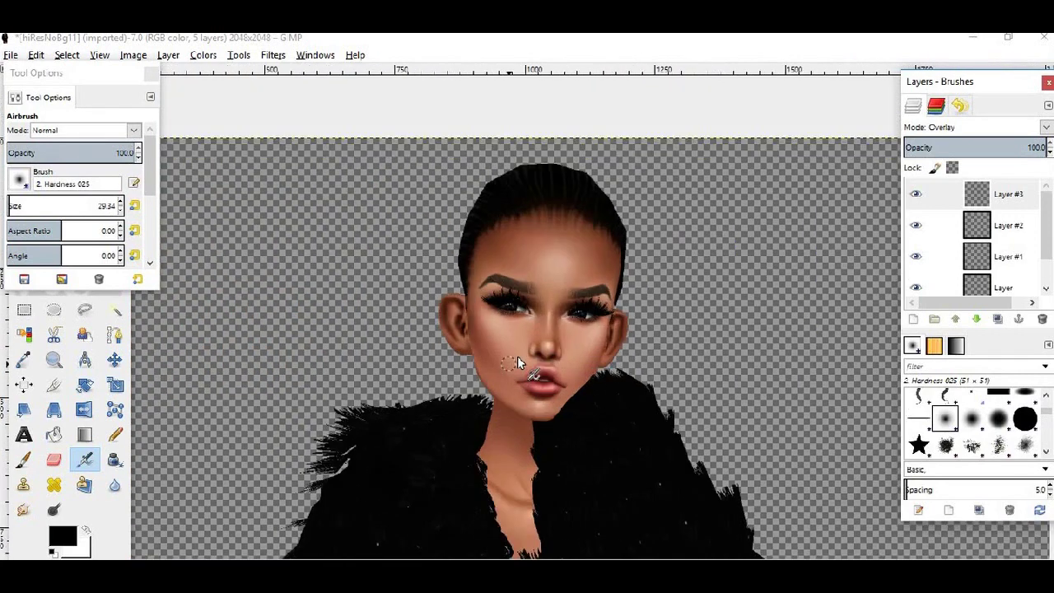
scroll(518, 356, up, 3)
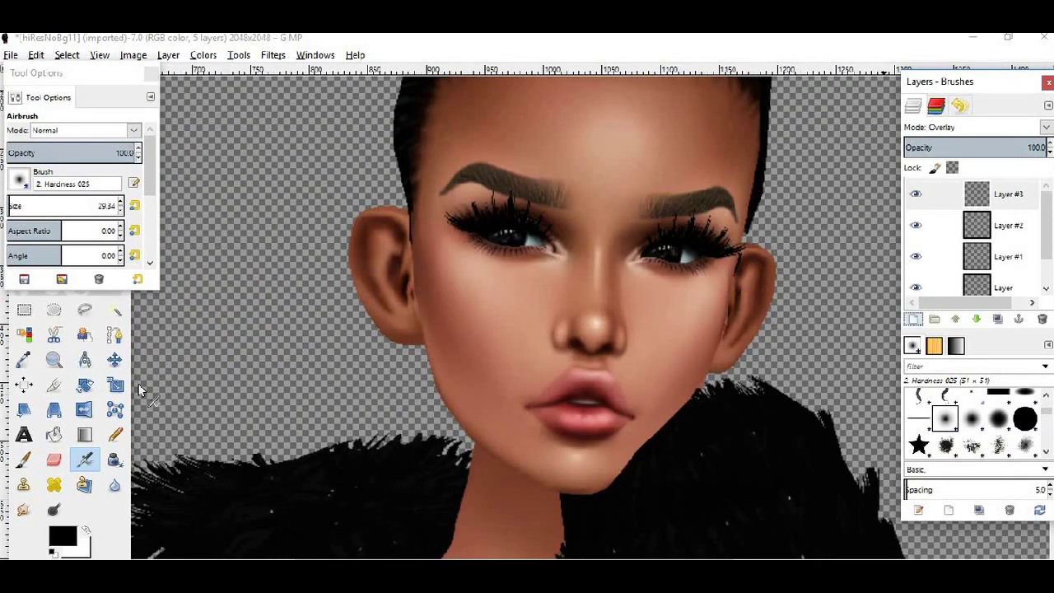
Create a new transparent Layer #4 set to Overlay mode.
key(shift+ctrl+n)
click(528, 406)
click(972, 128)
click(948, 317)
scroll(488, 252, up, 1)
scroll(458, 223, up, 2)
Airbrush black along the lower lash lines and skin under both eyes.
mouse_move(458, 223)
mouse_down()
mouse_move(492, 245)
mouse_move(561, 257)
mouse_move(454, 232)
mouse_up()
scroll(827, 305, down, 3)
scroll(707, 294, up, 3)
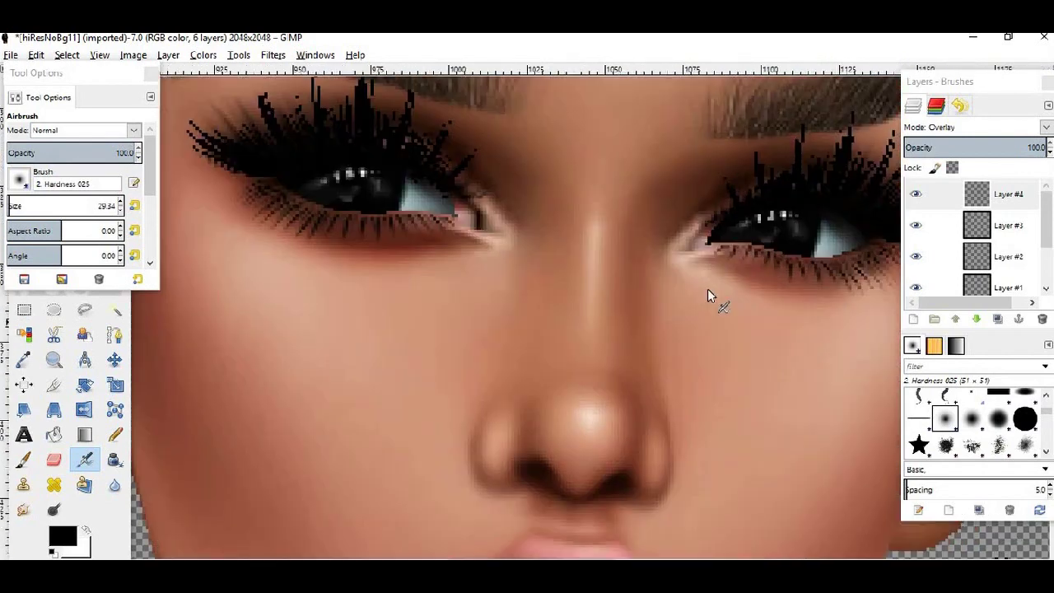
mouse_move(692, 282)
mouse_down()
mouse_move(730, 270)
mouse_move(839, 278)
mouse_move(886, 265)
mouse_move(736, 283)
mouse_up()
scroll(683, 313, down, 3)
scroll(683, 313, down, 1)
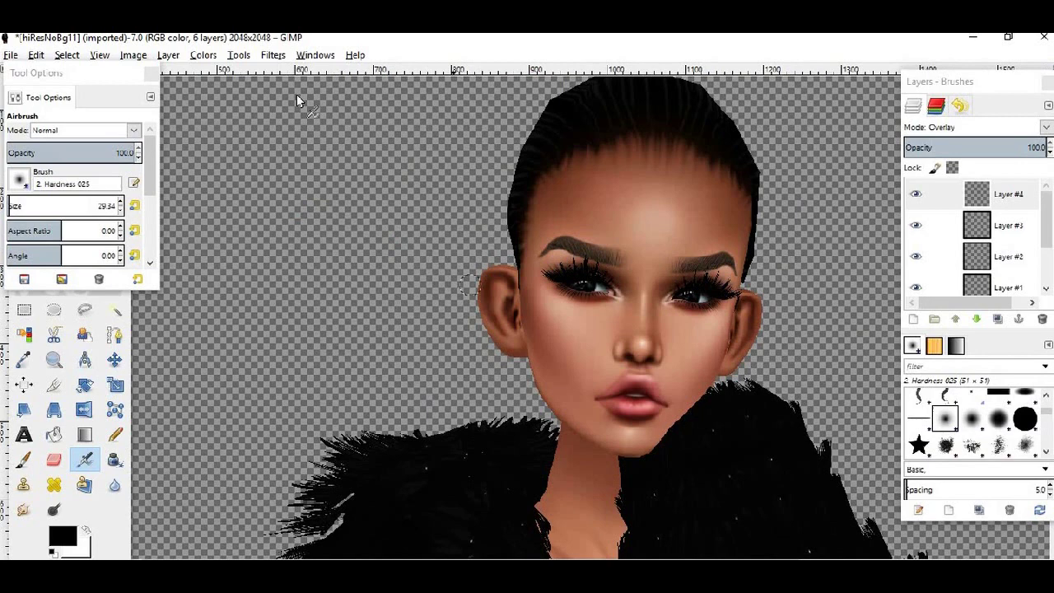
Open the Filters menu and close it without applying anything.
click(272, 56)
click(292, 74)
scroll(756, 445, down, 3)
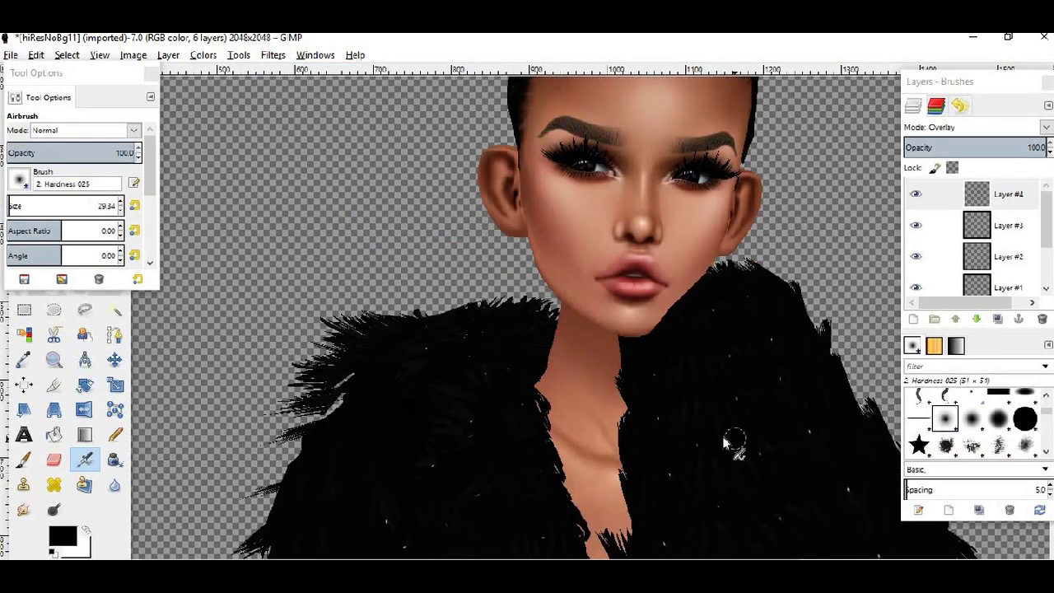
ctrl+scroll(688, 407, down, 1)
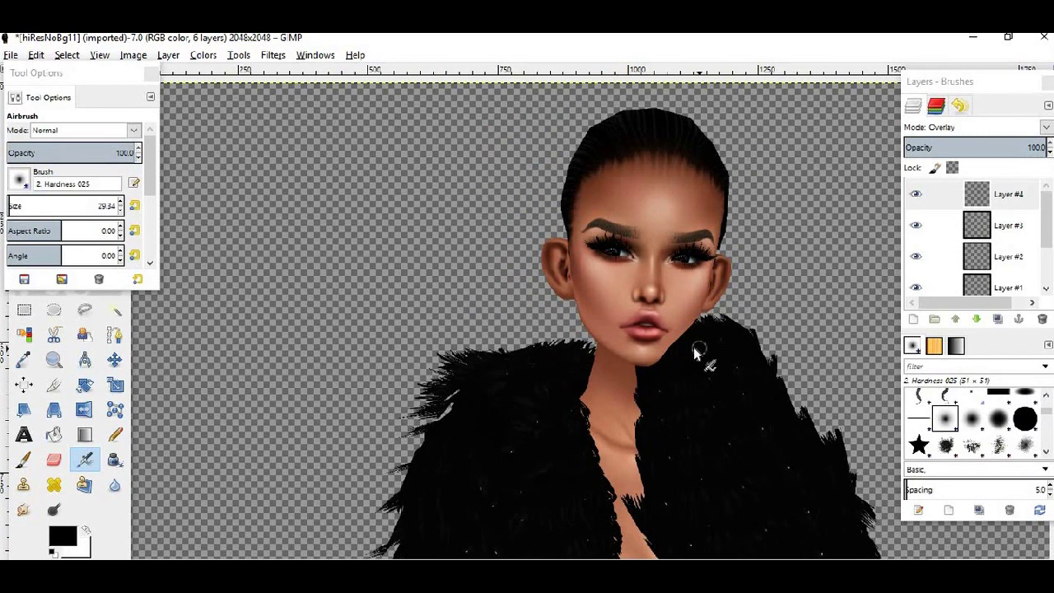
scroll(696, 353, down, 3)
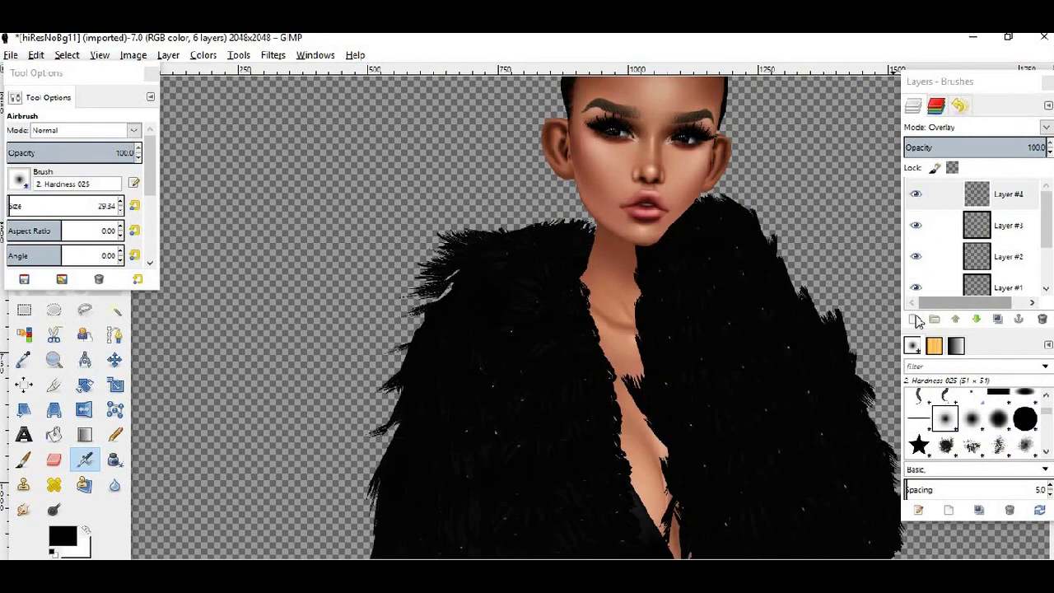
Add a new transparent Layer #5 in Overlay mode.
click(914, 319)
click(550, 408)
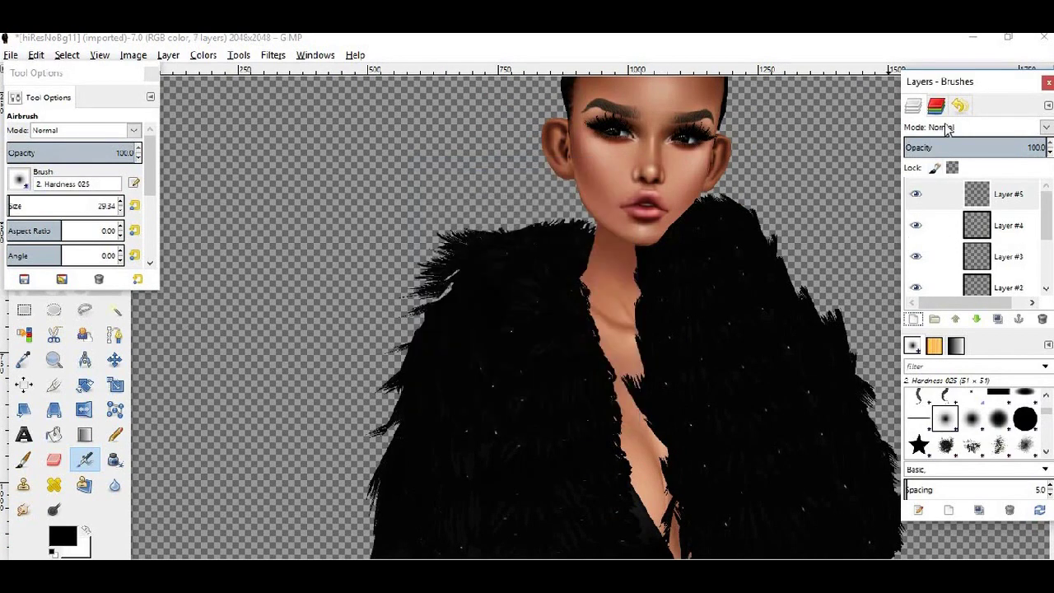
click(988, 127)
key(Return)
scroll(630, 329, up, 3)
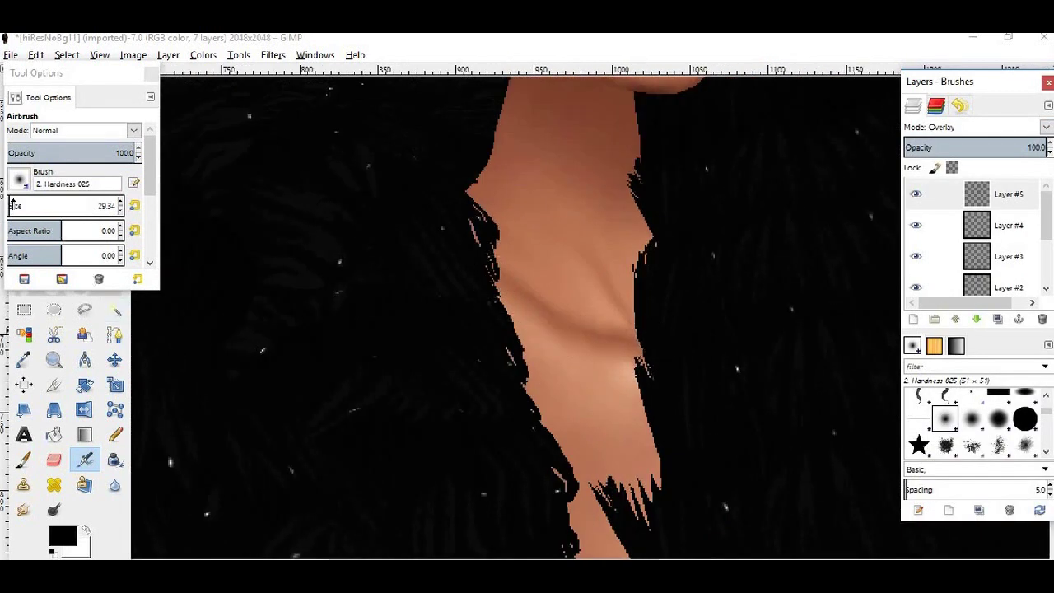
Enlarge the airbrush to 57.68 for shading the chest.
drag(12, 206, 476, 271)
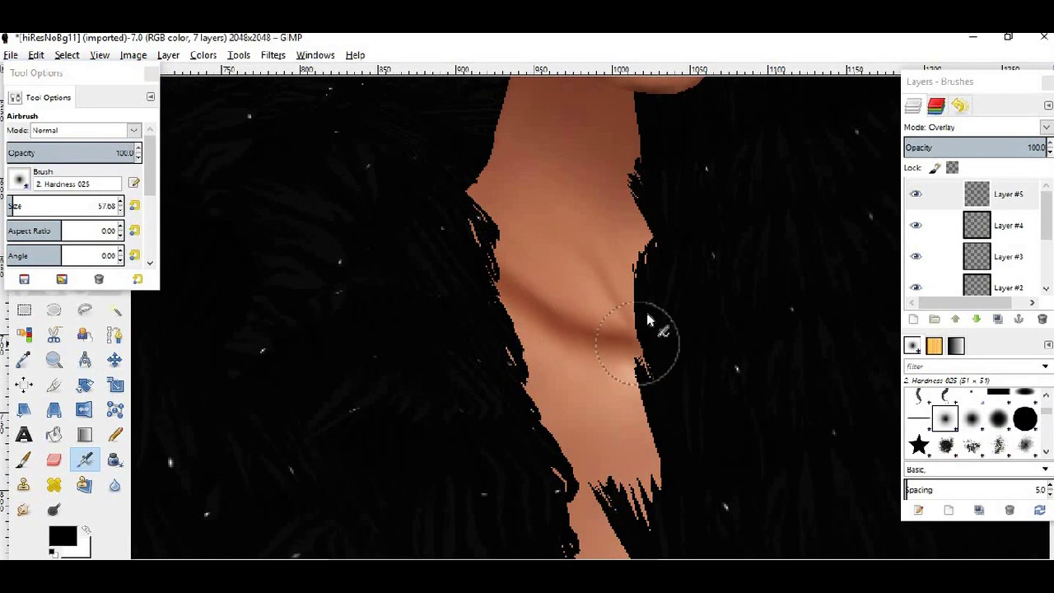
scroll(664, 341, down, 4)
scroll(716, 381, up, 1)
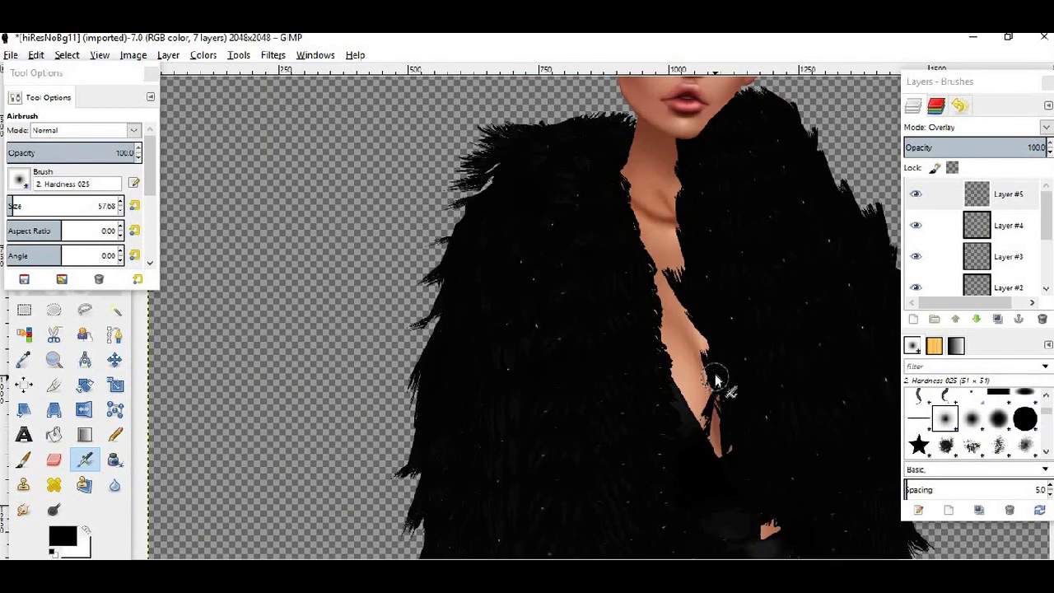
scroll(719, 371, up, 1)
scroll(766, 265, up, 1)
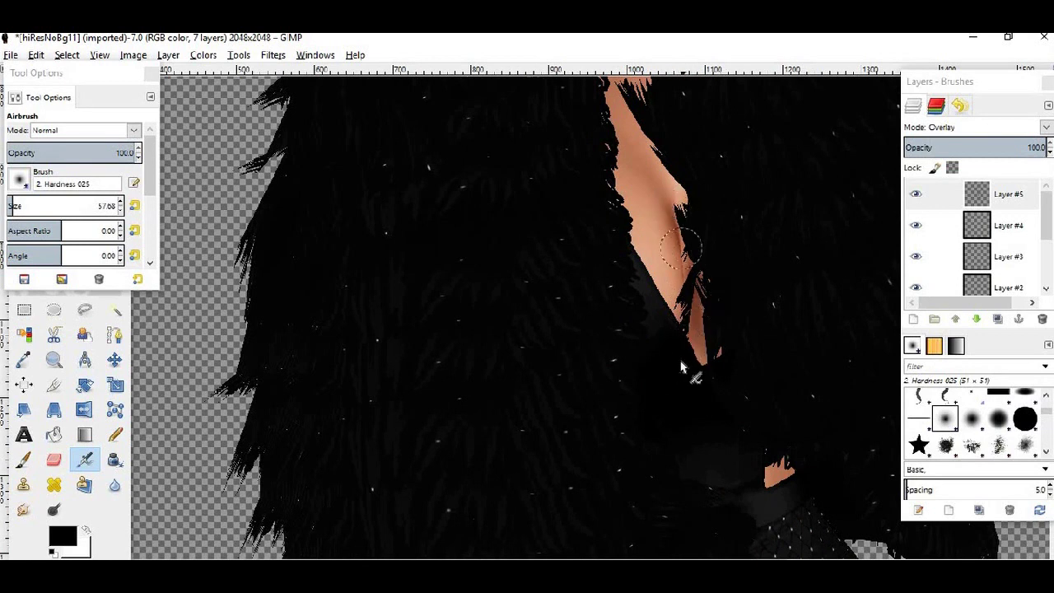
scroll(729, 334, down, 2)
scroll(602, 399, up, 3)
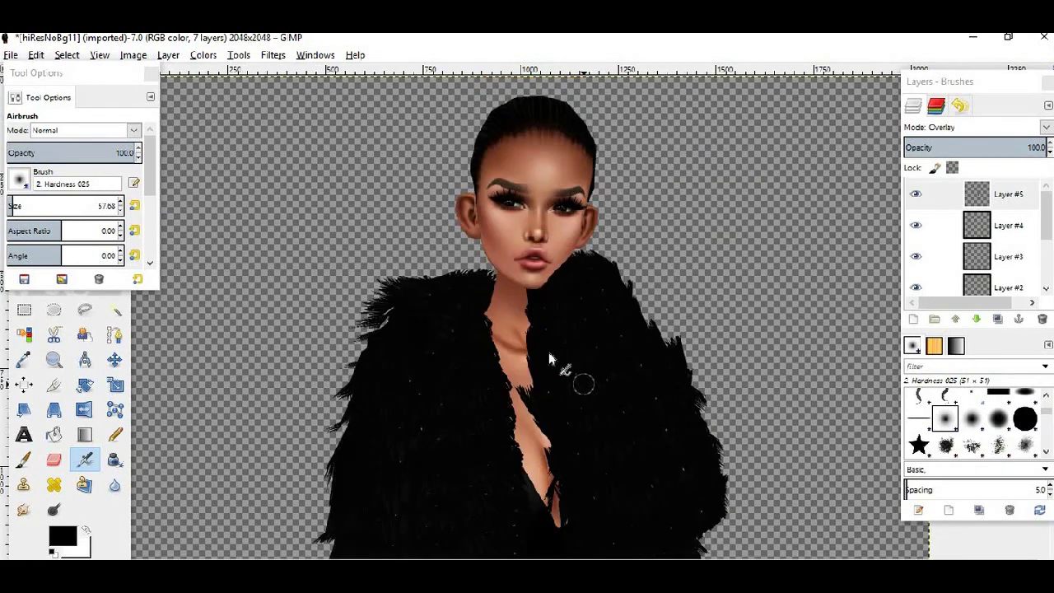
scroll(544, 247, up, 1)
scroll(539, 240, up, 1)
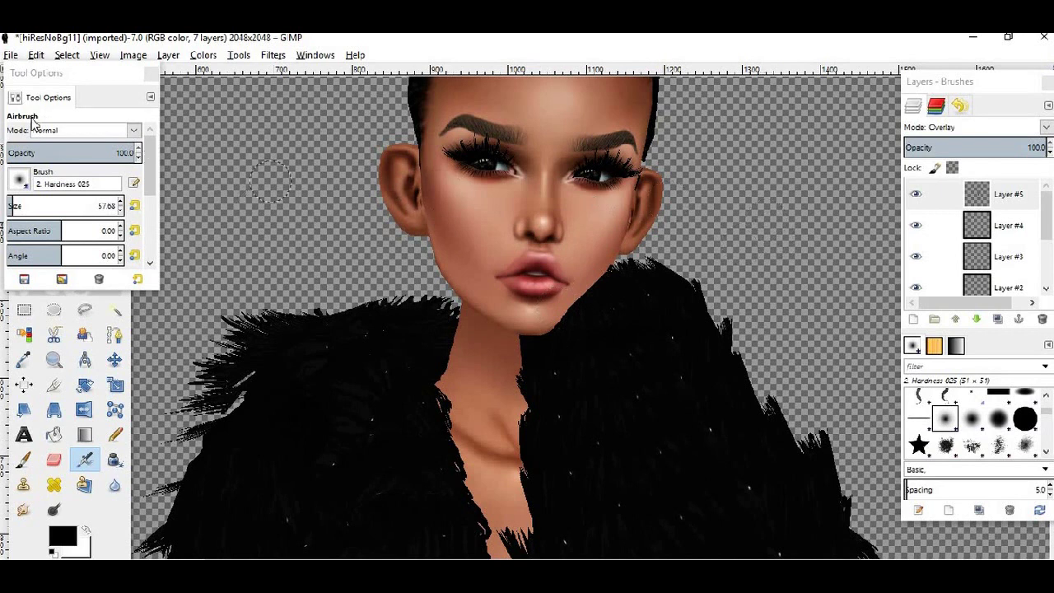
Add another transparent Layer #6 set to Overlay mode.
click(914, 320)
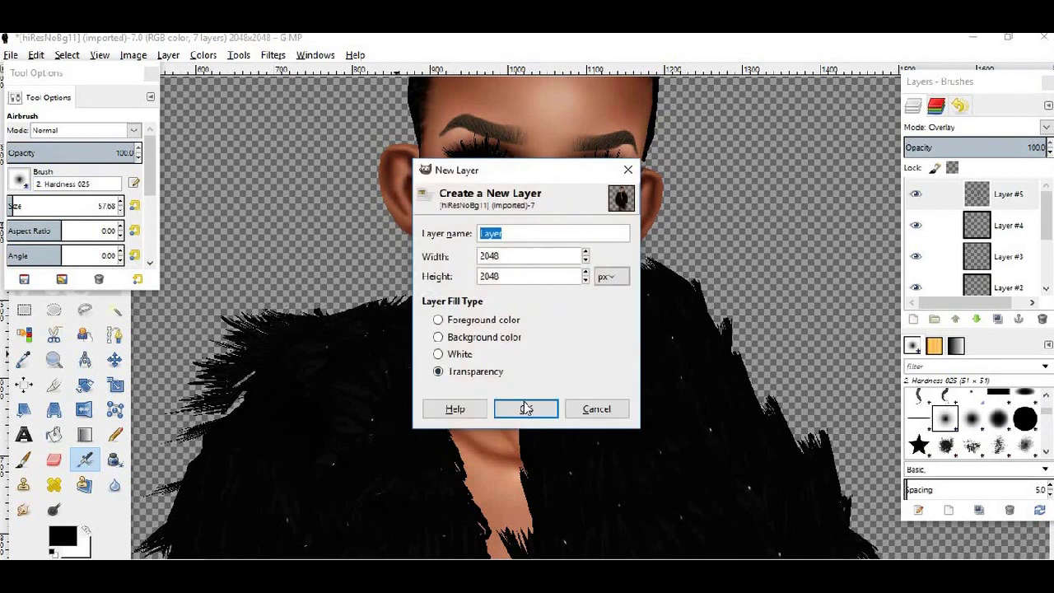
click(528, 407)
click(1001, 127)
click(956, 316)
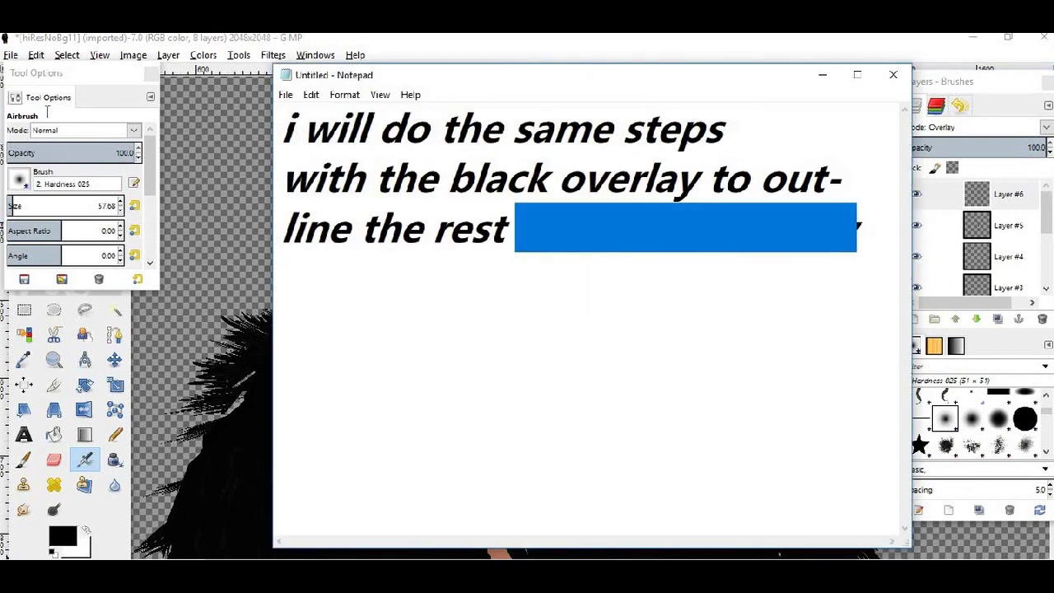
Write a Notepad tip about adding a new layer per edited part, then clear it.
text(for any)
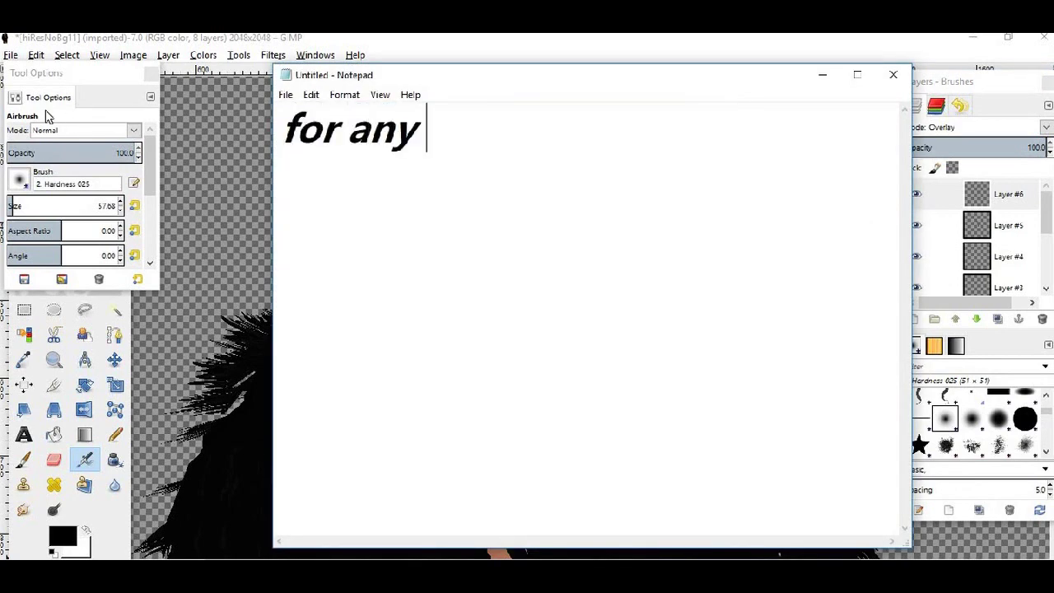
text( part that ur e)
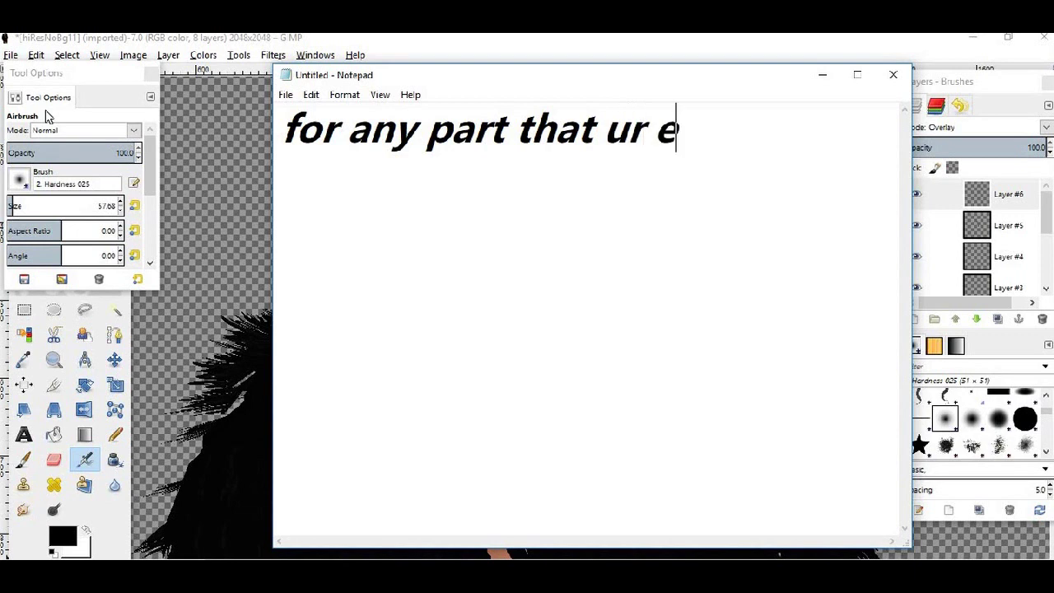
text(diting, mak)
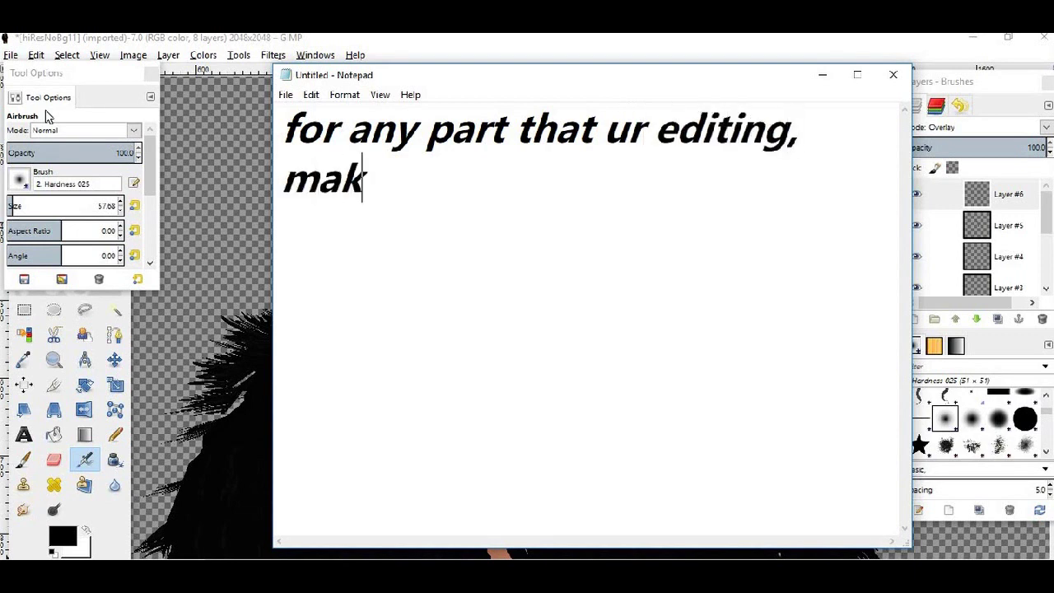
text(e sure to always a)
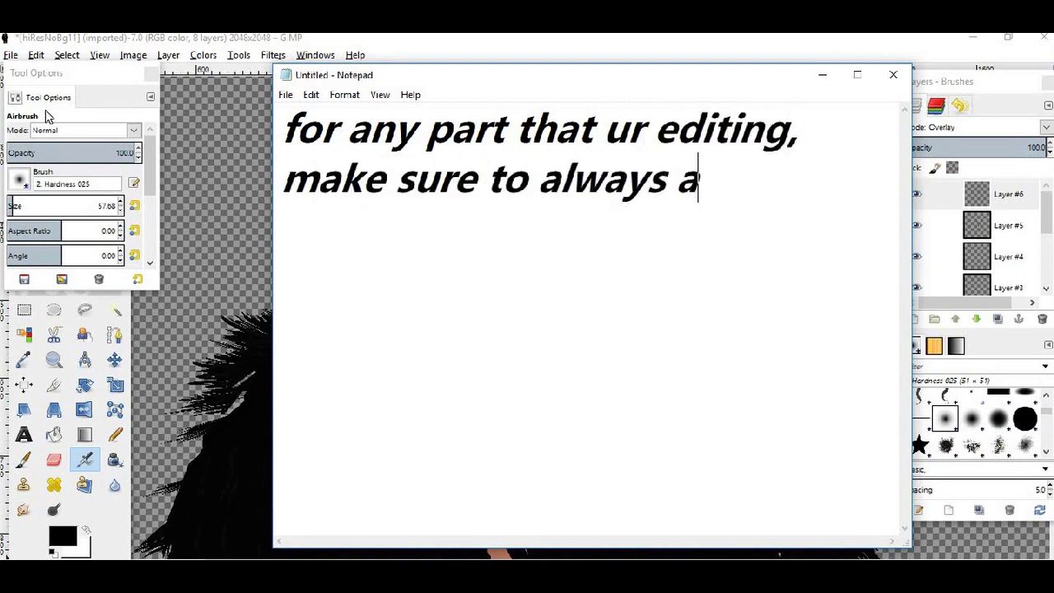
text(dd a new layer)
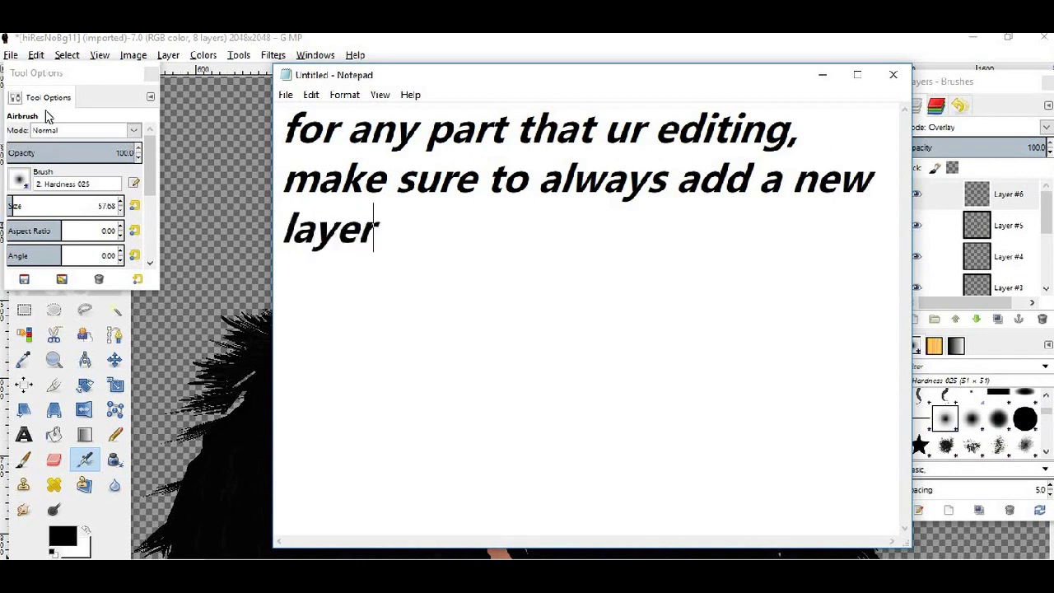
text(. that way you wont me)
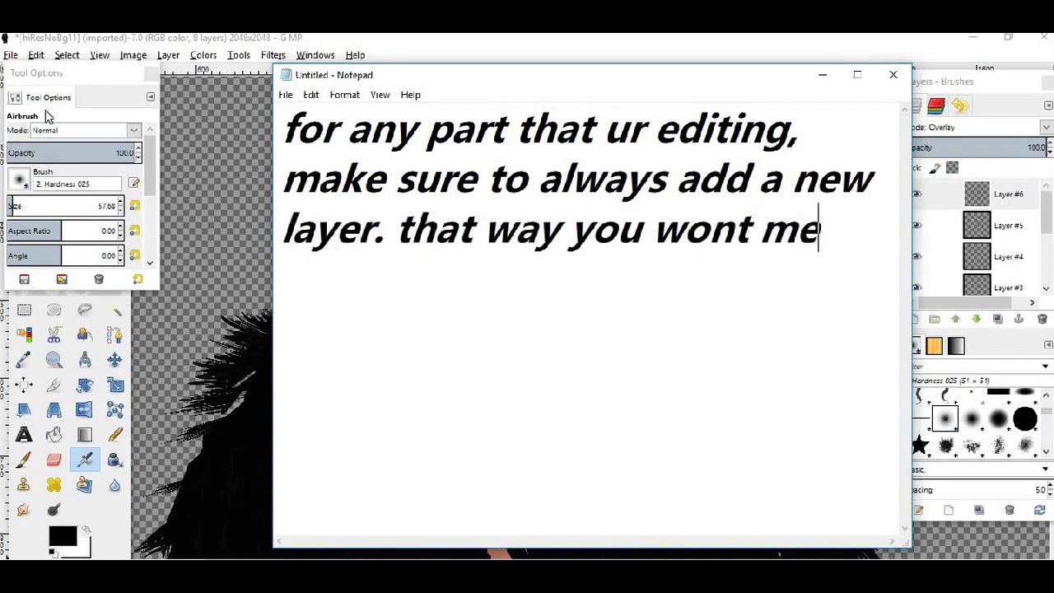
text(ss up wha)
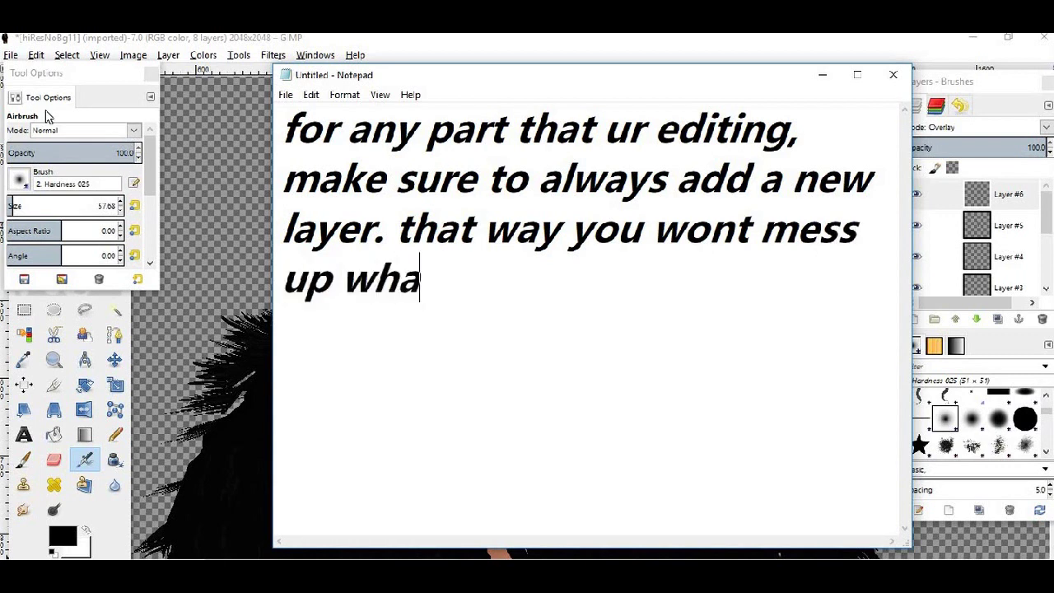
text(tever you did)
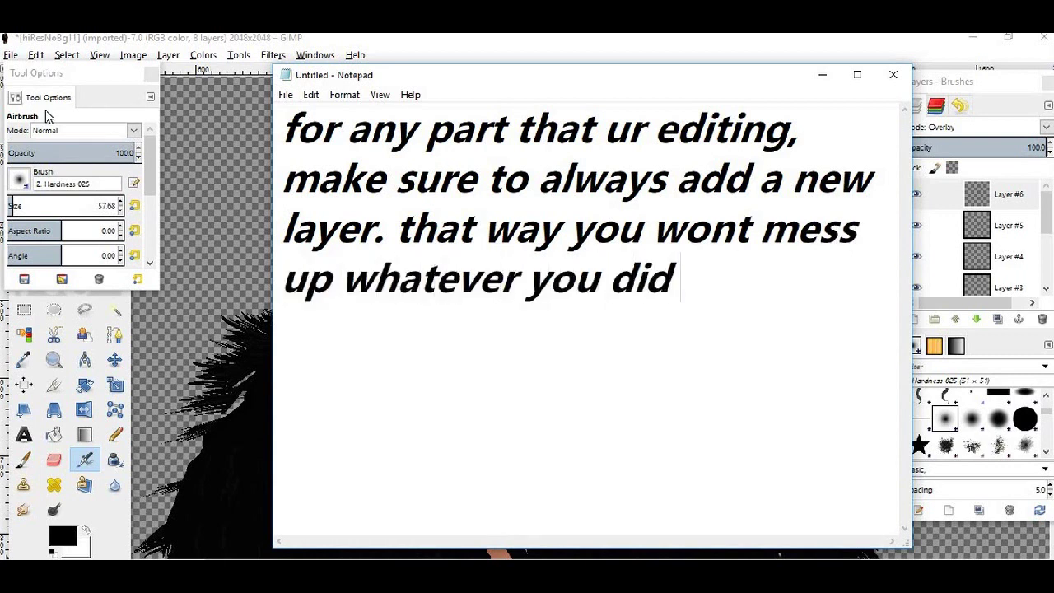
text( prior to)
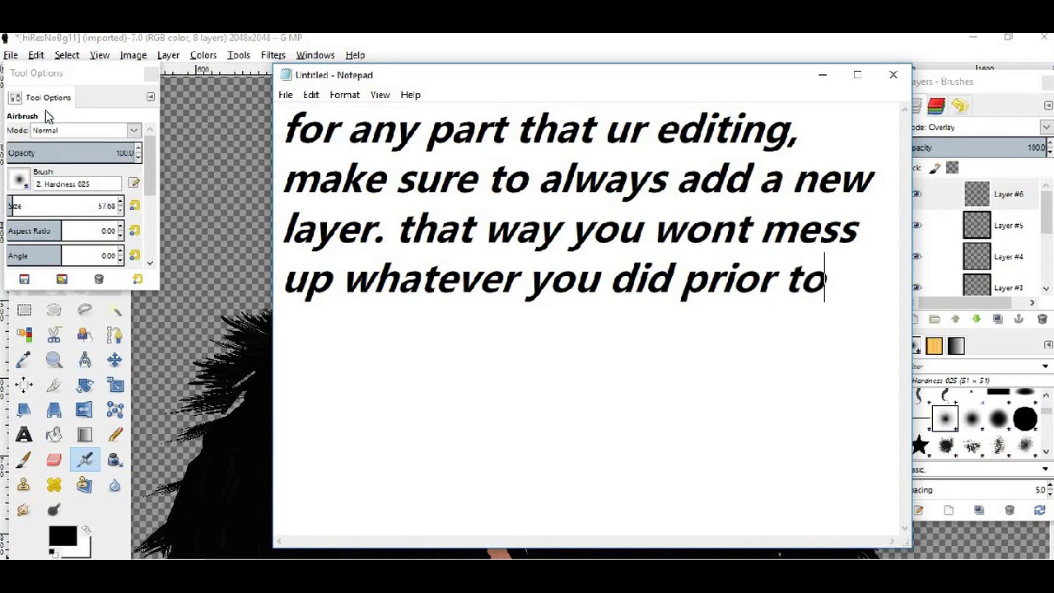
text( the n)
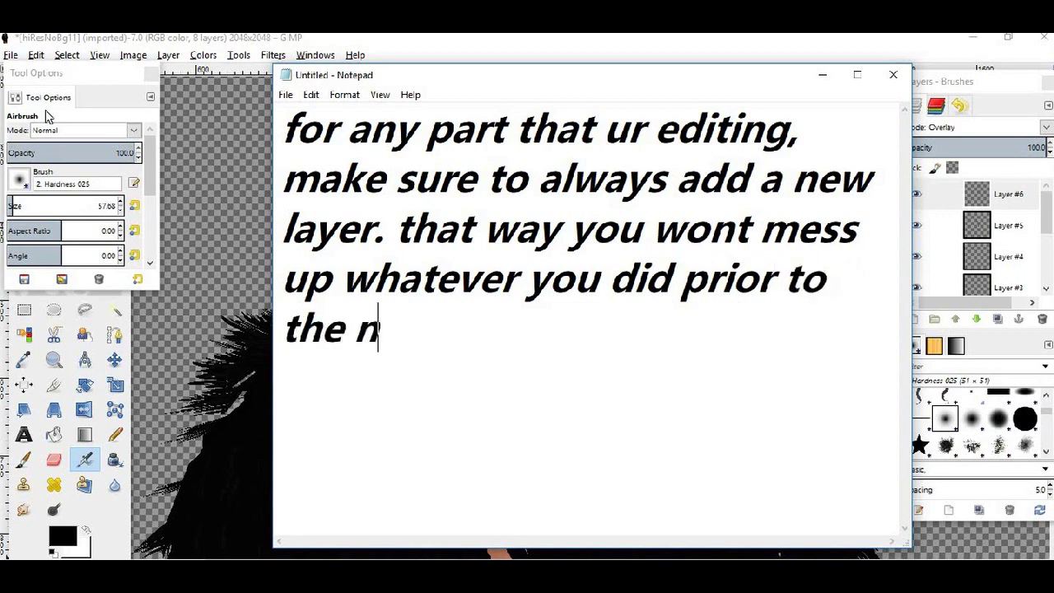
text(ext step.)
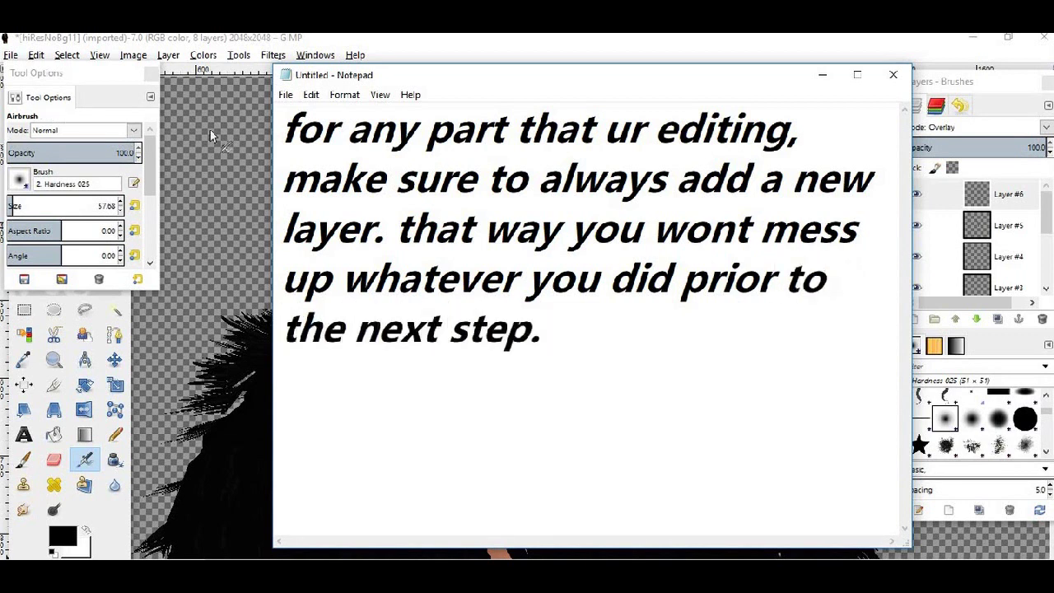
drag(548, 333, 147, 124)
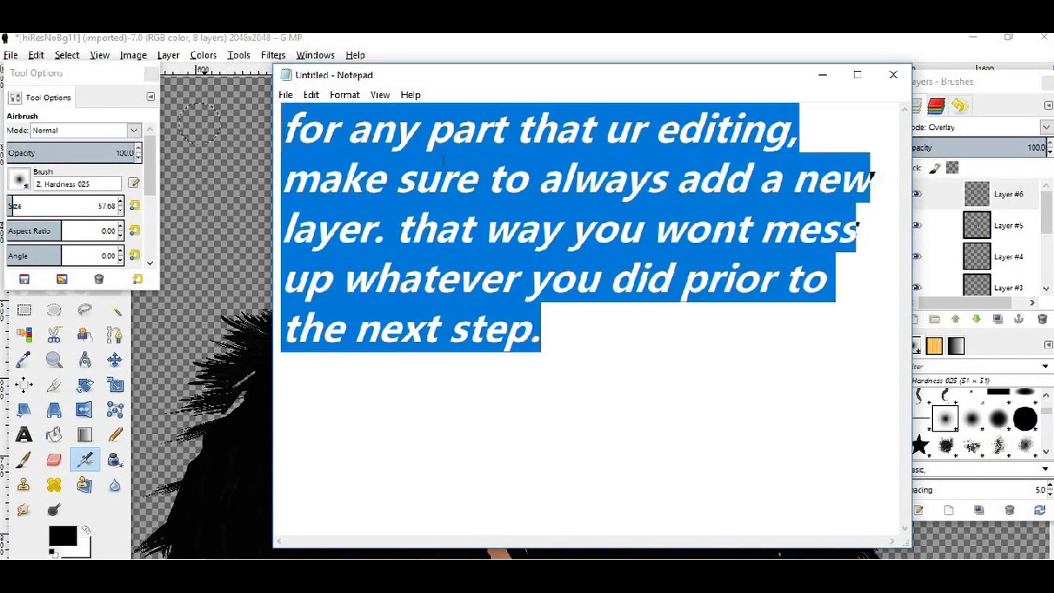
key(BackSpace)
click(821, 74)
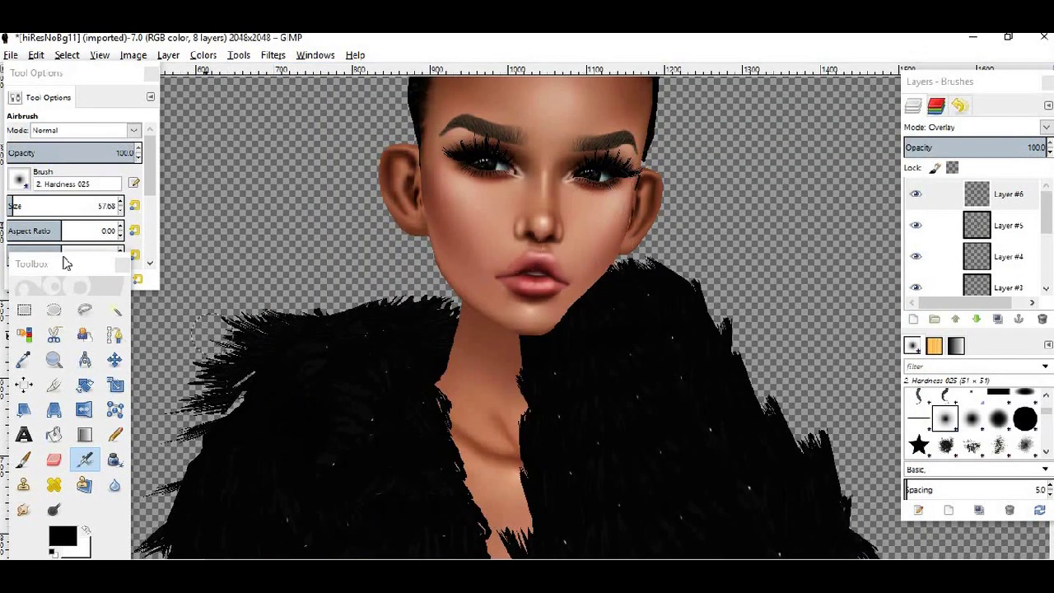
Enlarge the airbrush, shade the ear, and drop Layer #6 opacity to 72.7.
drag(27, 206, 41, 206)
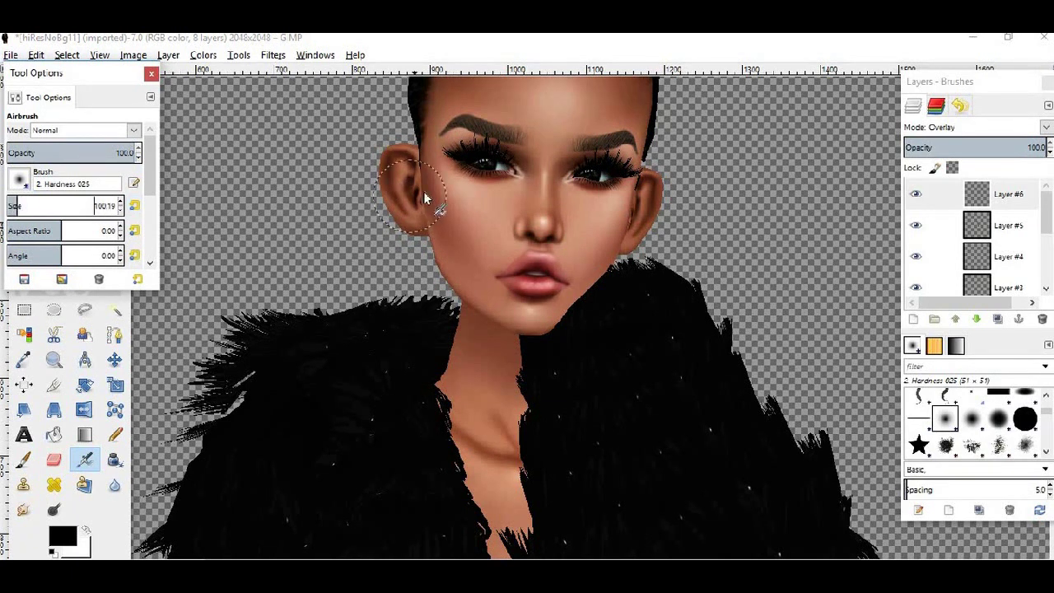
click(429, 193)
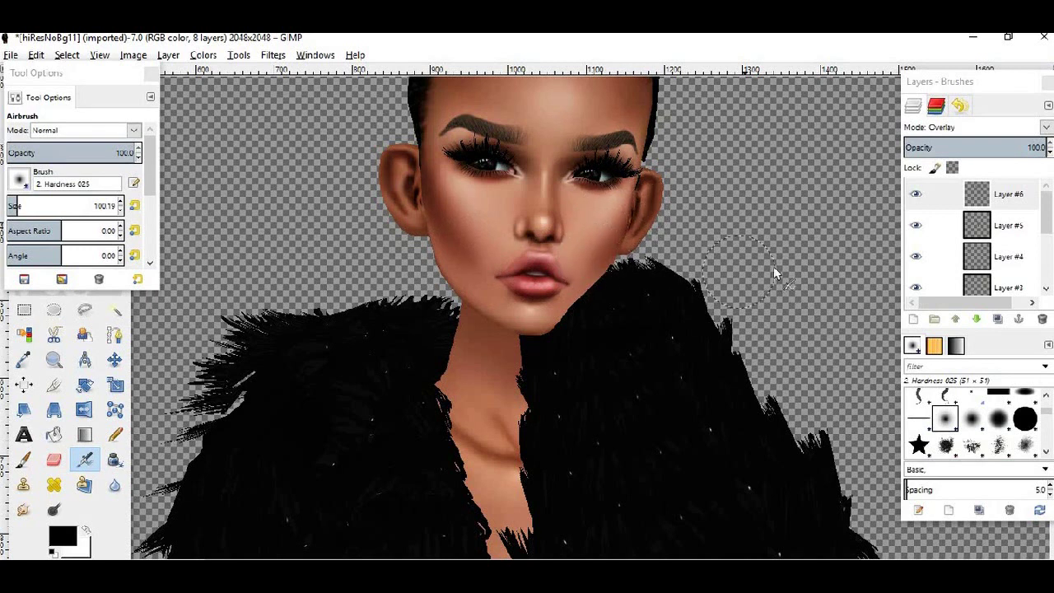
scroll(741, 272, up, 3)
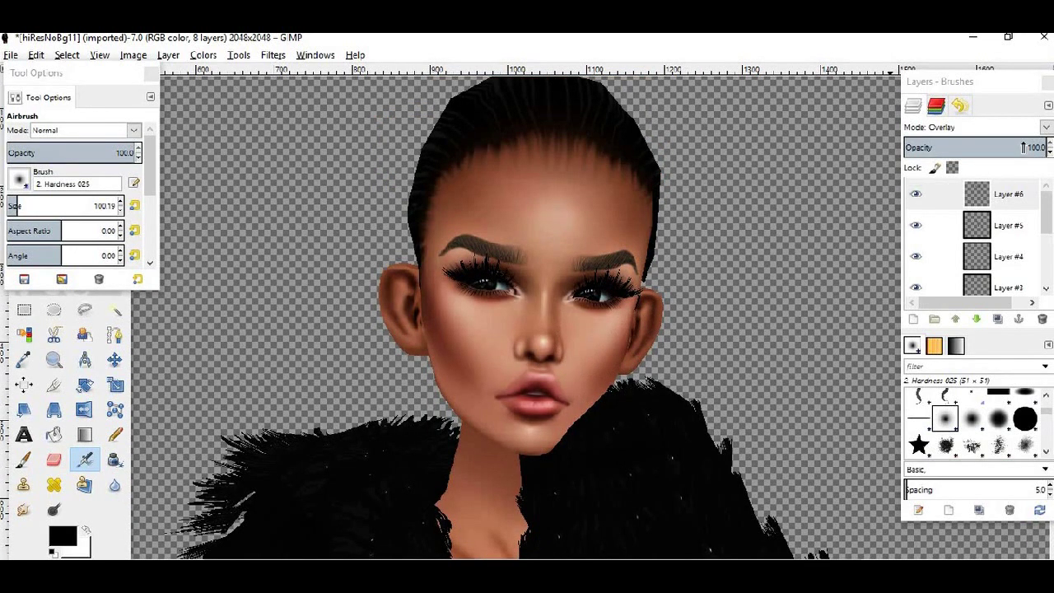
click(1024, 147)
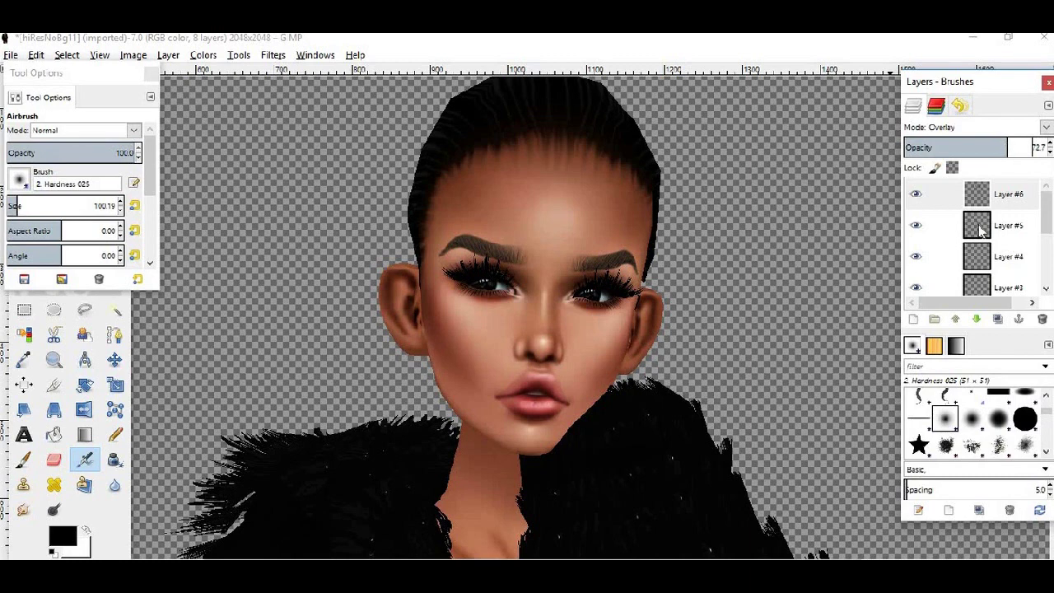
click(913, 321)
Create Layer #7 in Overlay mode and airbrush a white highlight on the forehead.
key(Return)
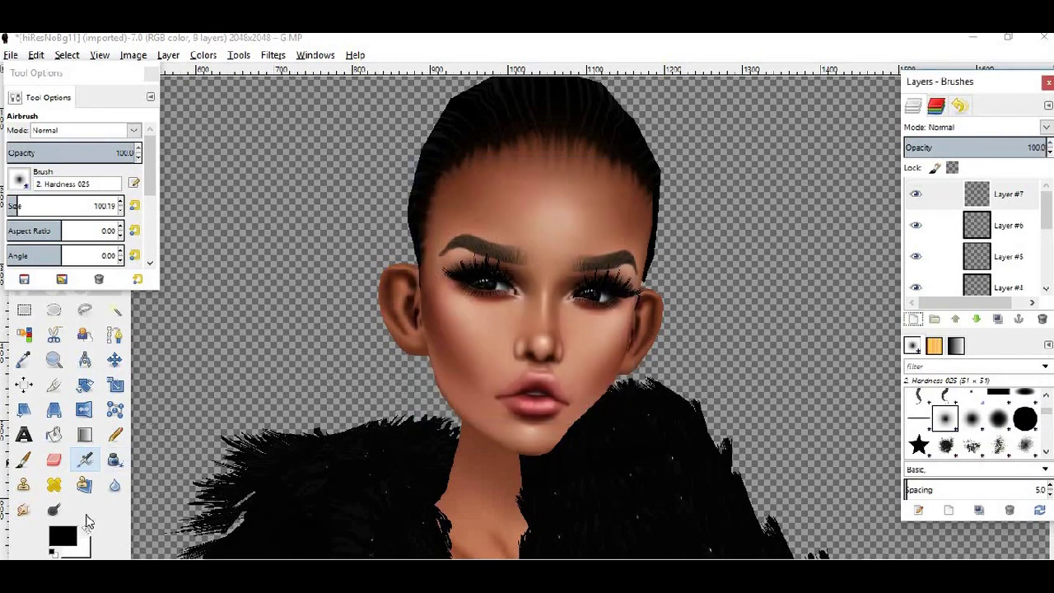
click(85, 532)
click(966, 133)
click(950, 313)
scroll(559, 405, up, 1)
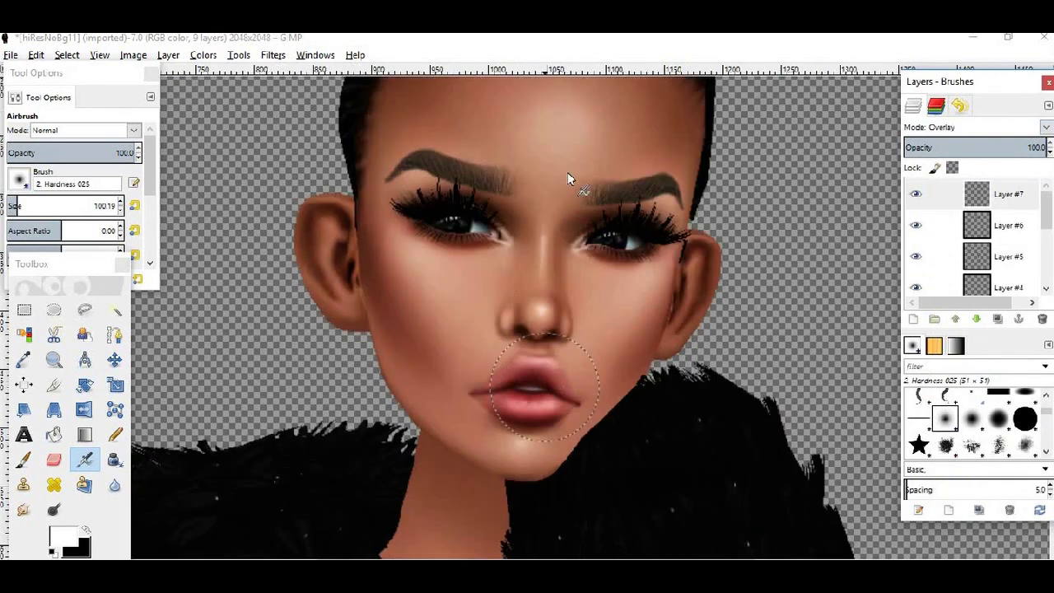
drag(537, 116, 555, 165)
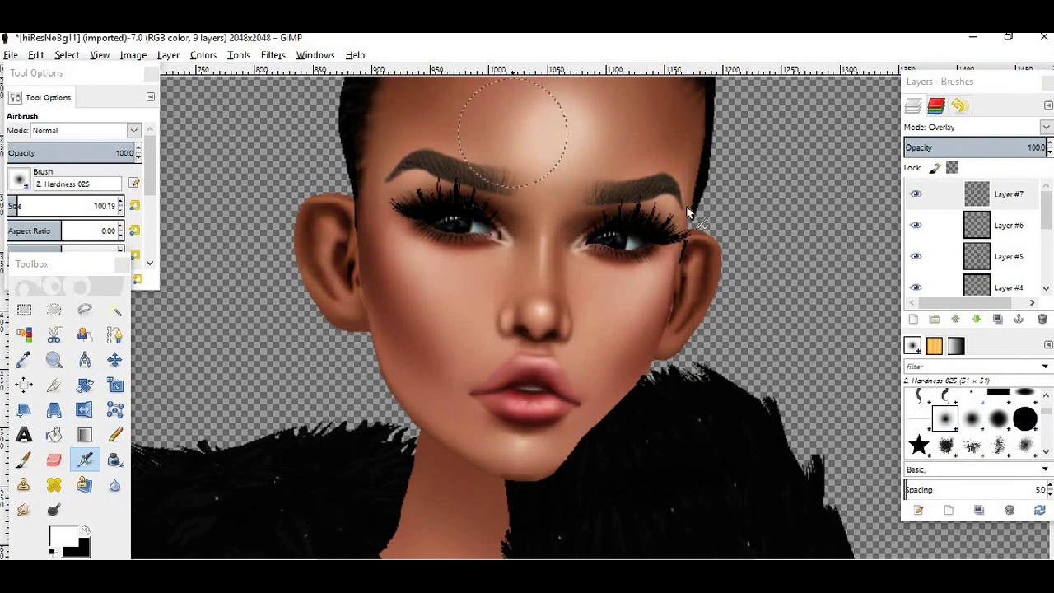
Switch to the Smudge tool and enlarge its size to 220.64.
scroll(477, 306, down, 3)
scroll(468, 160, down, 1)
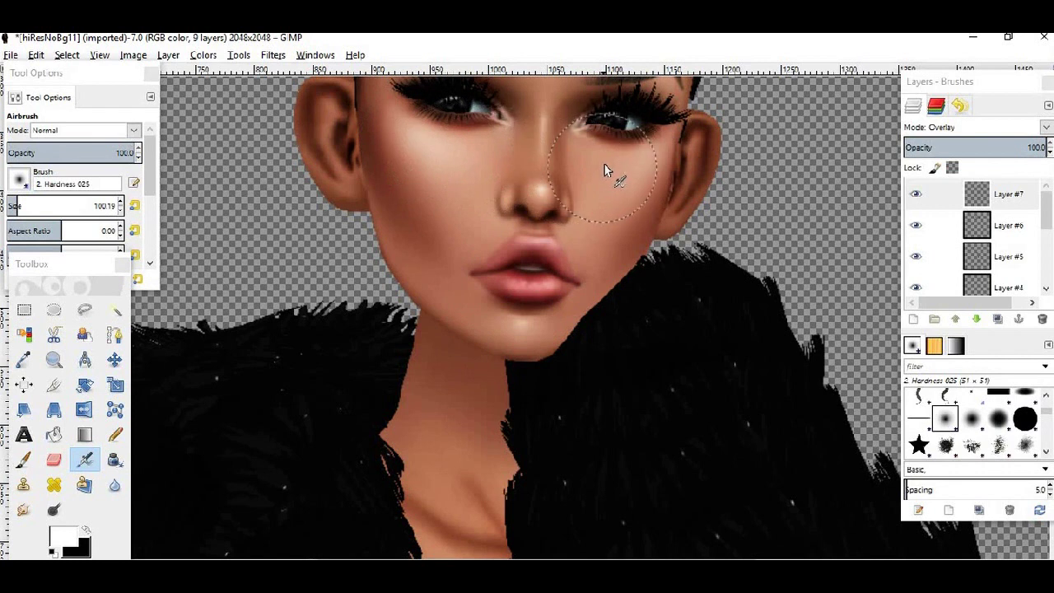
scroll(601, 200, up, 1)
scroll(537, 303, up, 1)
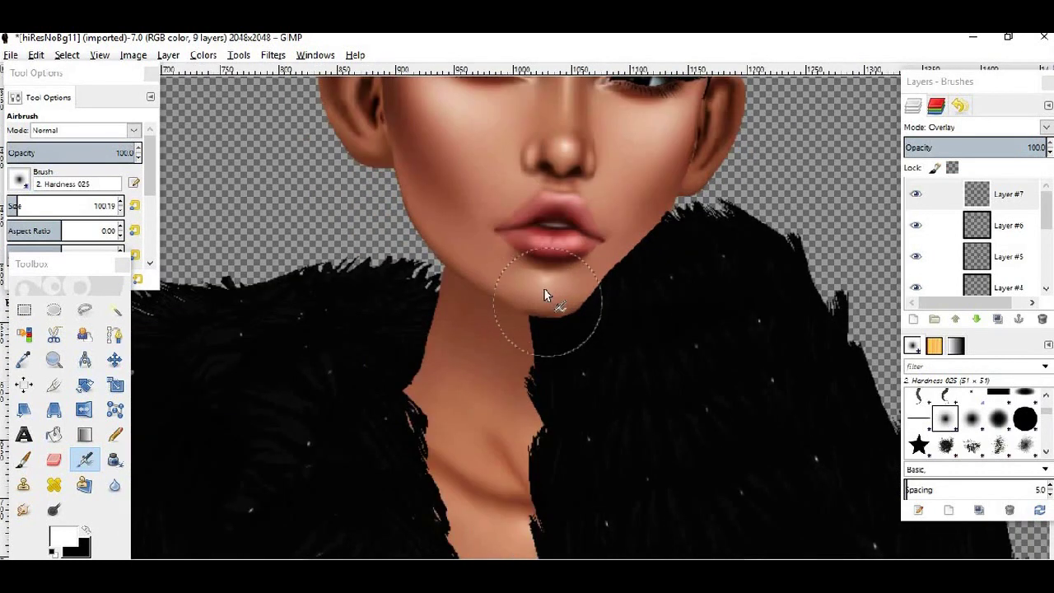
scroll(542, 288, up, 2)
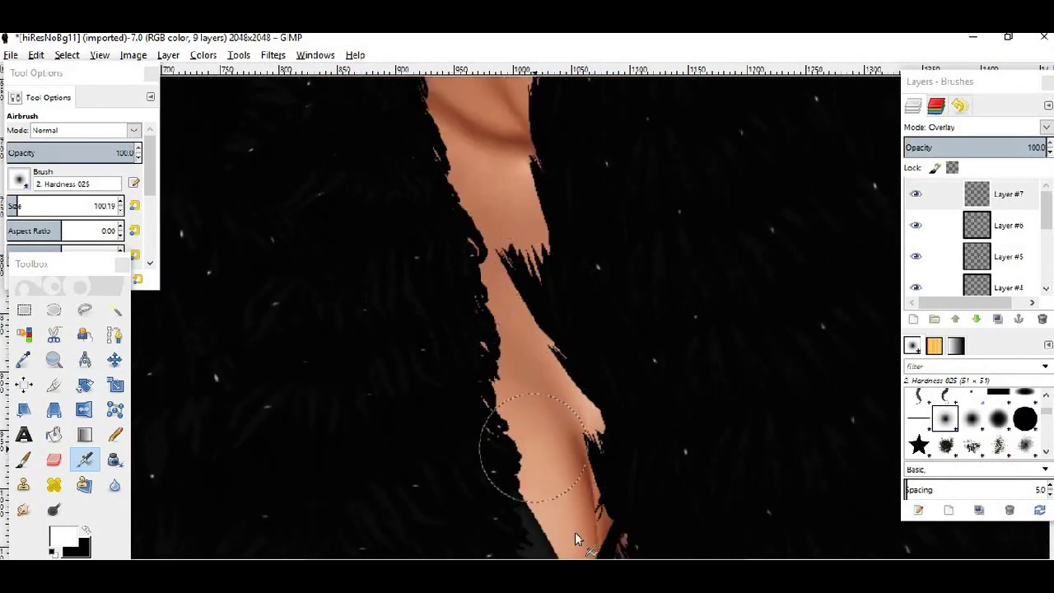
scroll(518, 404, down, 1)
scroll(536, 428, down, 1)
scroll(536, 428, up, 1)
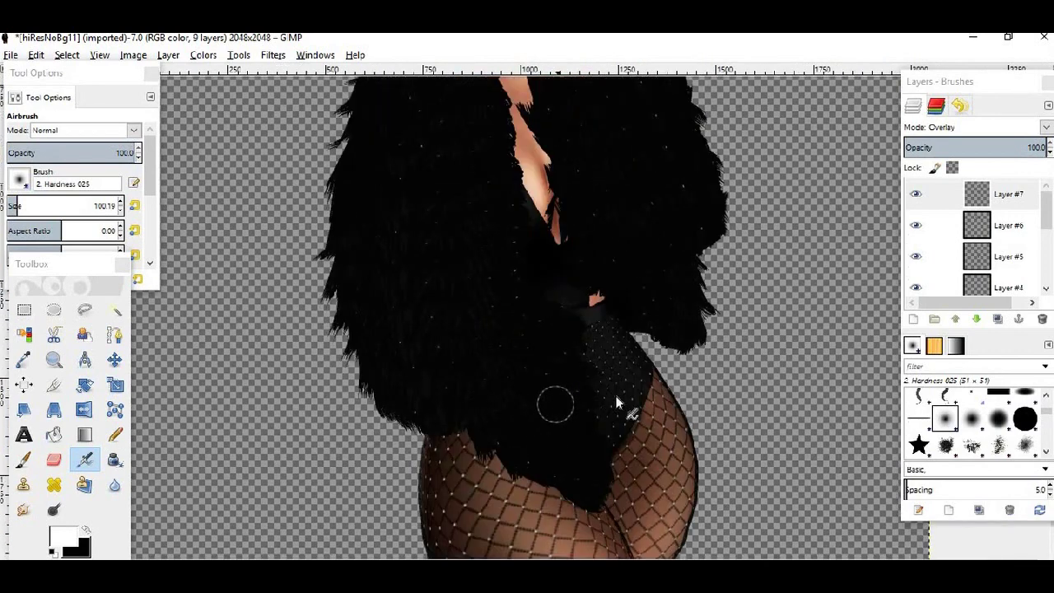
scroll(609, 399, down, 2)
scroll(541, 228, up, 1)
click(22, 512)
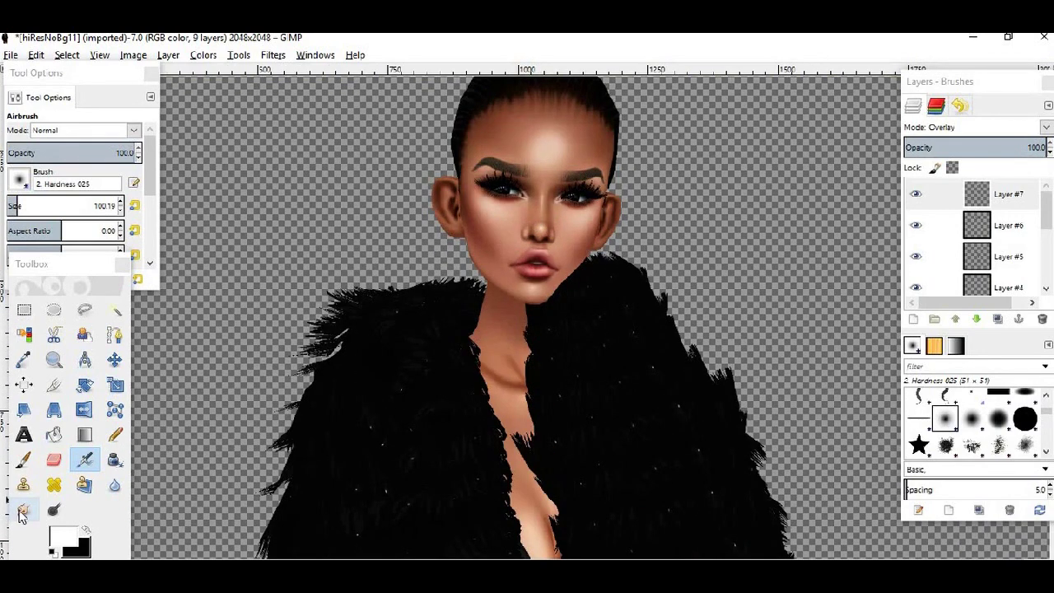
drag(30, 208, 50, 208)
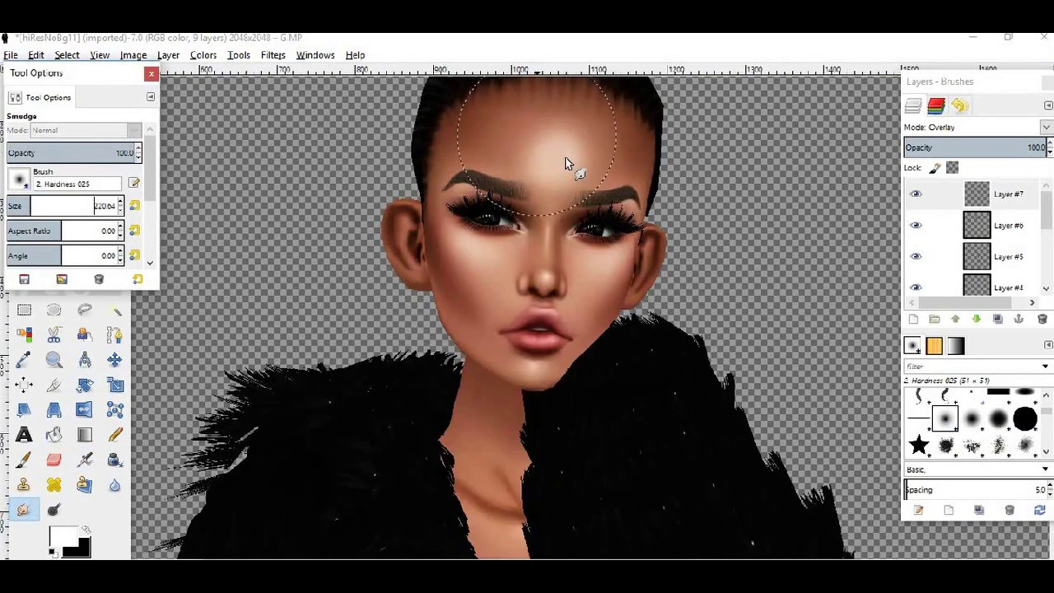
scroll(528, 148, up, 1)
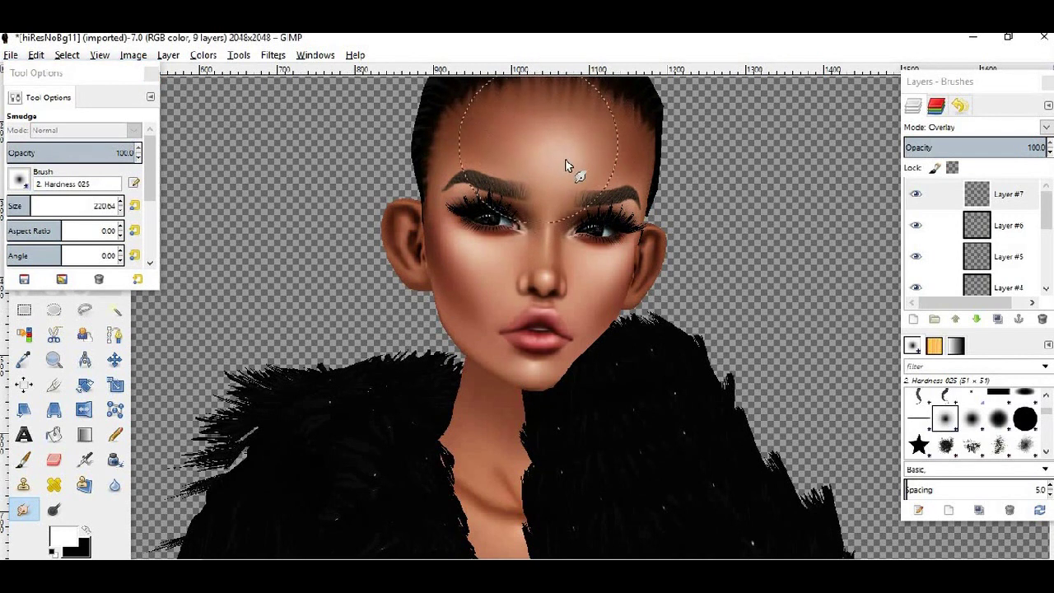
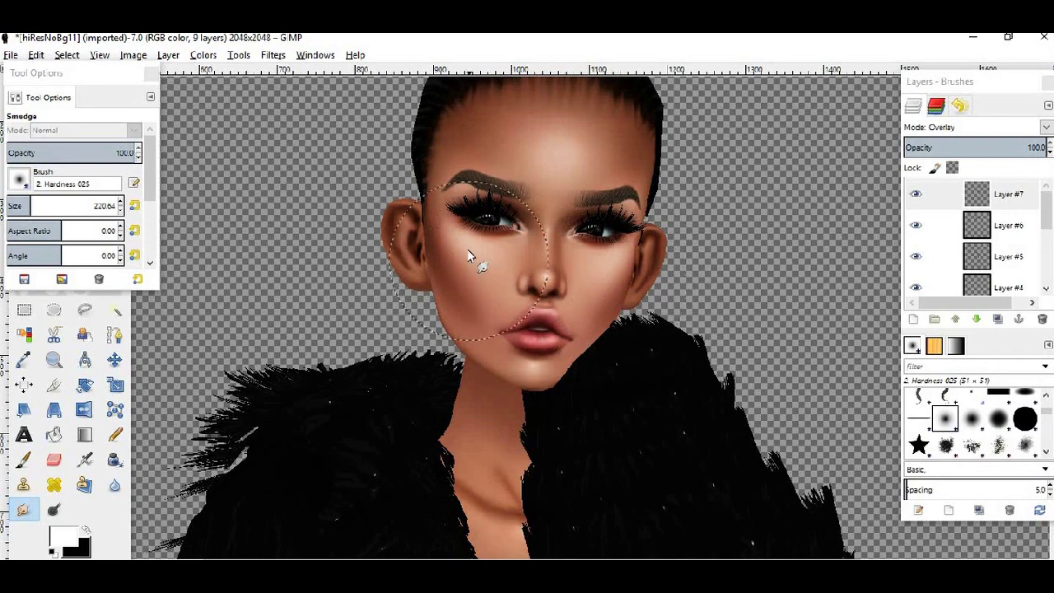
Add a new transparent Layer #8 above the avatar's layers to hold the hair.
ctrl+scroll(667, 284, down, 2)
ctrl+scroll(608, 286, down, 1)
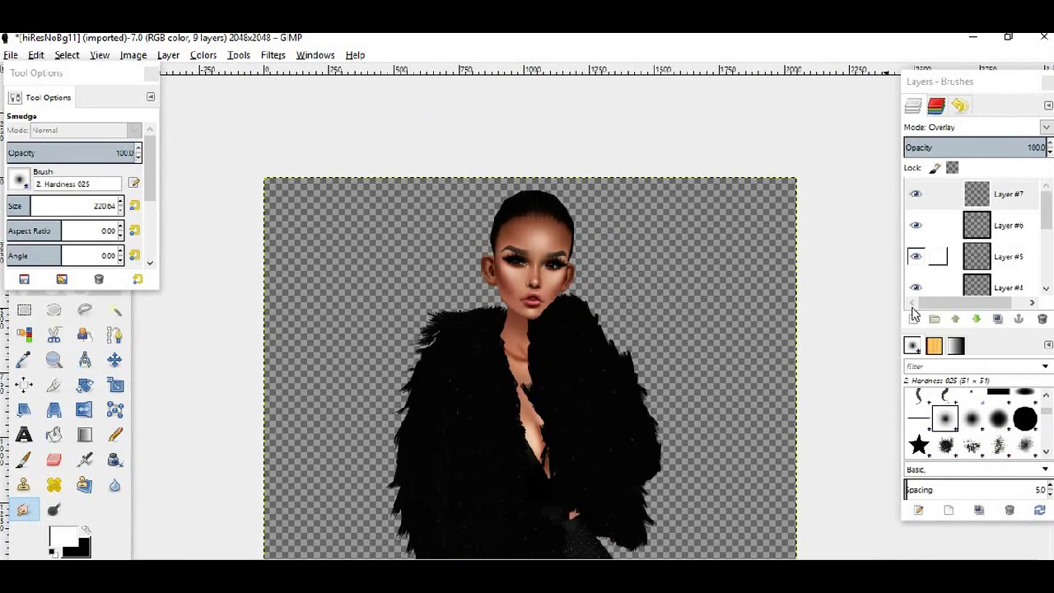
click(913, 319)
click(527, 407)
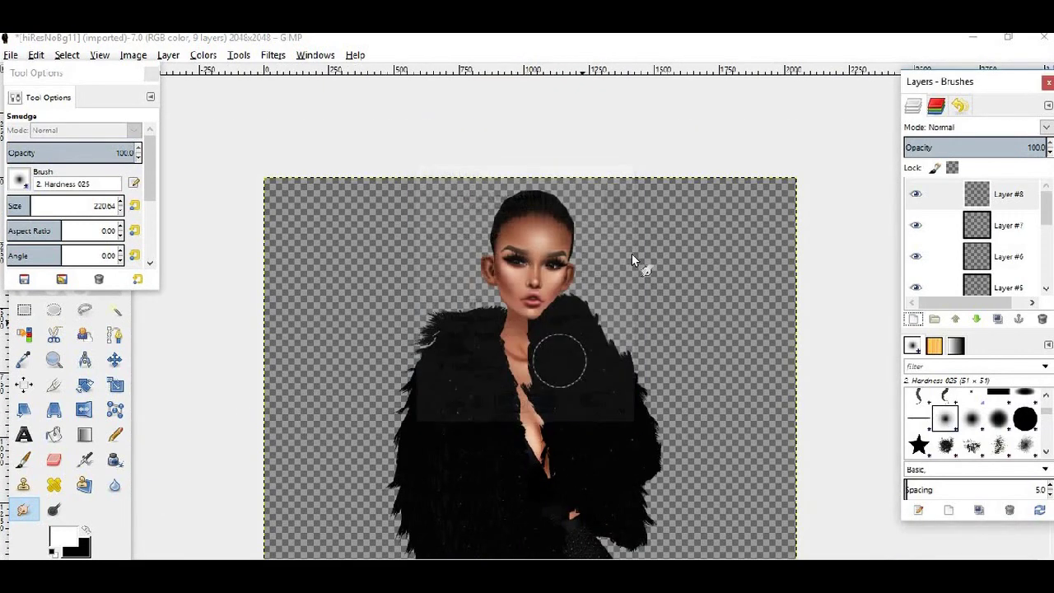
scroll(645, 319, down, 3)
scroll(645, 319, up, 2)
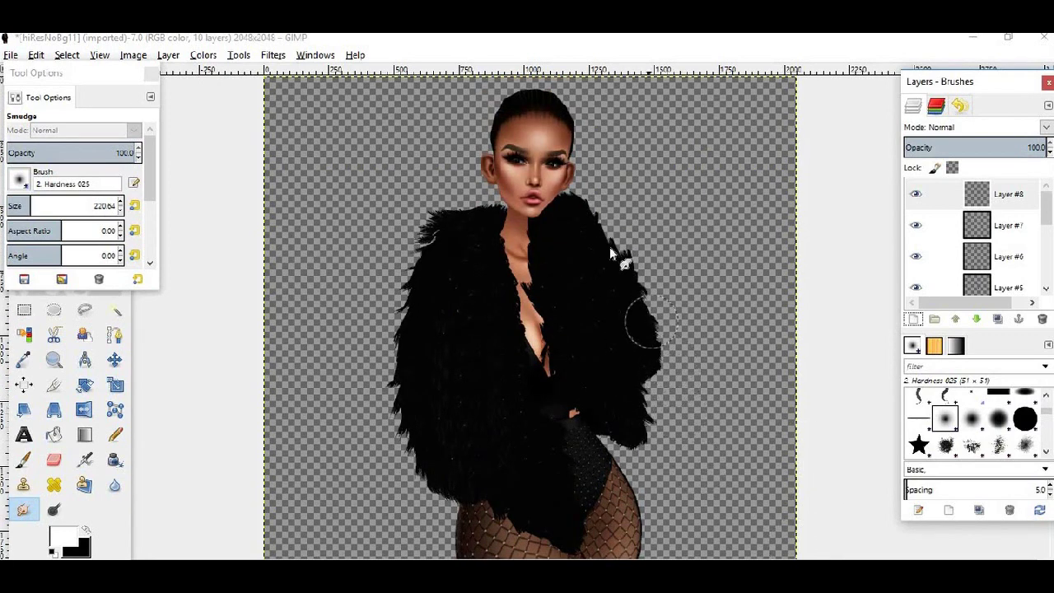
ctrl+scroll(611, 254, up, 1)
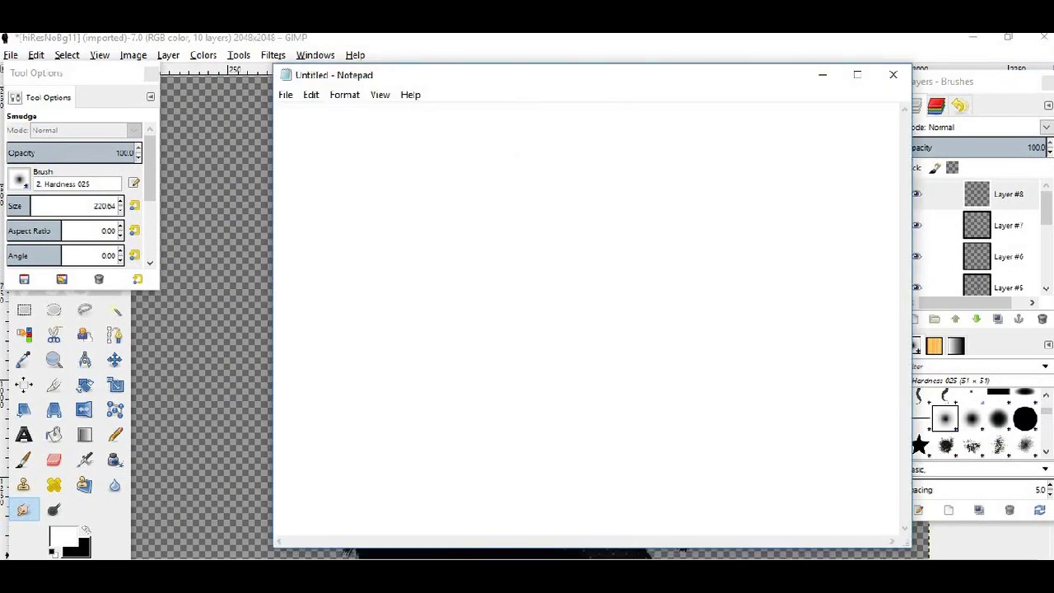
Note in Notepad that the hair comes next, with the paintbrush used for its base.
text(now i will be d)
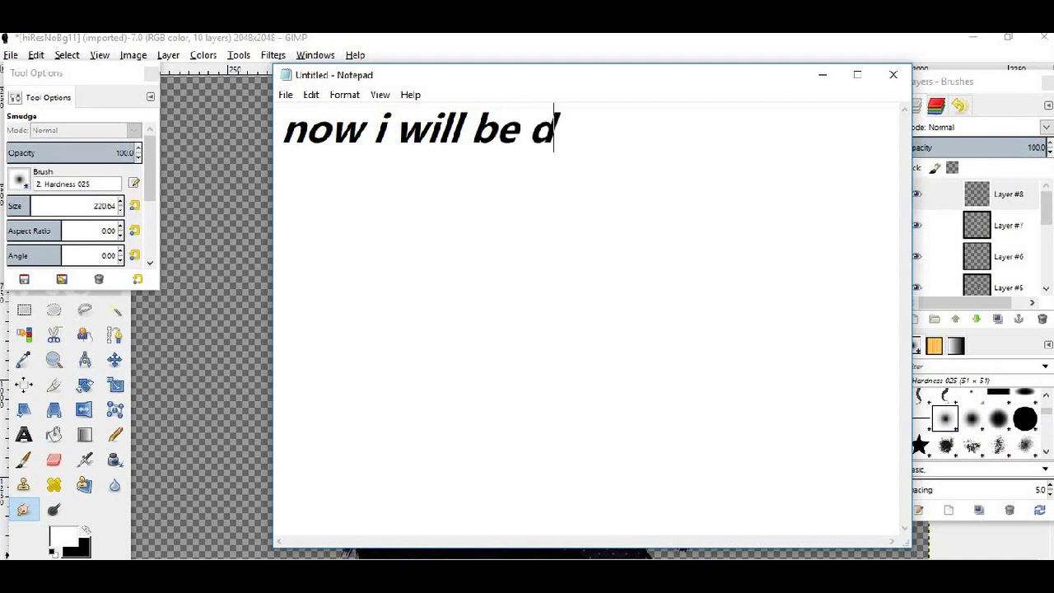
text(rawing the hair. i)
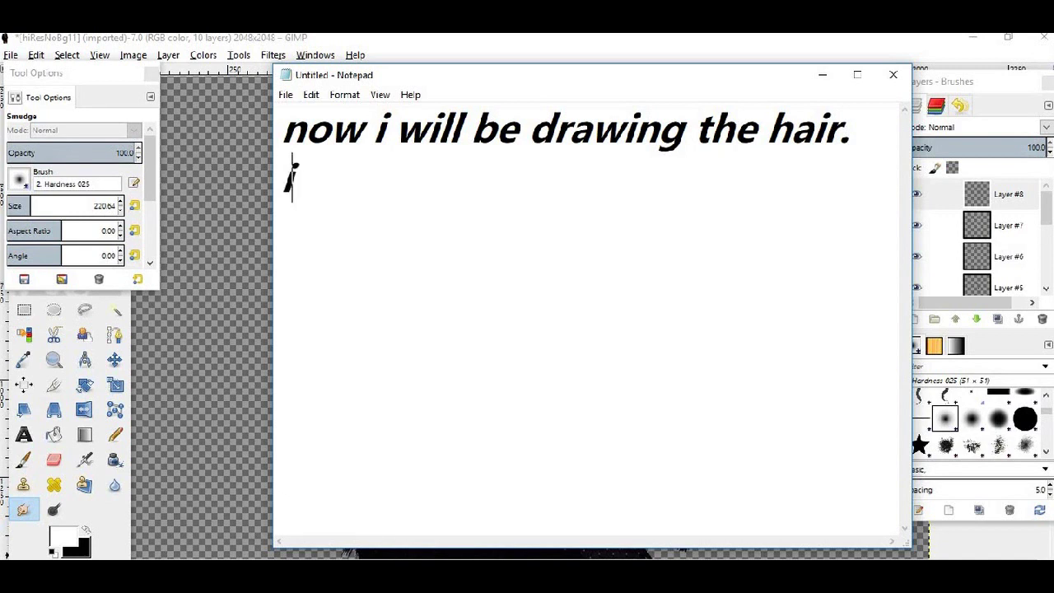
text( will use the)
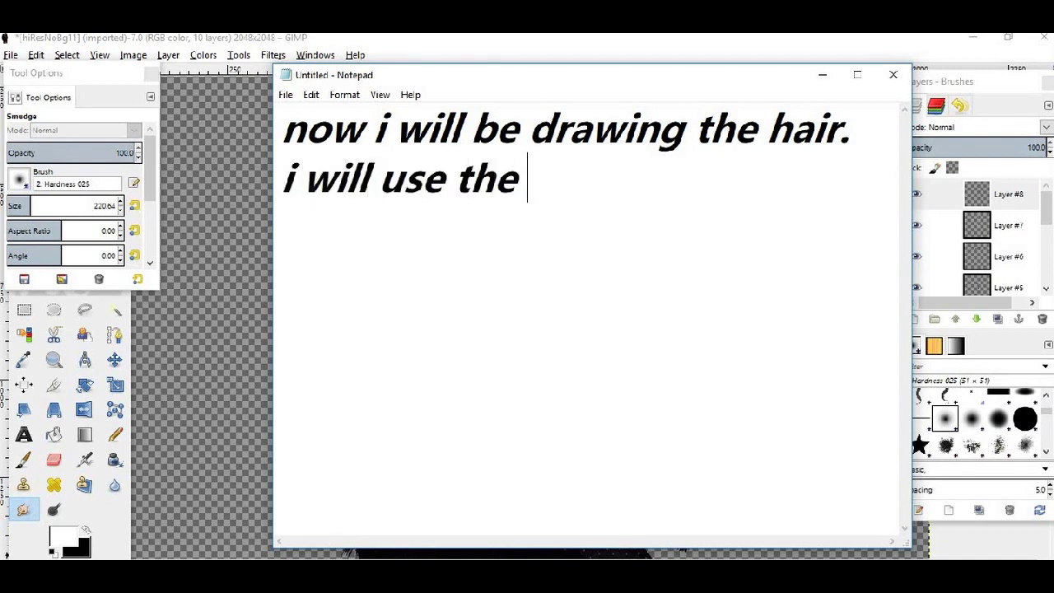
text( paintbrush)
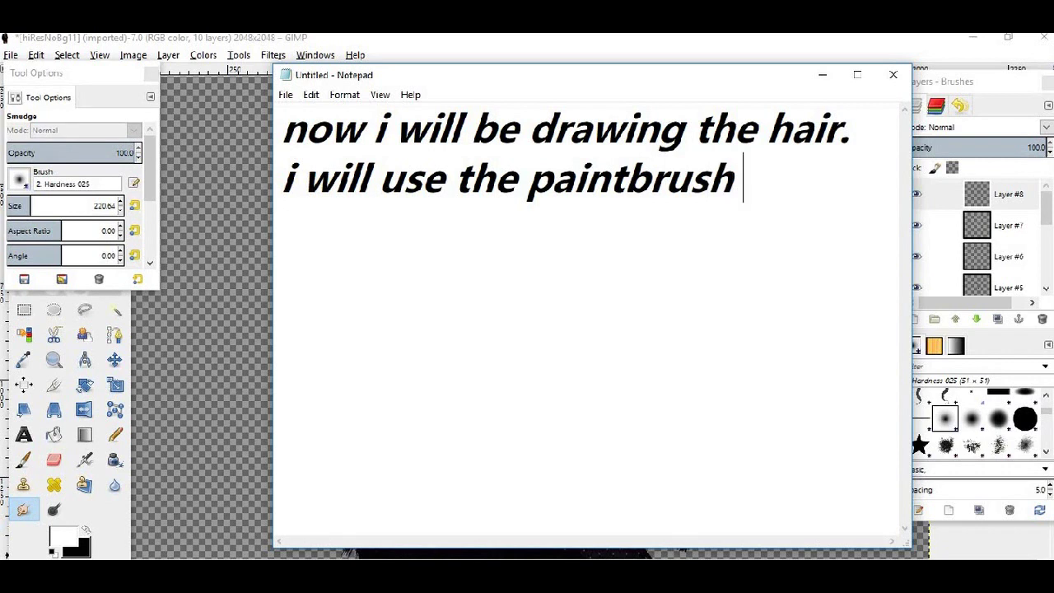
text( tool for the )
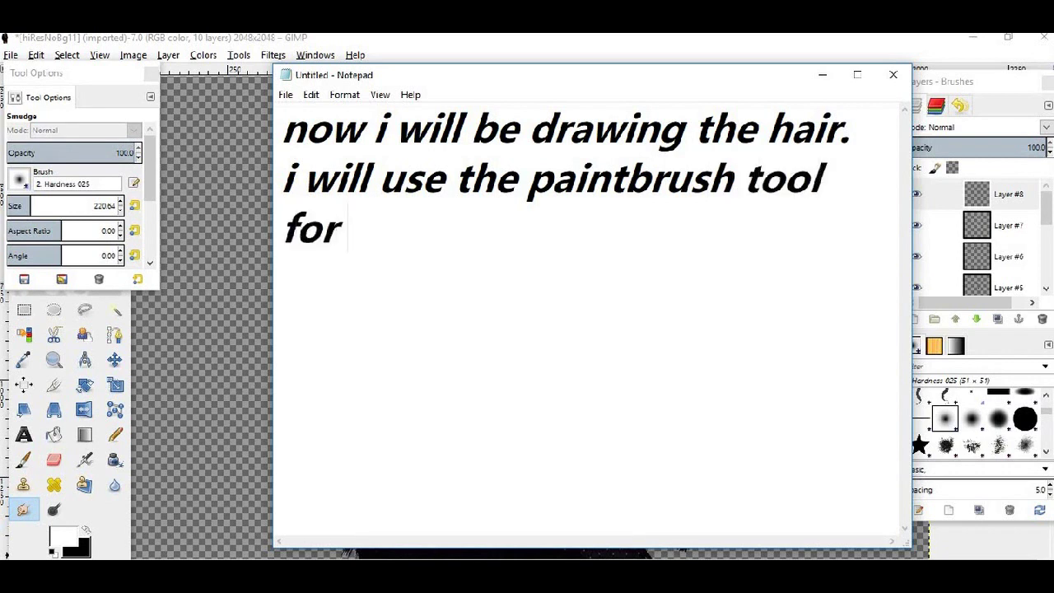
text(bas)
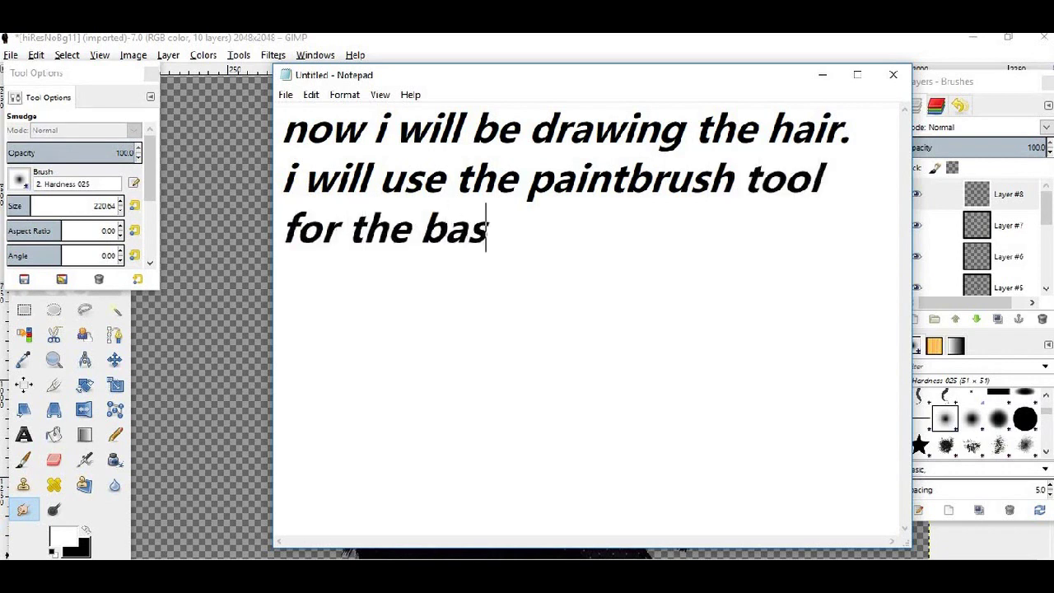
text(e of the hair.)
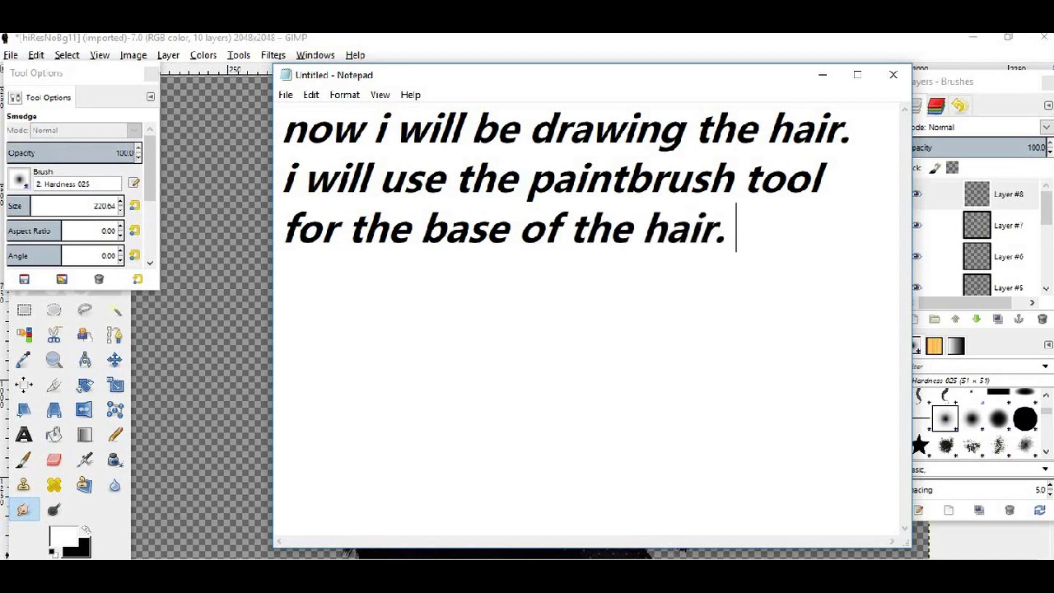
click(25, 463)
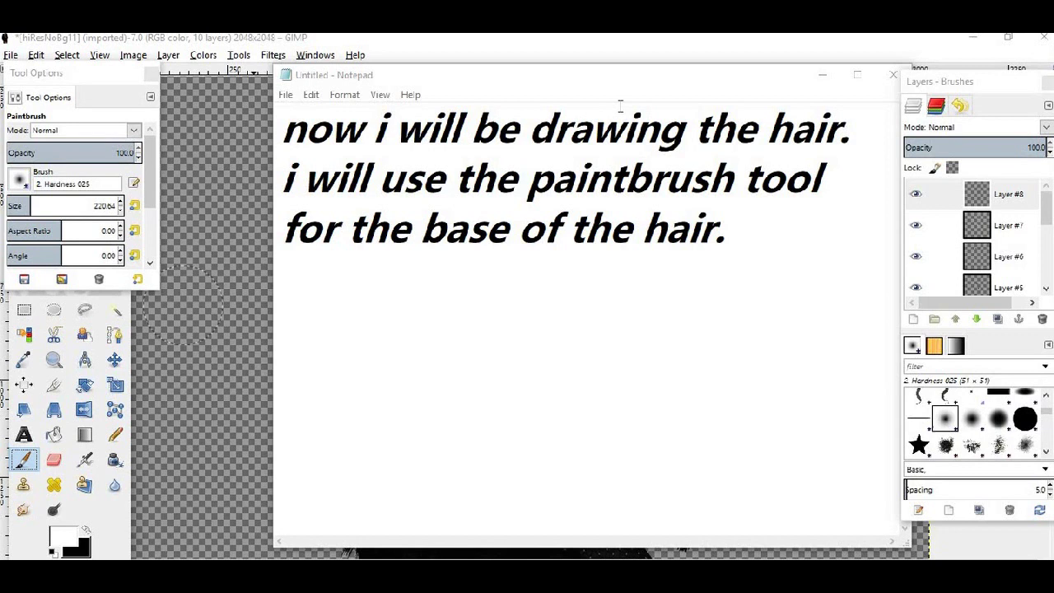
Hide the note, undo the stray white stroke, and make black the foreground colour.
click(818, 76)
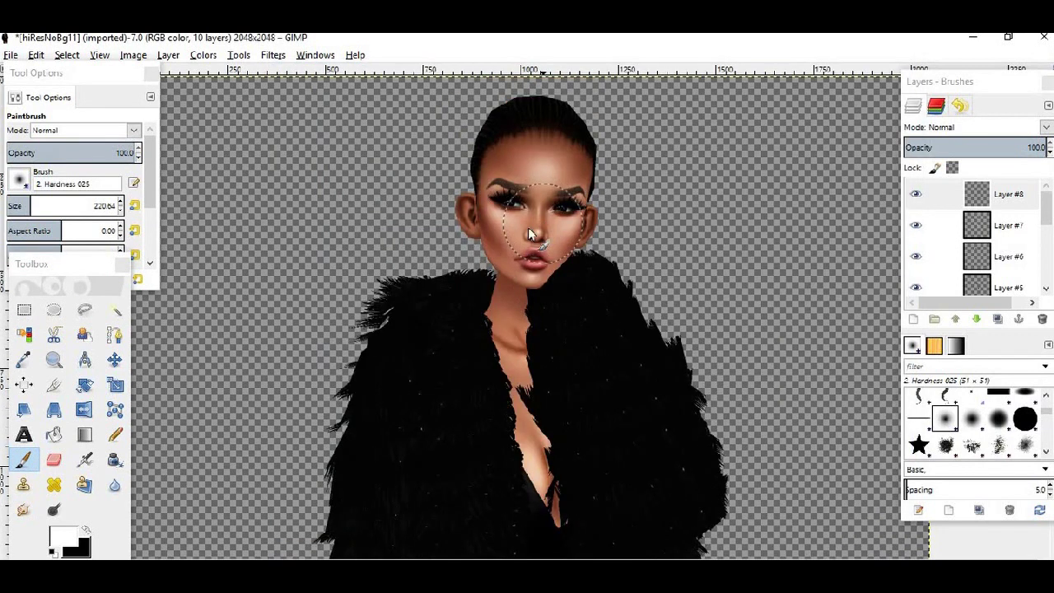
drag(528, 125, 535, 126)
key(ctrl+z)
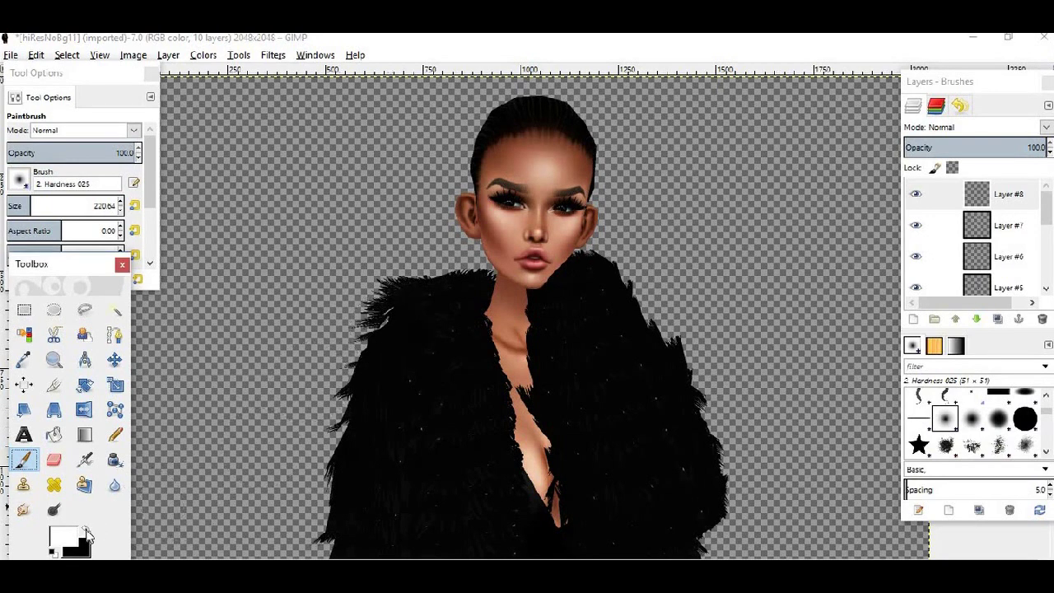
click(87, 532)
Paint soft black hair over the head and down the left side toward the legs.
drag(525, 128, 602, 251)
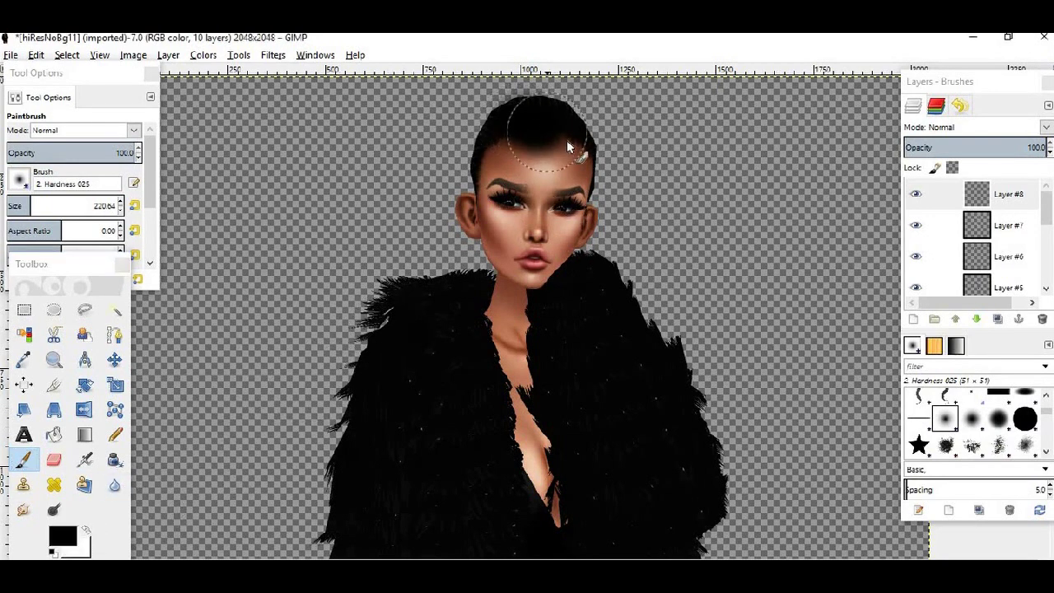
mouse_move(590, 155)
mouse_down()
mouse_move(536, 98)
mouse_move(495, 83)
mouse_move(447, 200)
mouse_move(477, 274)
mouse_move(466, 276)
mouse_move(487, 134)
mouse_move(437, 243)
mouse_move(506, 107)
mouse_move(424, 177)
mouse_move(334, 391)
mouse_move(321, 527)
mouse_move(377, 341)
mouse_up()
scroll(377, 341, down, 5)
mouse_move(335, 233)
mouse_down()
mouse_move(318, 299)
mouse_move(403, 535)
mouse_move(321, 305)
mouse_move(428, 519)
mouse_move(280, 268)
mouse_move(349, 549)
mouse_move(282, 459)
mouse_move(284, 378)
mouse_move(259, 313)
mouse_move(235, 506)
mouse_move(282, 189)
mouse_move(274, 358)
mouse_up()
drag(286, 323, 342, 105)
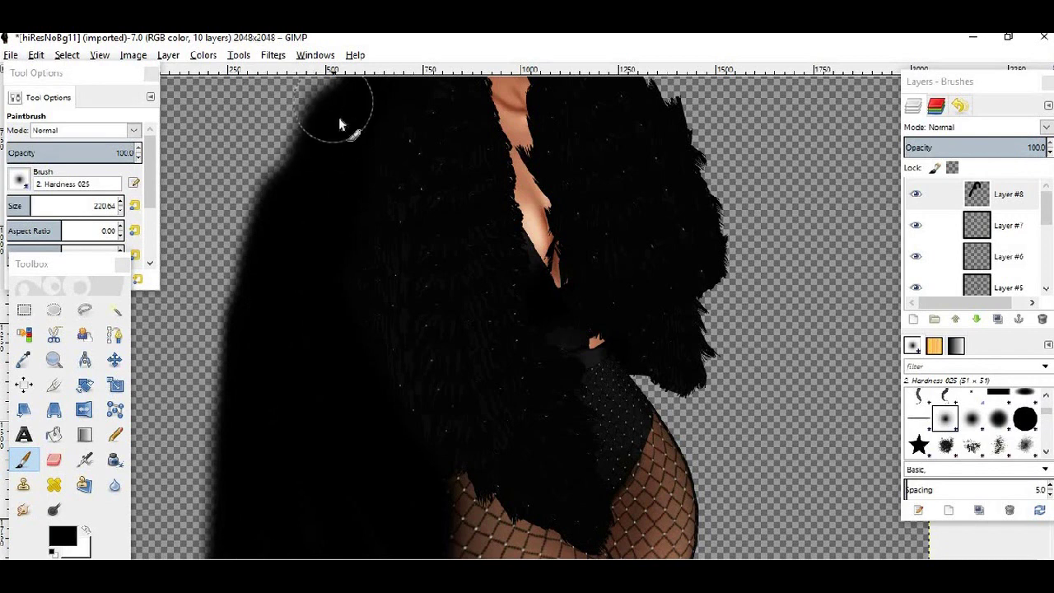
scroll(363, 197, up, 5)
drag(412, 235, 297, 527)
scroll(651, 346, down, 5)
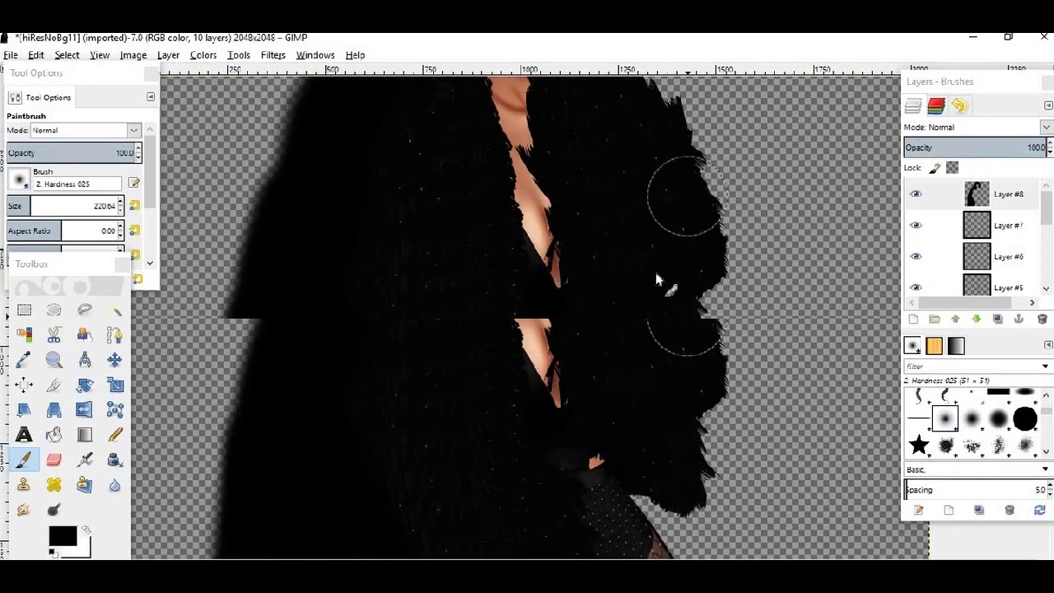
Paint black hair across the lower area and down the figure's right edge.
mouse_move(640, 365)
mouse_down()
mouse_move(699, 434)
mouse_move(667, 412)
mouse_move(706, 501)
mouse_move(701, 388)
mouse_up()
scroll(701, 388, down, 2)
mouse_move(694, 514)
mouse_down()
mouse_move(749, 546)
mouse_move(247, 505)
mouse_up()
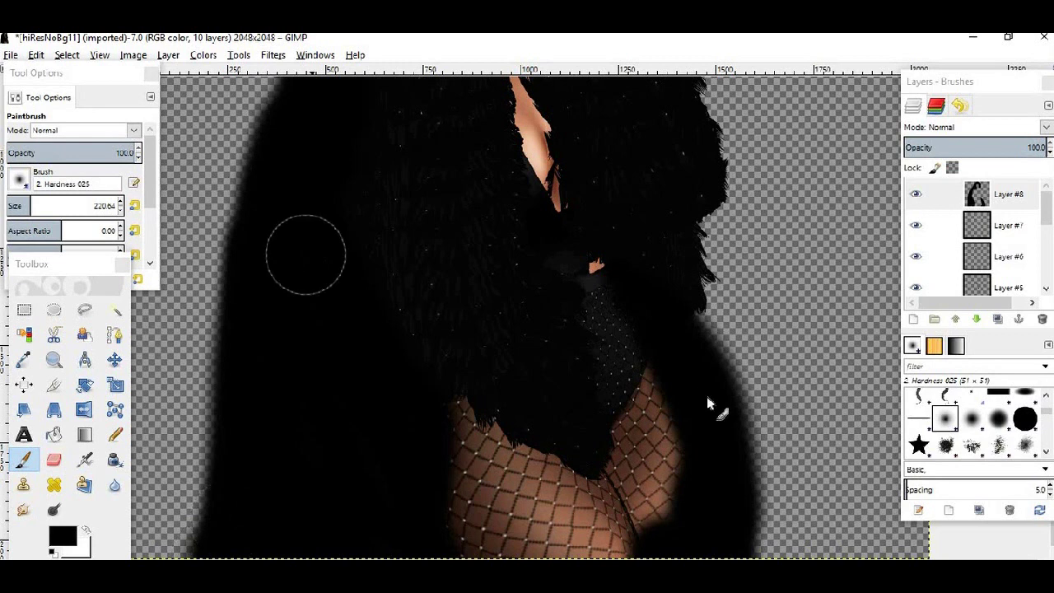
mouse_move(683, 330)
mouse_down()
mouse_move(726, 402)
mouse_move(683, 294)
mouse_move(683, 223)
mouse_move(784, 494)
mouse_up()
scroll(626, 380, up, 2)
scroll(627, 381, up, 4)
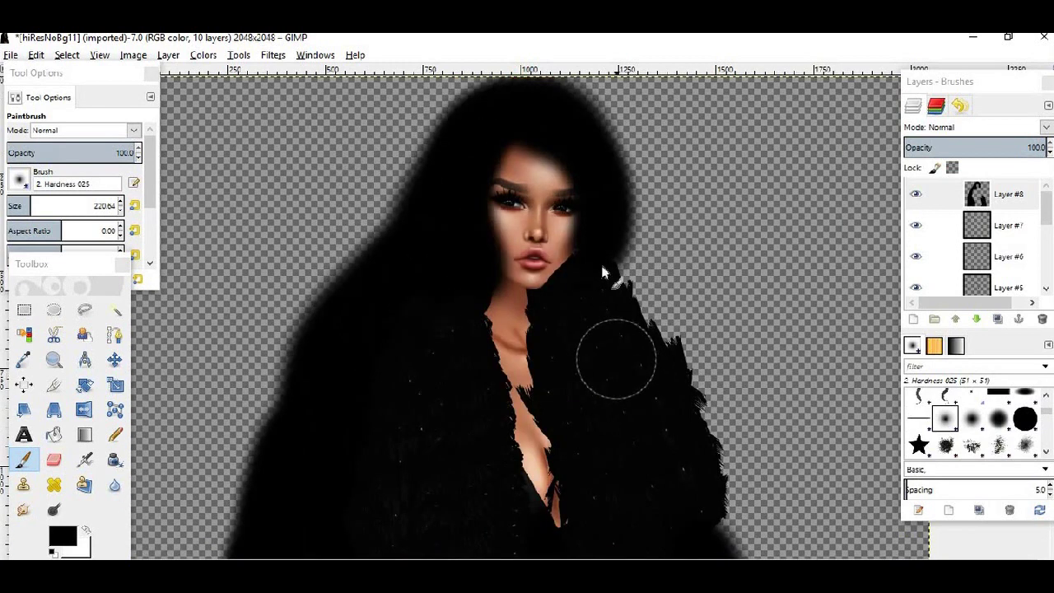
drag(733, 524, 617, 471)
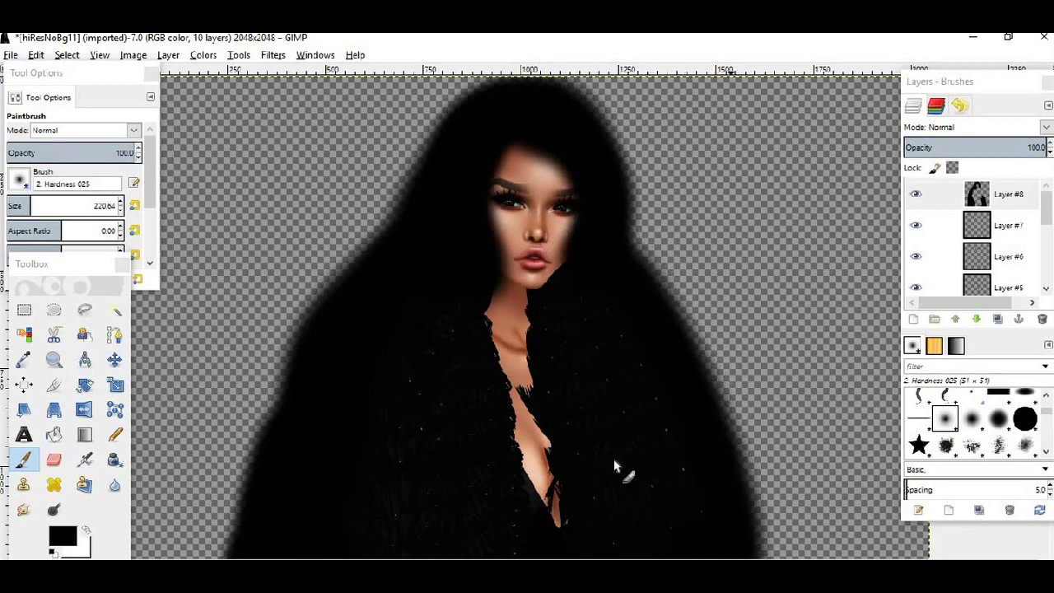
scroll(536, 396, down, 2)
key(alt+Tab)
drag(738, 228, 127, 103)
Type a note about erasing messy parts later and 'lets go XD', then clear it and minimize Notepad.
text(its ok)
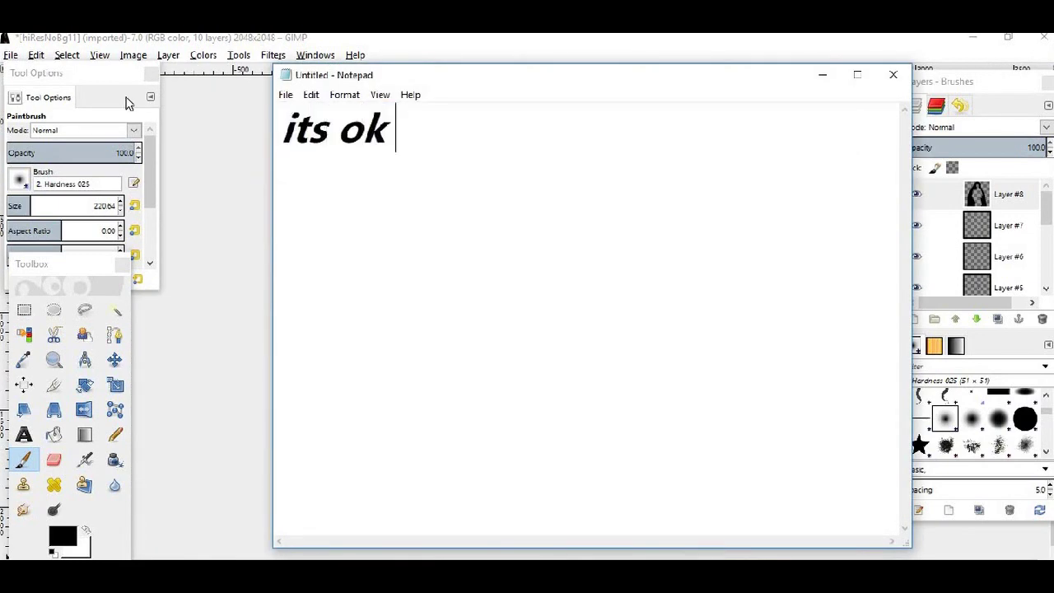
text( if it)
text(s mes)
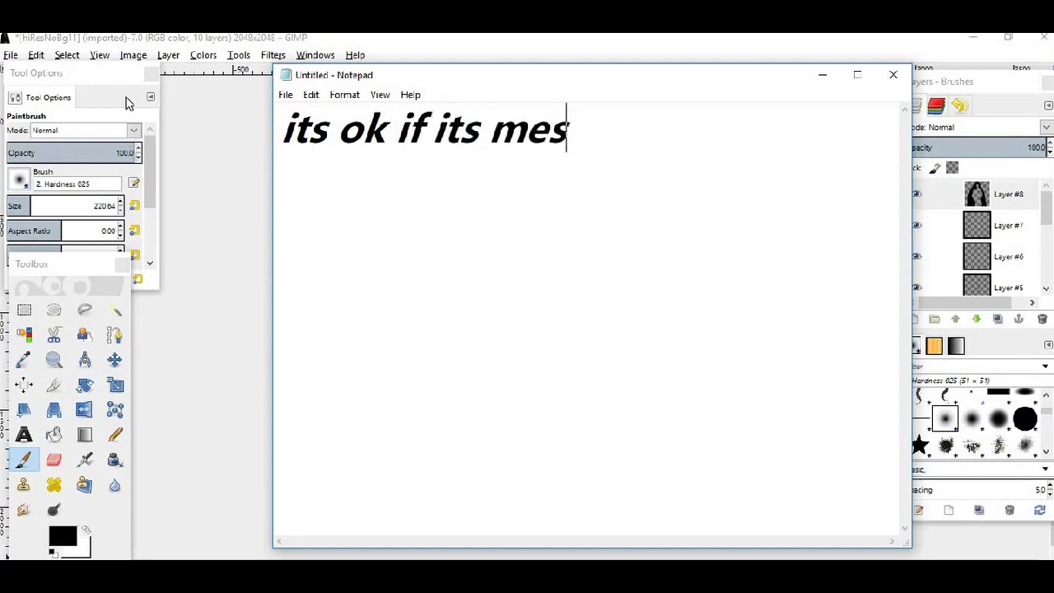
text(sy atfirst ha)
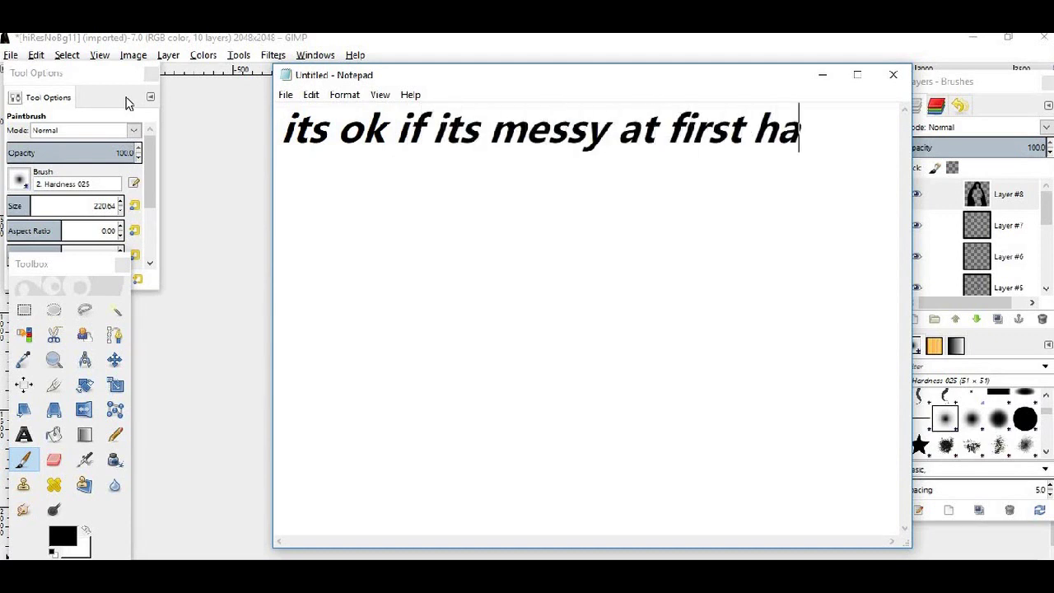
text(hawe will)
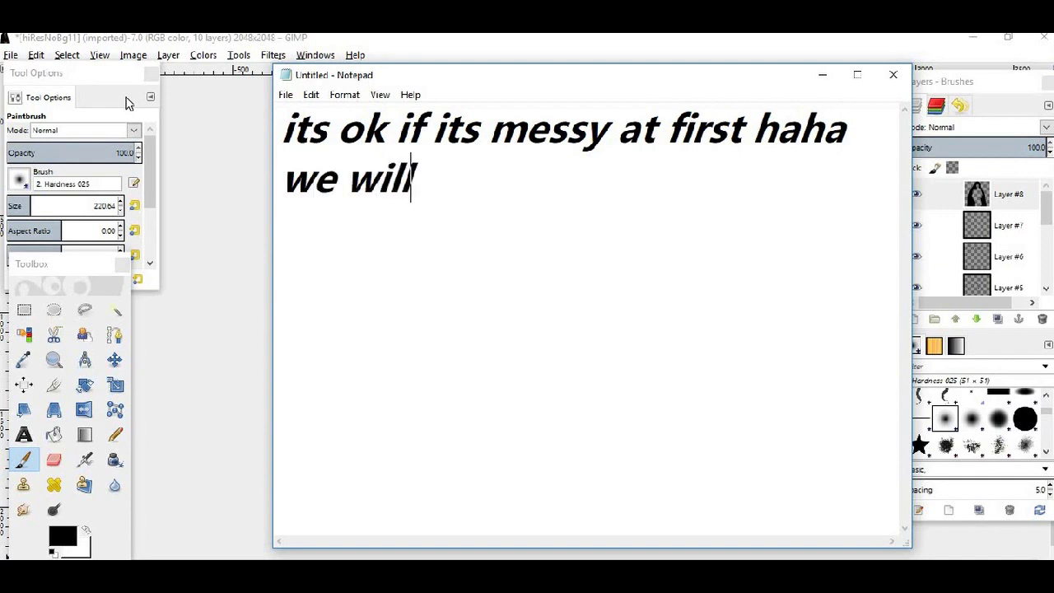
text( be using the er)
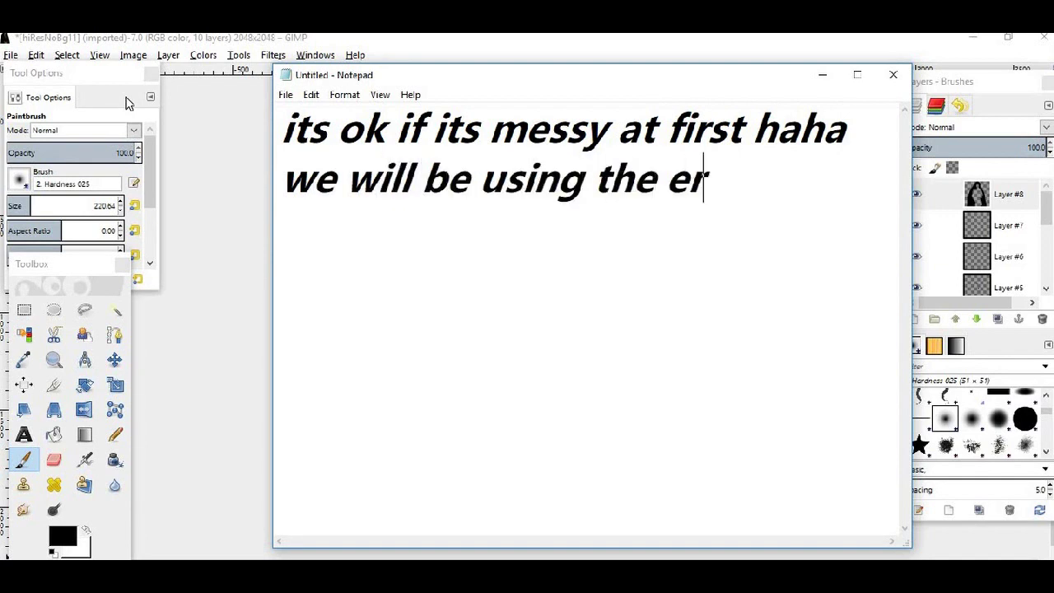
text(aser tool)
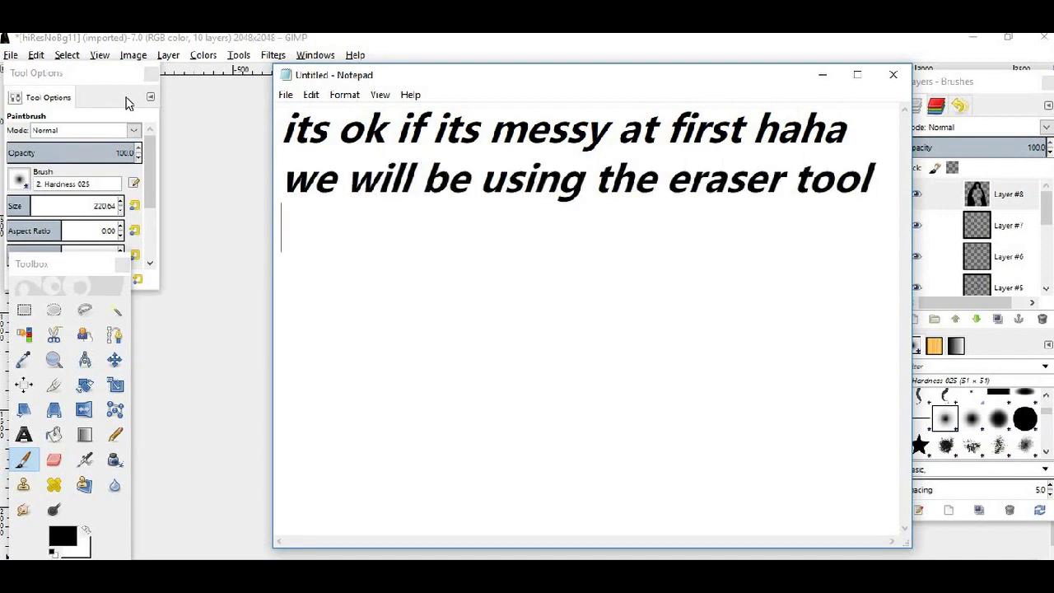
text( to)
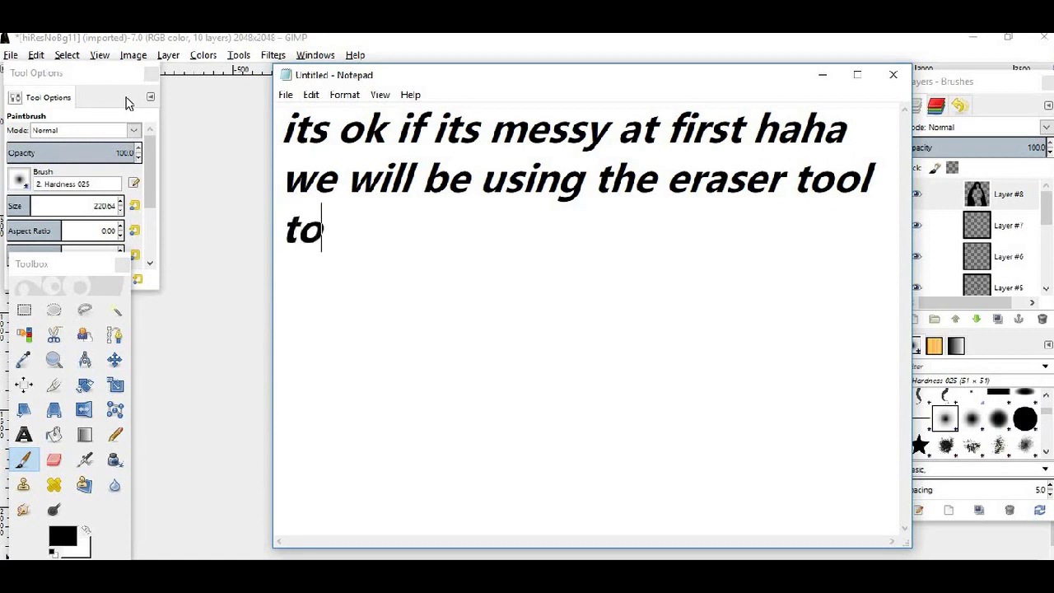
text( erase what w)
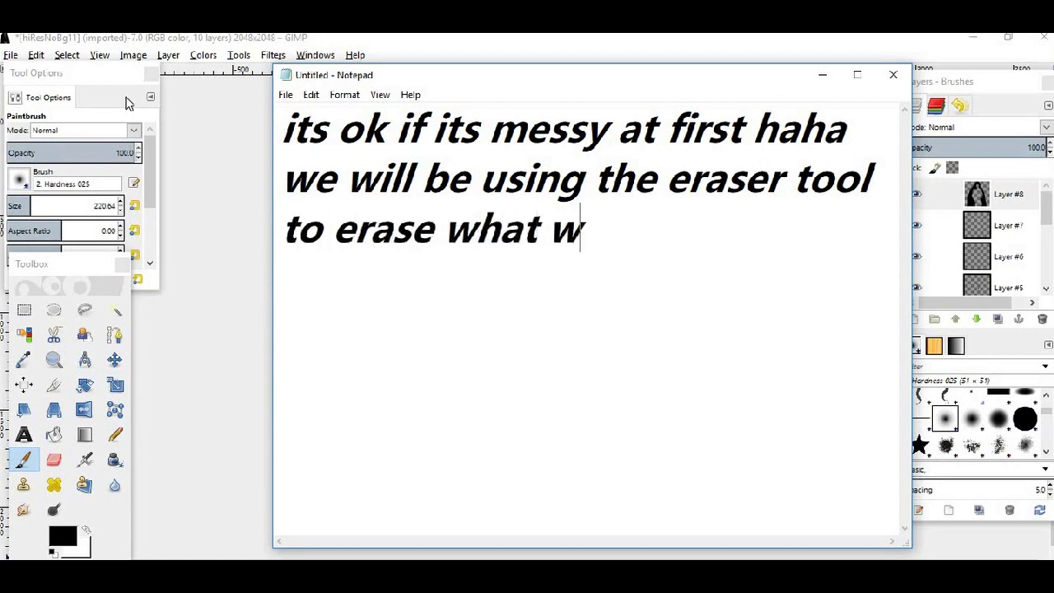
text(e dont want.sole)
key(BackSpace)
key(BackSpace)
key(Return)
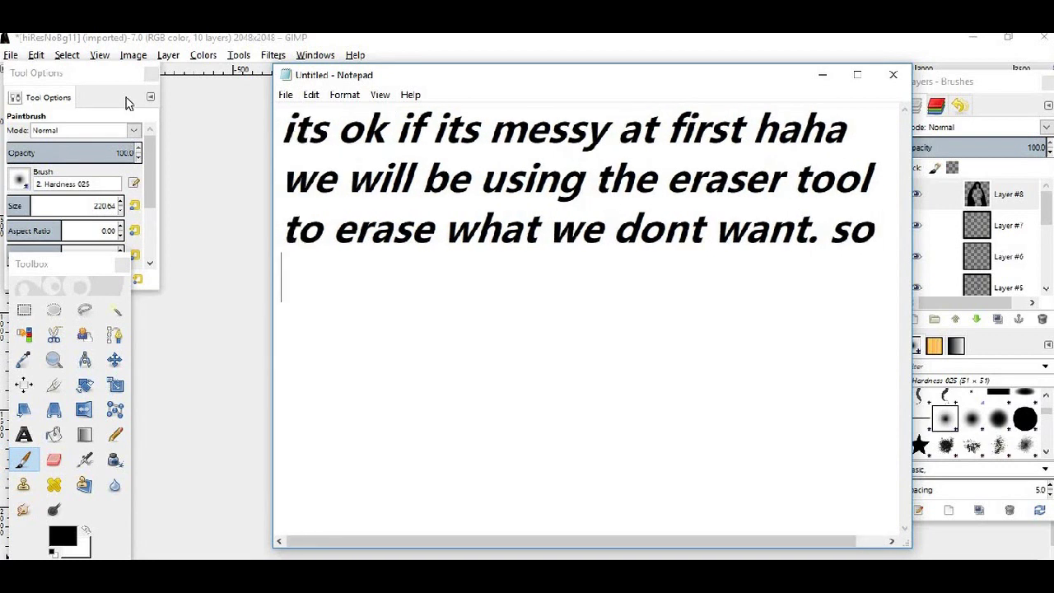
text(lets go X)
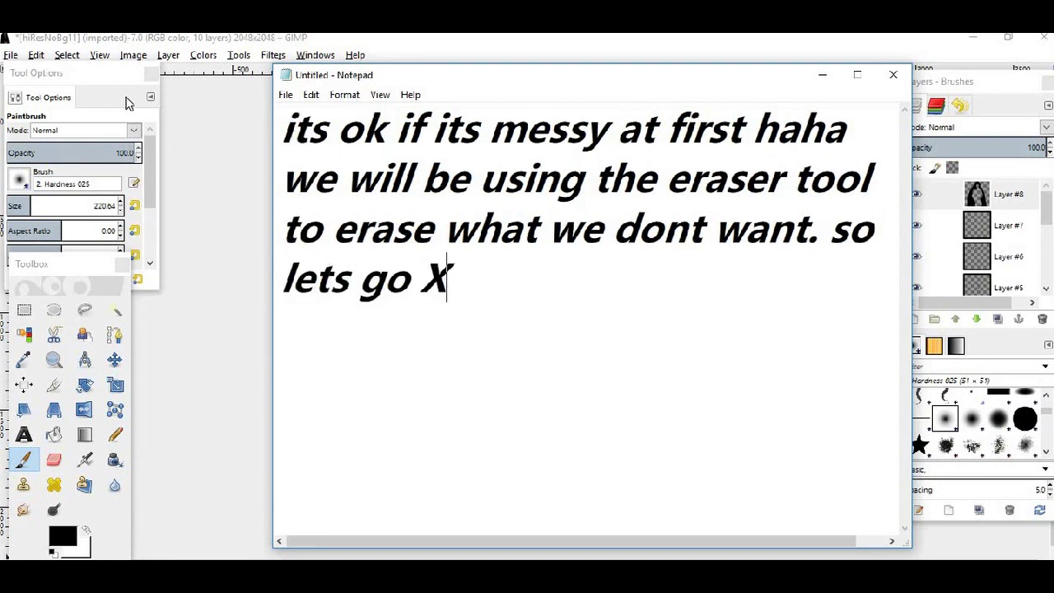
text(D)
key(ctrl+a)
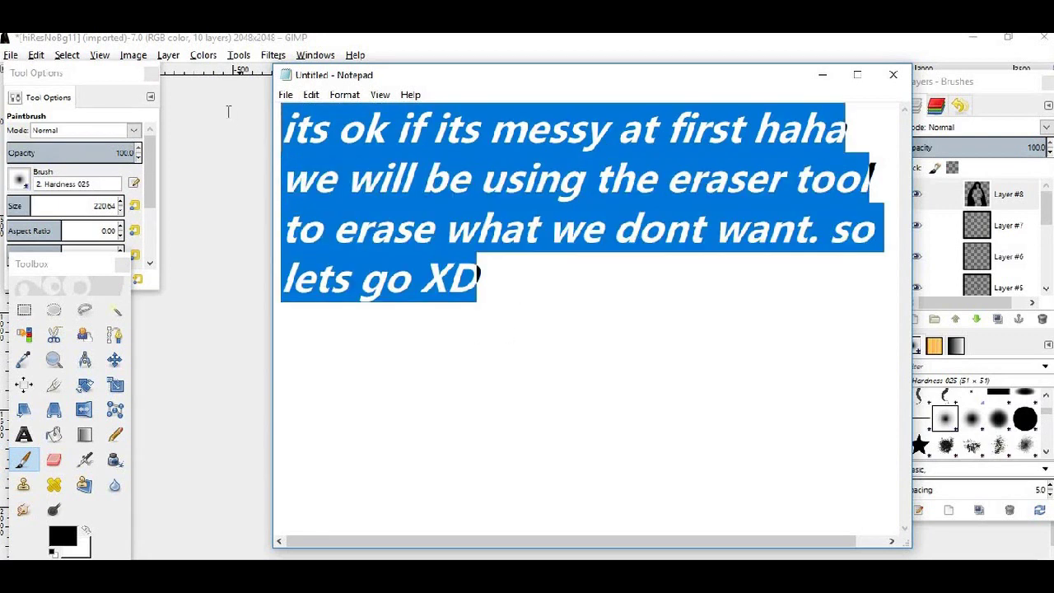
key(BackSpace)
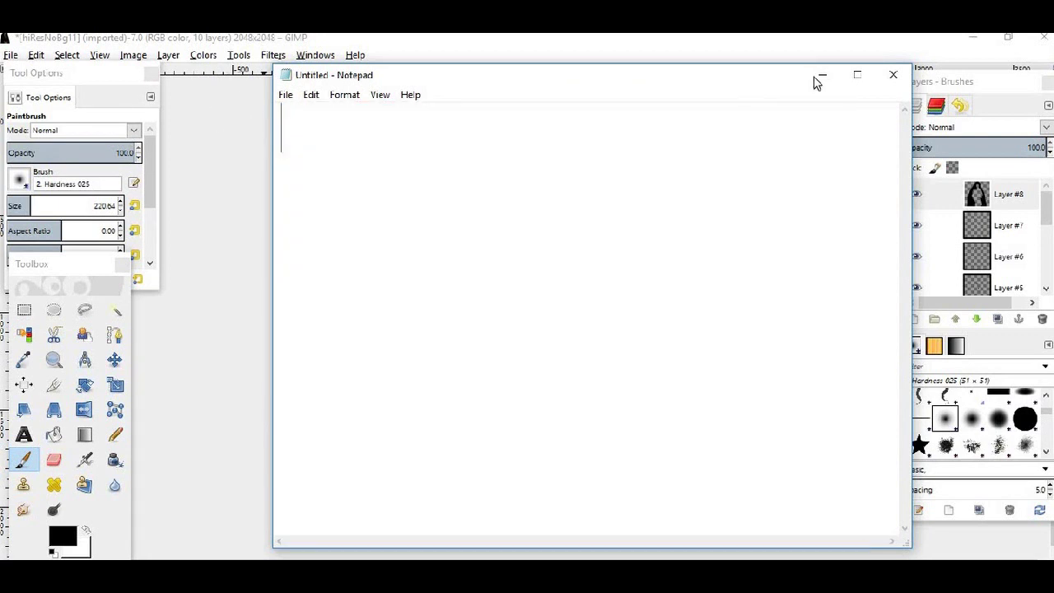
click(820, 76)
Select the Eraser and lower Layer #8's opacity to 41.
click(53, 459)
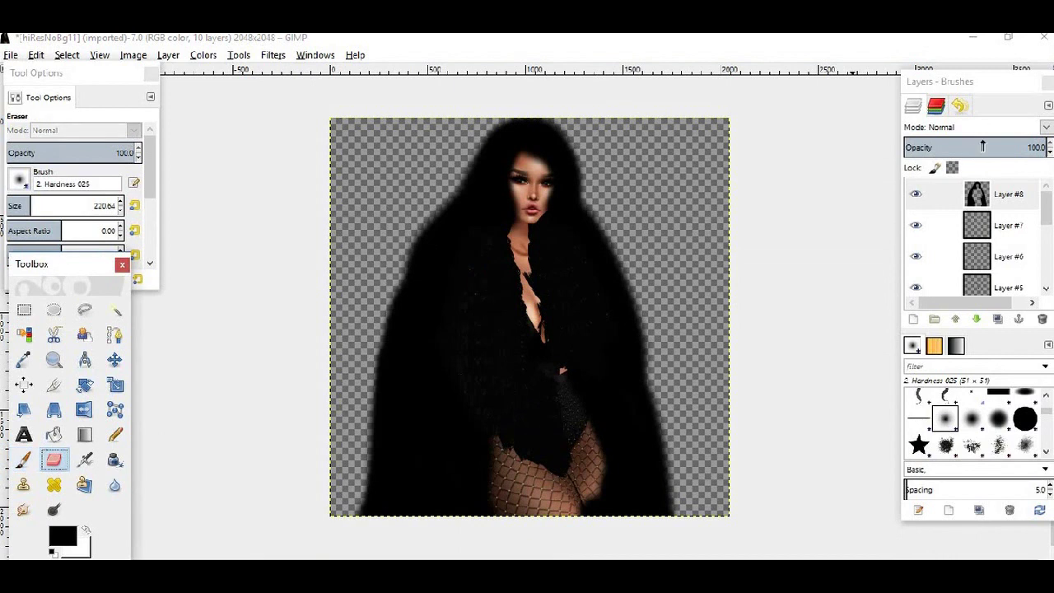
click(962, 147)
scroll(543, 166, up, 3)
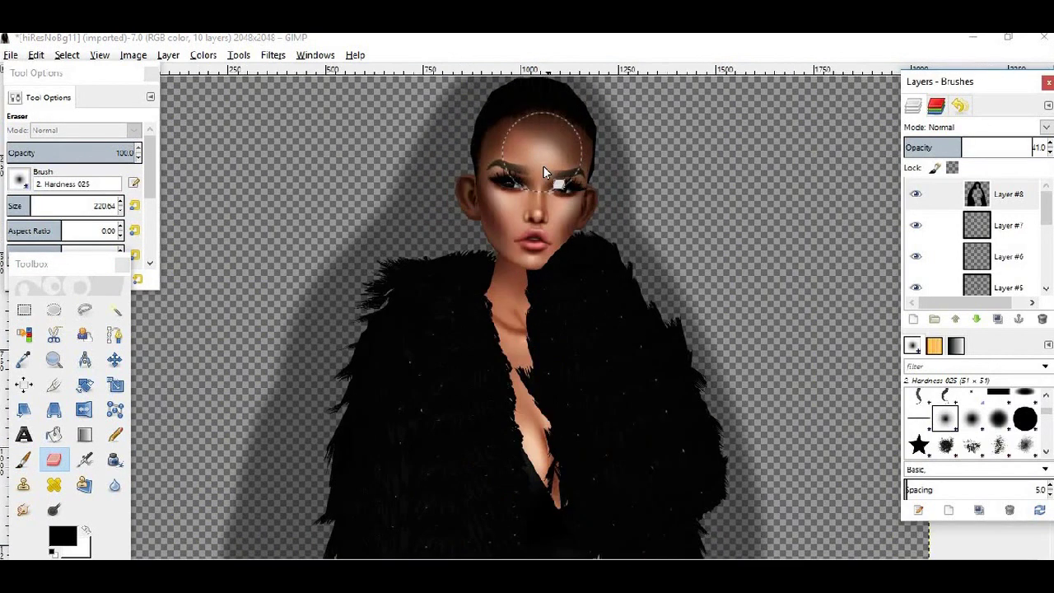
scroll(487, 232, up, 1)
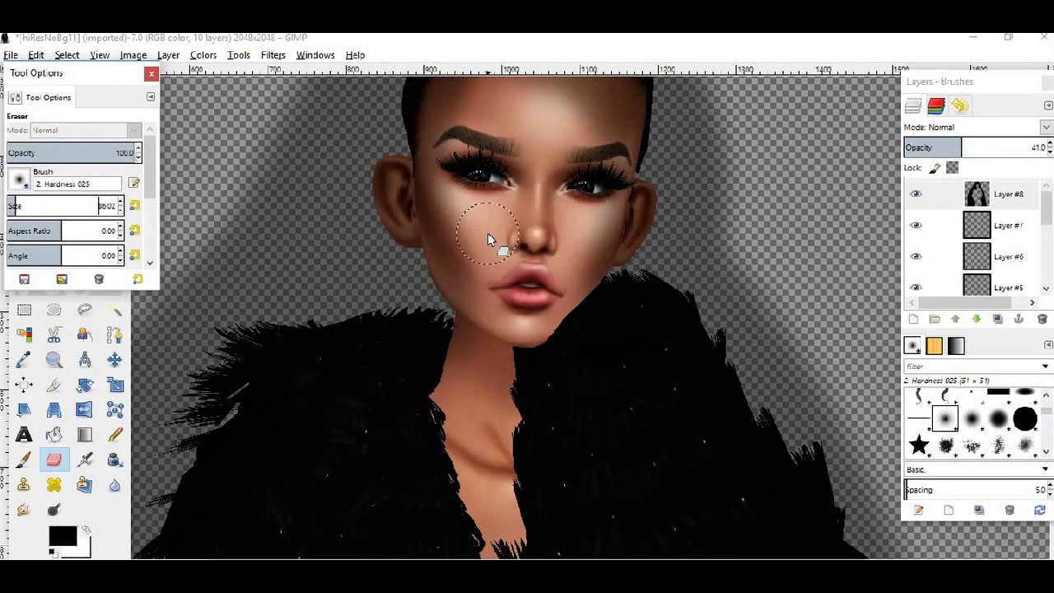
scroll(487, 233, up, 1)
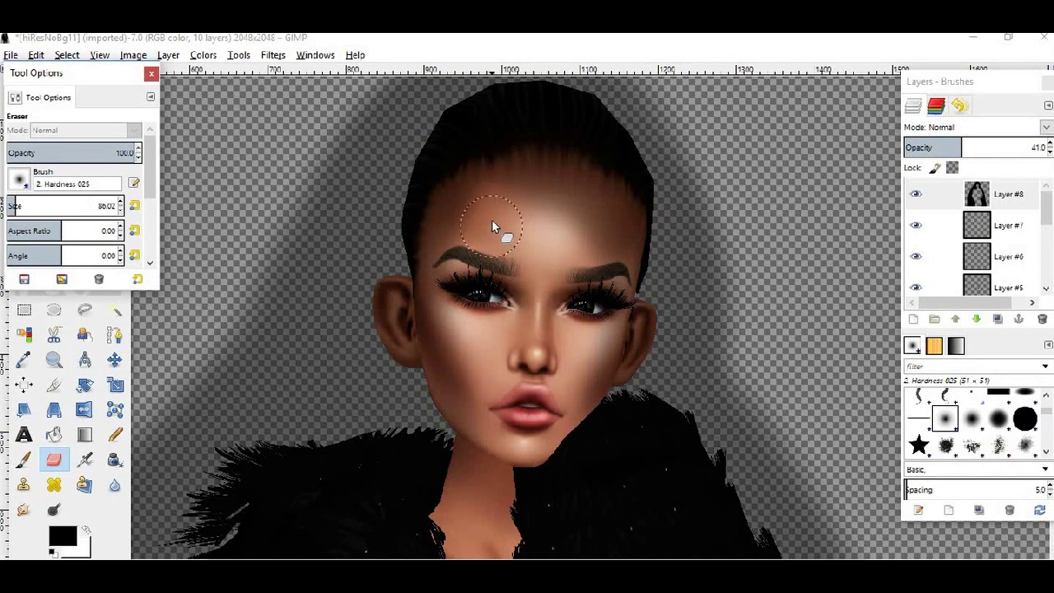
Erase the hair covering the forehead and face, with the eraser shrunk to about 50.
drag(490, 219, 443, 282)
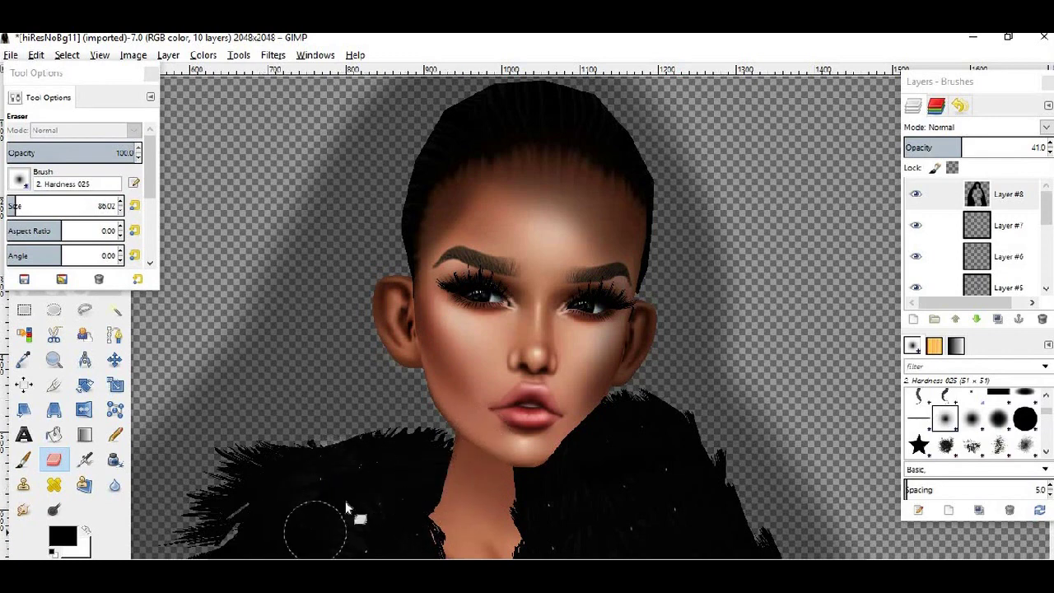
scroll(330, 437, down, 5)
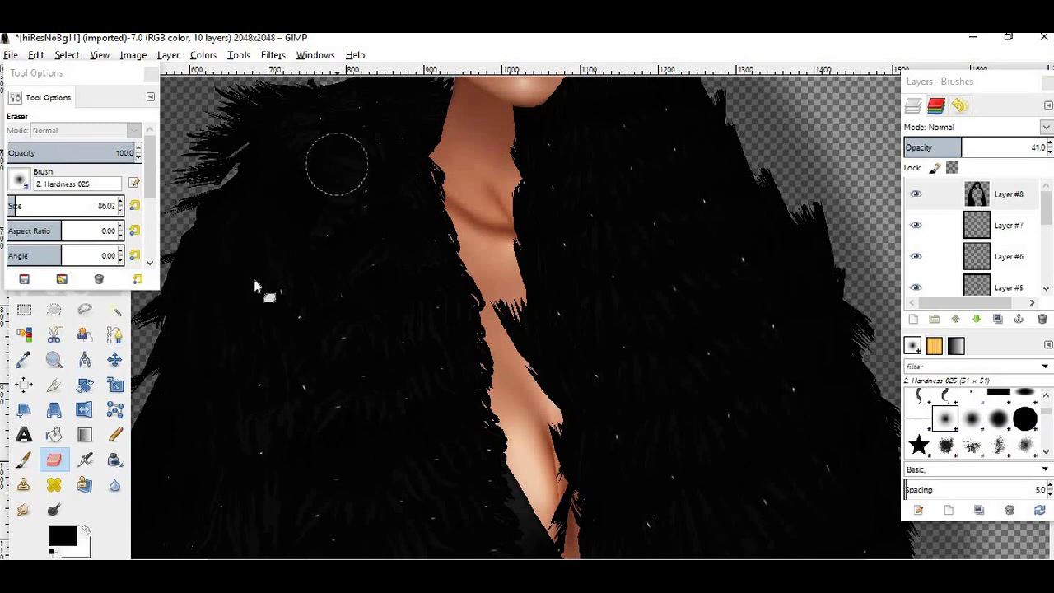
scroll(230, 412, down, 3)
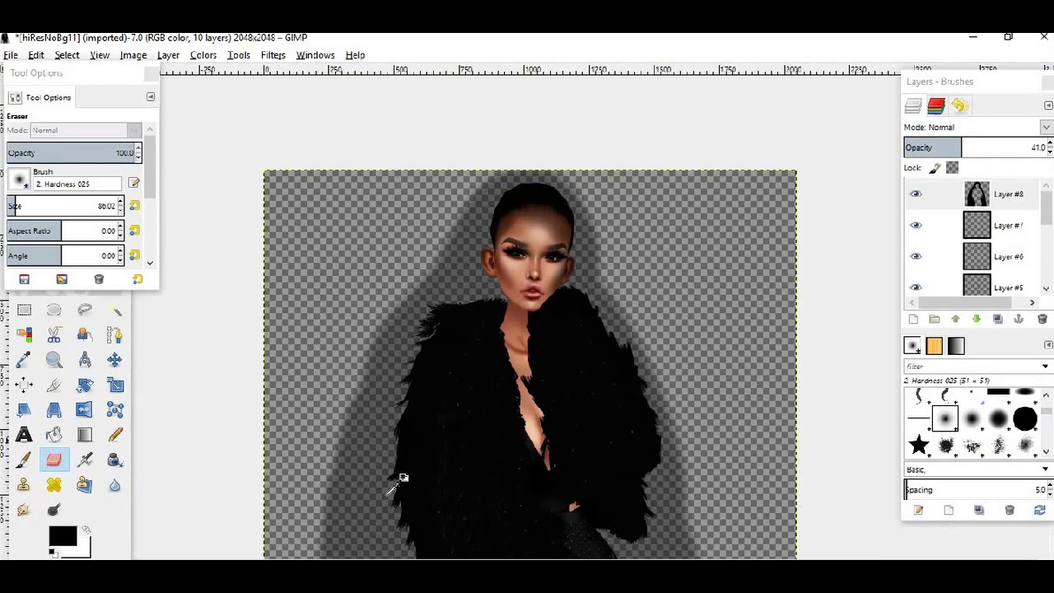
scroll(403, 478, up, 2)
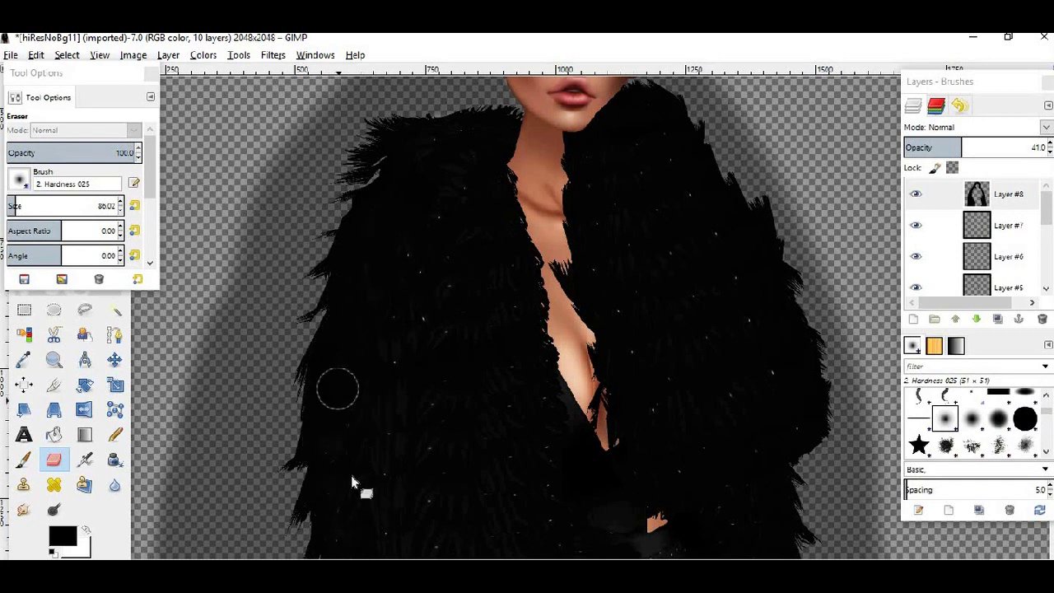
scroll(351, 475, down, 5)
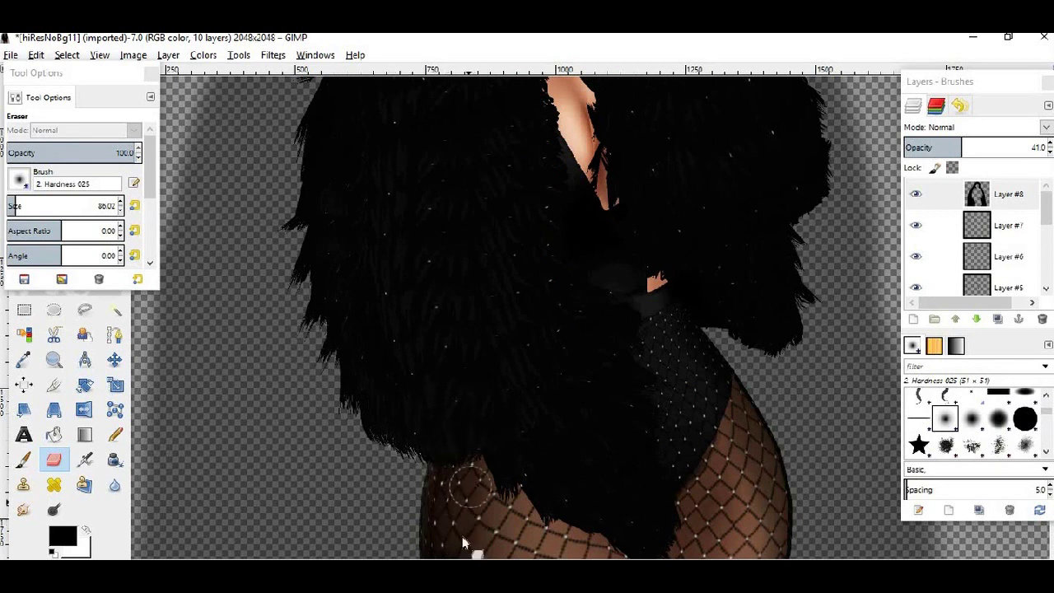
scroll(464, 543, down, 2)
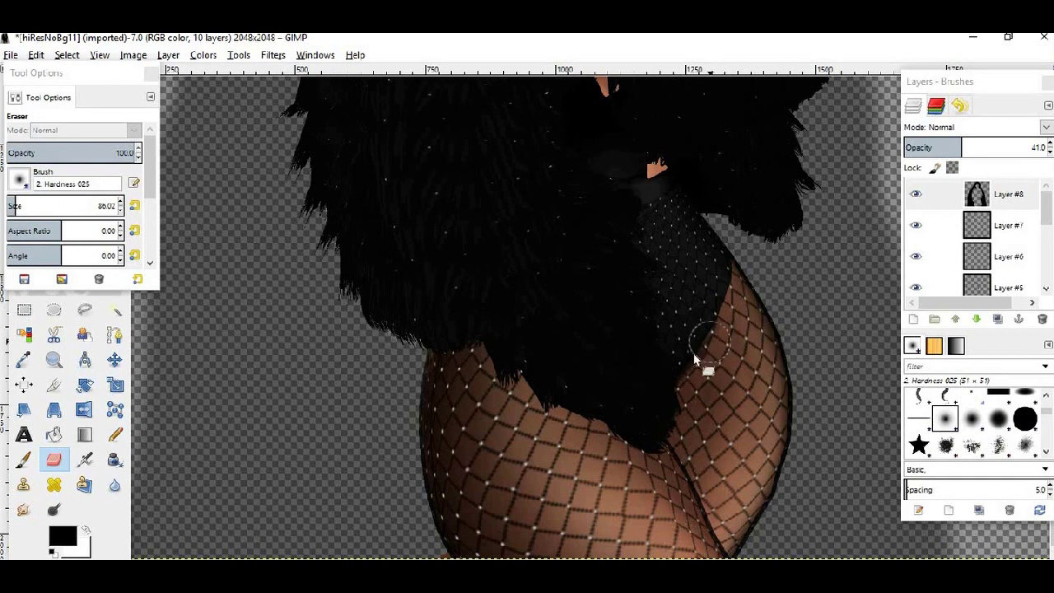
scroll(717, 362, up, 2)
scroll(779, 346, up, 2)
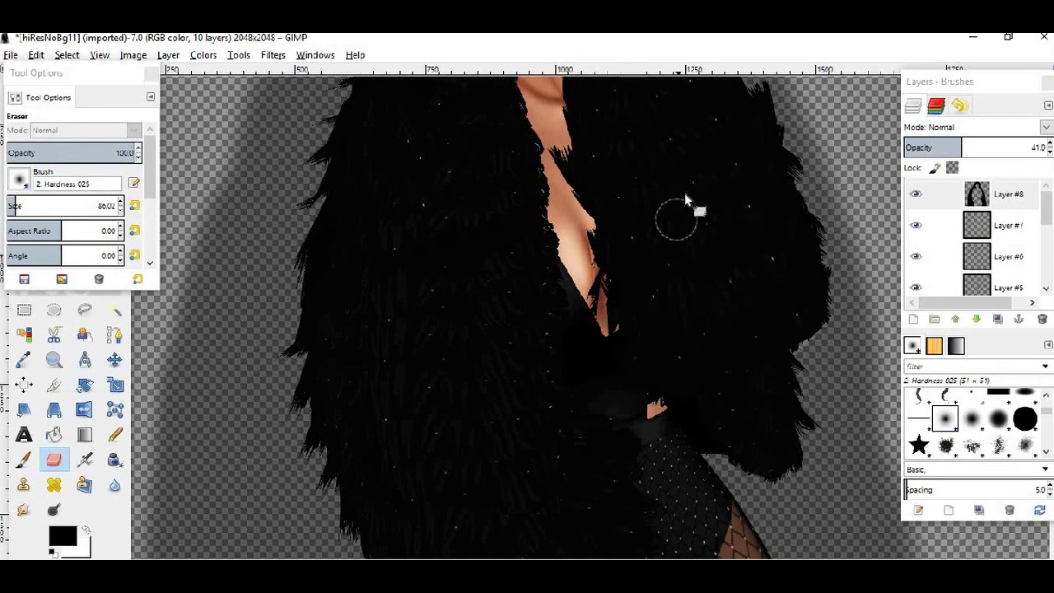
scroll(701, 309, up, 5)
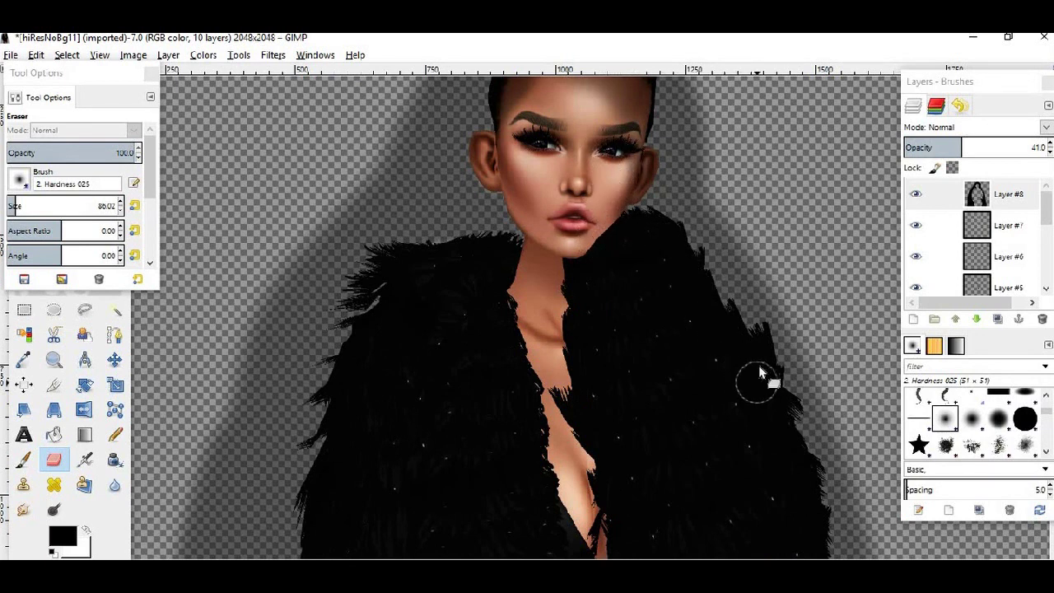
scroll(583, 305, up, 3)
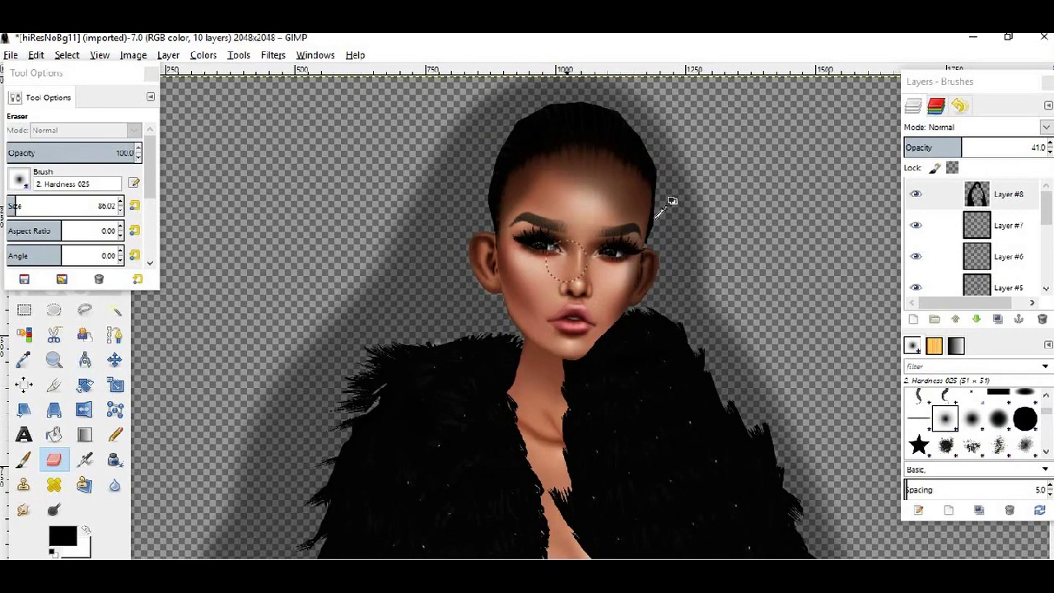
scroll(672, 201, up, 2)
click(13, 206)
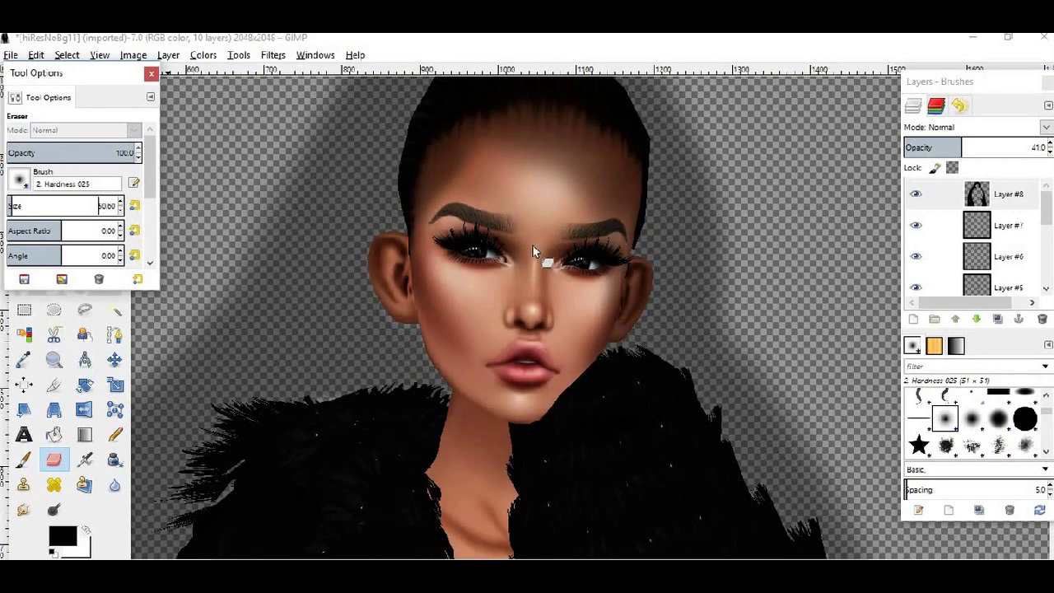
click(539, 198)
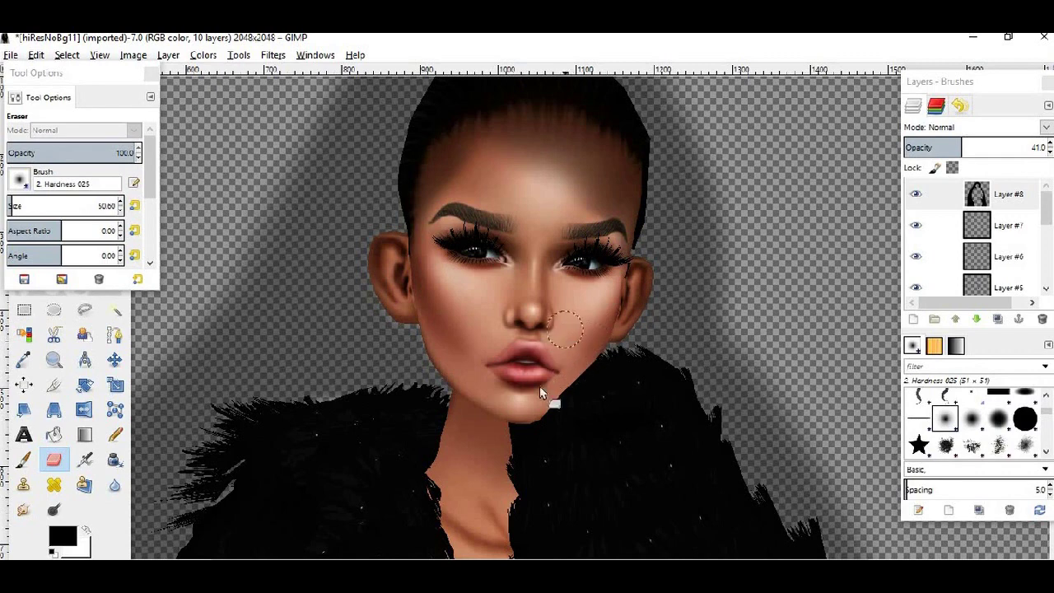
Restore Layer #8's opacity to 100.
click(970, 148)
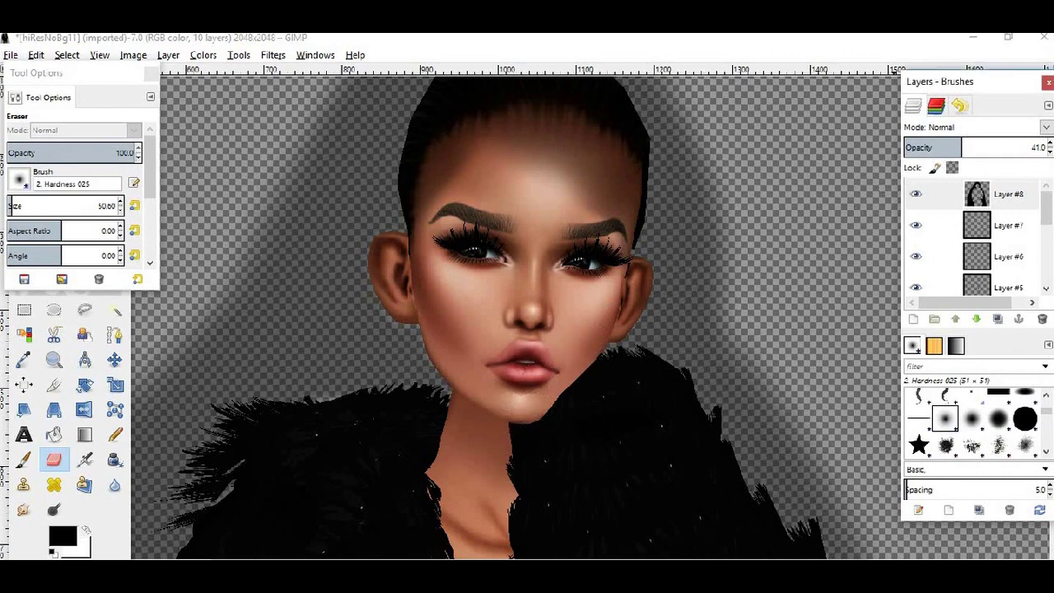
text(100)
key(Return)
scroll(563, 338, down, 3)
scroll(563, 338, down, 1)
scroll(212, 370, up, 1)
scroll(213, 370, up, 1)
Smudge the fringe under the earlobe and set the brush size to 57.68.
click(24, 509)
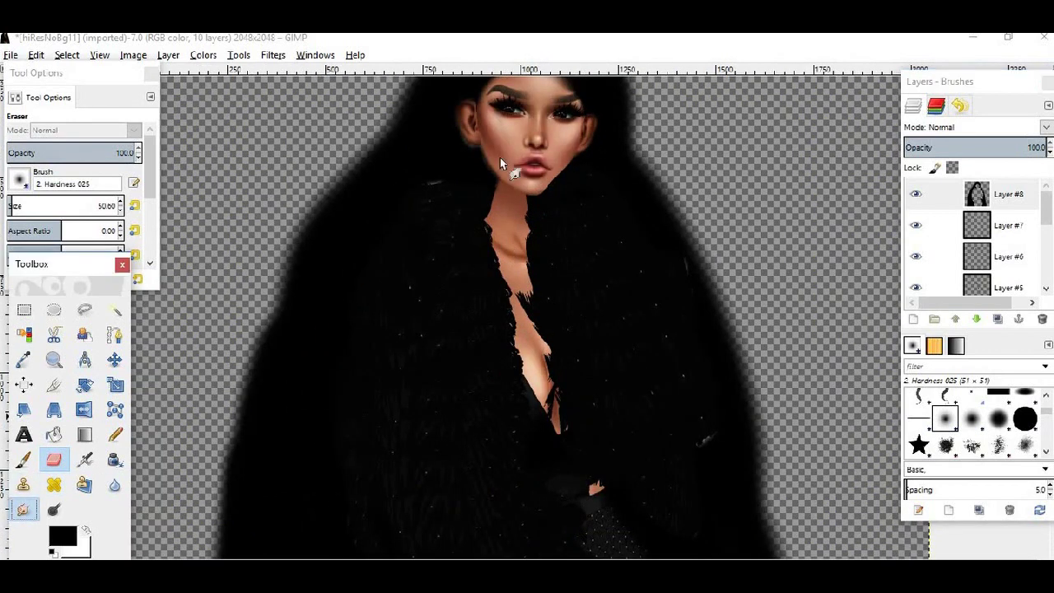
scroll(400, 156, up, 3)
mouse_move(393, 145)
mouse_down()
mouse_move(480, 191)
mouse_move(442, 197)
mouse_up()
click(13, 204)
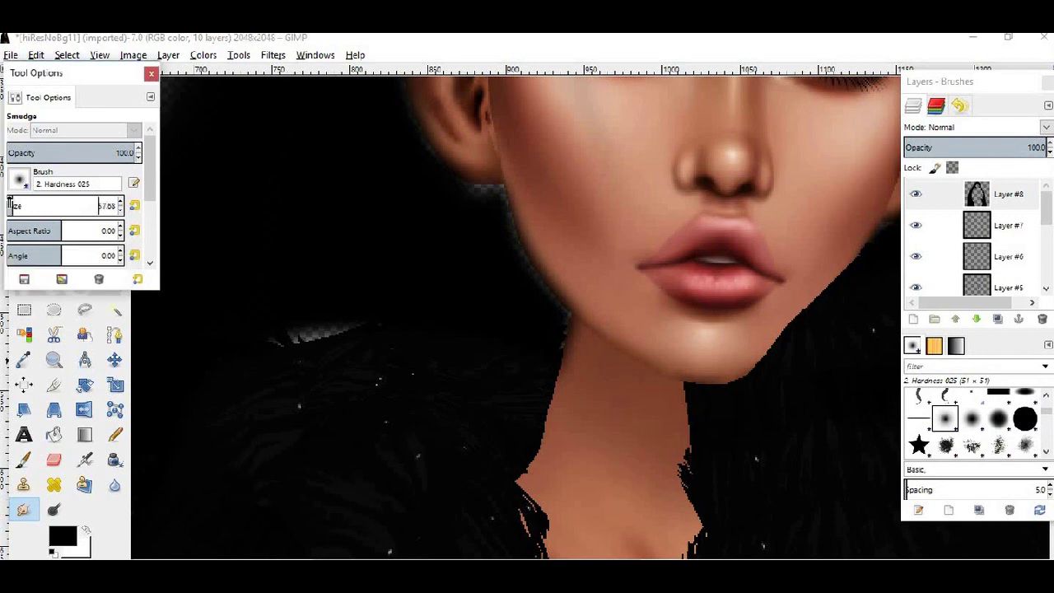
Paint black hair over the fringe near the neck and below the earlobe toward the jawline.
click(23, 459)
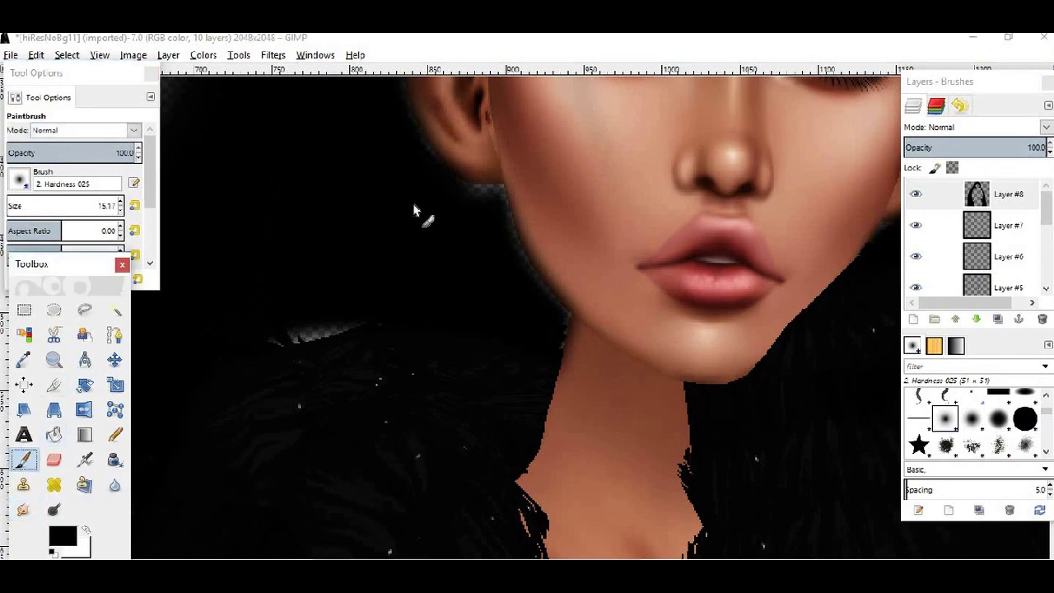
mouse_move(409, 142)
mouse_down()
mouse_move(483, 193)
mouse_move(475, 197)
mouse_move(566, 317)
mouse_up()
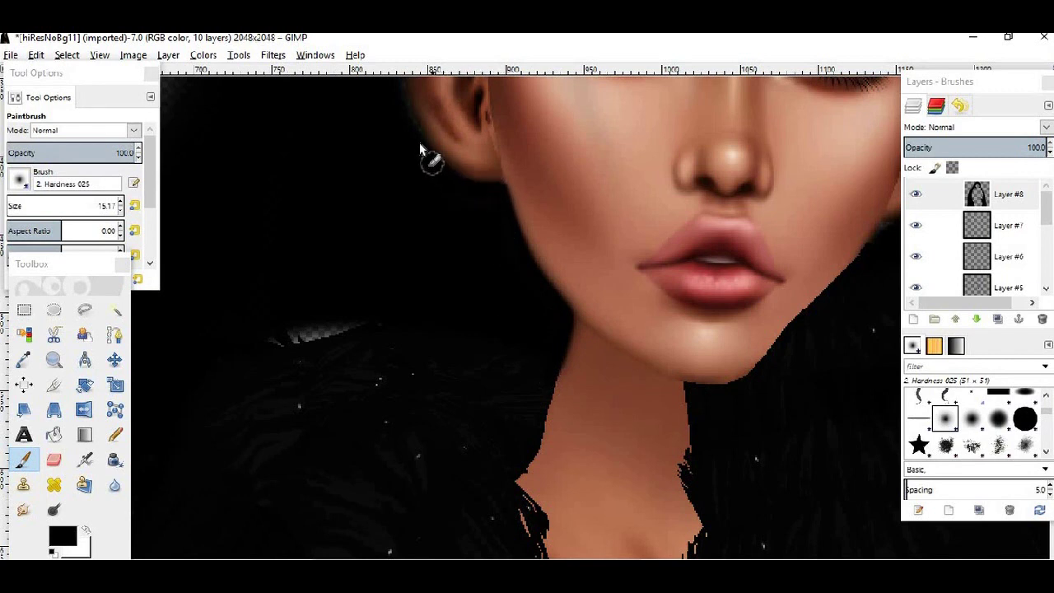
scroll(428, 206, up, 3)
scroll(449, 286, up, 3)
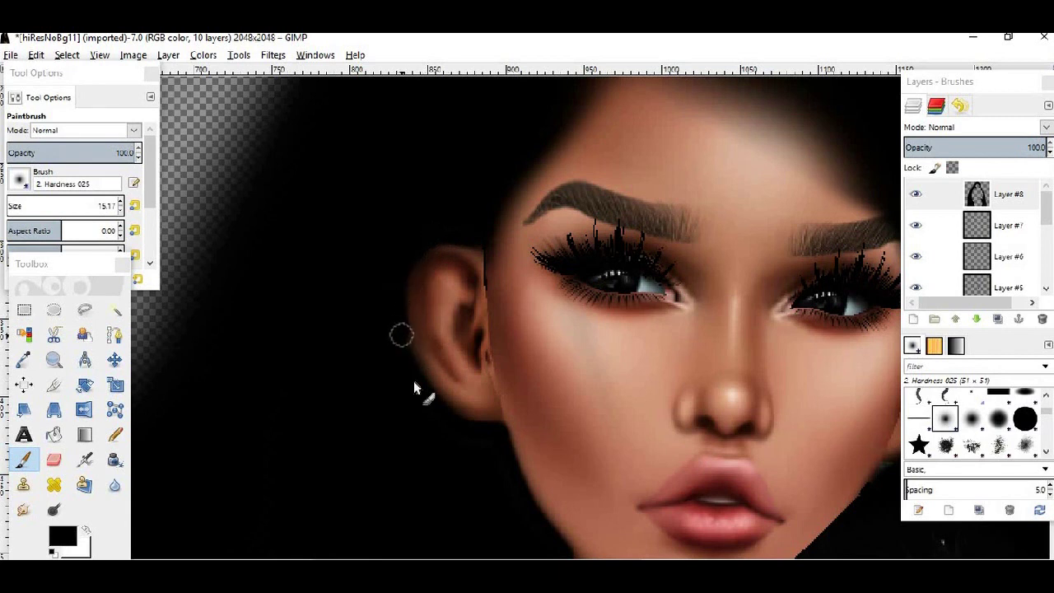
scroll(565, 404, down, 3)
scroll(725, 387, up, 3)
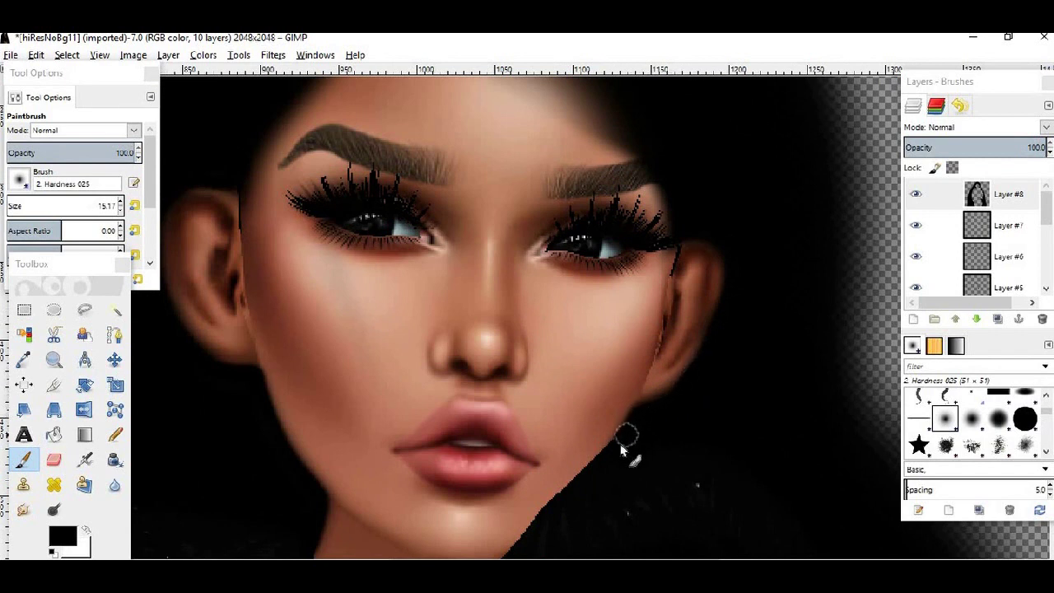
mouse_move(636, 408)
mouse_down()
mouse_move(631, 436)
mouse_move(566, 502)
mouse_up()
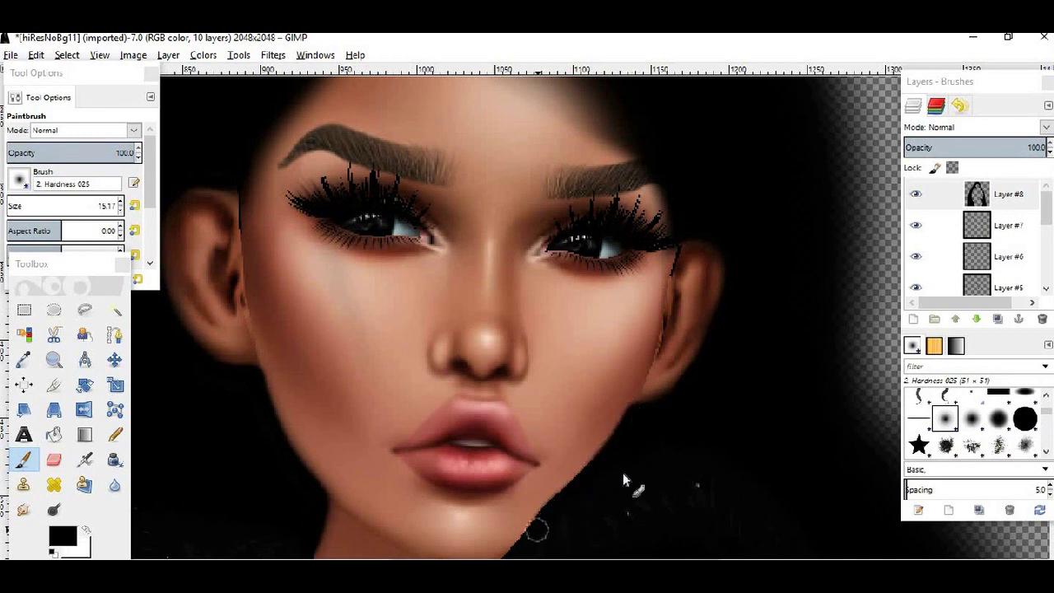
key(minus)
key(minus)
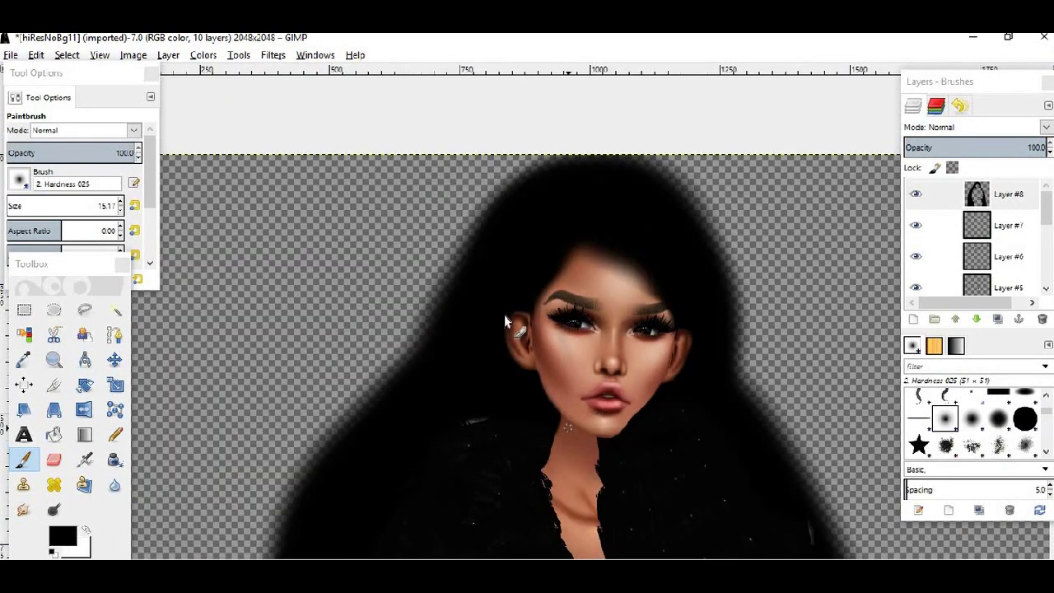
scroll(505, 321, down, 5)
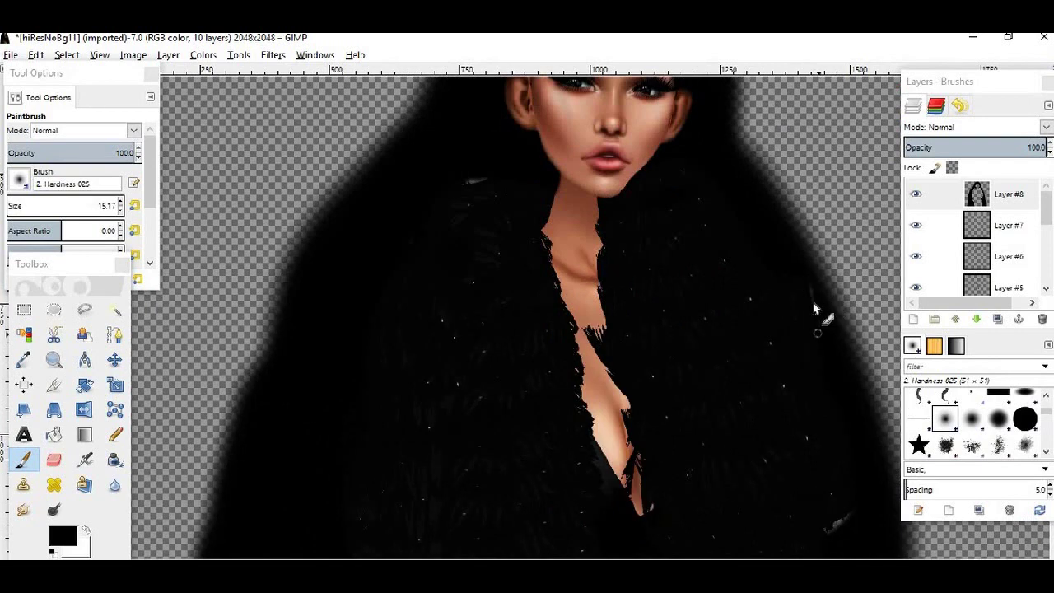
scroll(804, 461, down, 5)
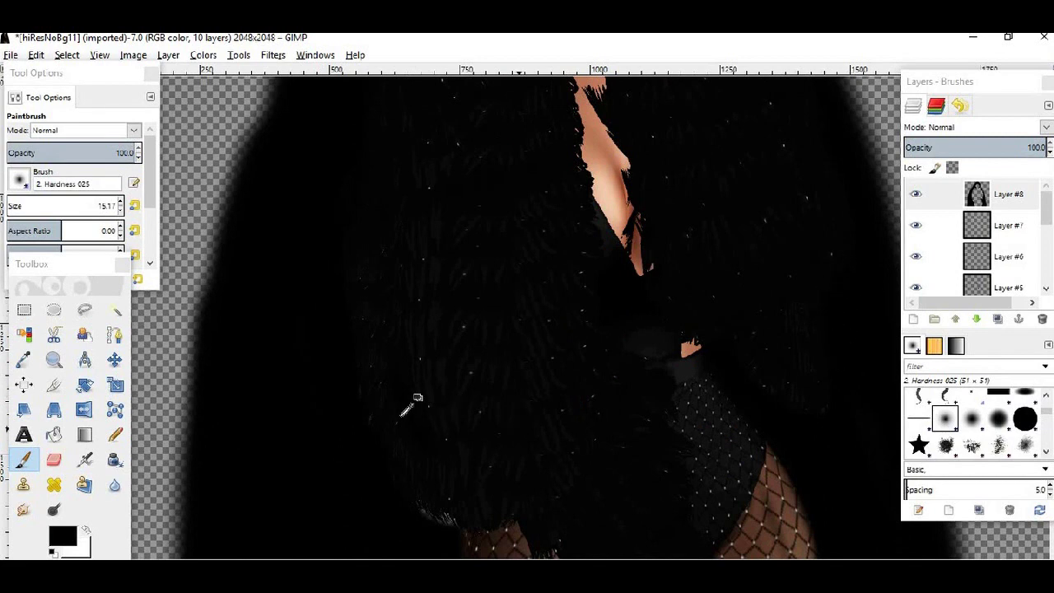
ctrl+scroll(330, 435, down, 1)
ctrl+scroll(324, 433, down, 1)
scroll(477, 412, up, 3)
scroll(409, 454, down, 3)
ctrl+scroll(434, 512, up, 1)
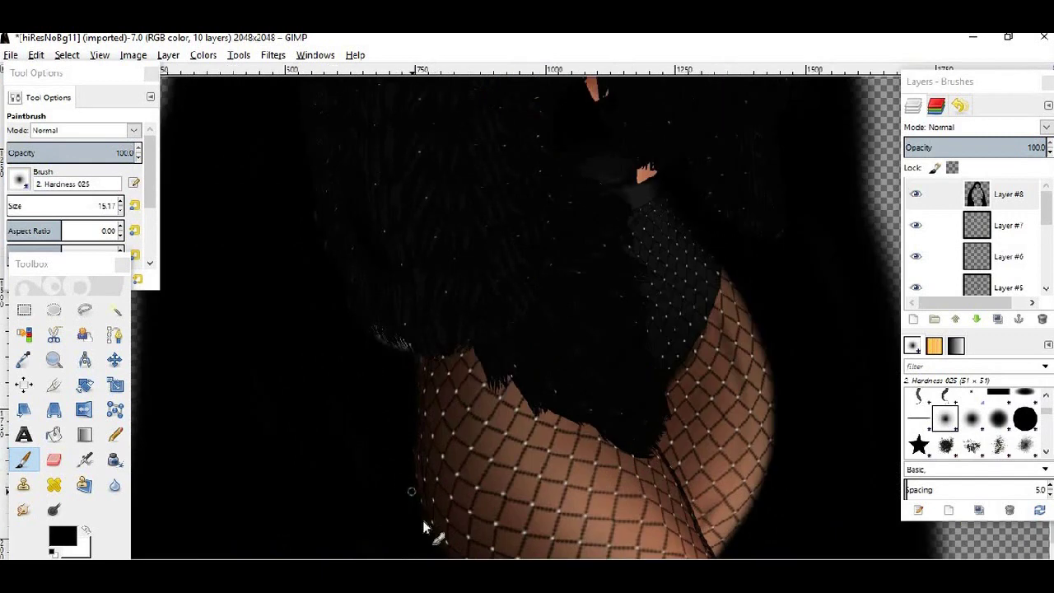
ctrl+scroll(517, 372, down, 2)
scroll(504, 391, up, 3)
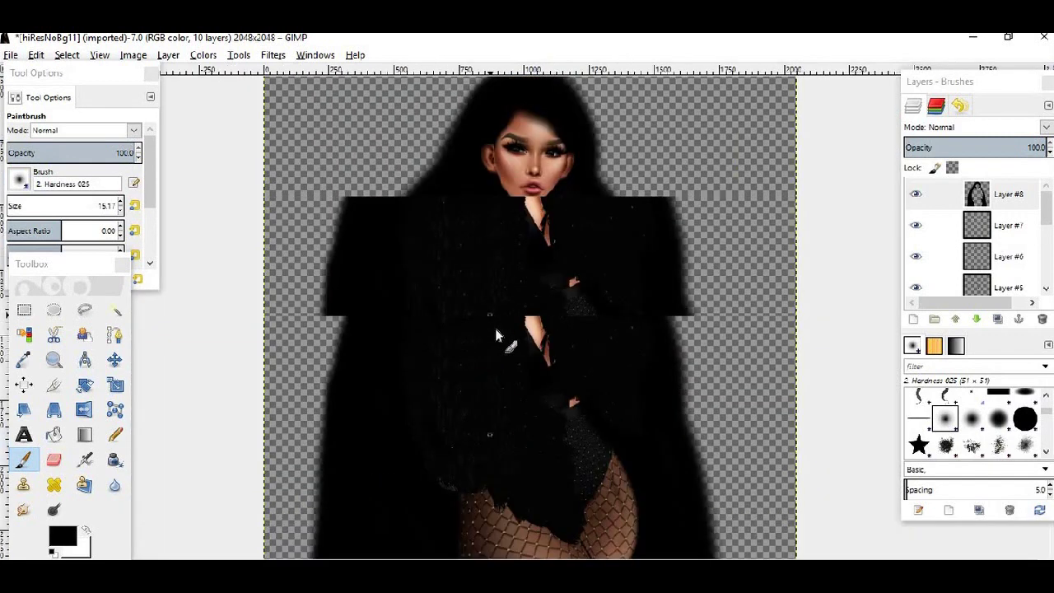
Enlarge the Eraser to 121.45 and erase stray dark streaks along the hair's right edge.
click(53, 460)
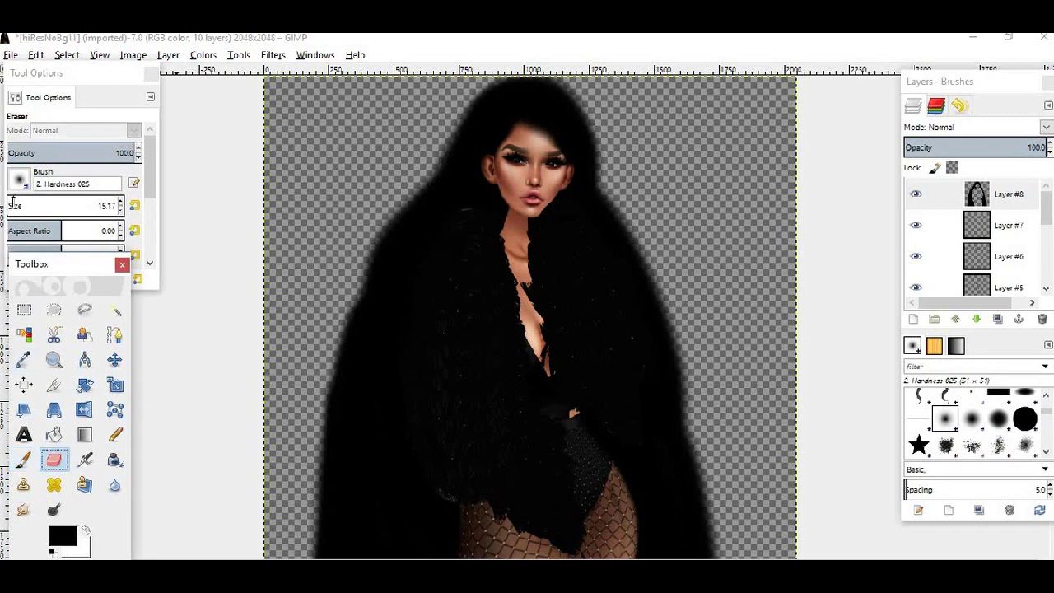
drag(15, 205, 99, 205)
drag(18, 204, 416, 97)
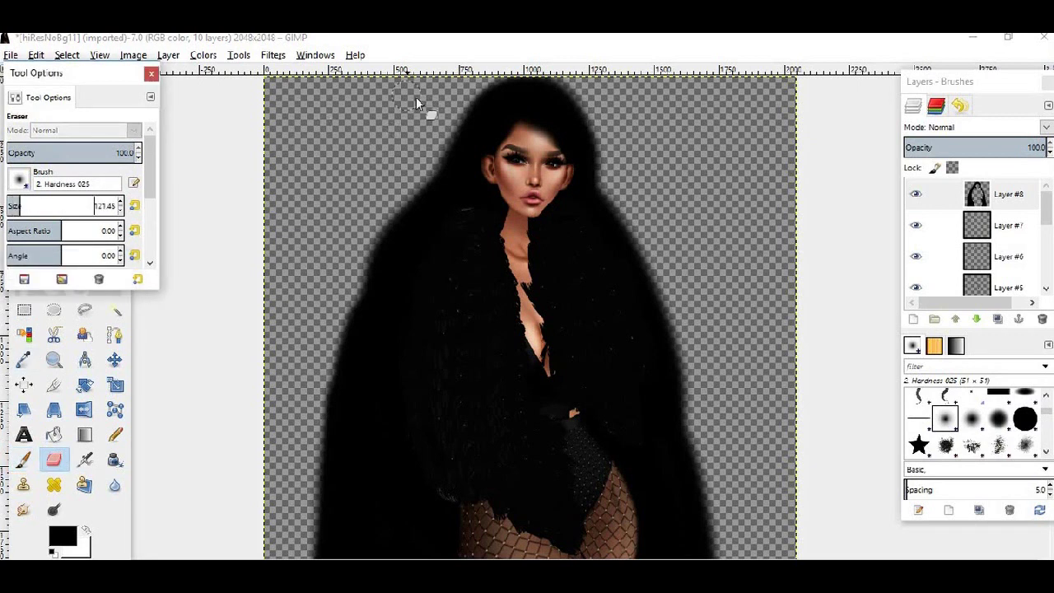
click(607, 96)
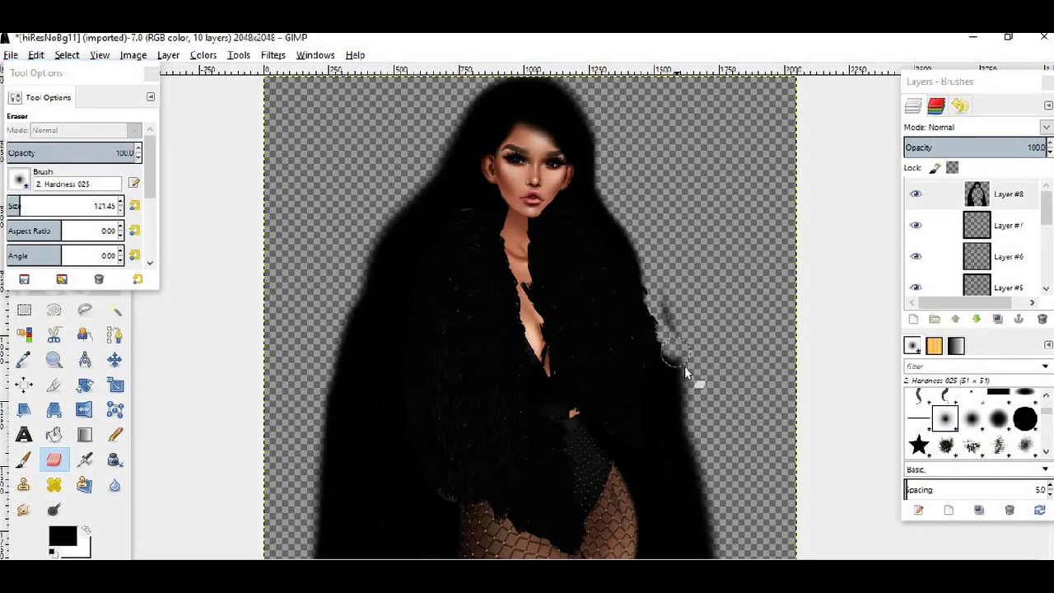
drag(679, 469, 714, 550)
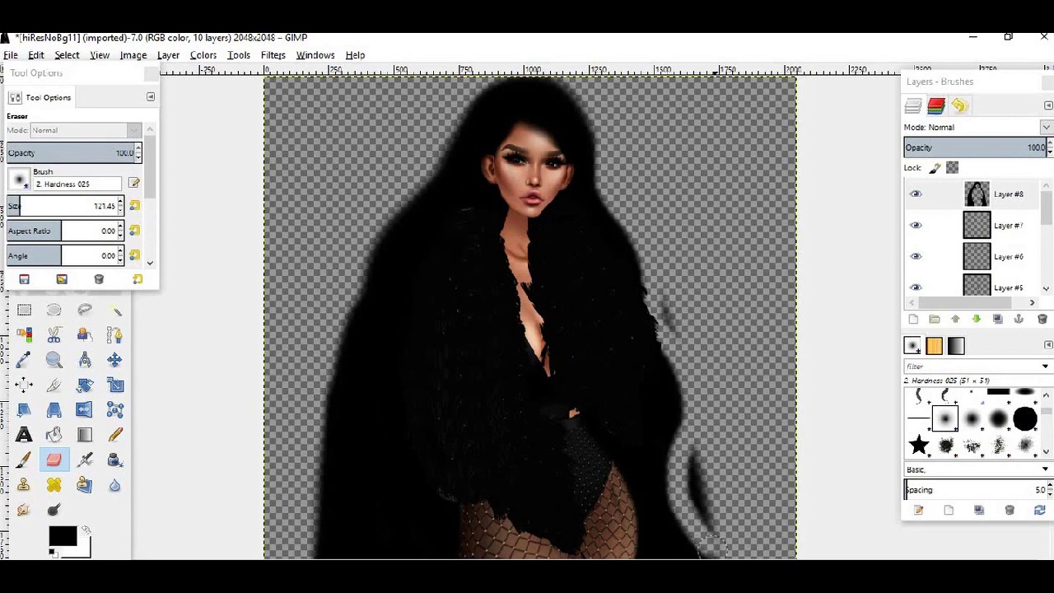
drag(690, 485, 703, 492)
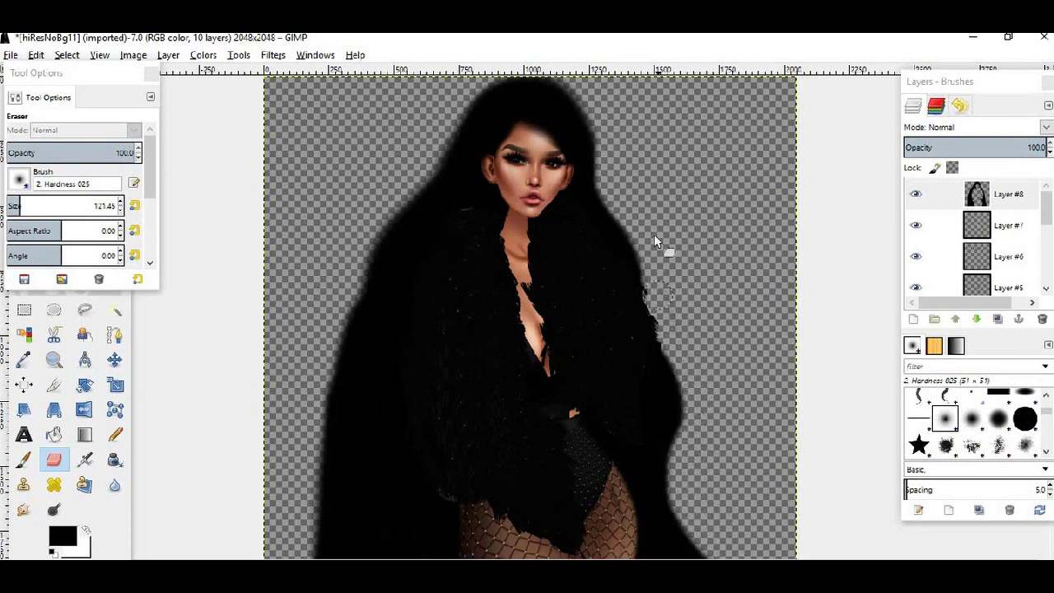
scroll(686, 409, down, 2)
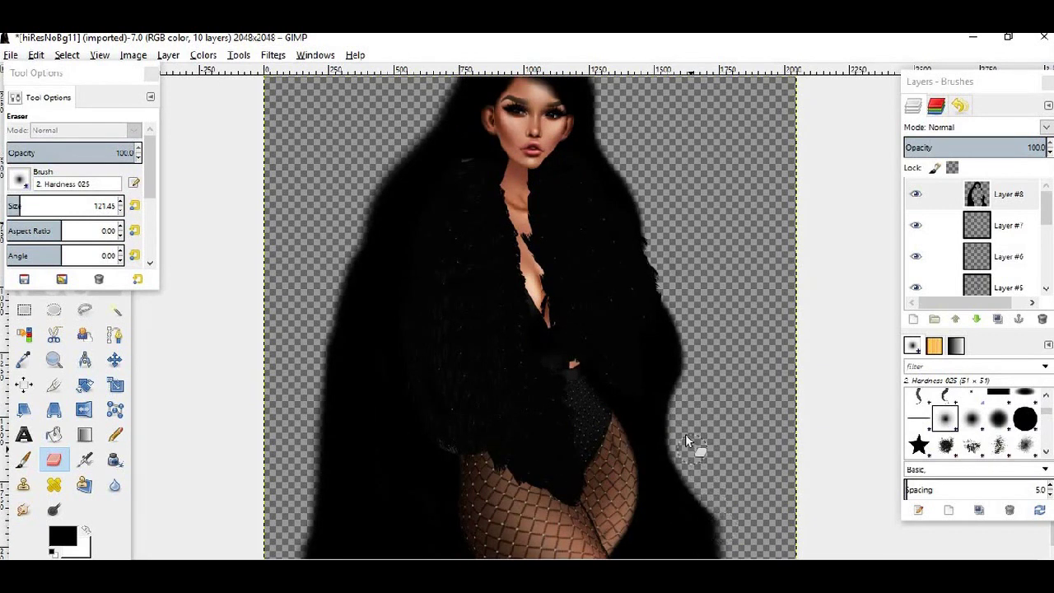
drag(719, 521, 718, 549)
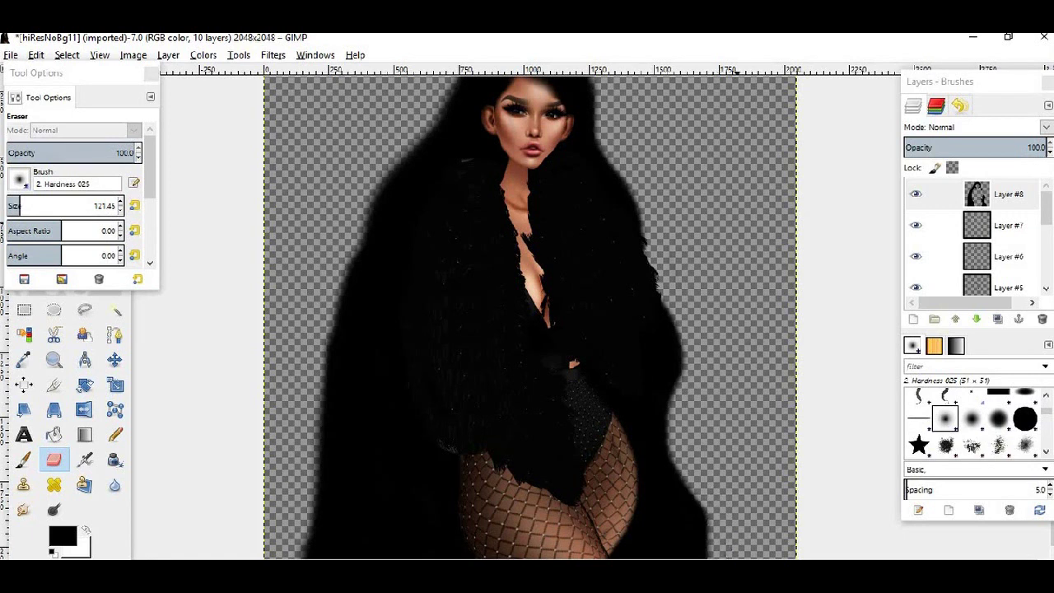
scroll(387, 280, up, 2)
Trim the hair's left edge from the head down to the lower strands, undoing one bad stroke.
mouse_move(465, 90)
mouse_down()
mouse_move(437, 188)
mouse_move(410, 208)
mouse_move(390, 270)
mouse_move(383, 356)
mouse_up()
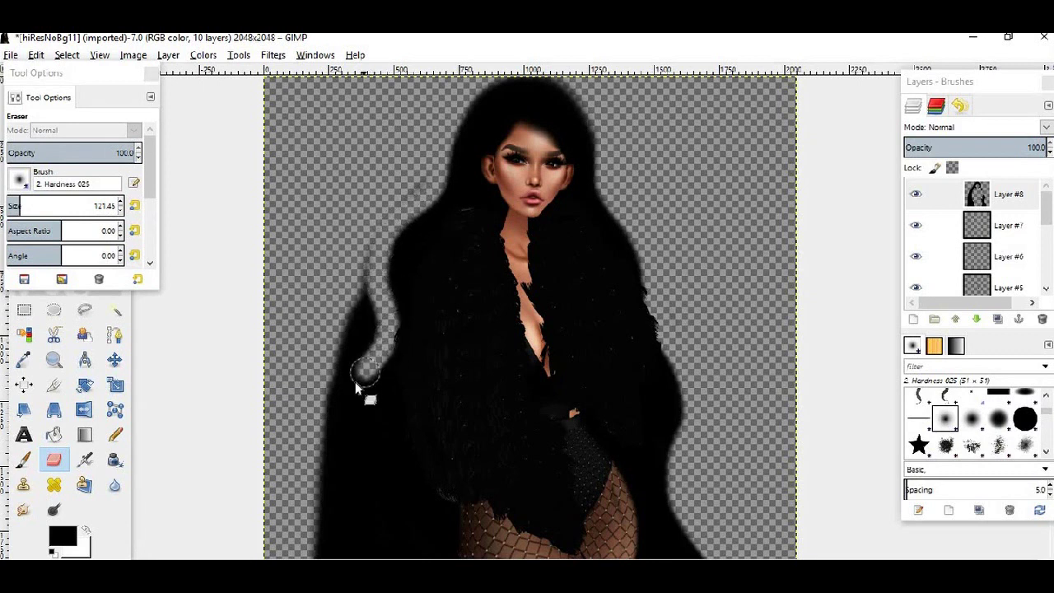
key(ctrl+z)
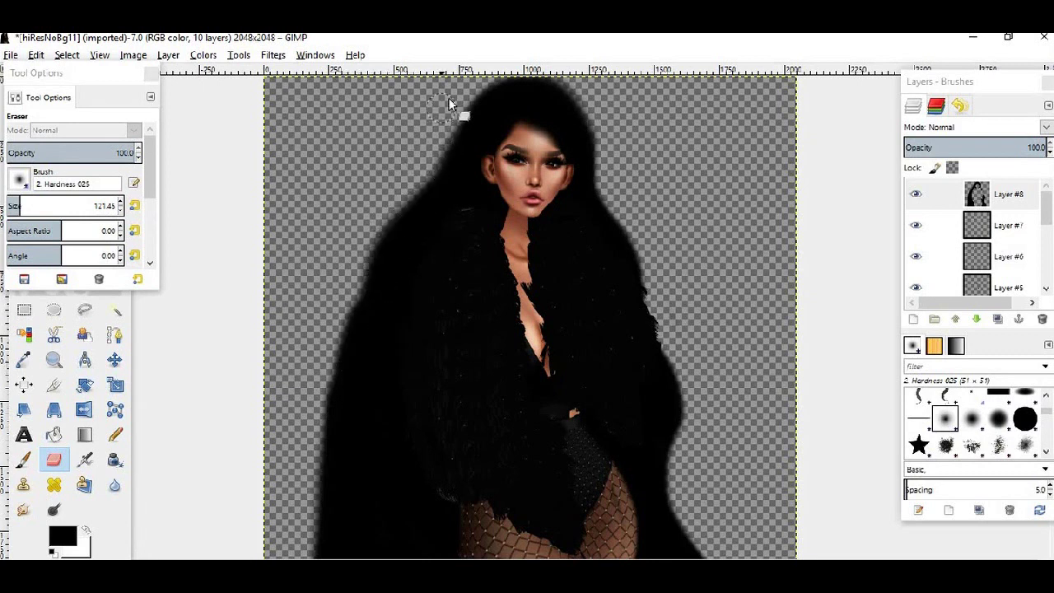
mouse_move(442, 140)
mouse_down()
mouse_move(426, 196)
mouse_move(388, 243)
mouse_move(370, 325)
mouse_up()
drag(368, 367, 345, 397)
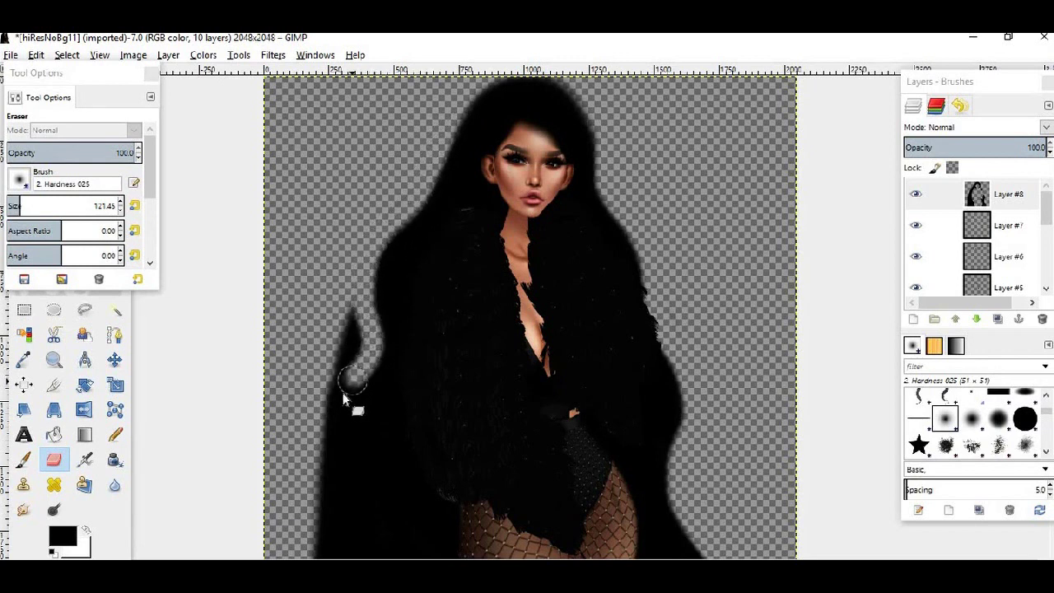
drag(353, 475, 341, 519)
mouse_move(323, 553)
mouse_down()
mouse_move(346, 330)
mouse_move(337, 363)
mouse_up()
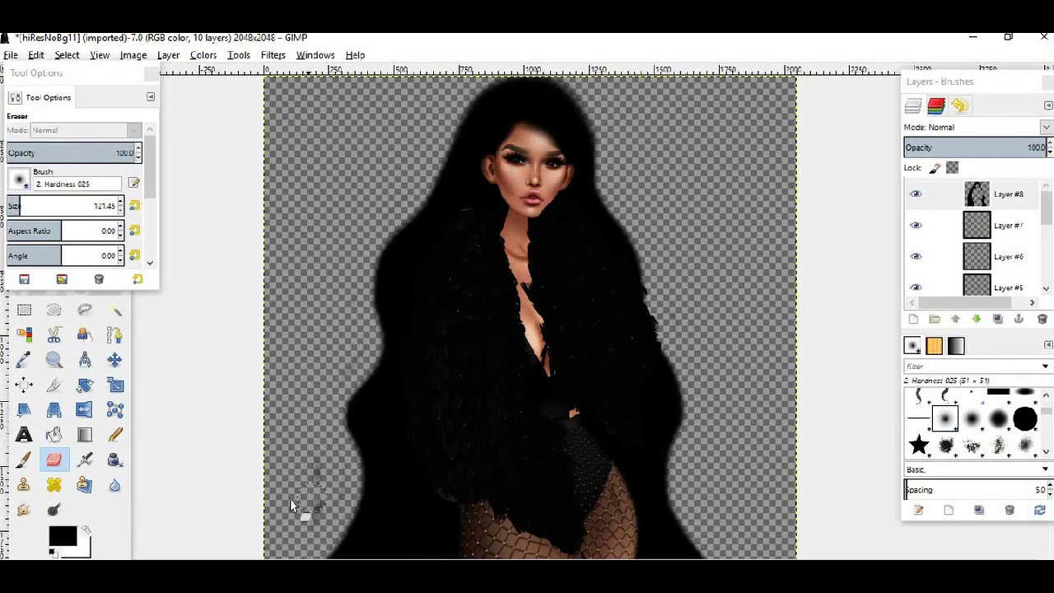
scroll(311, 433, down, 2)
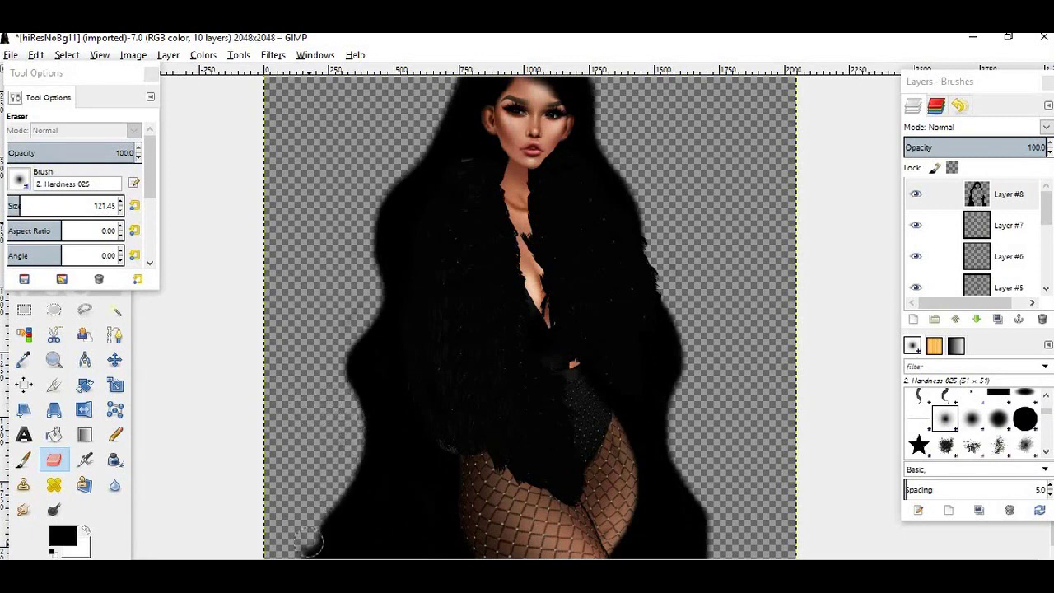
scroll(445, 458, up, 1)
scroll(474, 396, down, 1)
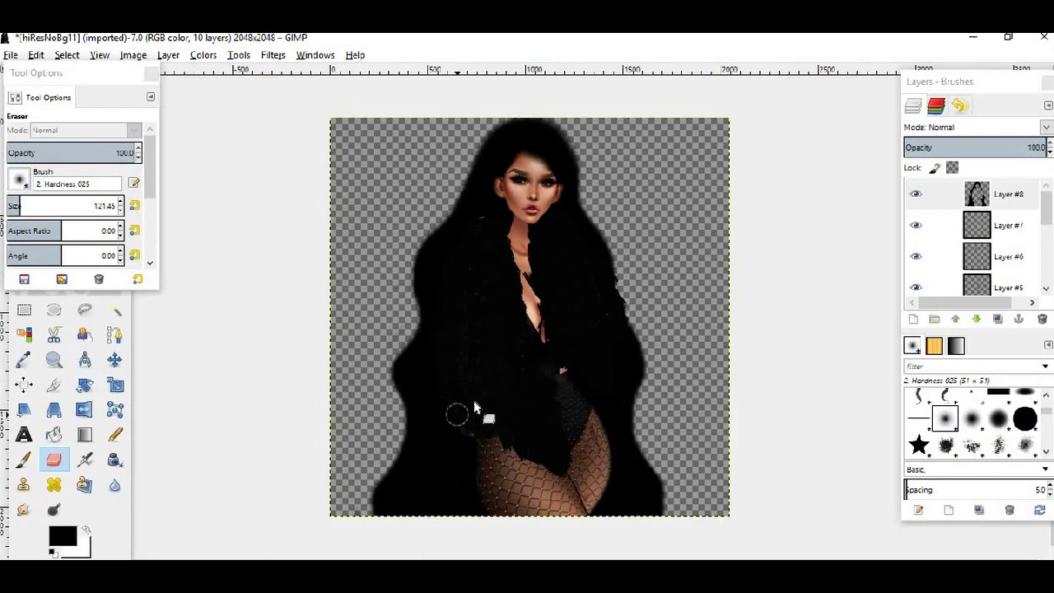
scroll(544, 355, up, 3)
scroll(560, 338, down, 1)
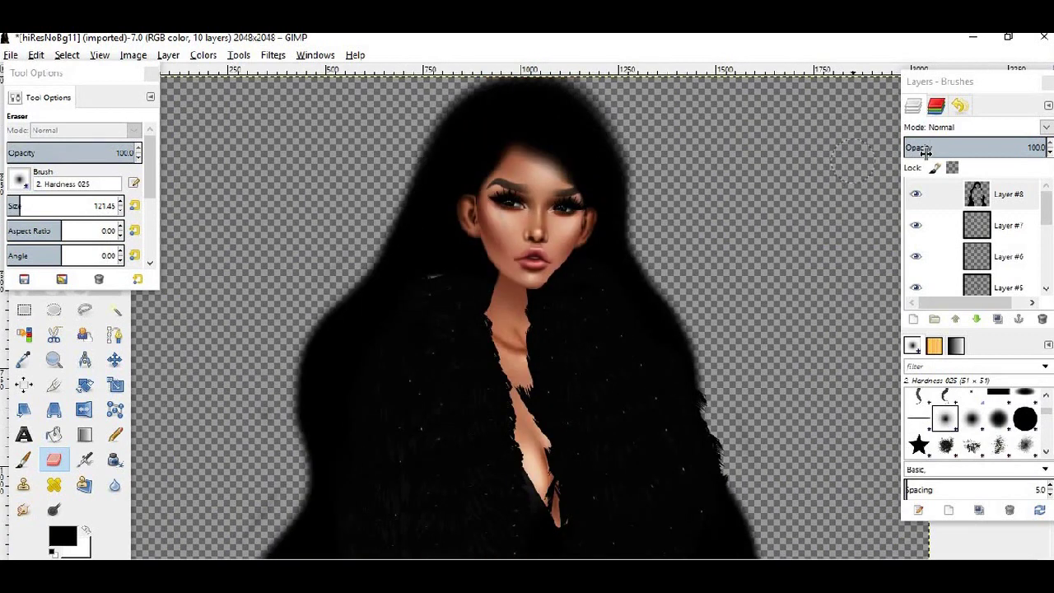
scroll(580, 143, up, 2)
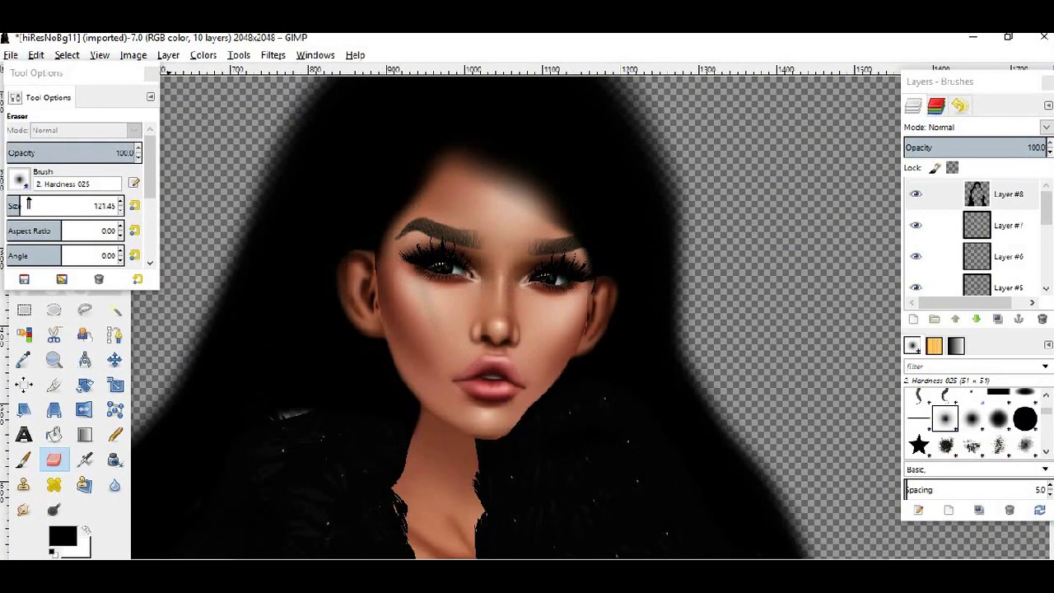
Shrink the Eraser to 43.51 and erase hair shadow from the forehead and right brow.
click(14, 205)
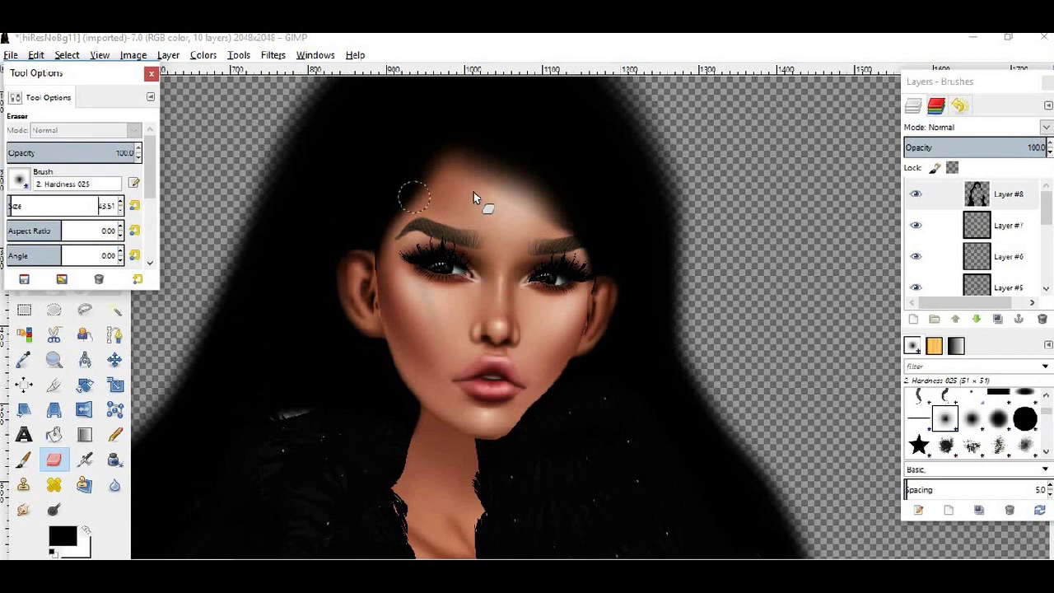
mouse_move(432, 202)
mouse_down()
mouse_move(459, 176)
mouse_move(514, 195)
mouse_move(486, 180)
mouse_up()
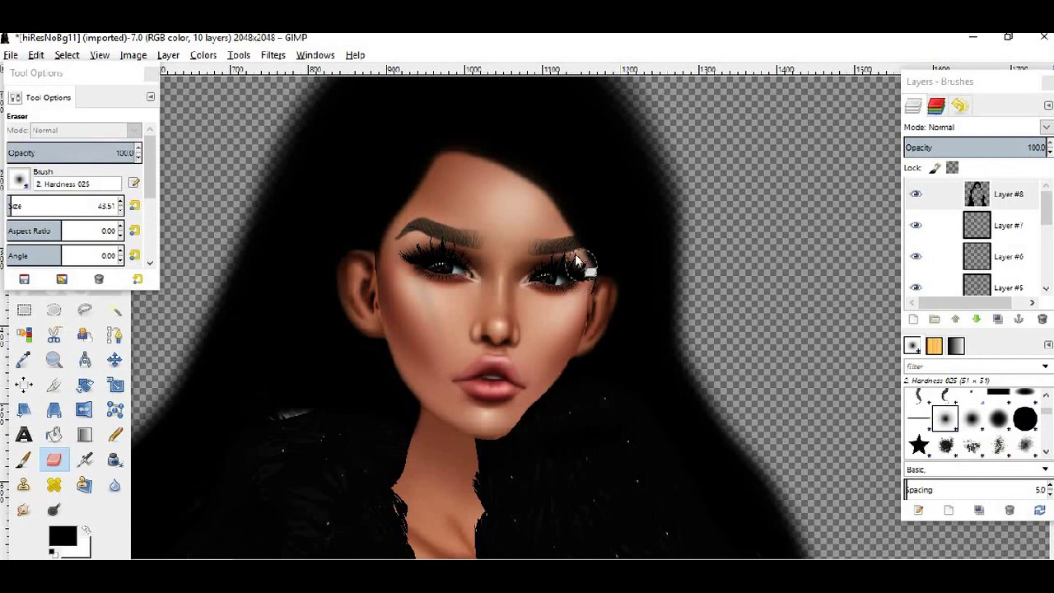
drag(574, 280, 538, 205)
scroll(517, 317, down, 3)
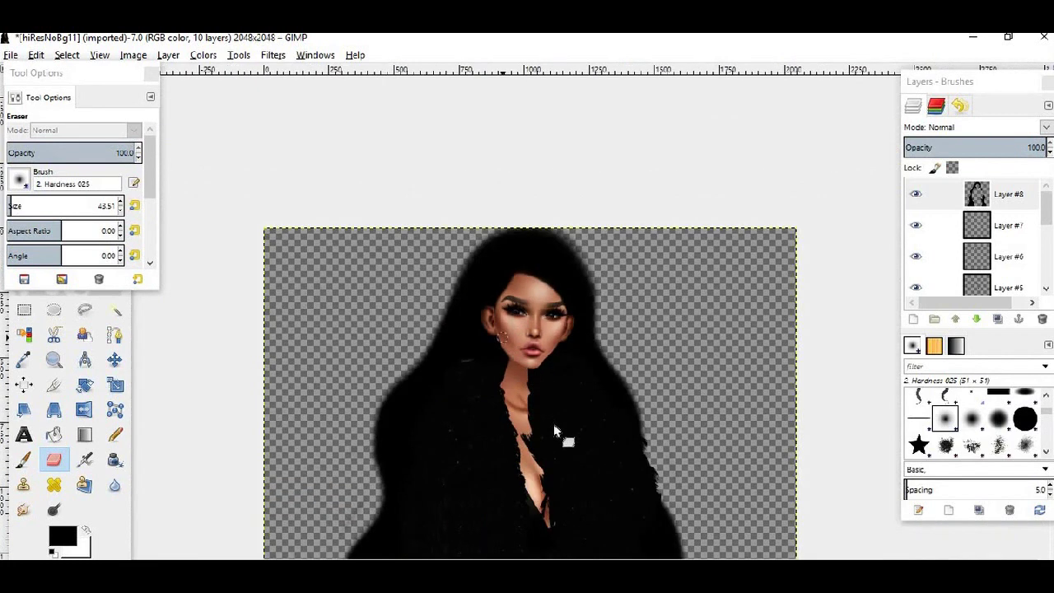
scroll(736, 455, down, 3)
scroll(757, 508, up, 3)
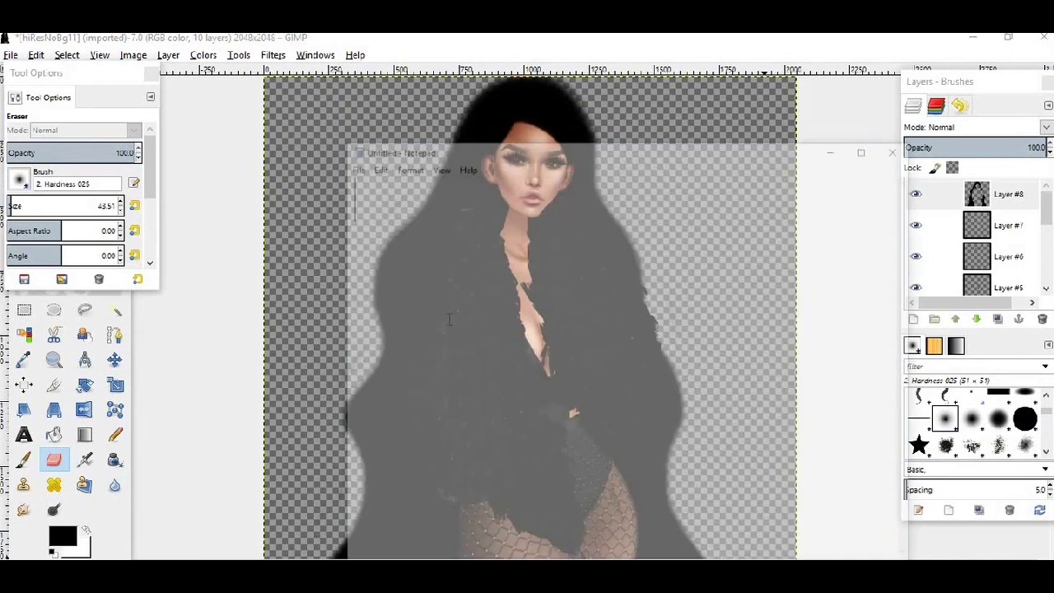
Write a Notepad note about the hair brush downloaded from DeviantArt, then erase all its text.
text(now i will)
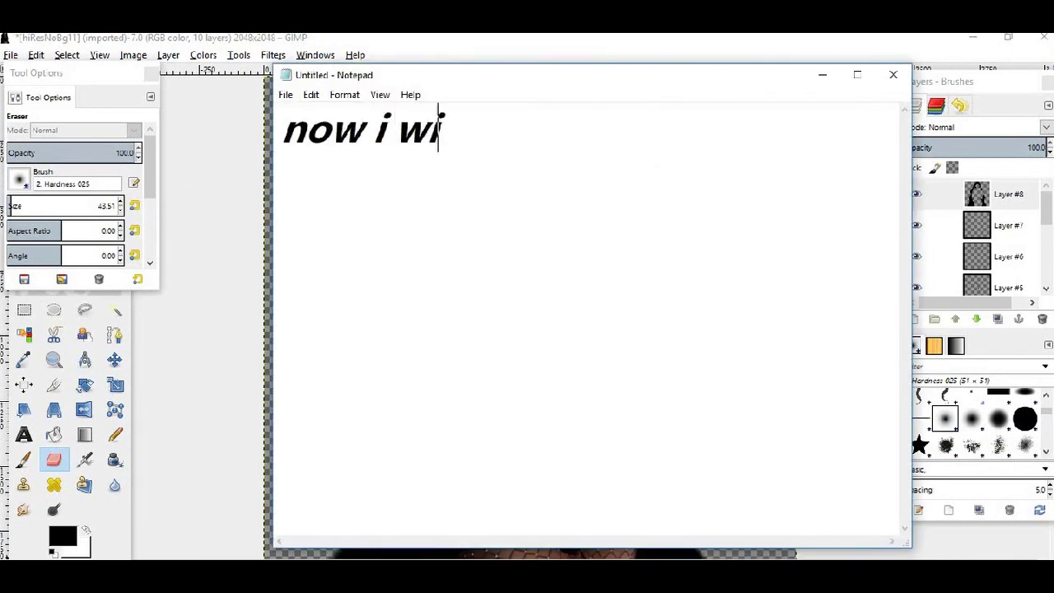
text( be using my hair )
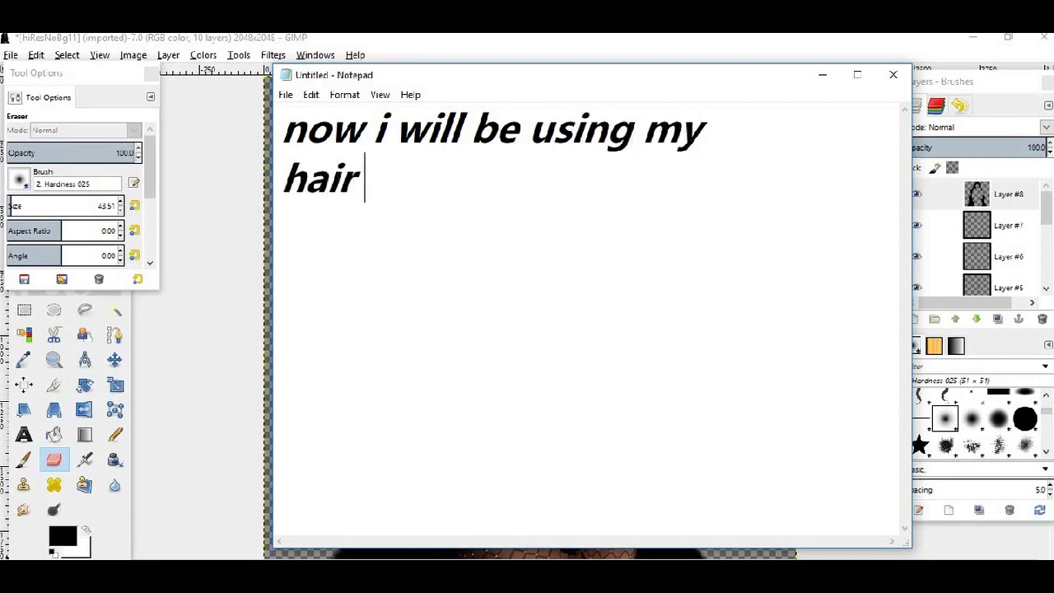
text(brush )
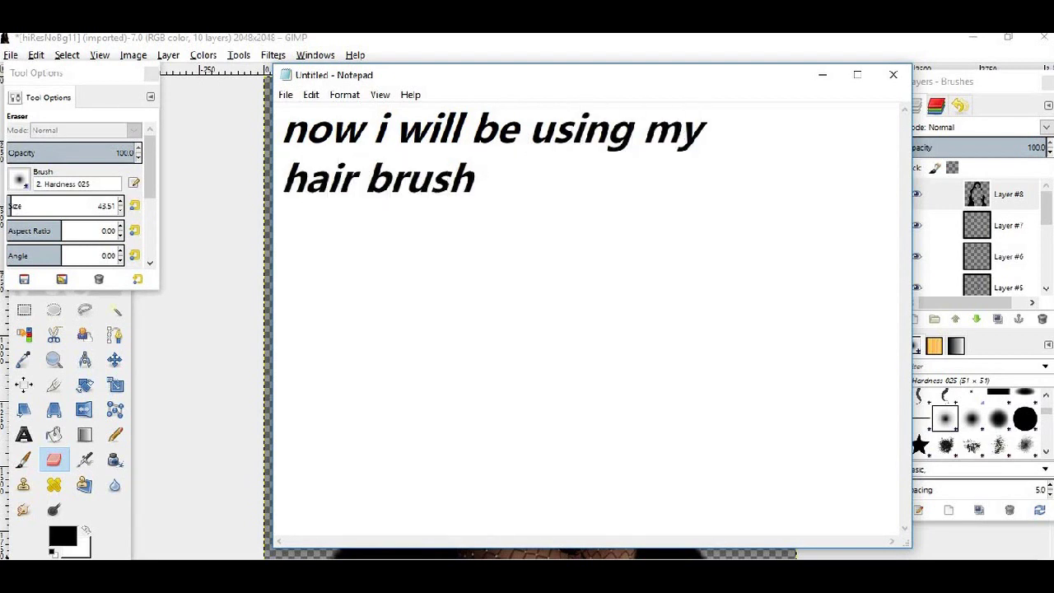
text(that)
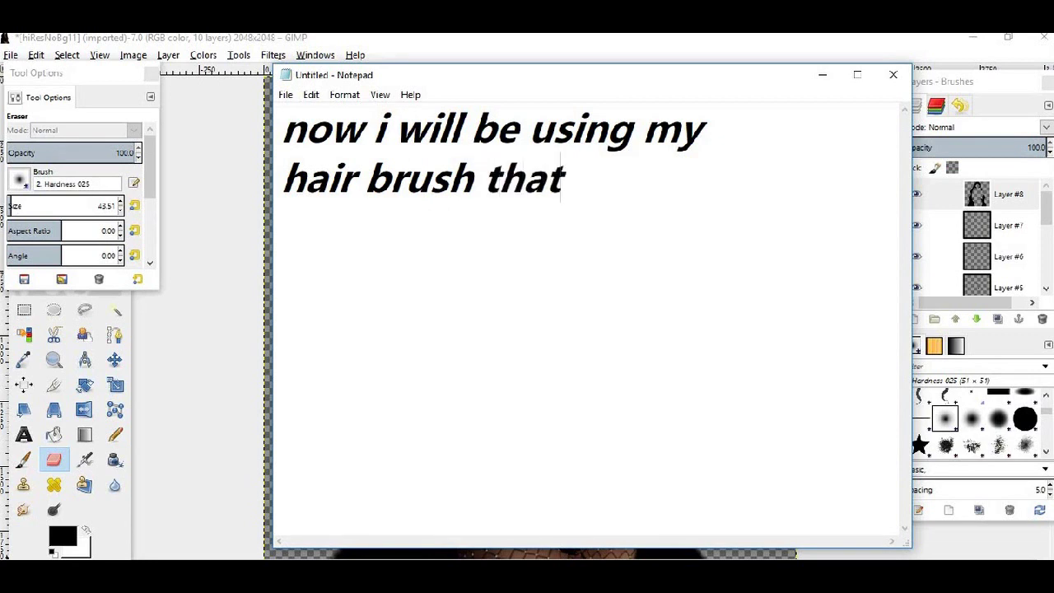
text( i downloaded)
key(Return)
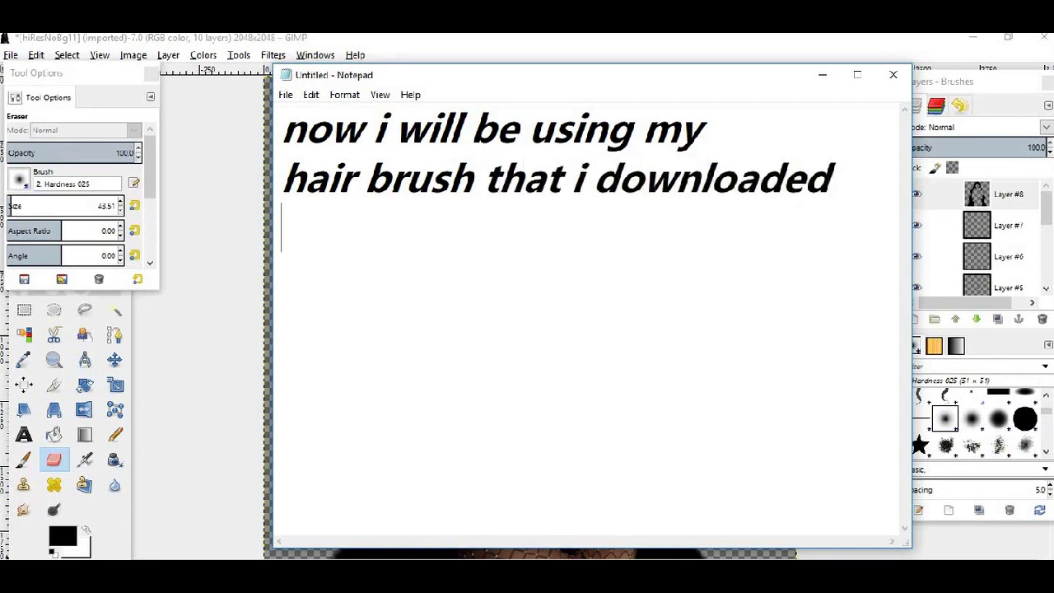
text(i believe i)
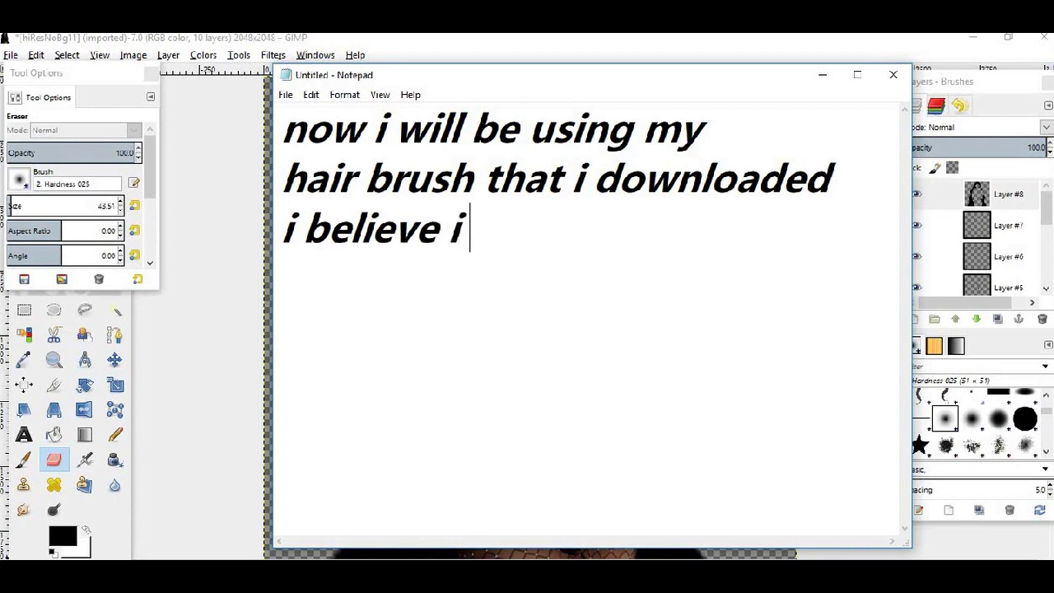
text( got it off o)
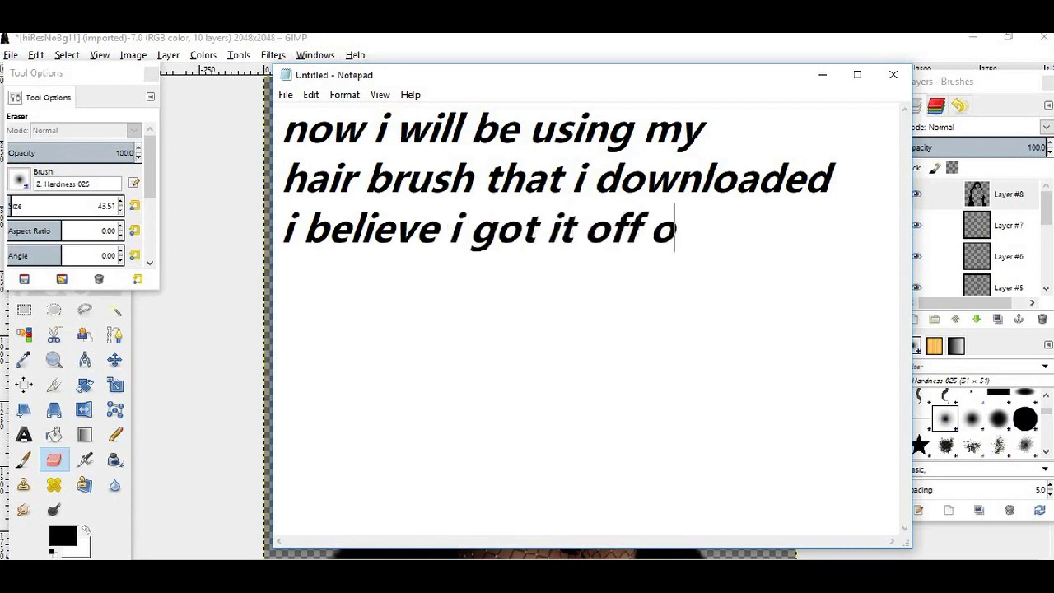
text(f deviant )
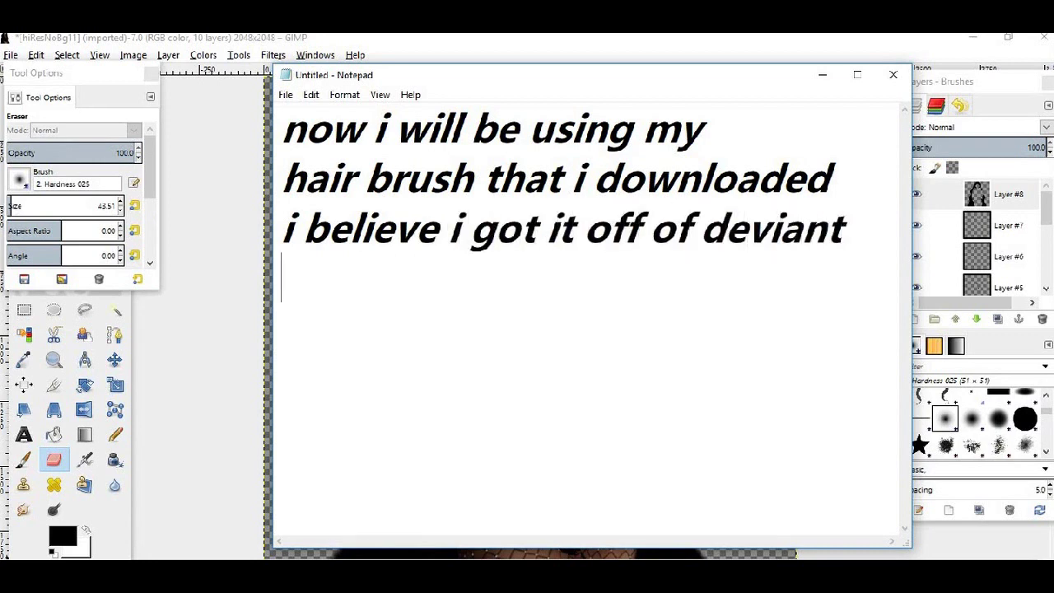
text(art.)
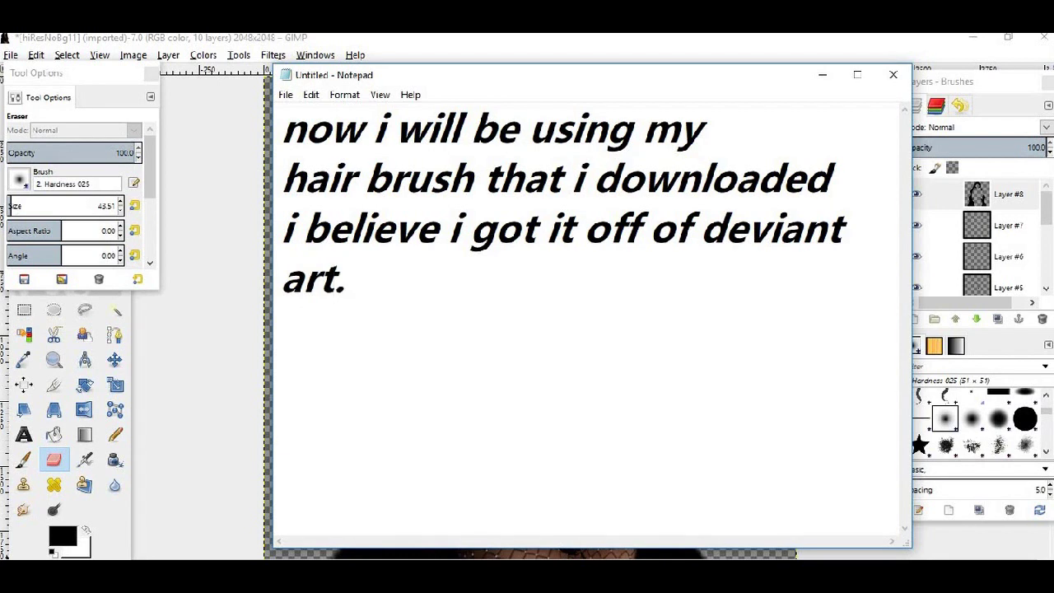
text( just google )
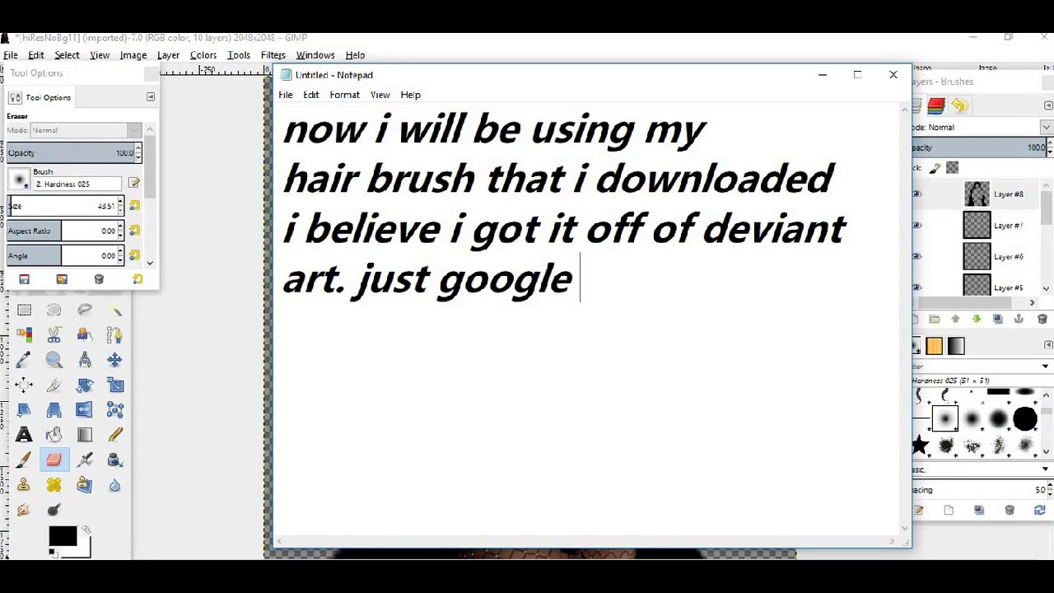
text(deviant art)
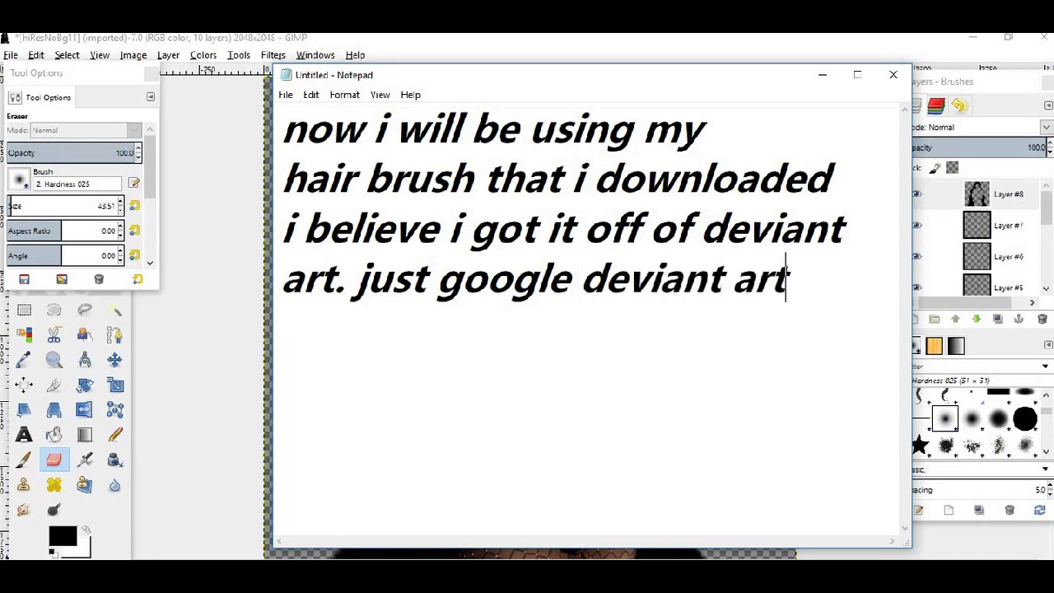
text( to f)
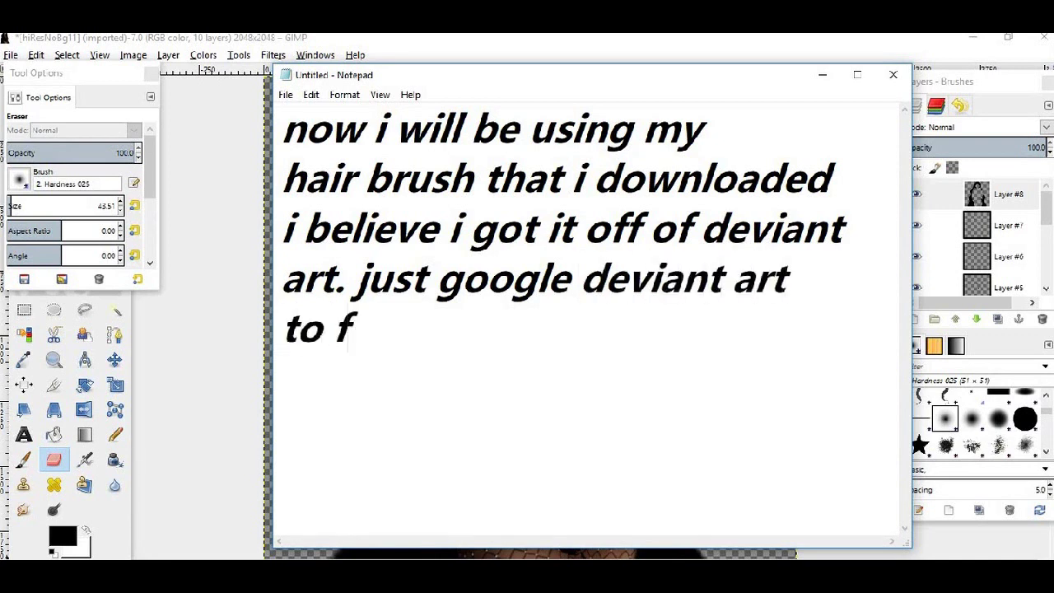
text(ind brushes)
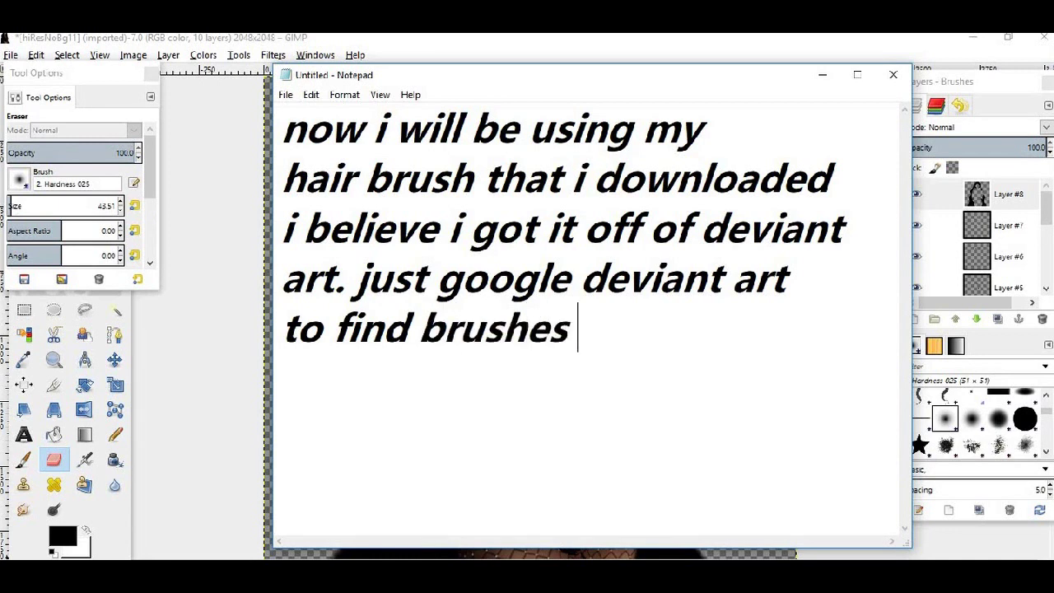
text( that wu)
key(BackSpace)
key(BackSpace)
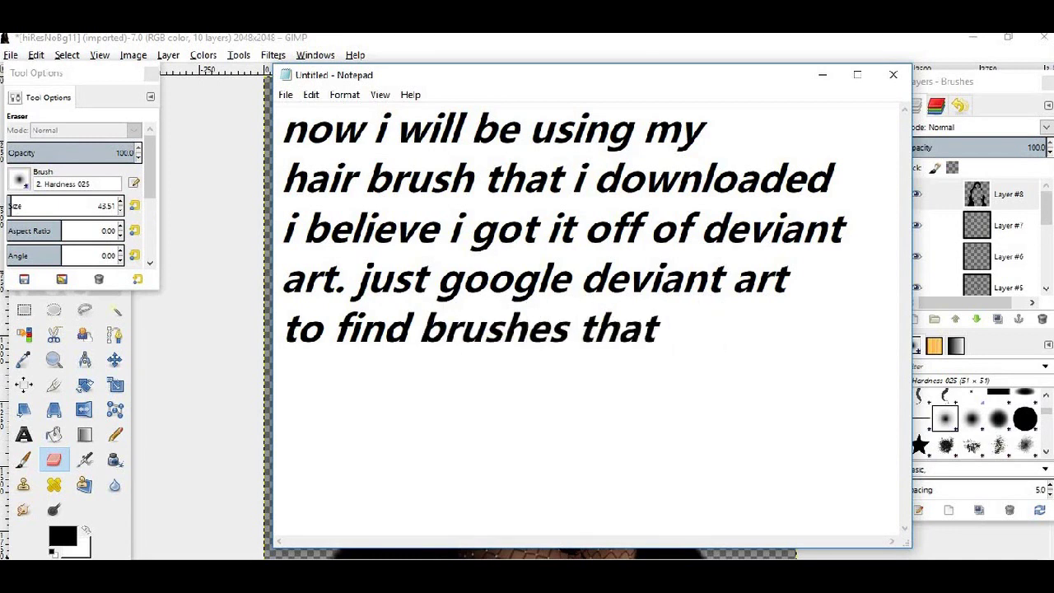
text(youd like)
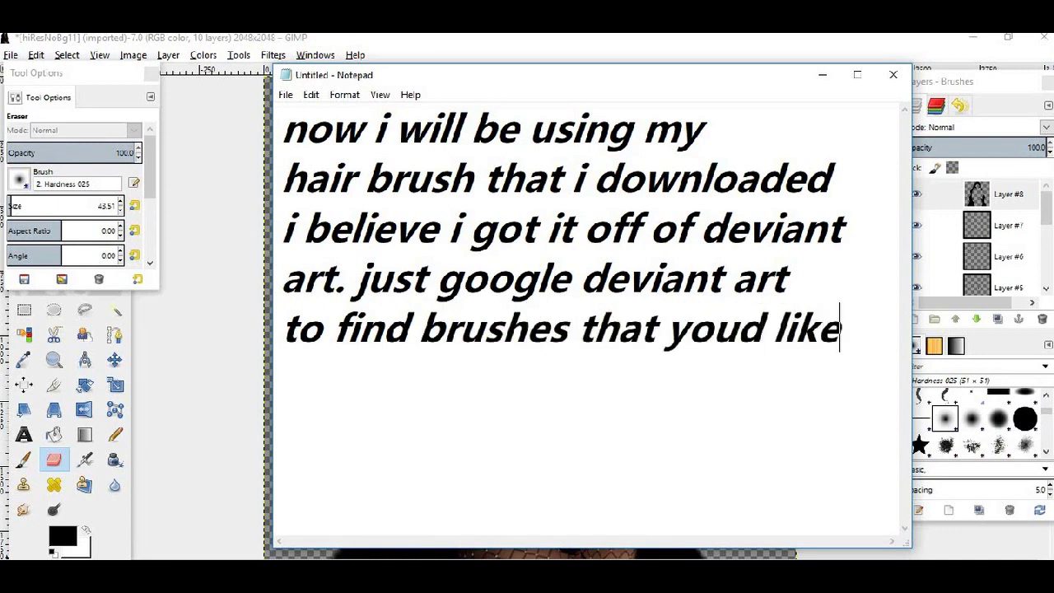
drag(850, 335, 140, 86)
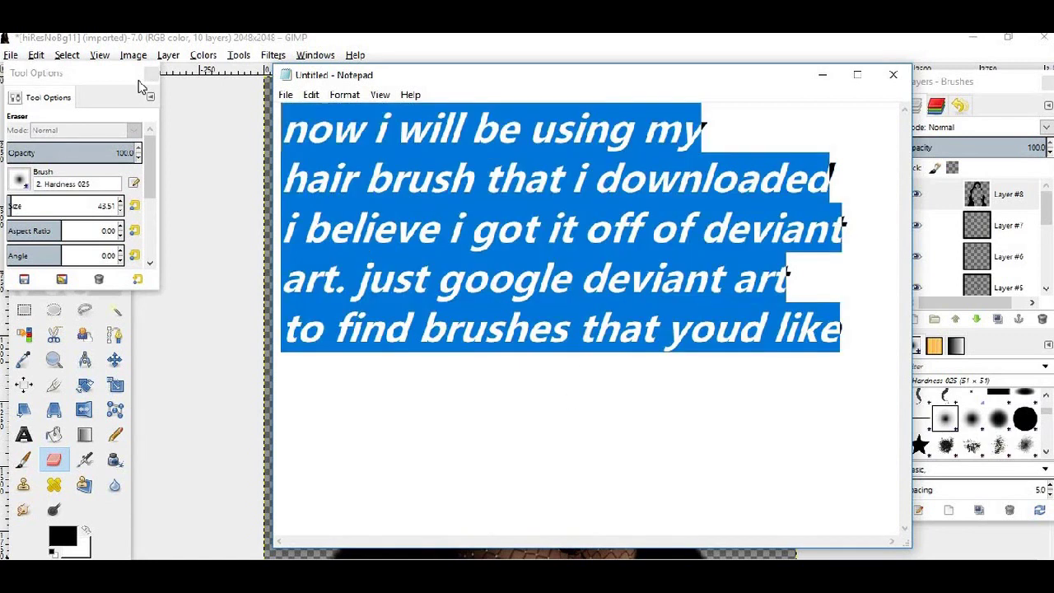
key(BackSpace)
Close the empty note and select the Oily Bristles PkGam brush with the Airbrush tool.
click(823, 75)
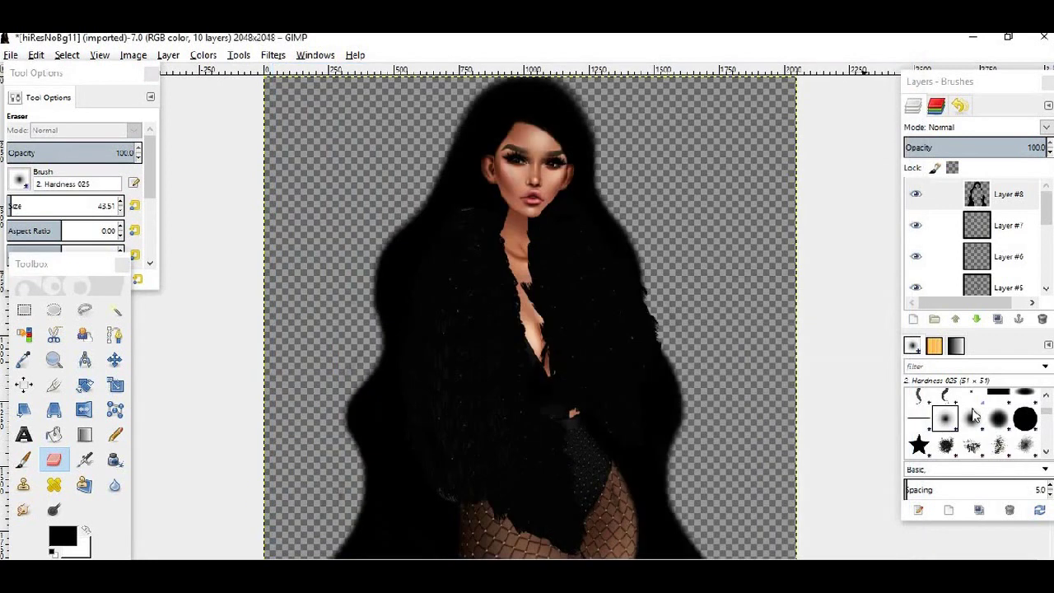
scroll(985, 437, down, 5)
scroll(986, 437, down, 5)
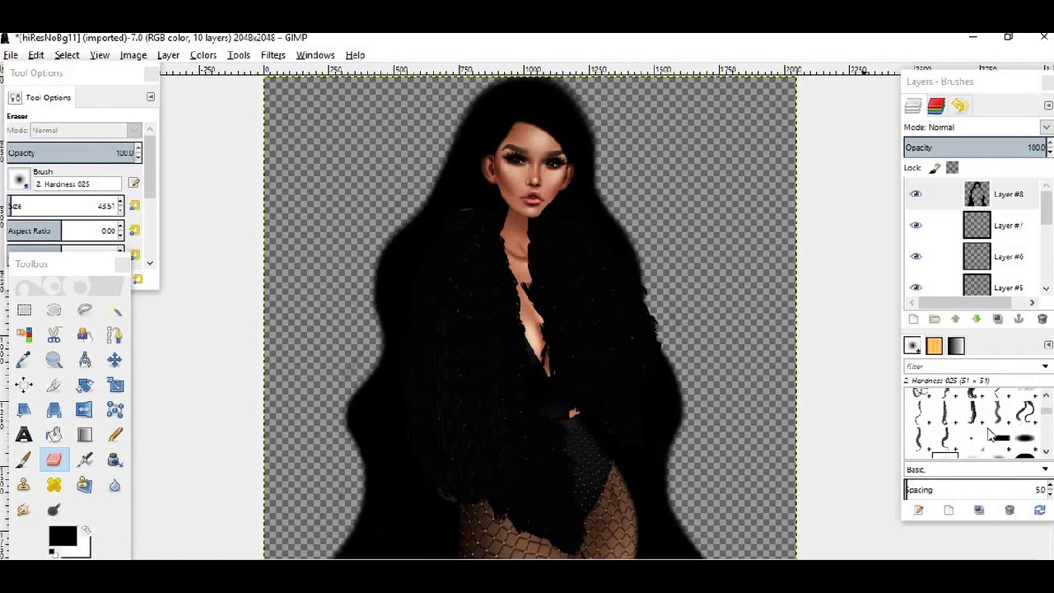
scroll(989, 435, down, 5)
click(1000, 430)
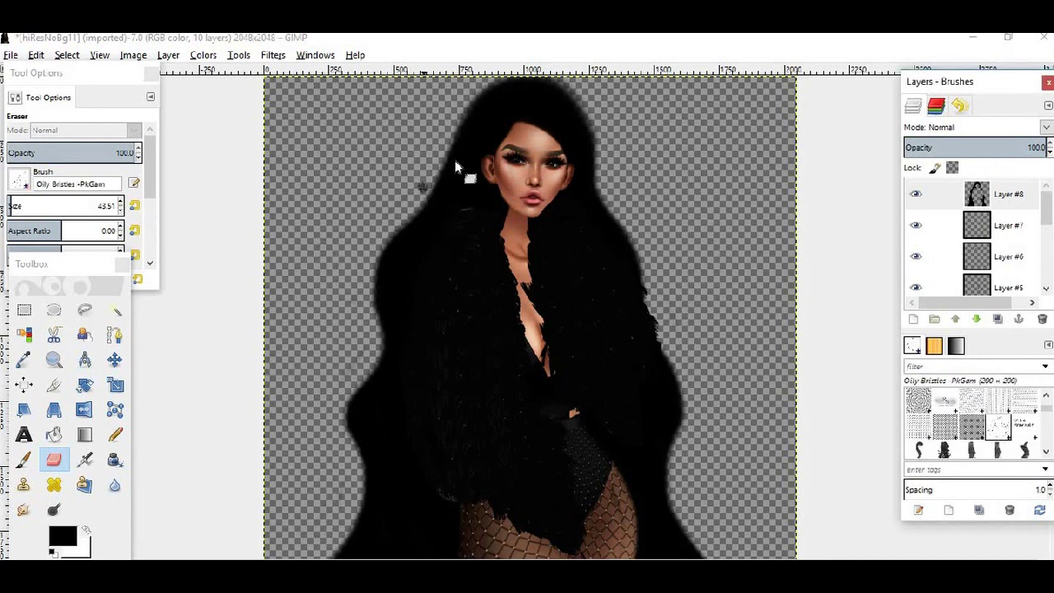
click(84, 460)
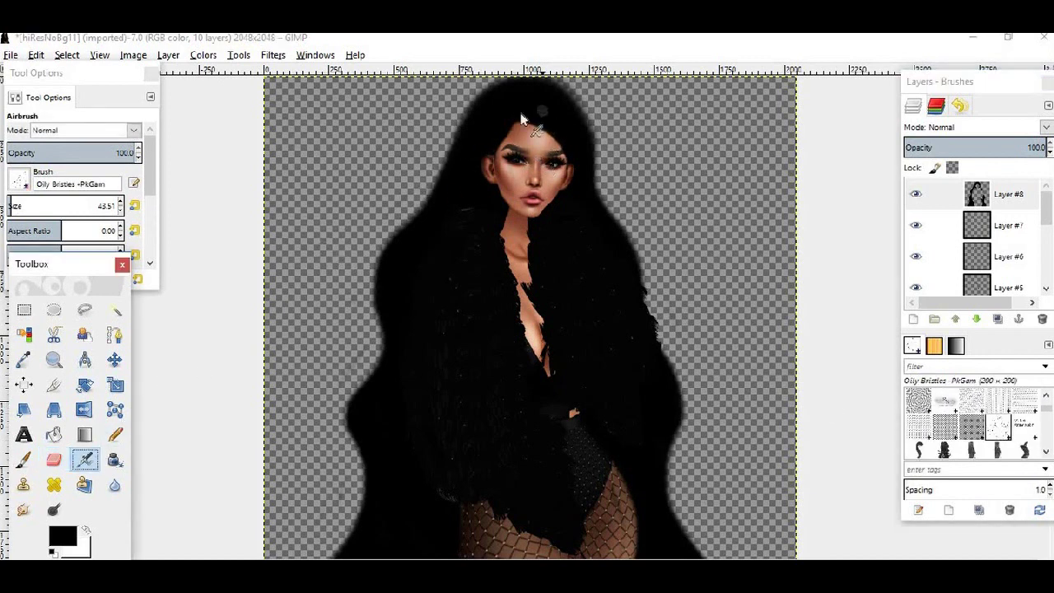
Airbrush a test dab, darken the hairline along the right forehead, and open New Layer.
scroll(521, 120, up, 5)
click(486, 149)
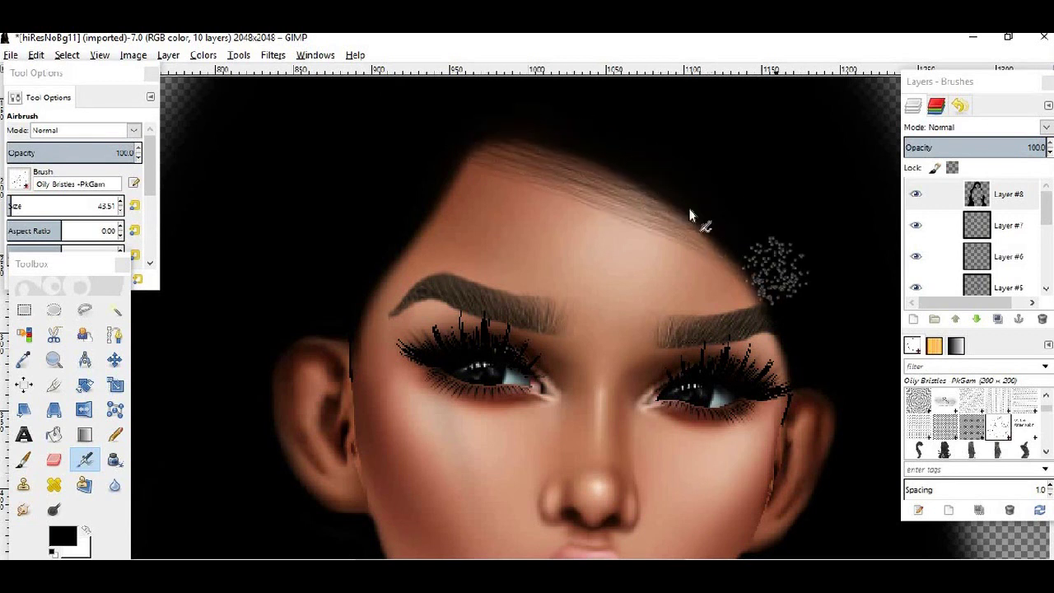
ctrl+scroll(812, 280, down, 2)
ctrl+scroll(808, 301, down, 1)
ctrl+scroll(809, 298, up, 3)
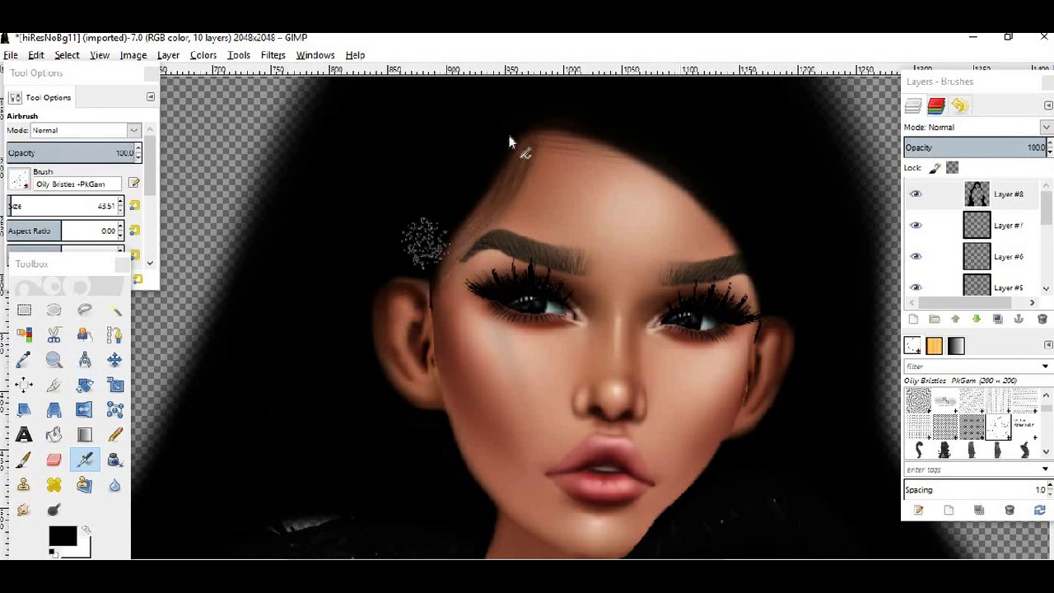
scroll(694, 286, down, 2)
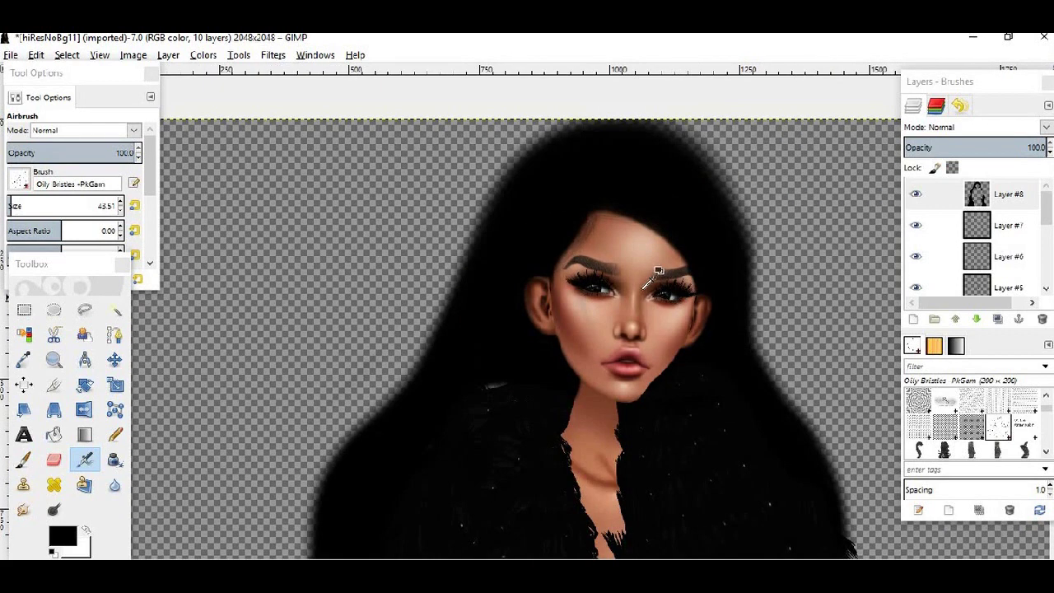
scroll(621, 252, up, 2)
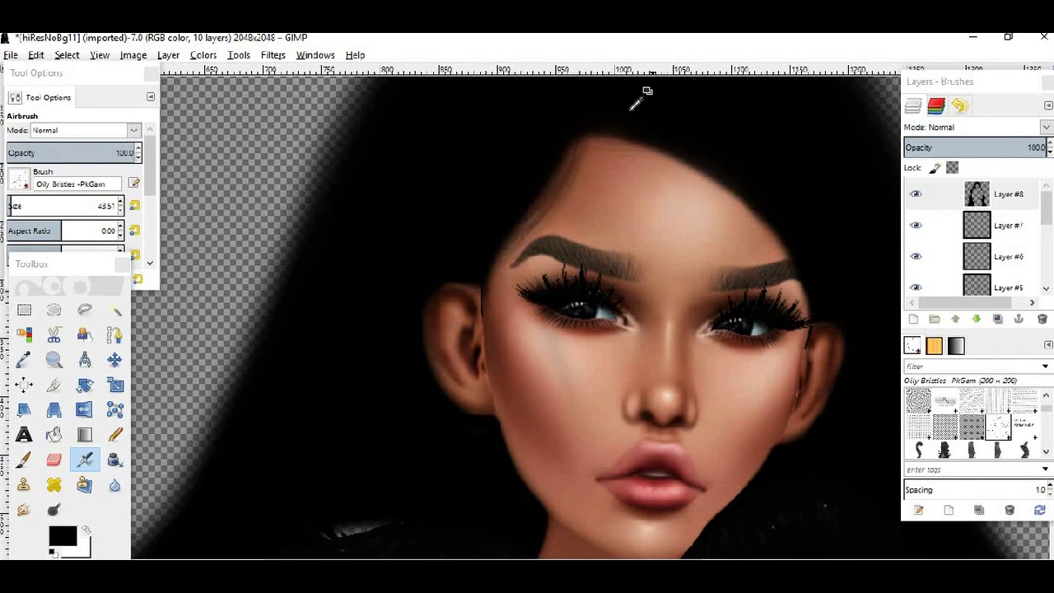
mouse_move(586, 122)
mouse_down()
mouse_move(806, 206)
mouse_move(596, 129)
mouse_move(813, 254)
mouse_move(537, 116)
mouse_move(727, 165)
mouse_move(714, 160)
mouse_move(795, 229)
mouse_move(634, 123)
mouse_move(536, 153)
mouse_move(474, 261)
mouse_up()
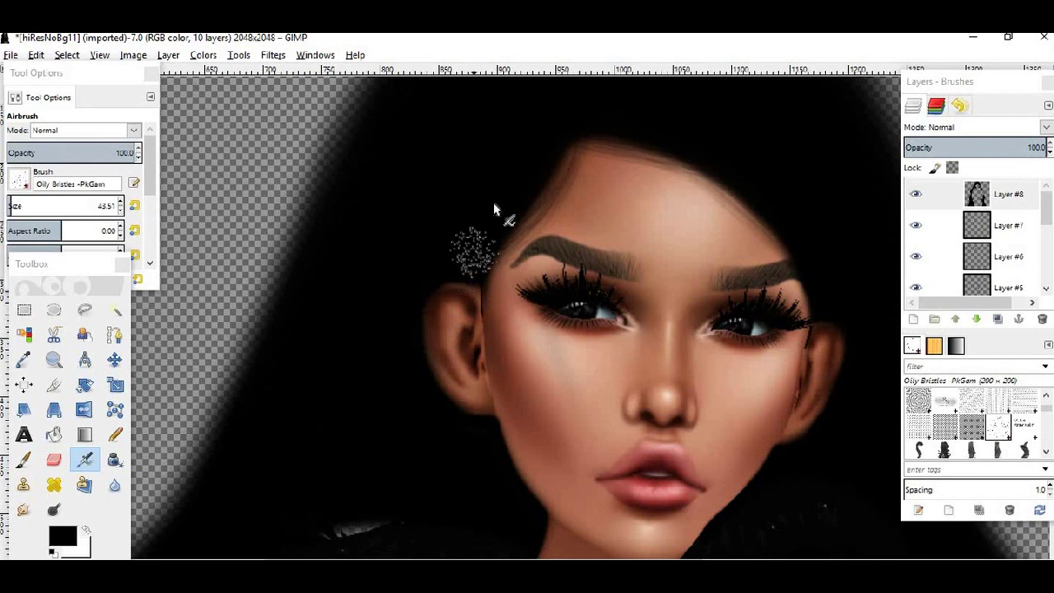
scroll(514, 216, down, 3)
scroll(558, 259, down, 2)
scroll(696, 304, up, 2)
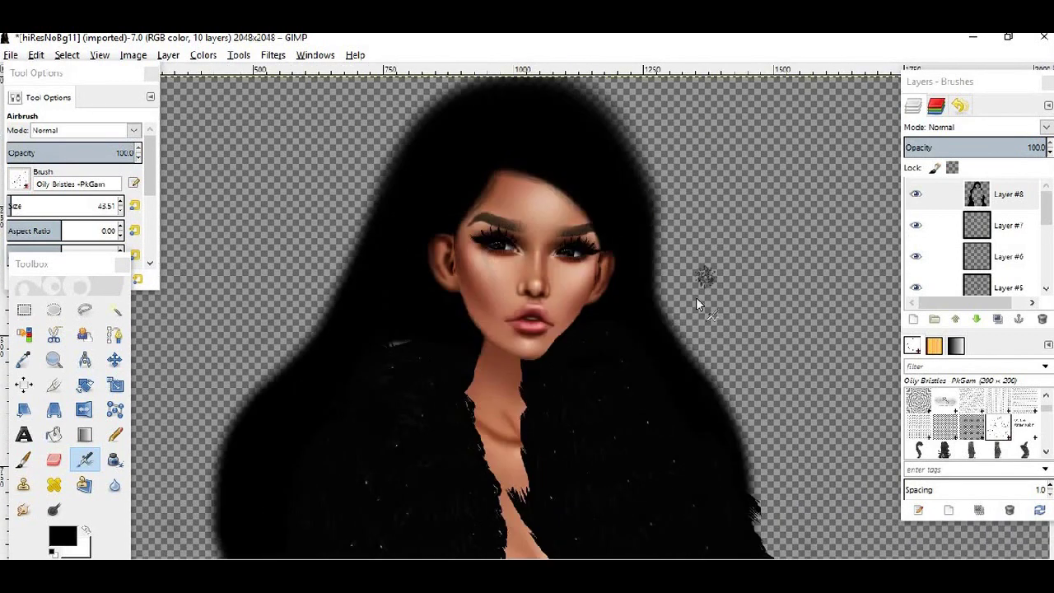
click(912, 319)
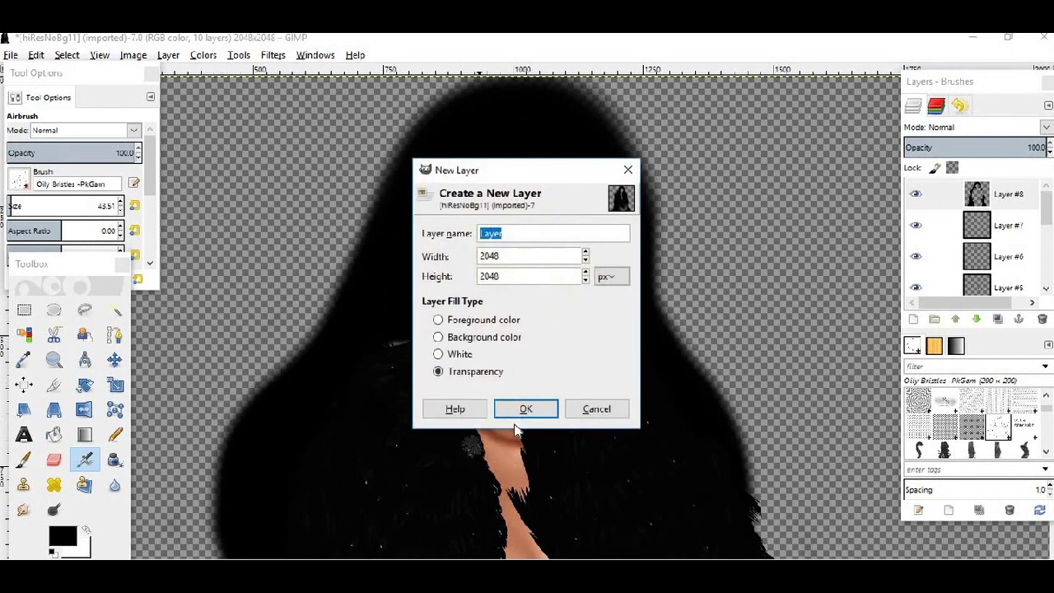
Create the transparent layer and paint white bristle strokes across the top and left hair at size 100.
click(524, 410)
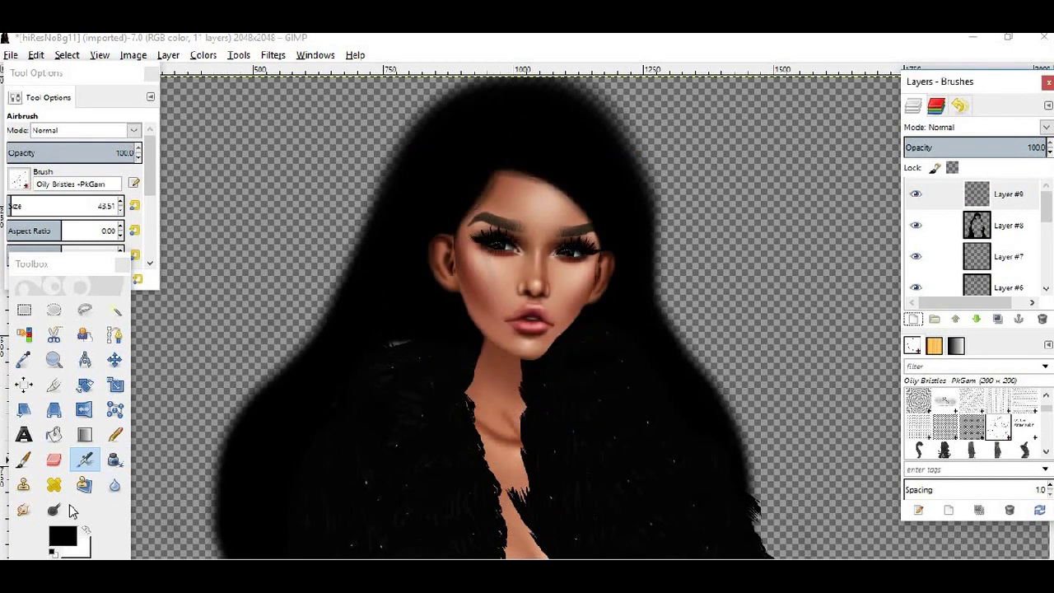
click(86, 529)
click(23, 459)
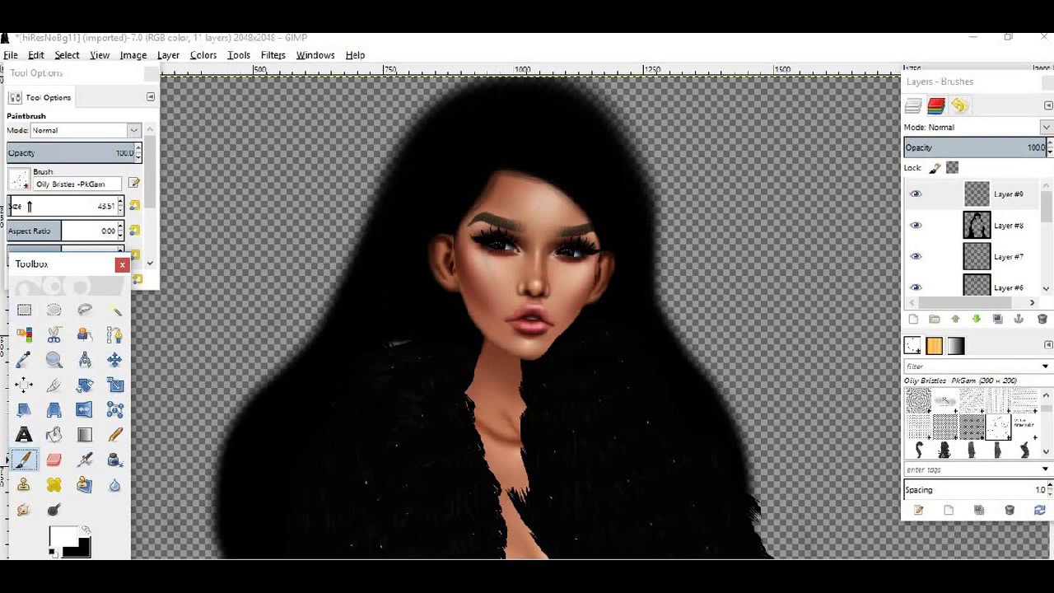
drag(15, 204, 93, 205)
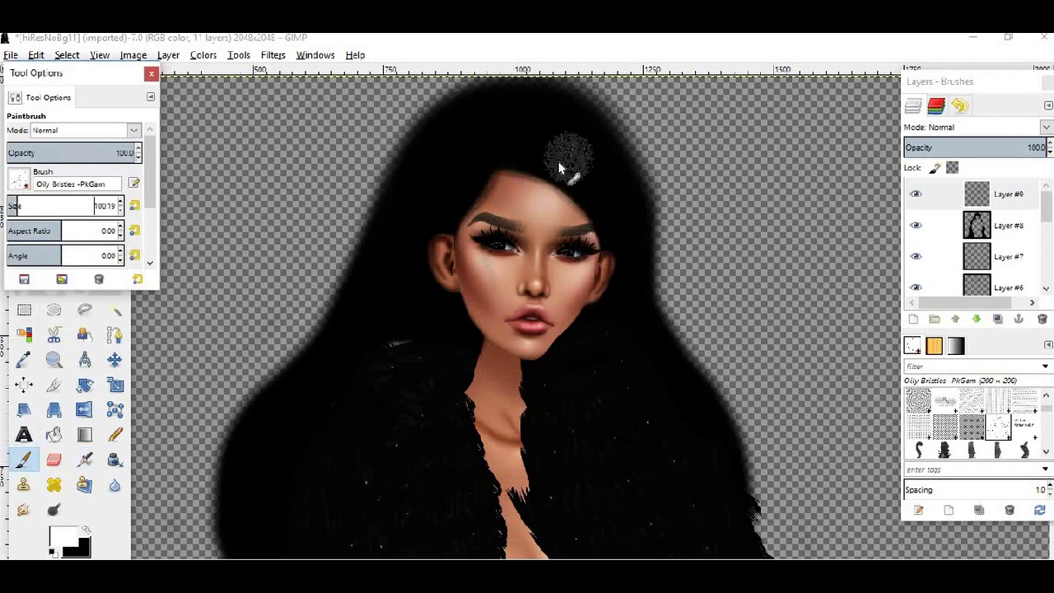
mouse_move(549, 153)
mouse_down()
mouse_move(543, 144)
mouse_move(559, 137)
mouse_move(627, 165)
mouse_up()
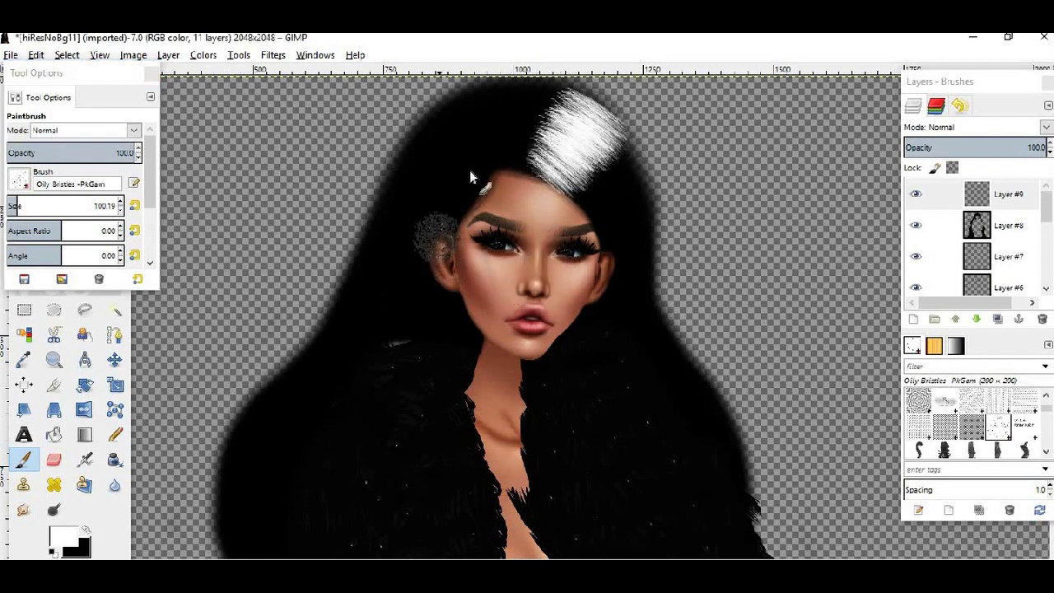
mouse_move(463, 171)
mouse_down()
mouse_move(449, 181)
mouse_move(400, 169)
mouse_up()
Add white bristle strokes to the lower left and right hair, then lower the layer's opacity.
scroll(301, 341, down, 3)
mouse_move(266, 302)
mouse_down()
mouse_move(247, 367)
mouse_move(268, 371)
mouse_move(305, 330)
mouse_move(297, 387)
mouse_up()
scroll(370, 371, down, 8)
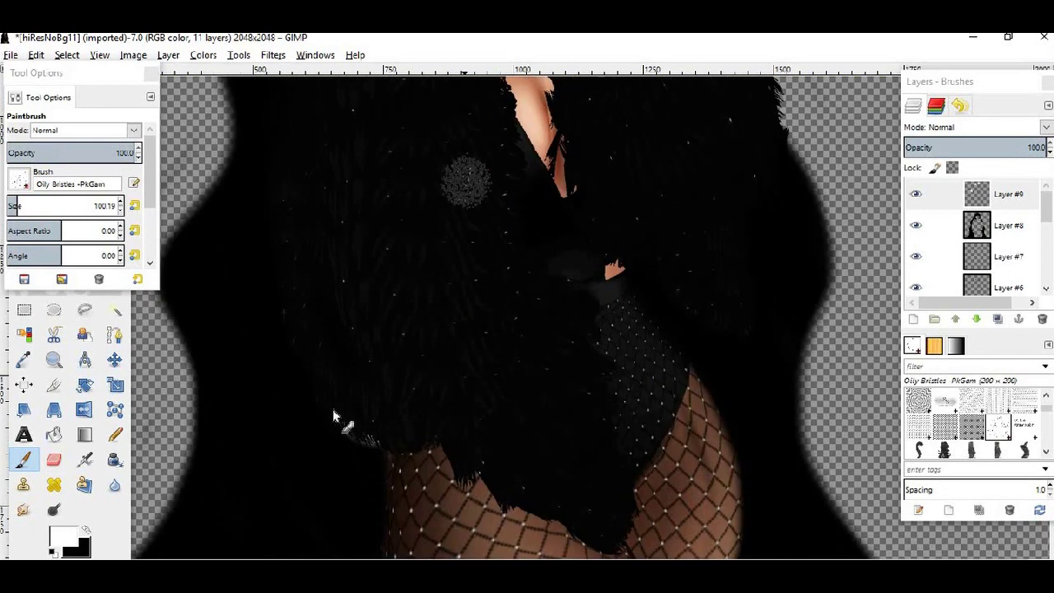
mouse_move(223, 418)
mouse_down()
mouse_move(255, 418)
mouse_move(283, 447)
mouse_move(276, 494)
mouse_move(303, 448)
mouse_move(341, 442)
mouse_move(365, 470)
mouse_move(362, 504)
mouse_up()
scroll(675, 362, down, 3)
mouse_move(756, 329)
mouse_down()
mouse_move(762, 366)
mouse_move(772, 359)
mouse_move(804, 406)
mouse_up()
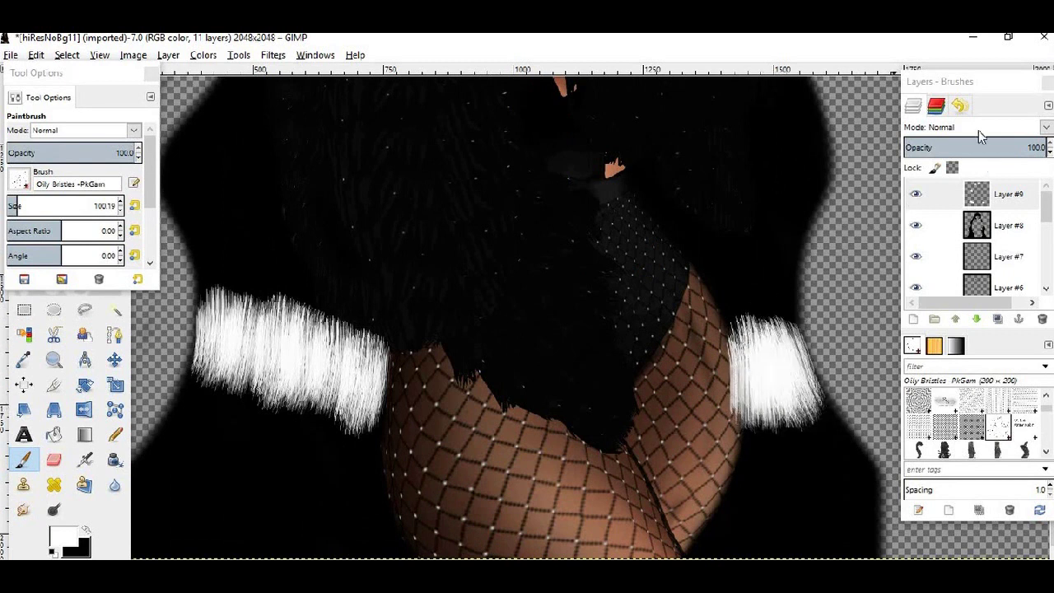
drag(972, 147, 912, 146)
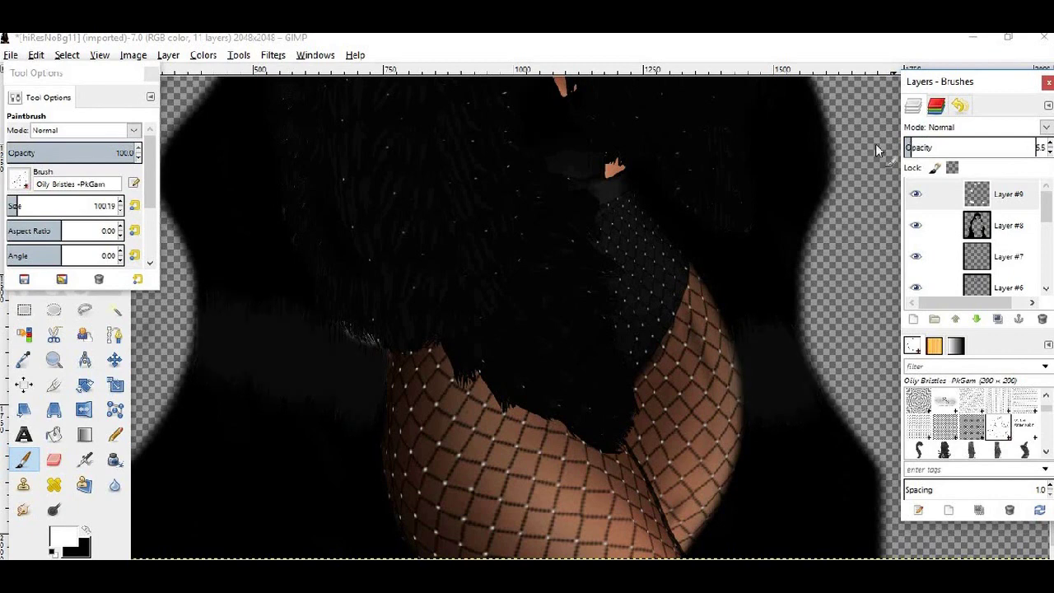
Make Layer #8 active and set up the Eraser with the 2. Hardness 025 brush.
scroll(493, 372, up, 5)
scroll(486, 330, down, 1)
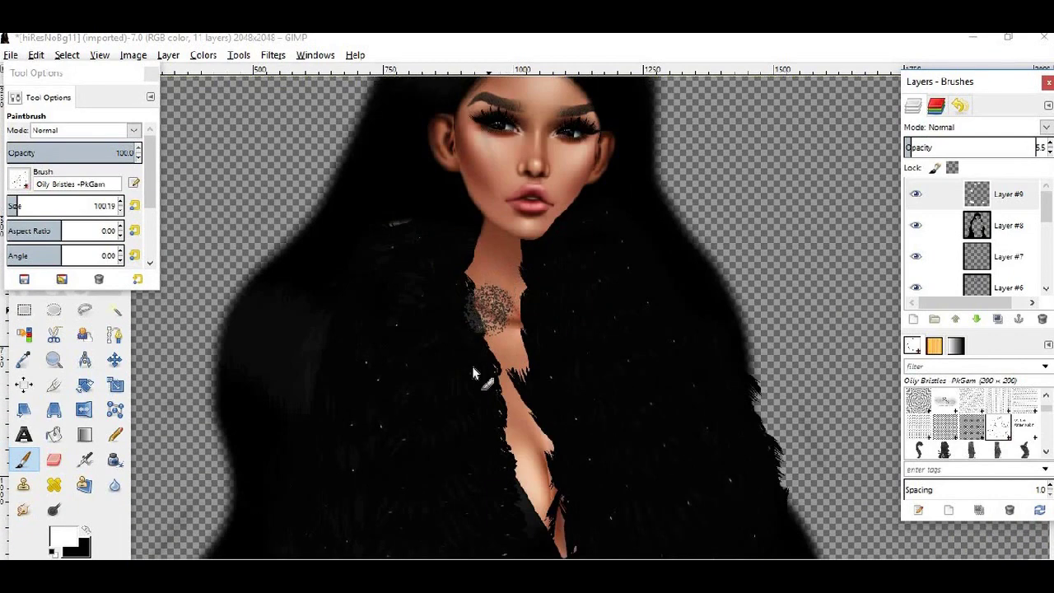
ctrl+scroll(461, 366, down, 1)
ctrl+scroll(428, 384, down, 1)
ctrl+scroll(387, 396, down, 1)
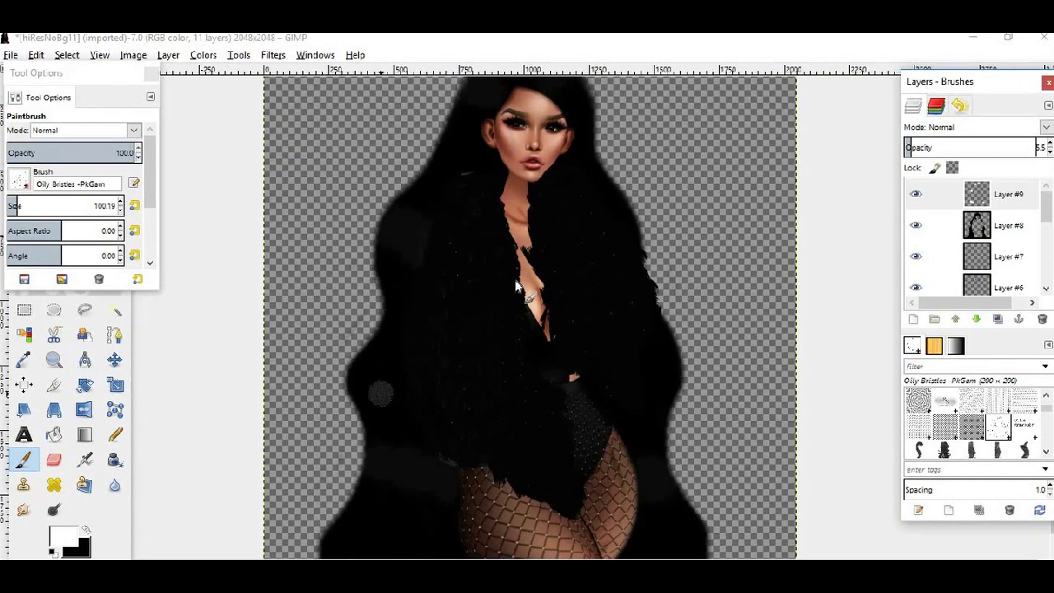
click(1002, 231)
scroll(960, 435, down, 2)
scroll(954, 432, down, 1)
scroll(951, 433, down, 1)
scroll(948, 433, down, 2)
scroll(946, 435, up, 5)
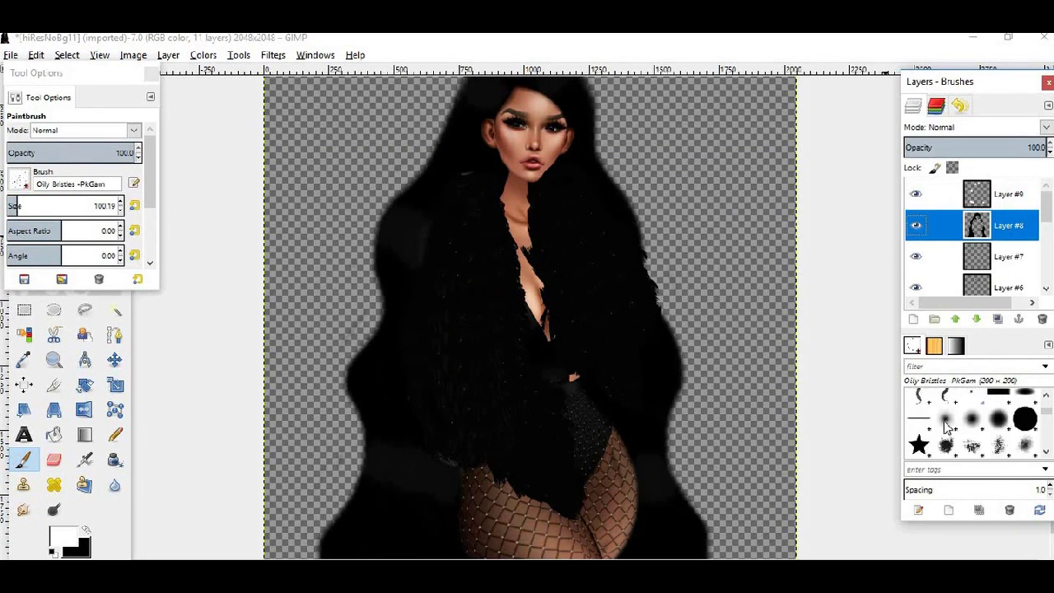
click(946, 418)
click(53, 459)
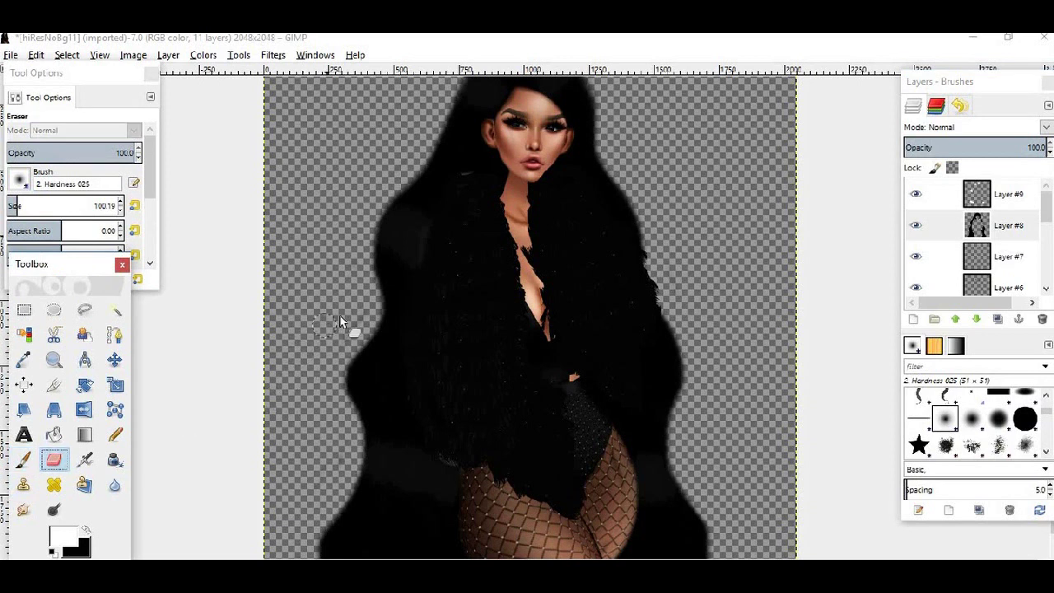
click(326, 363)
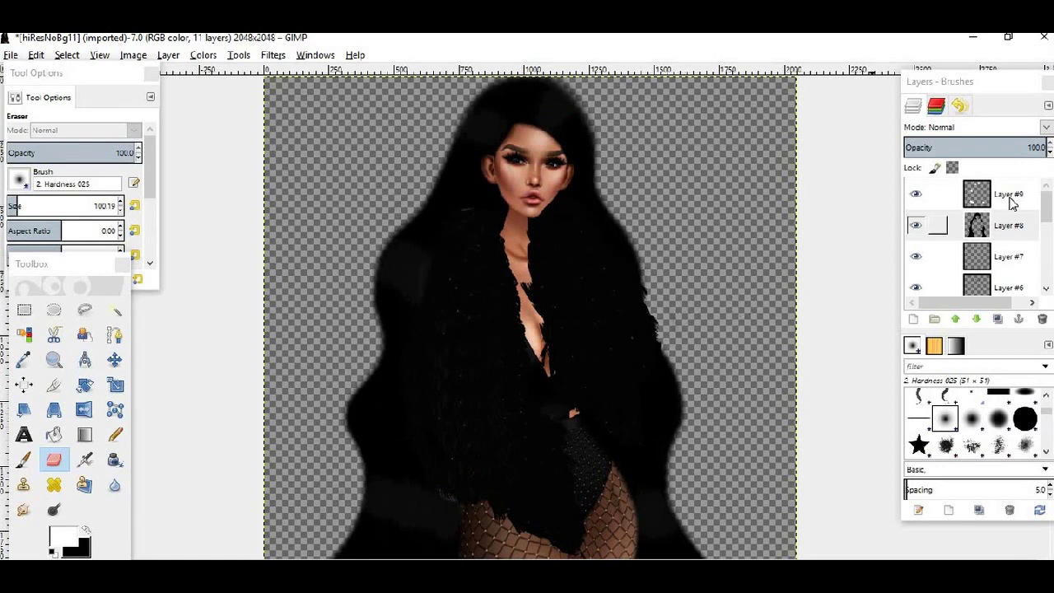
Select Layer #9 and add a new transparent Layer #10 above it.
click(1010, 198)
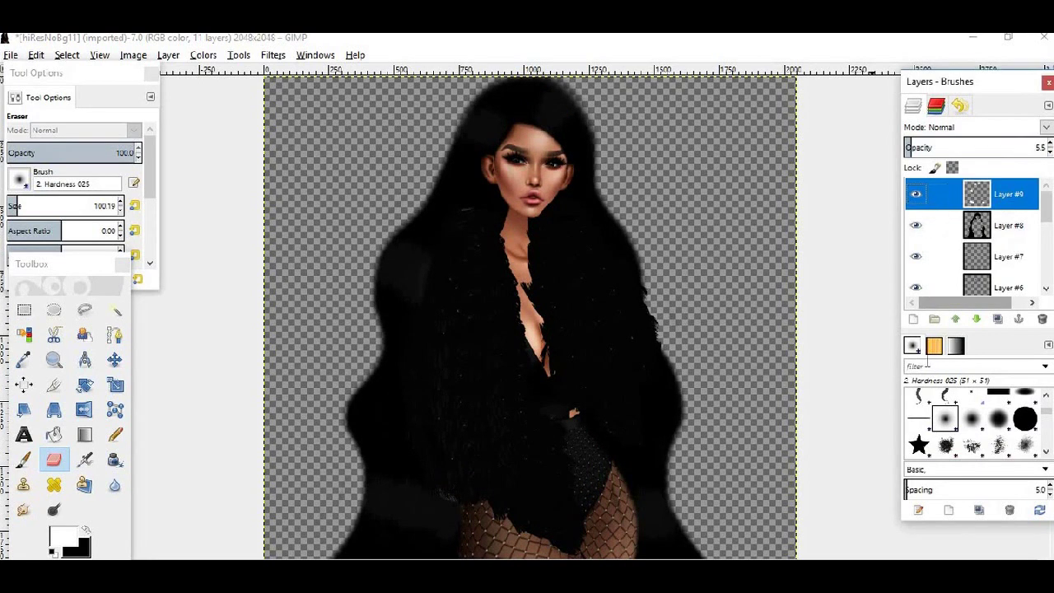
click(913, 319)
click(527, 410)
scroll(1002, 441, down, 2)
scroll(1002, 440, down, 2)
Airbrush grey strand highlights on the left and top hair with the Oily Bristles brush.
click(999, 409)
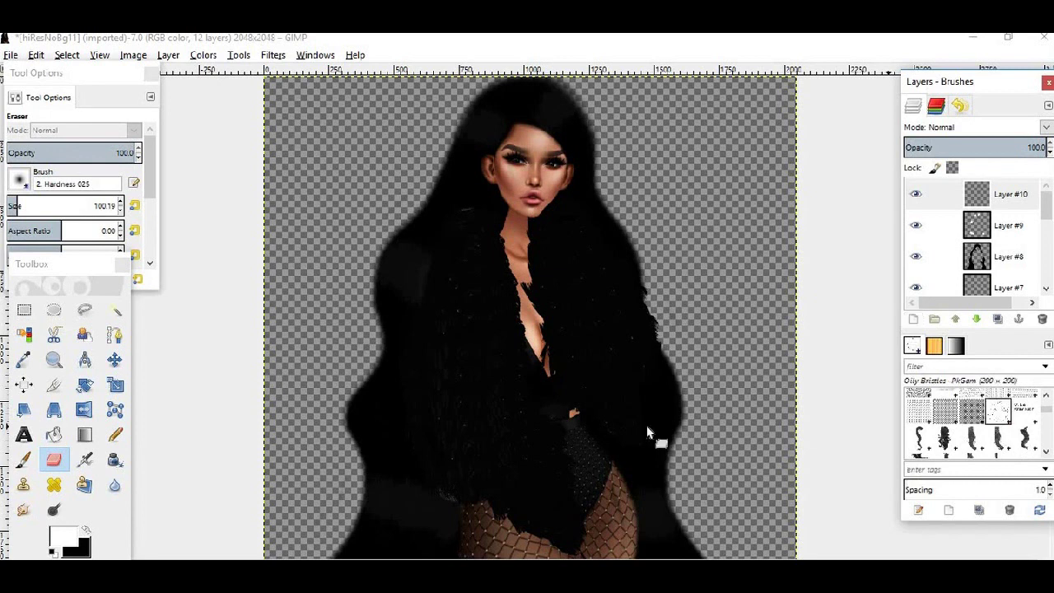
click(85, 460)
scroll(438, 221, up, 2)
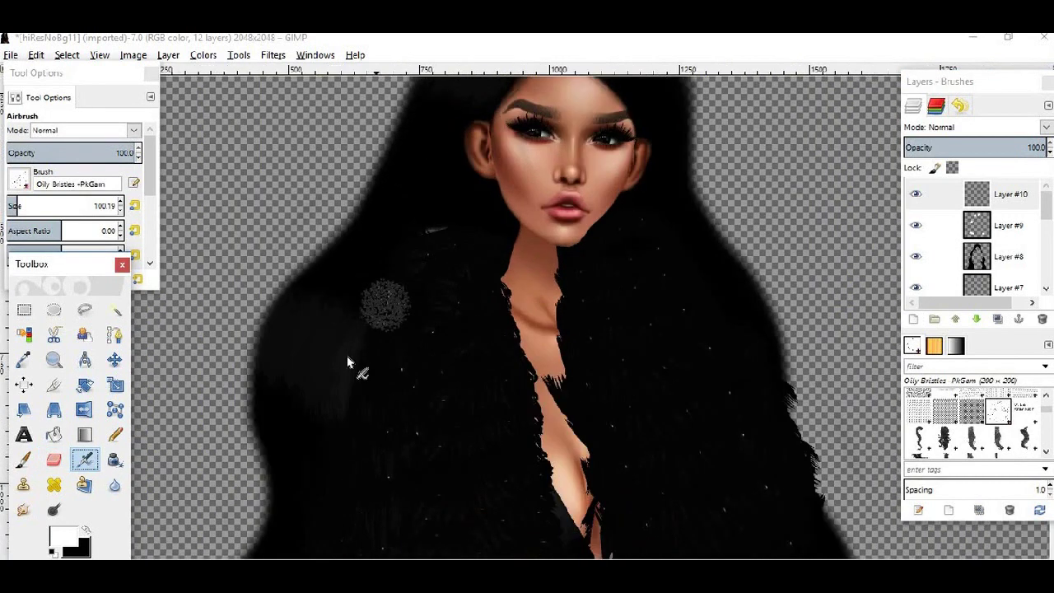
mouse_move(286, 370)
mouse_down()
mouse_move(330, 337)
mouse_move(354, 344)
mouse_move(365, 400)
mouse_up()
scroll(602, 247, up, 3)
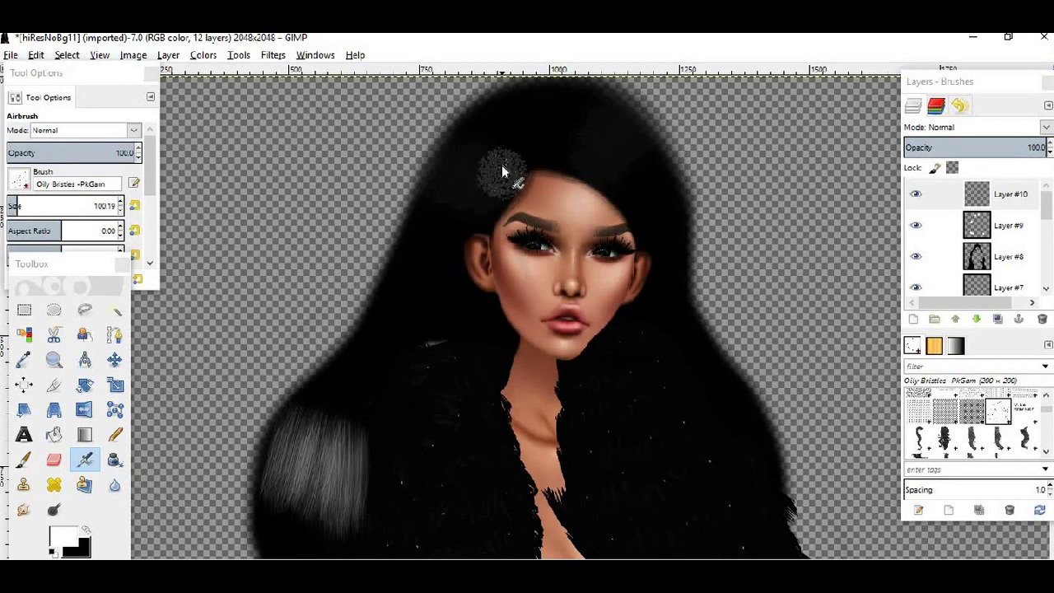
mouse_move(474, 156)
mouse_down()
mouse_move(581, 153)
mouse_move(594, 132)
mouse_move(647, 152)
mouse_up()
Paint grey fur strokes on both sides of the fishnet.
scroll(706, 312, down, 10)
scroll(678, 353, down, 3)
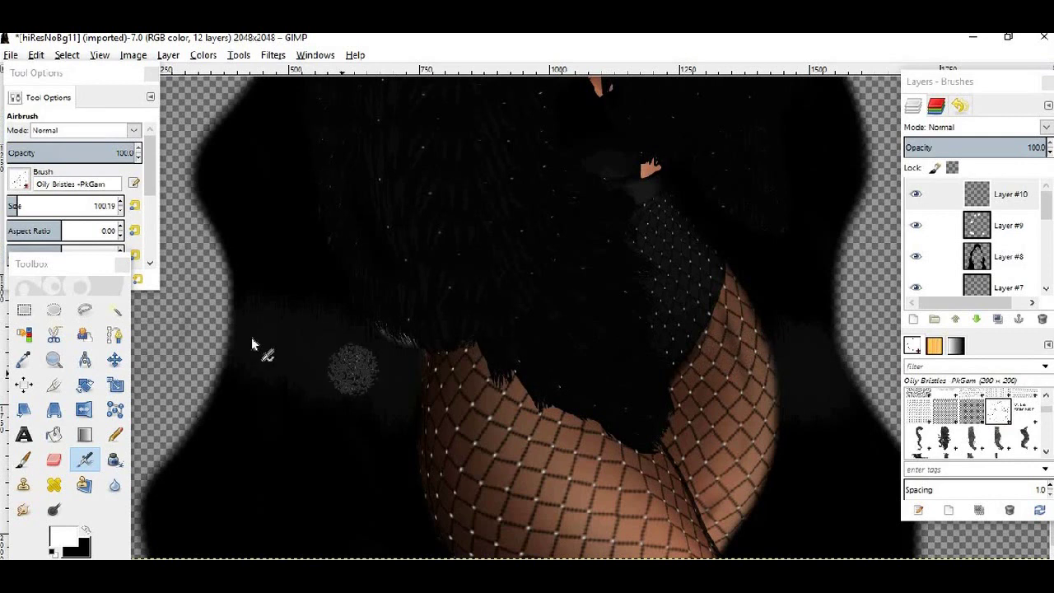
mouse_move(250, 355)
mouse_down()
mouse_move(275, 311)
mouse_move(299, 315)
mouse_move(320, 344)
mouse_move(351, 348)
mouse_move(364, 397)
mouse_move(397, 428)
mouse_up()
mouse_move(790, 334)
mouse_down()
mouse_move(843, 412)
mouse_move(815, 330)
mouse_up()
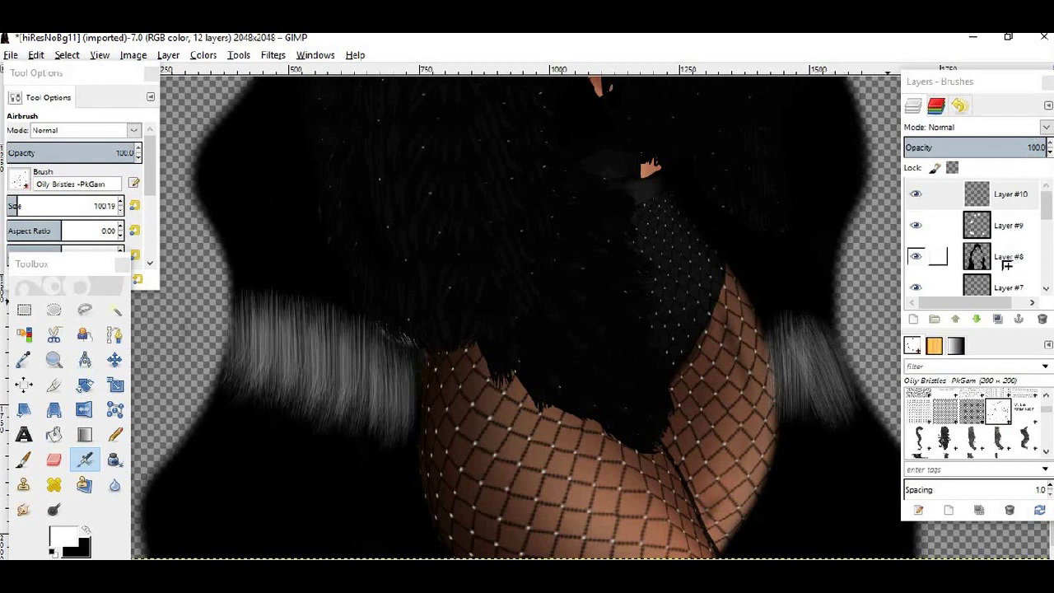
click(989, 256)
Erase the grey spill from the fishnet.
key(shift+e)
drag(718, 329, 723, 365)
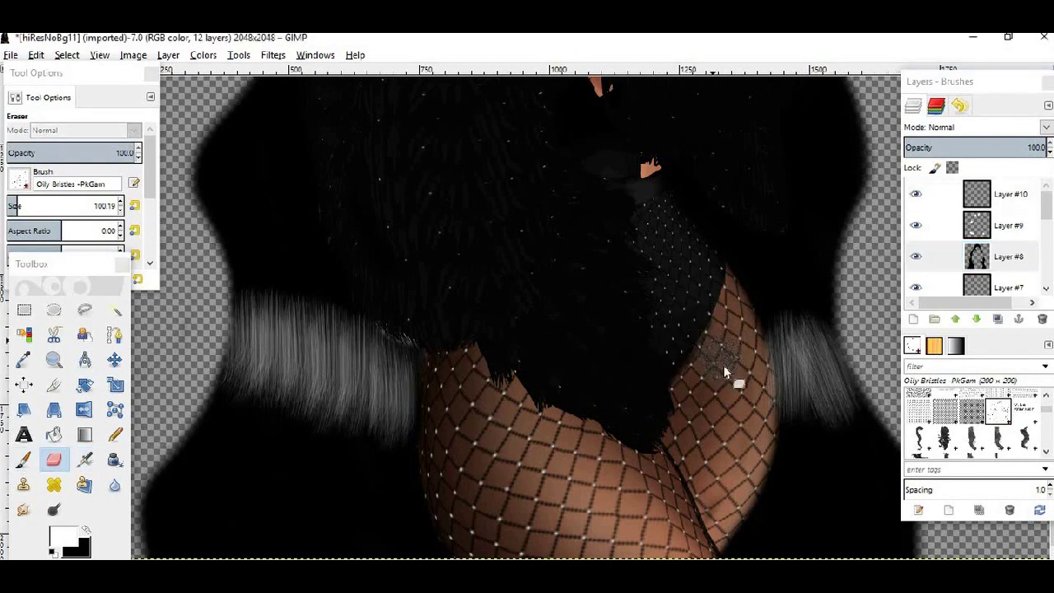
mouse_move(684, 328)
mouse_down()
mouse_move(706, 440)
mouse_move(675, 370)
mouse_move(717, 358)
mouse_move(687, 317)
mouse_up()
Lower Layer #10's opacity to about 28 to soften the highlights.
click(1002, 202)
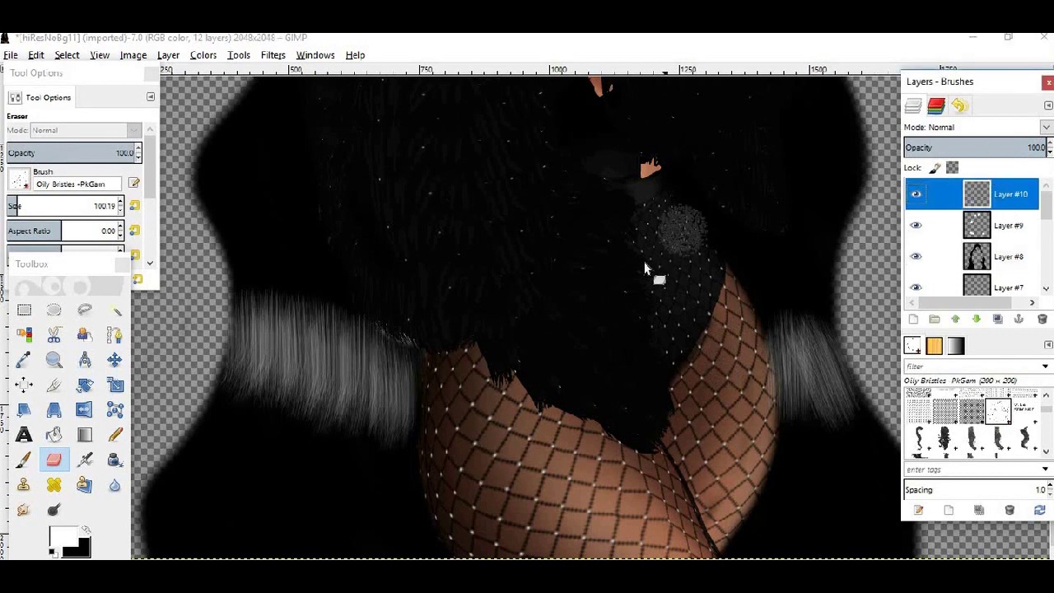
scroll(650, 271, down, 3)
drag(983, 147, 934, 144)
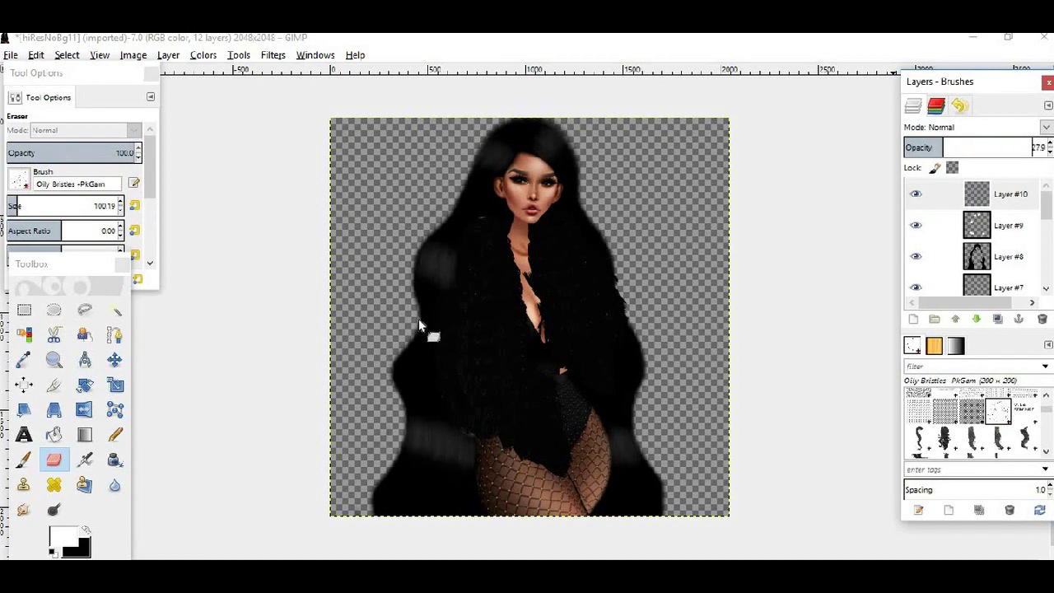
scroll(418, 319, up, 4)
scroll(452, 322, down, 1)
scroll(502, 370, down, 1)
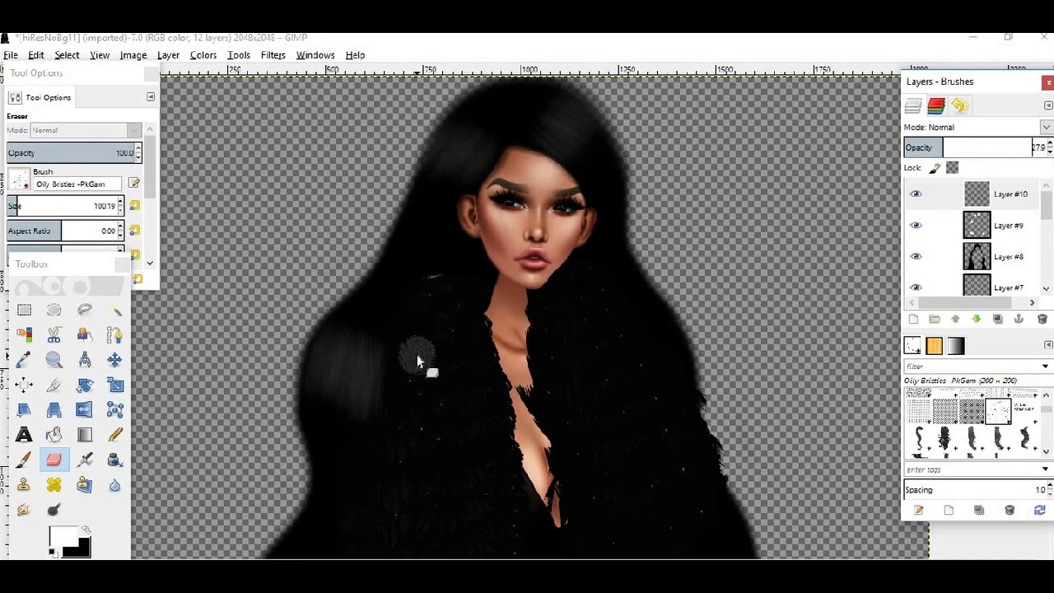
scroll(417, 354, down, 2)
scroll(977, 442, down, 2)
scroll(977, 443, up, 2)
scroll(976, 443, up, 1)
scroll(976, 442, up, 2)
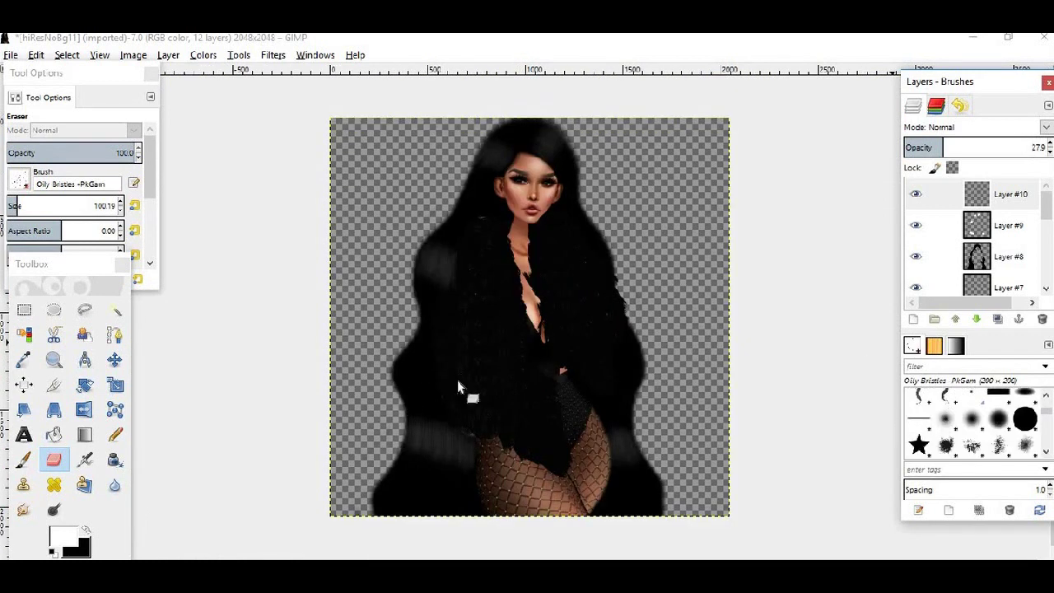
click(945, 418)
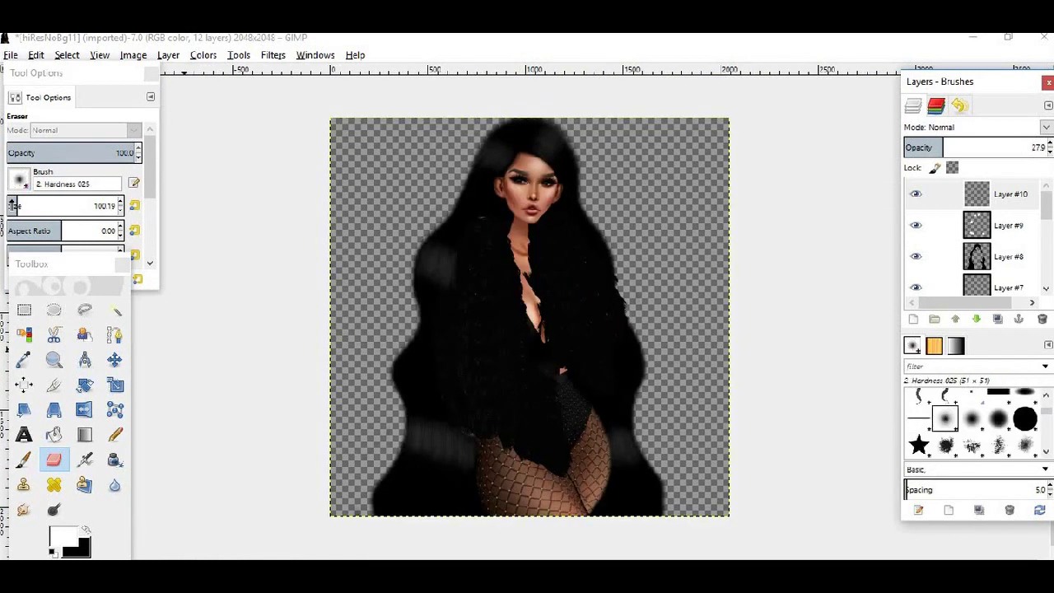
Smudge the lower hair edge and upper-left crown on Layer #9 to soften them.
click(23, 510)
scroll(449, 443, up, 1)
scroll(464, 424, up, 1)
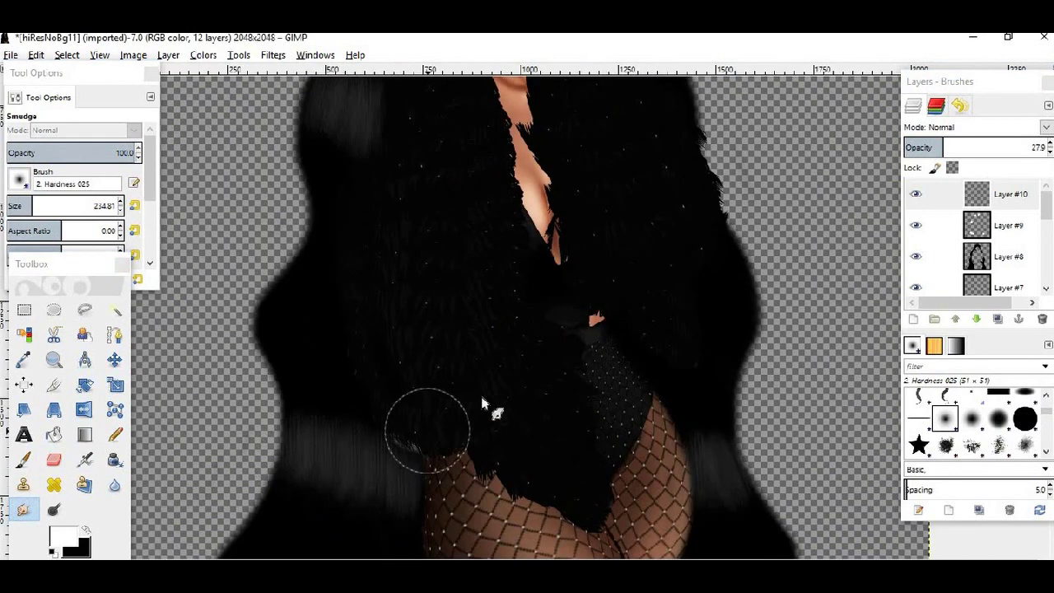
click(1009, 225)
drag(313, 470, 388, 494)
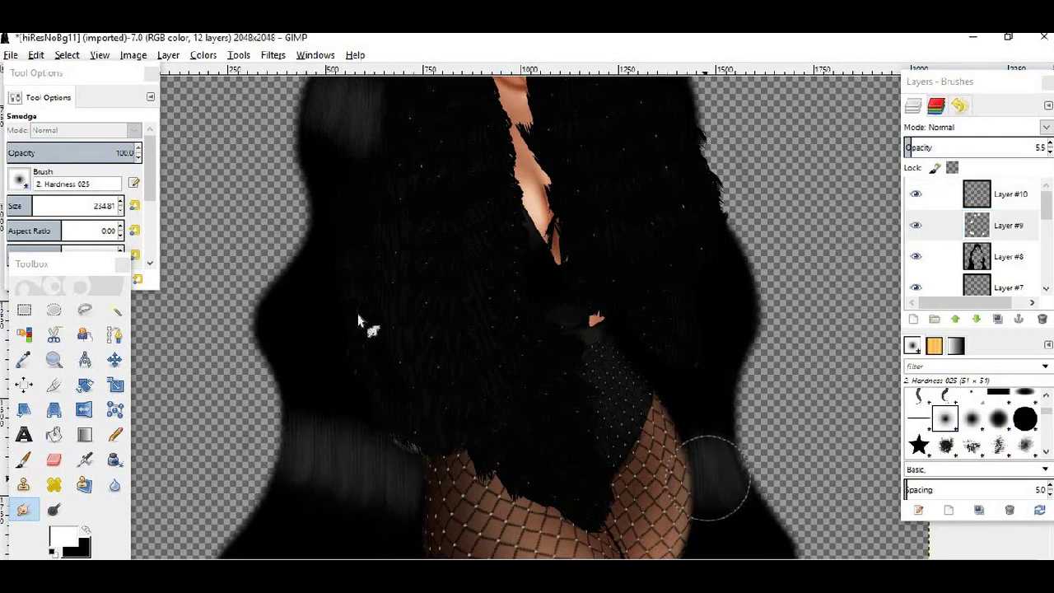
scroll(354, 305, up, 3)
scroll(494, 272, up, 3)
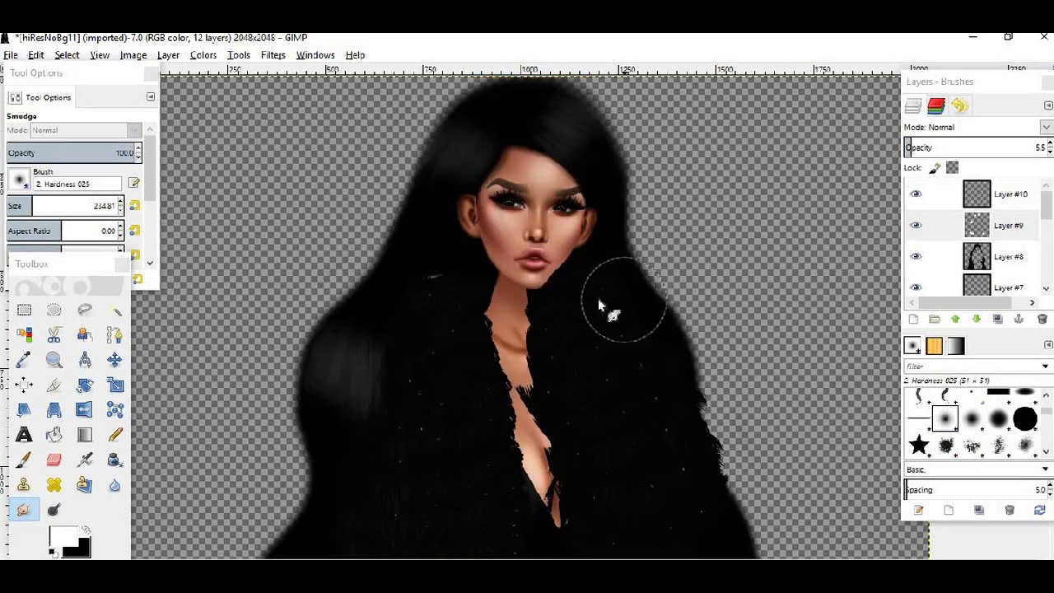
drag(576, 147, 455, 149)
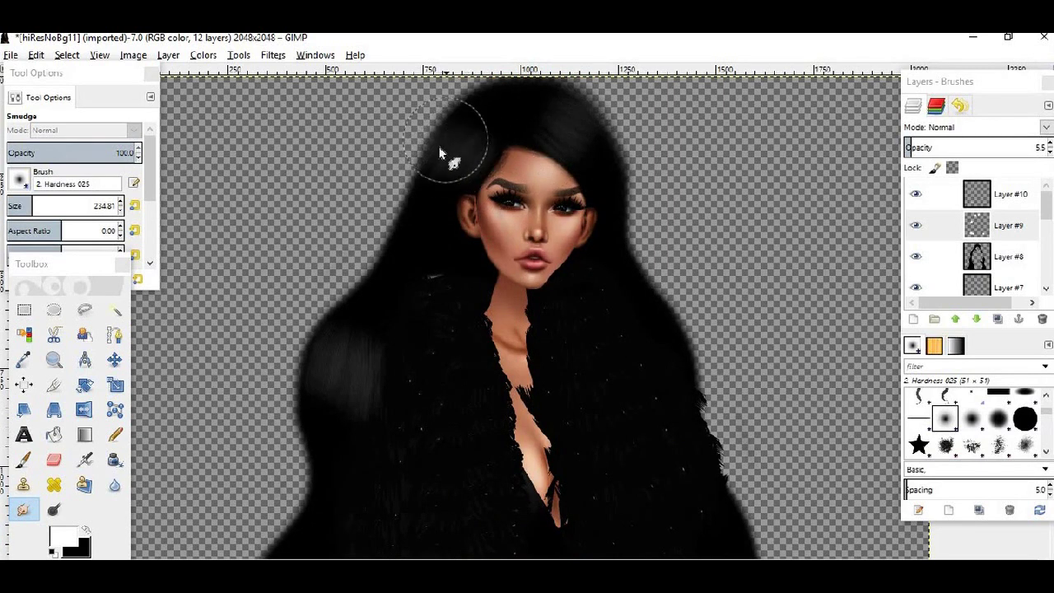
Drop Layer #10's opacity to 14.2 and add a new transparent Layer #11.
scroll(576, 346, down, 2)
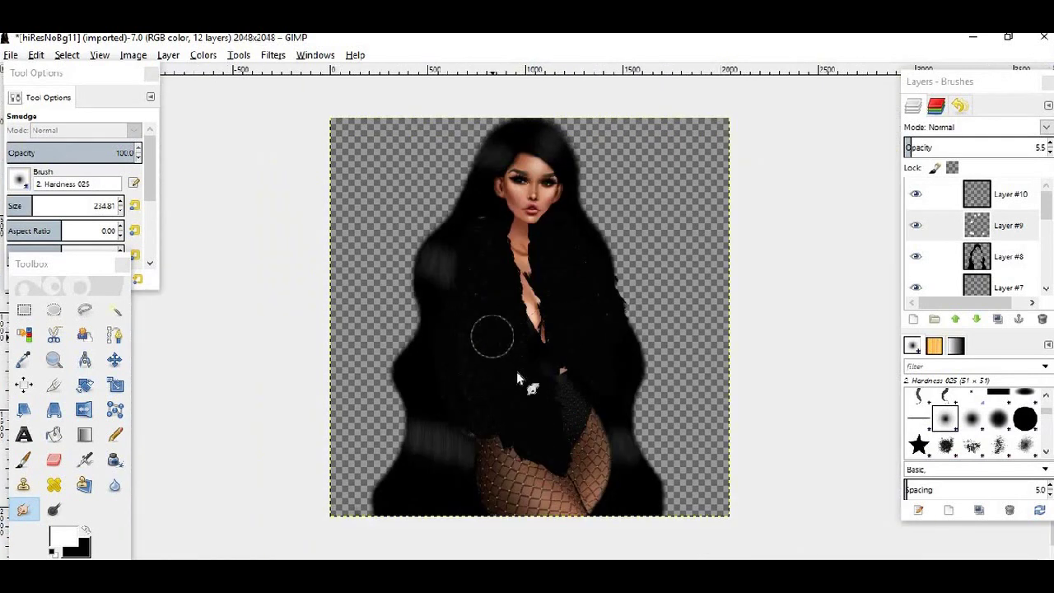
click(1012, 203)
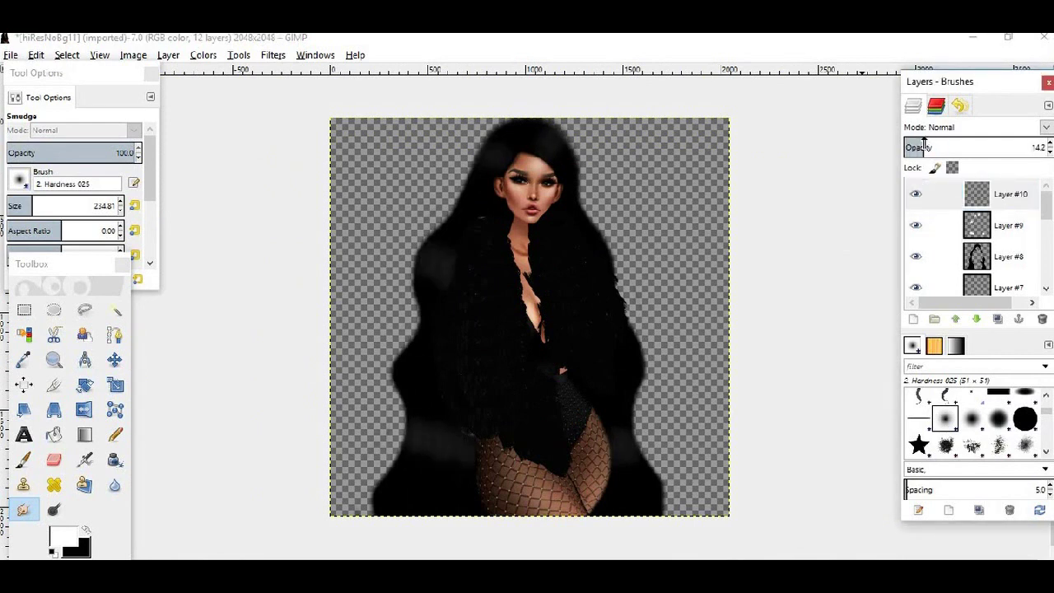
click(913, 318)
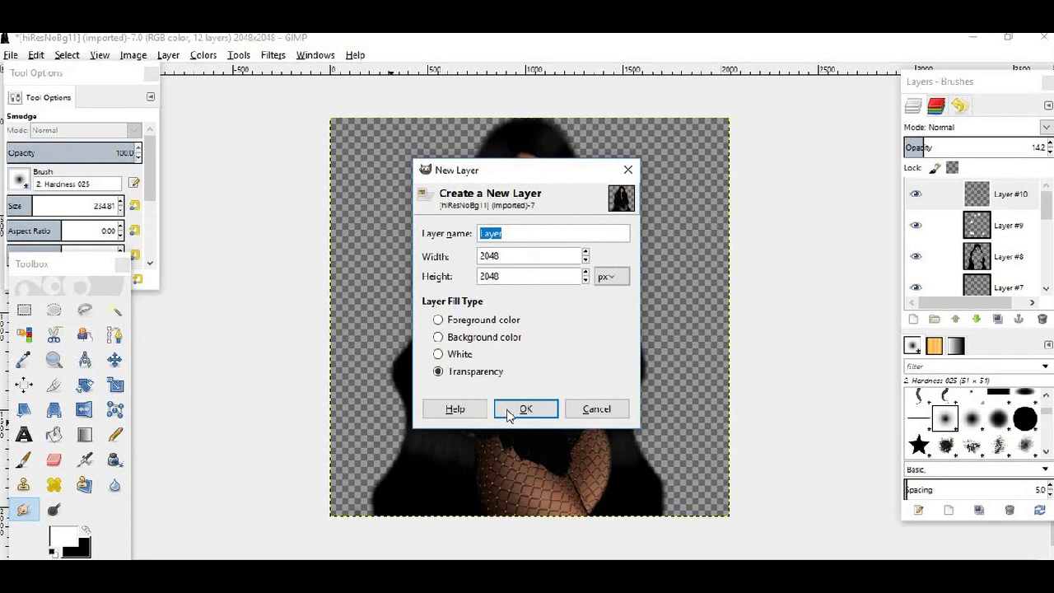
click(520, 406)
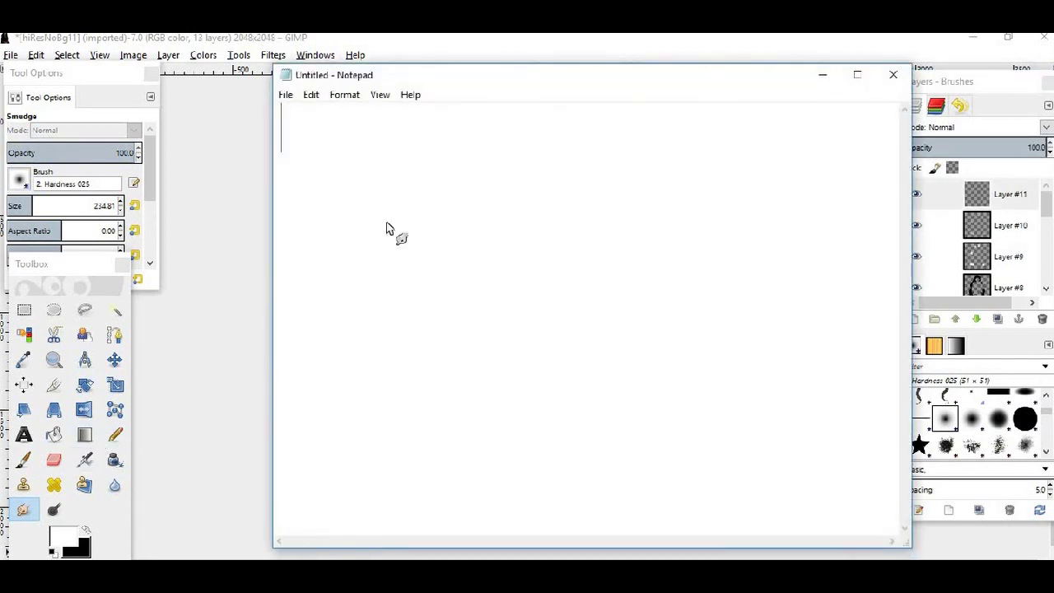
Note in Notepad that white was softened and black shadowing comes next, then clear it and return to GIMP.
text(ok no)
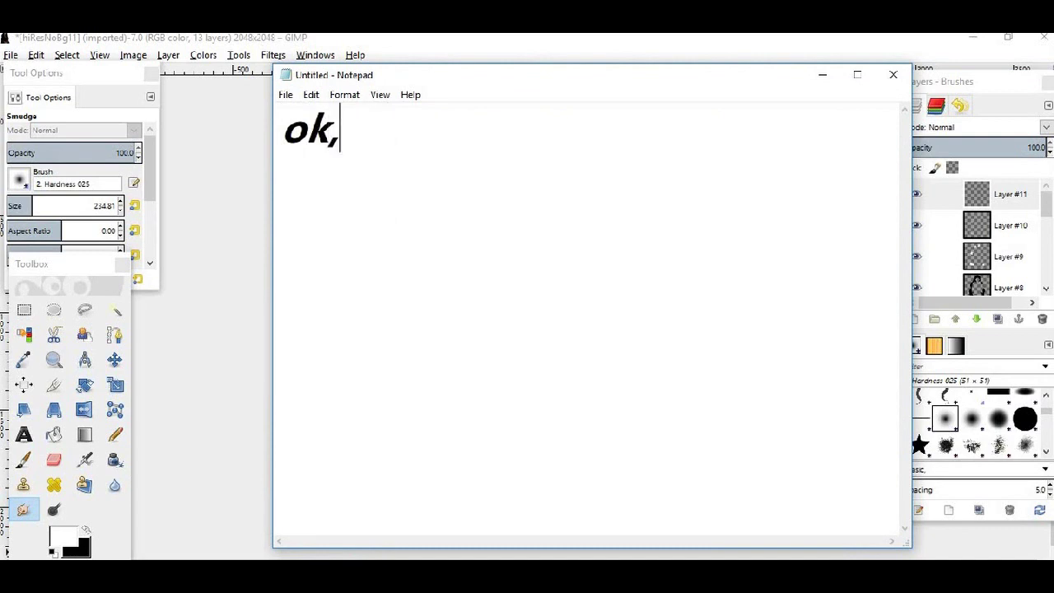
text(dded white)
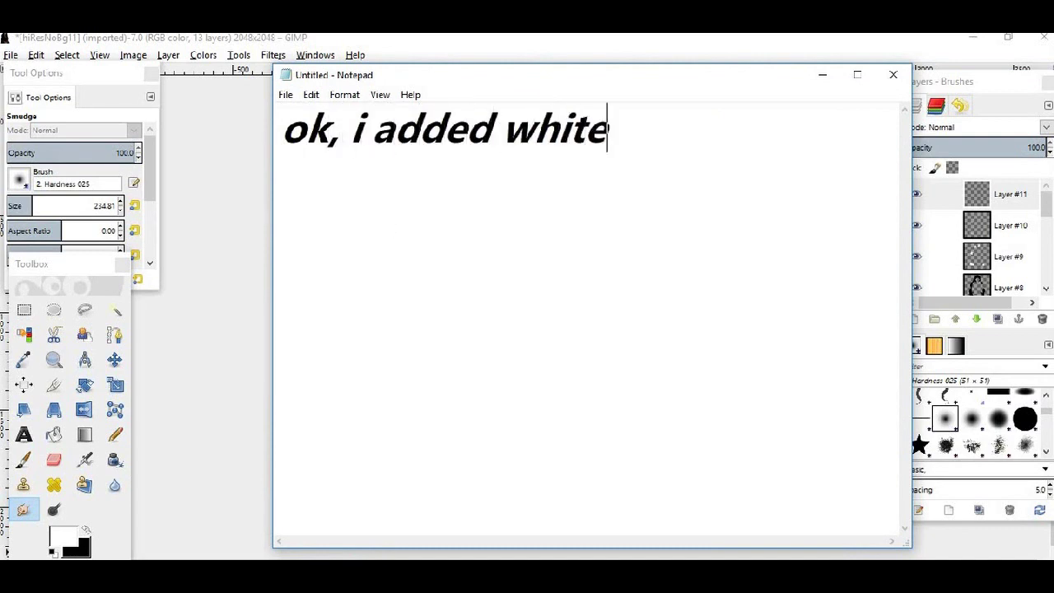
text( thenlower)
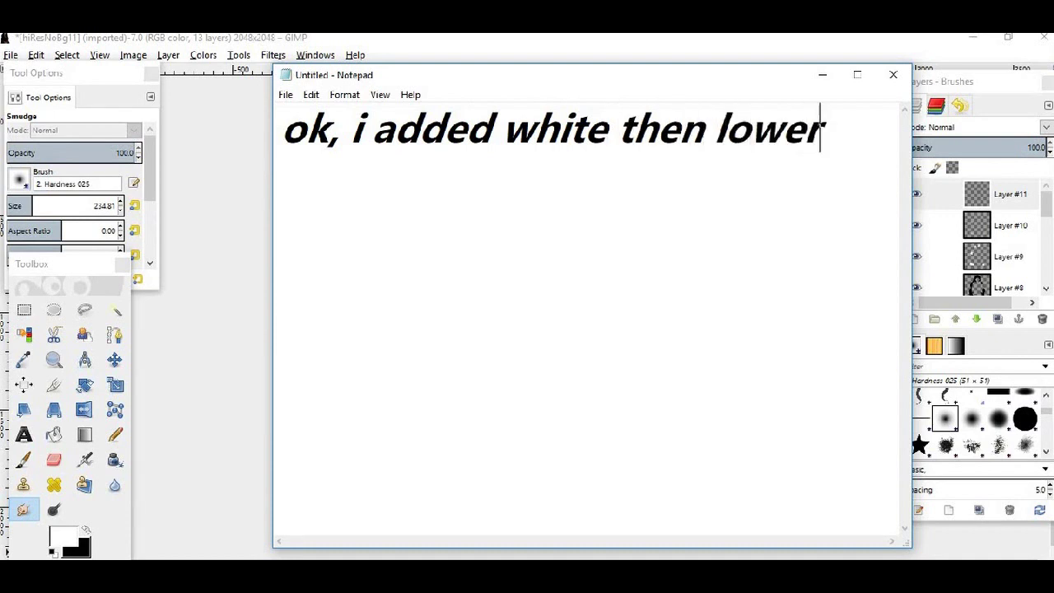
text(ed the opac)
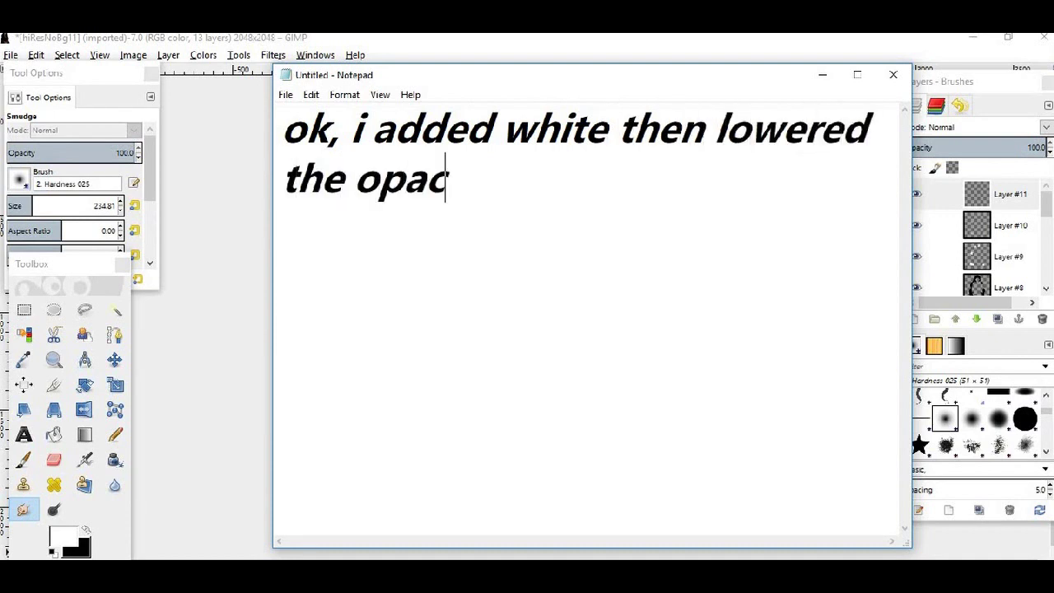
text(ity)
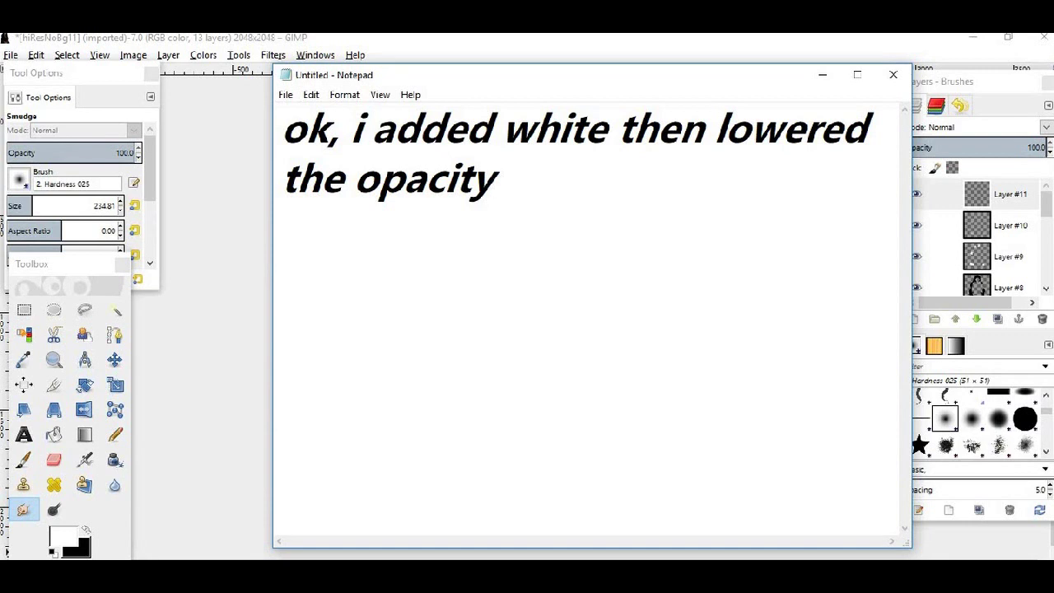
text( so it)
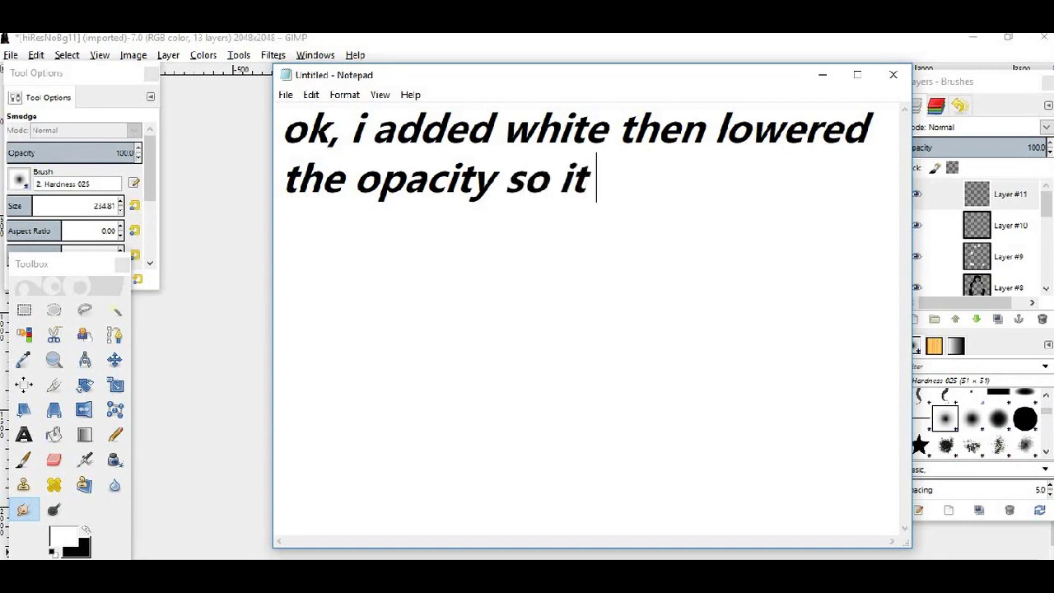
text( wont b)
text(e as )
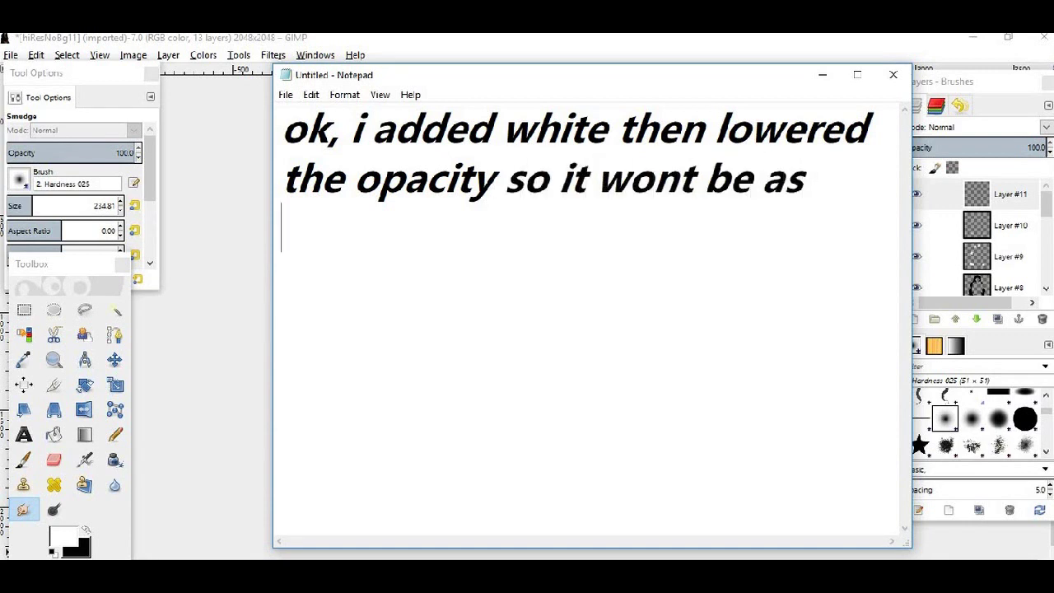
text(harsh.)
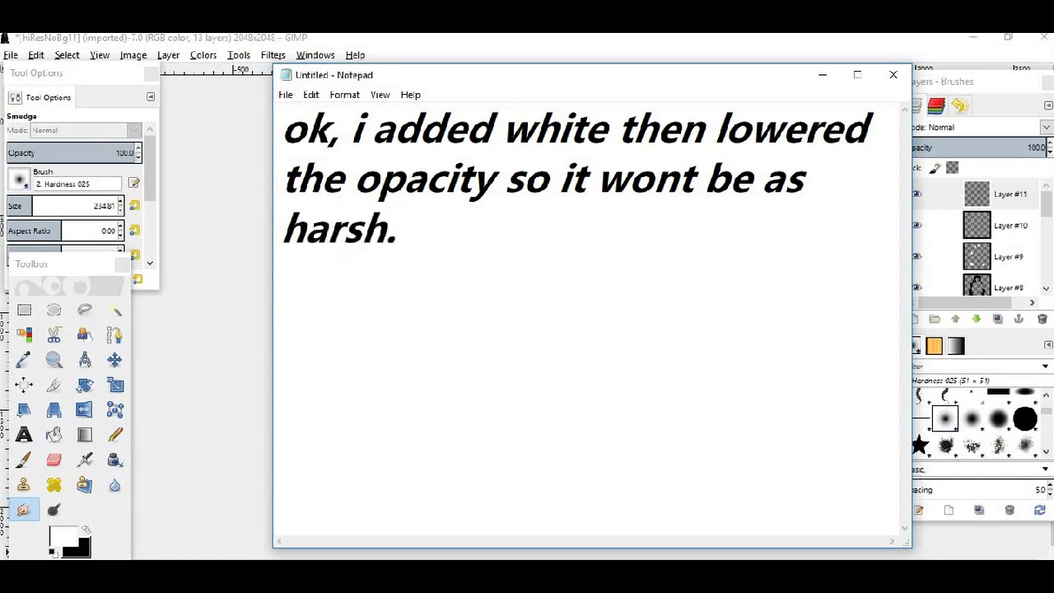
text( now i)
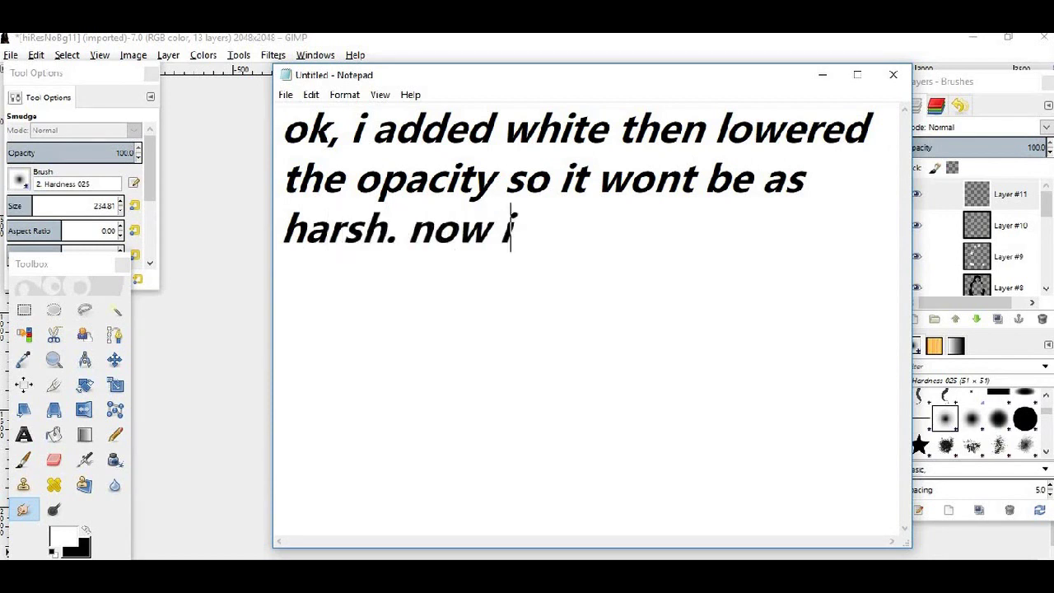
text( will uj just add)
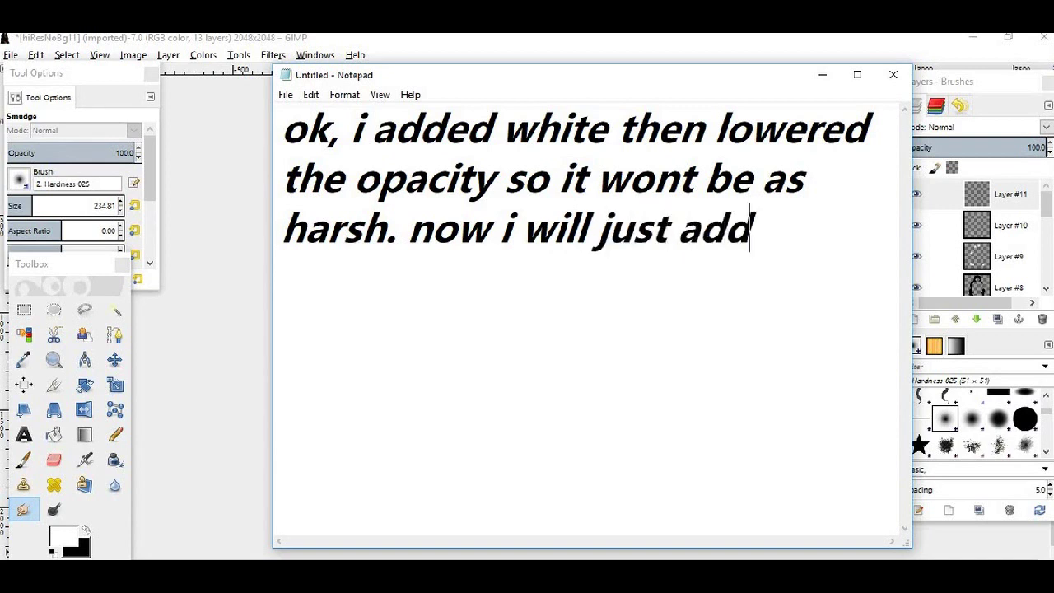
text(omebla)
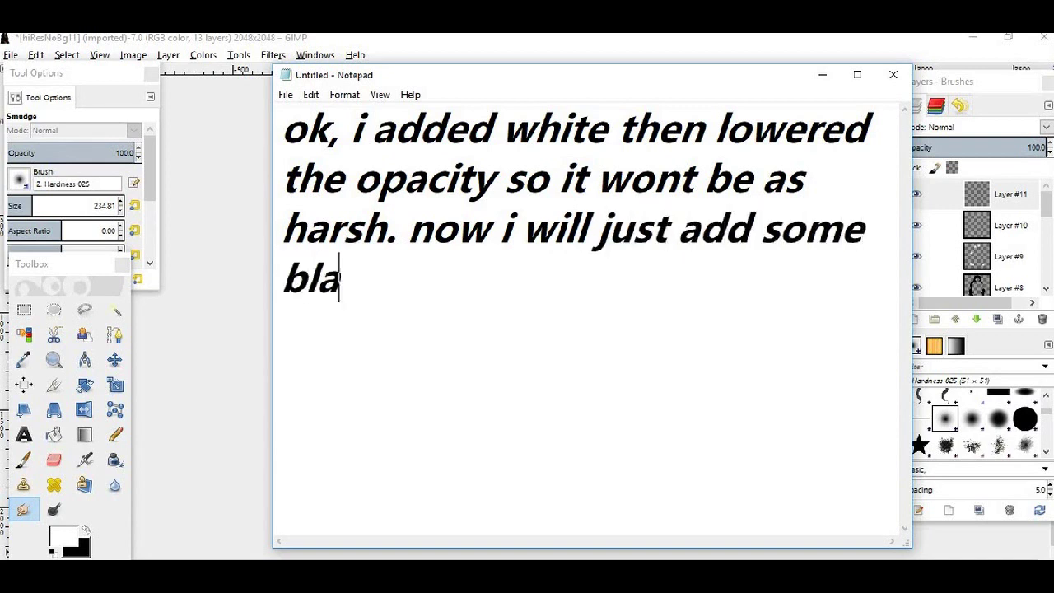
text(ck)
text(ss)
text(ha)
text(dowin)
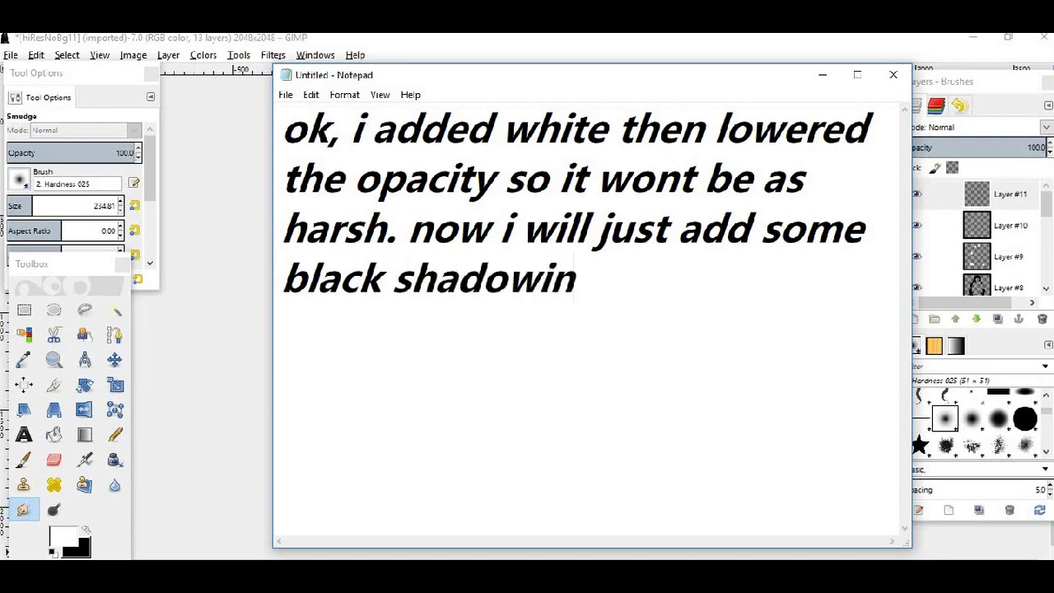
text(g.)
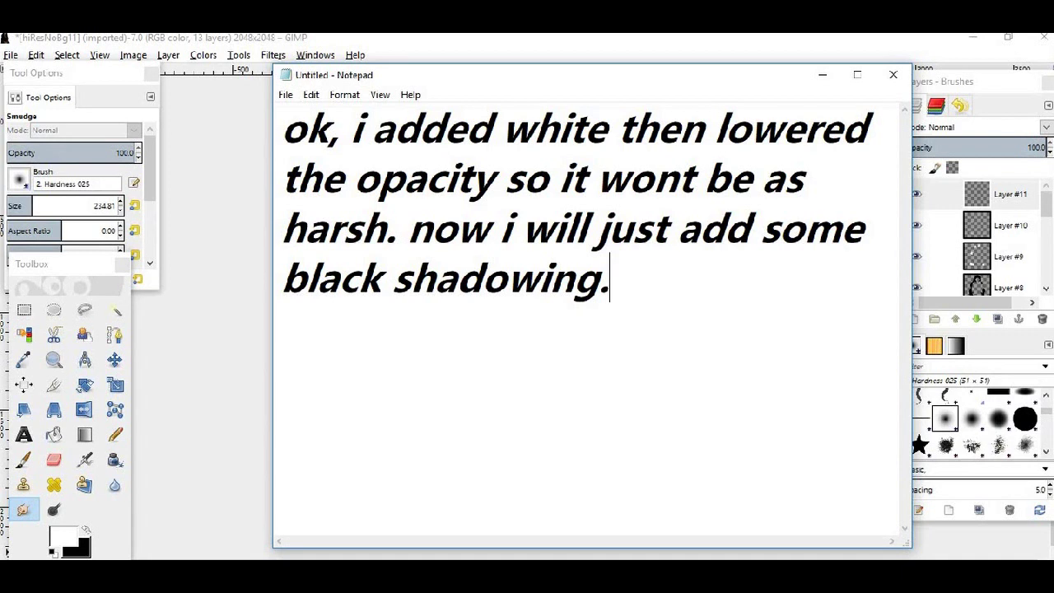
key(ctrl+a)
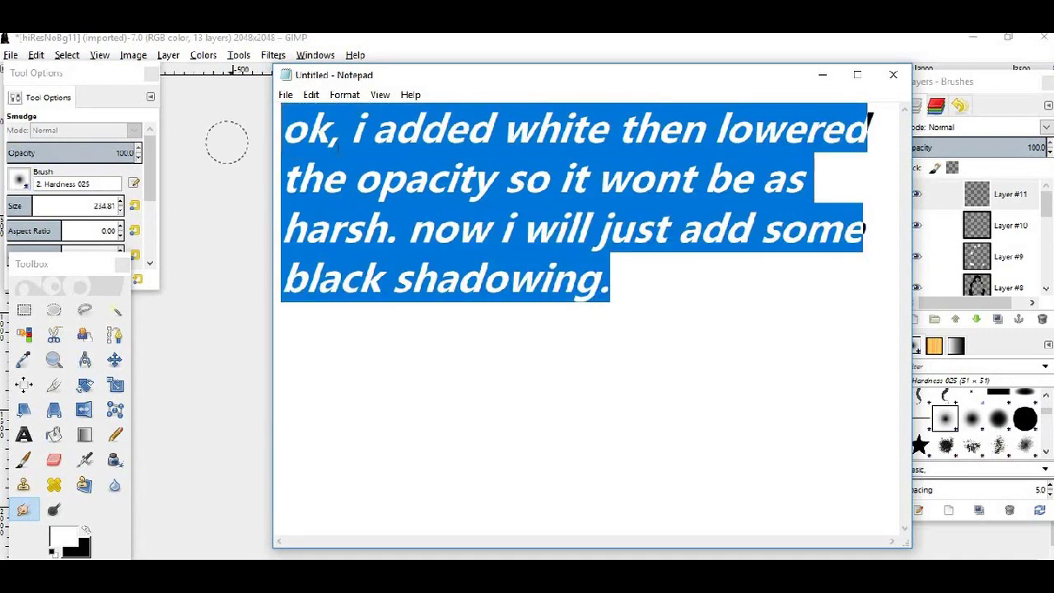
key(BackSpace)
click(906, 132)
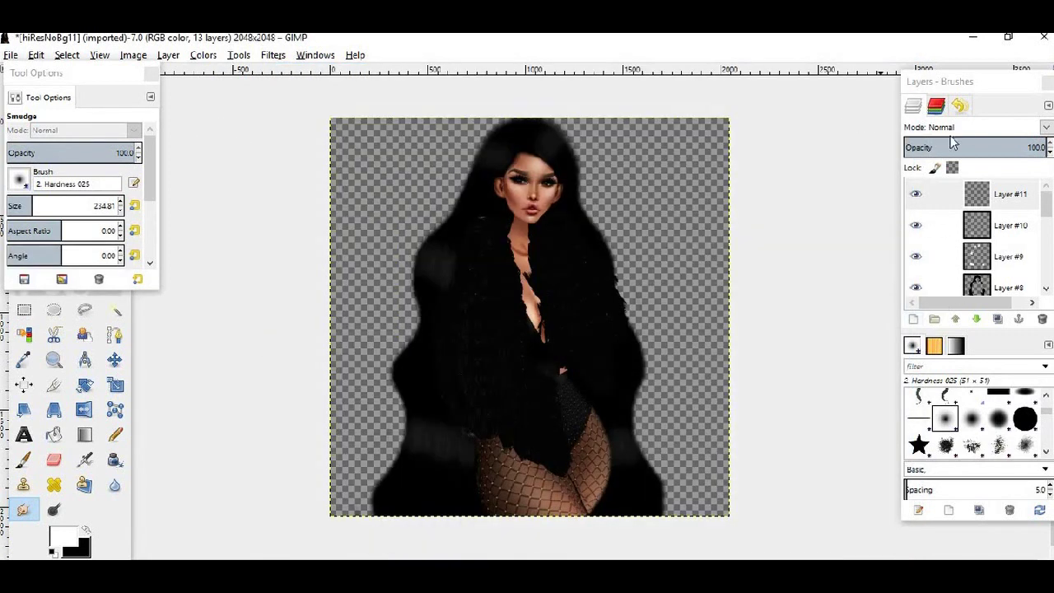
Set Layer #11 to Overlay mode and ready the Airbrush with black paint.
click(969, 132)
click(965, 323)
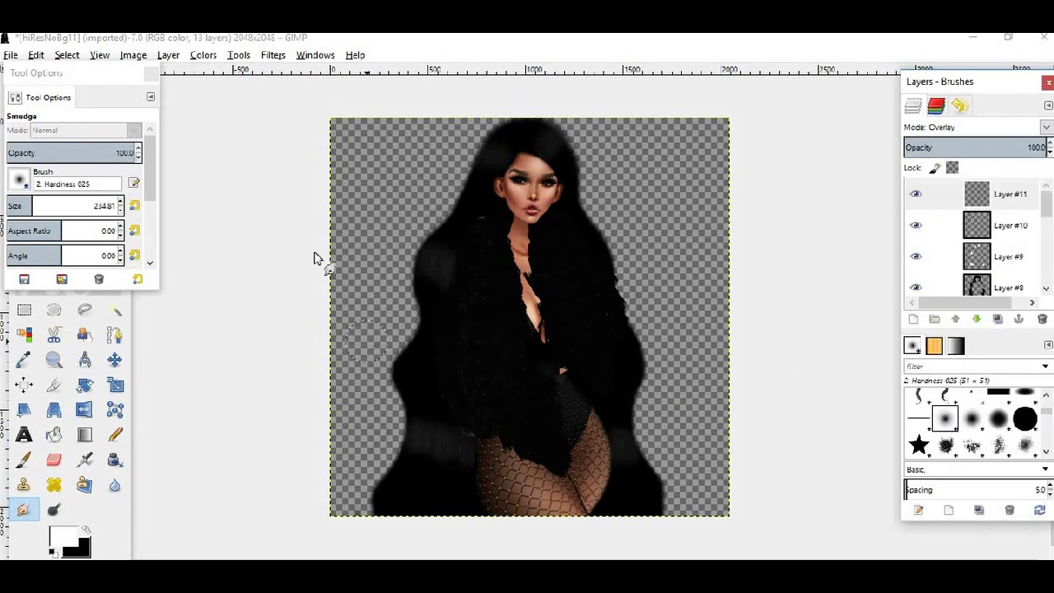
click(93, 512)
key(a)
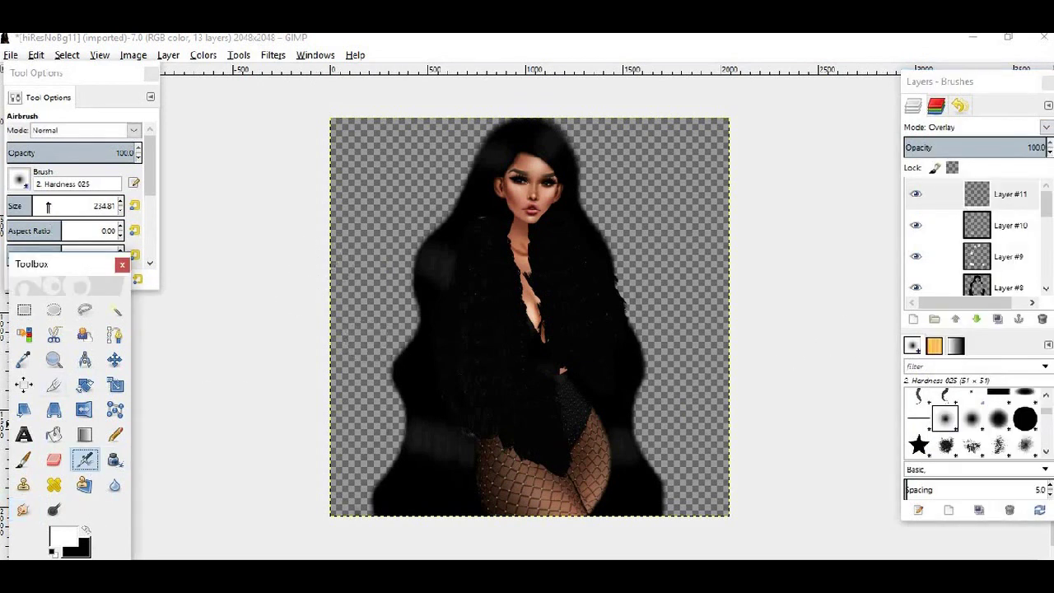
click(50, 206)
ctrl+scroll(558, 183, up, 1)
ctrl+scroll(597, 218, up, 1)
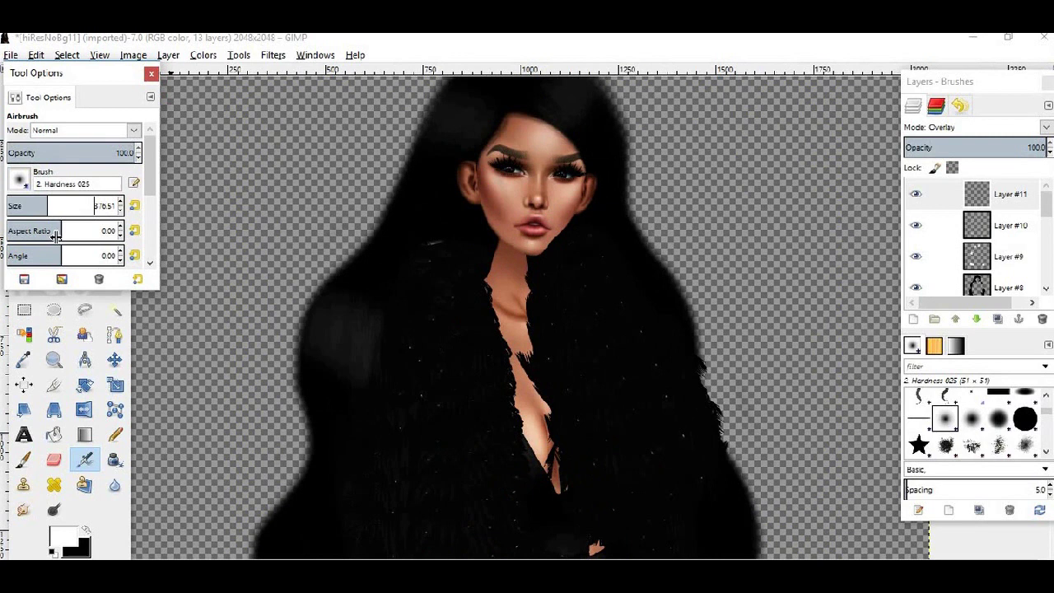
alt+scroll(369, 217, down, 5)
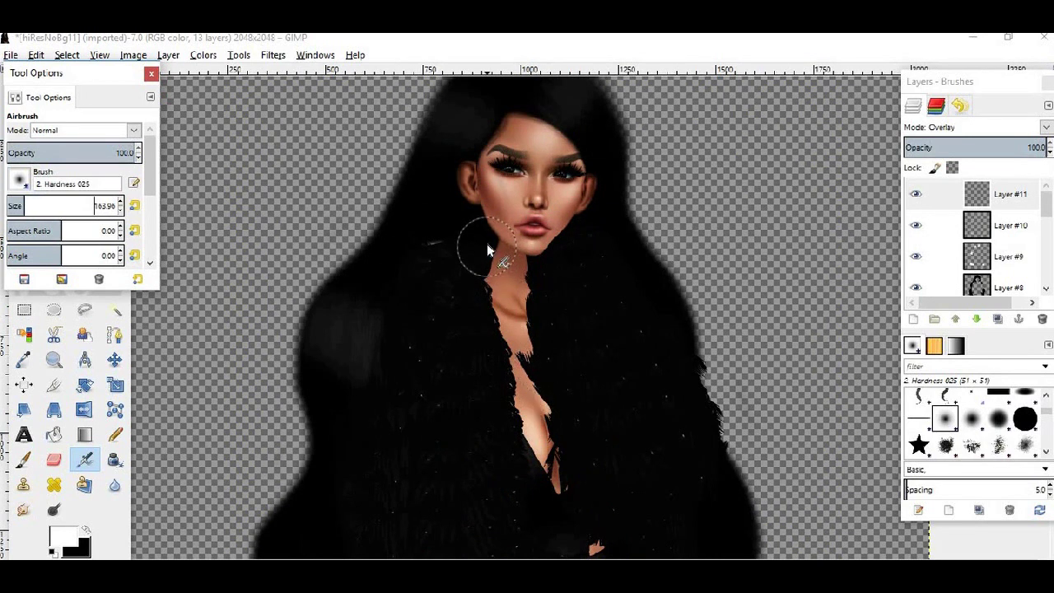
key(x)
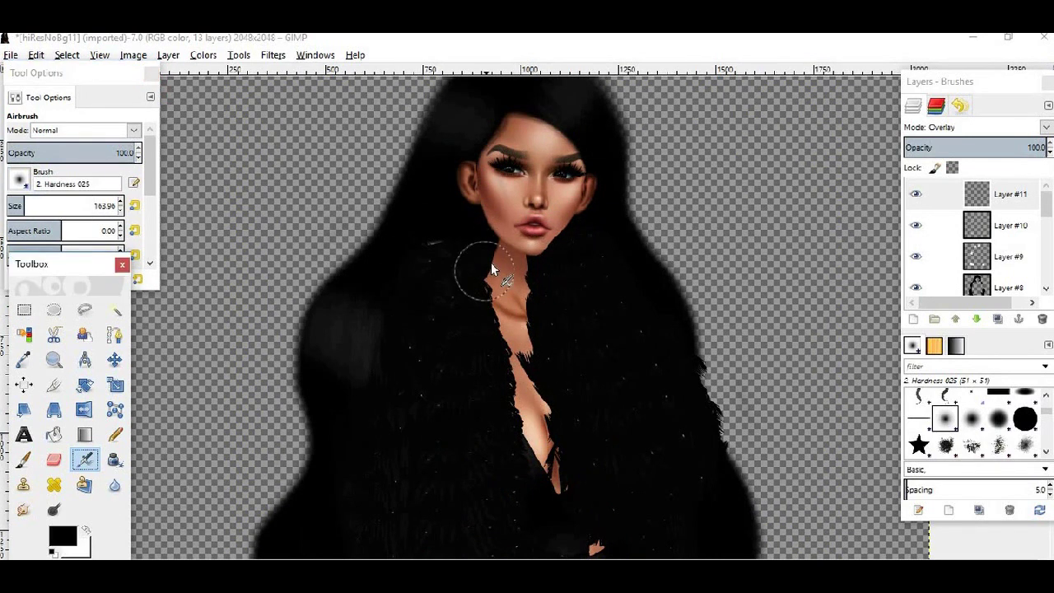
Airbrush black shadows over the neck, head, hair and fishnet leg edges.
drag(500, 247, 535, 276)
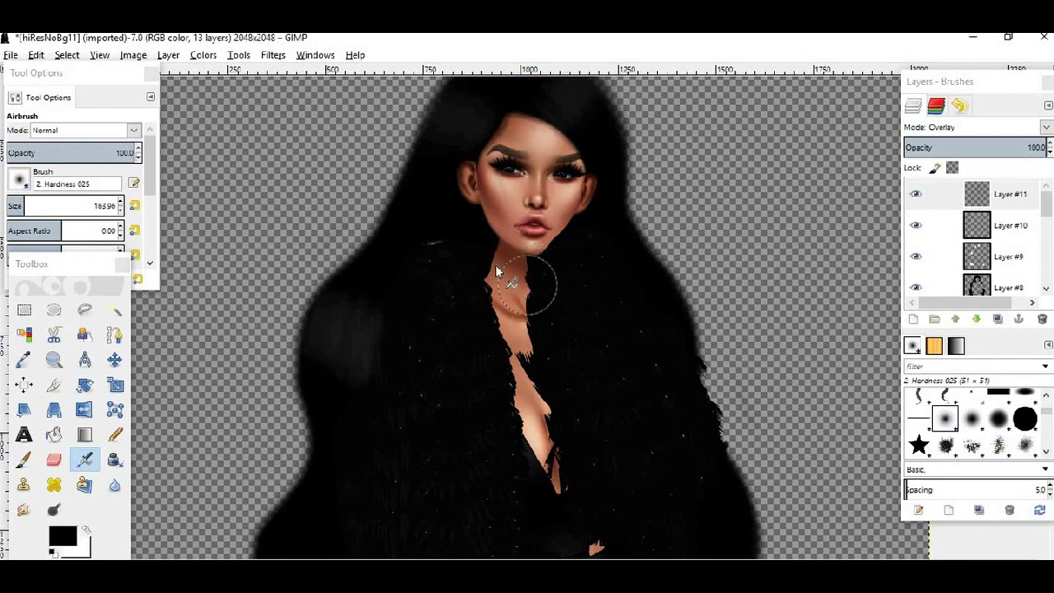
mouse_move(520, 106)
mouse_down()
mouse_move(587, 148)
mouse_move(626, 198)
mouse_move(597, 156)
mouse_move(583, 363)
mouse_up()
scroll(432, 312, down, 5)
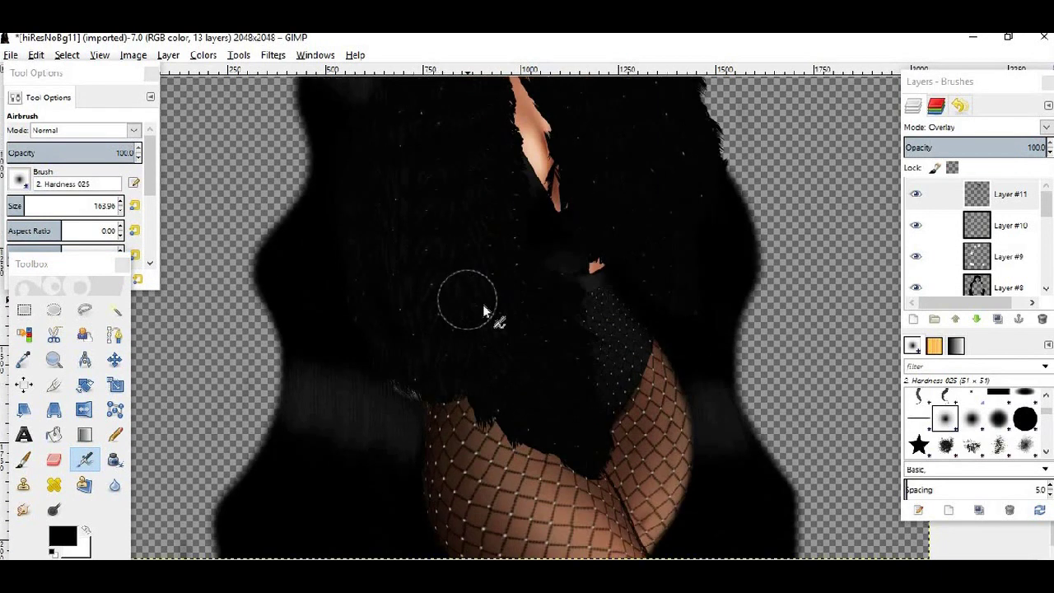
mouse_move(685, 435)
mouse_down()
mouse_move(692, 495)
mouse_move(601, 471)
mouse_move(630, 548)
mouse_up()
drag(434, 398, 447, 523)
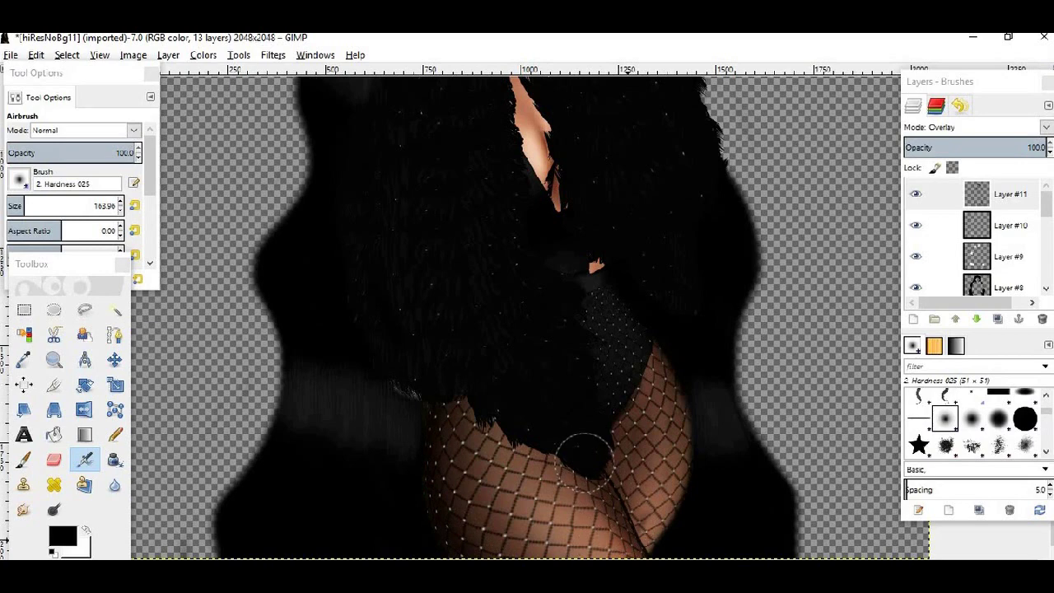
key(minus)
key(minus)
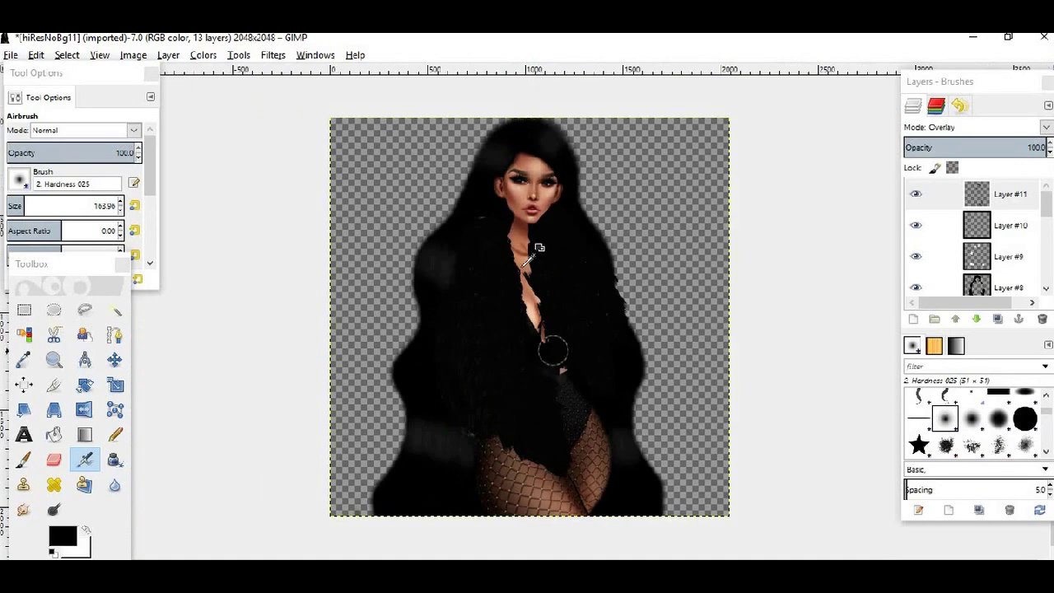
key(plus)
key(plus)
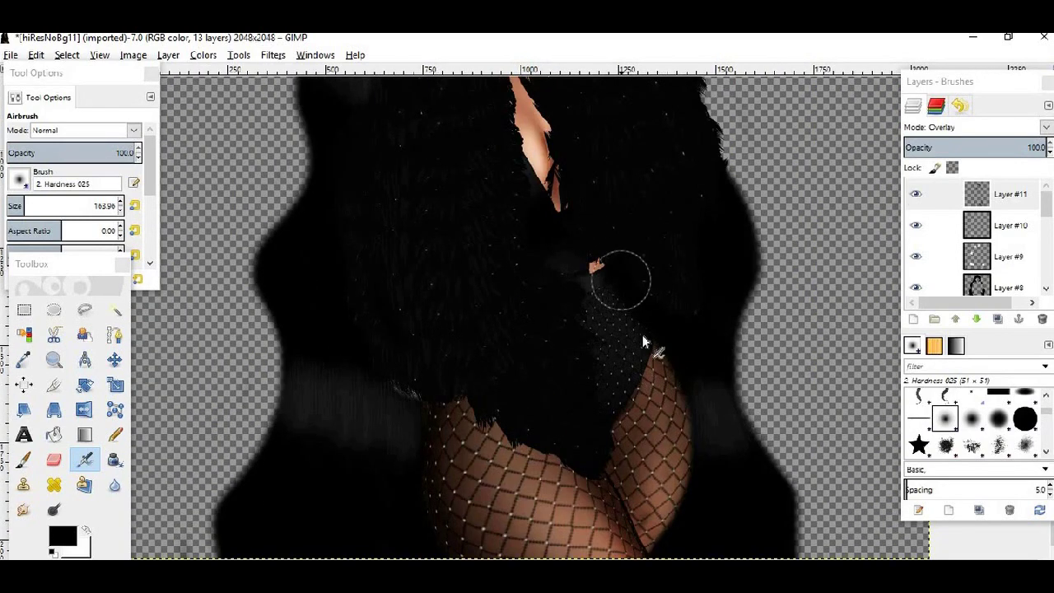
mouse_move(610, 425)
mouse_down()
mouse_move(619, 418)
mouse_move(618, 289)
mouse_move(642, 355)
mouse_move(595, 342)
mouse_up()
Lower the shadow layer's opacity to 82.
scroll(501, 374, up, 5)
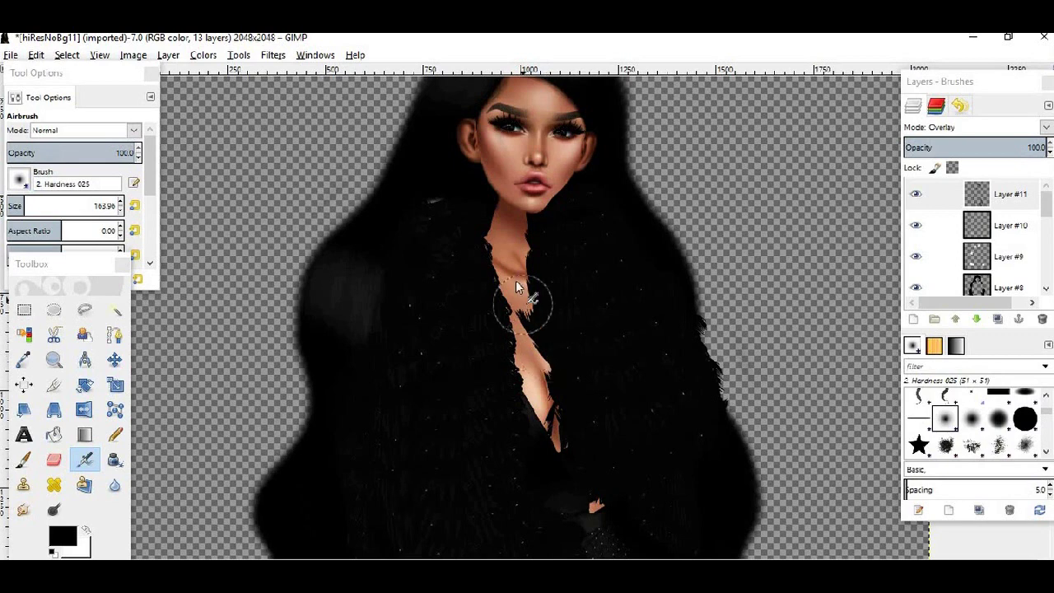
scroll(634, 323, up, 2)
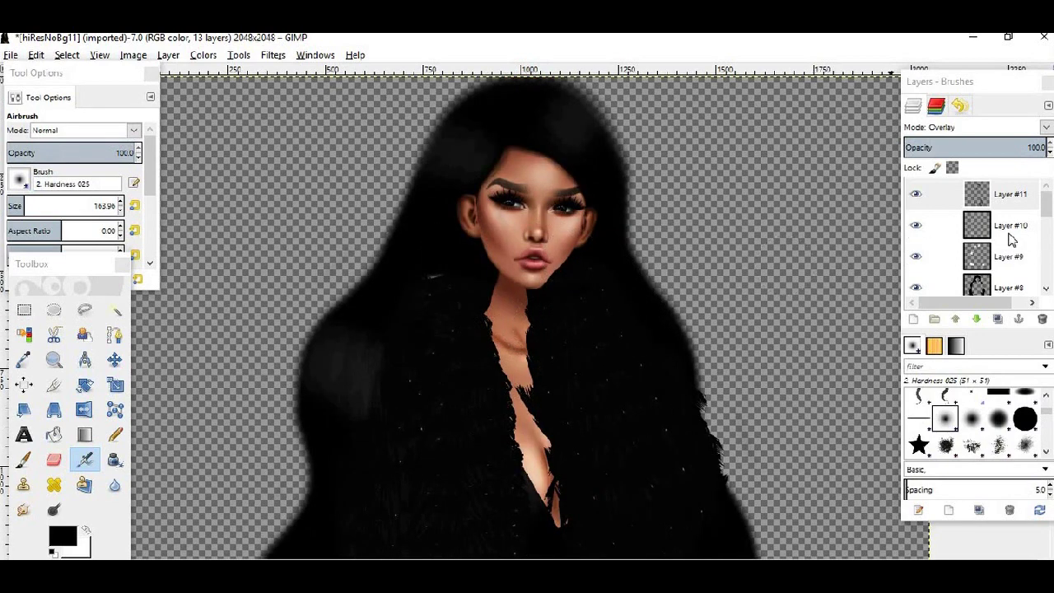
scroll(443, 305, down, 2)
scroll(554, 175, up, 2)
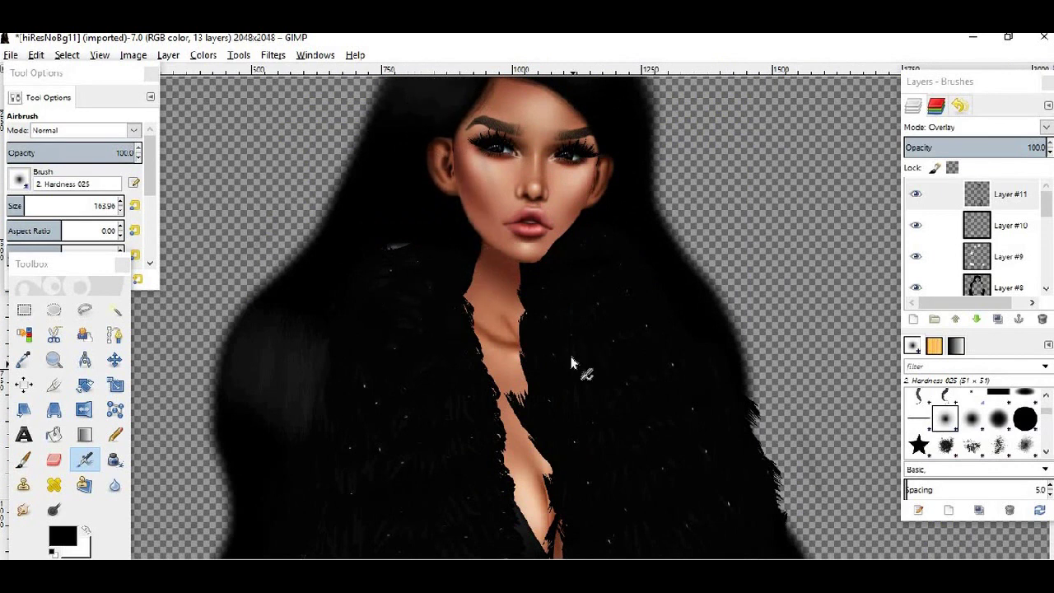
scroll(578, 362, up, 2)
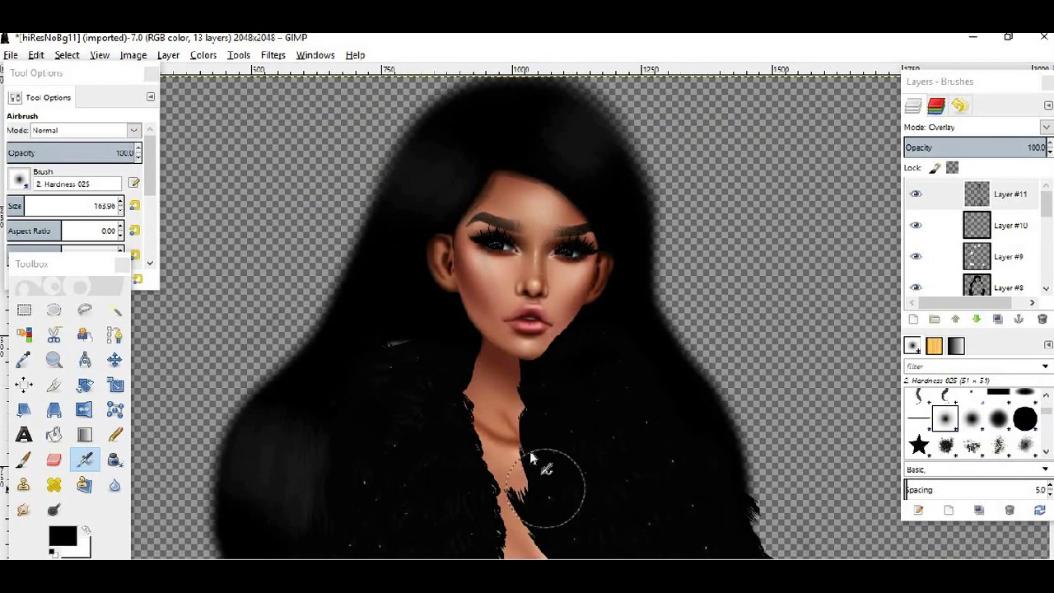
click(1026, 146)
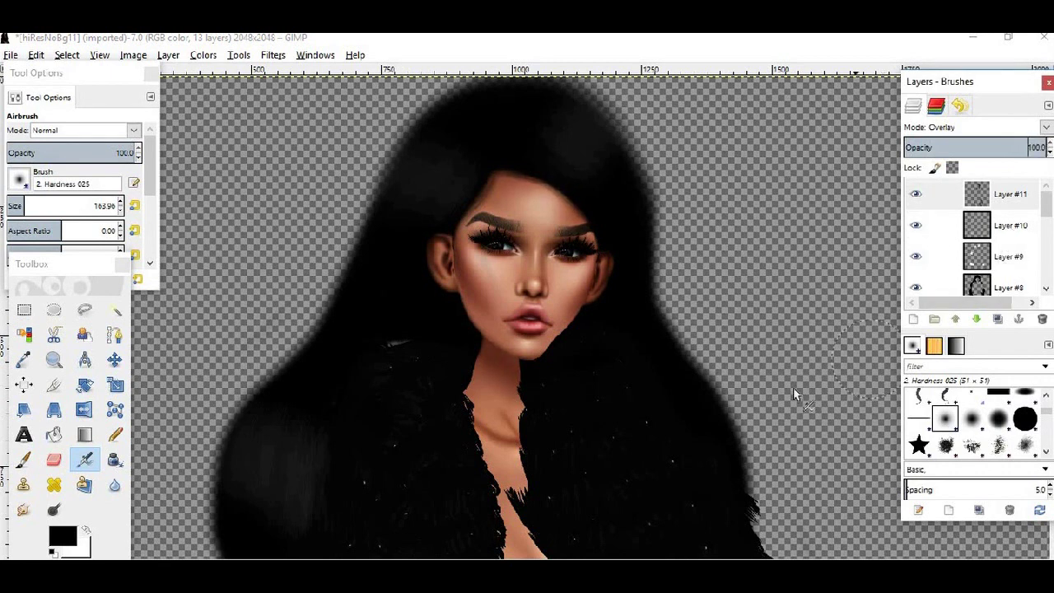
scroll(1005, 267, down, 5)
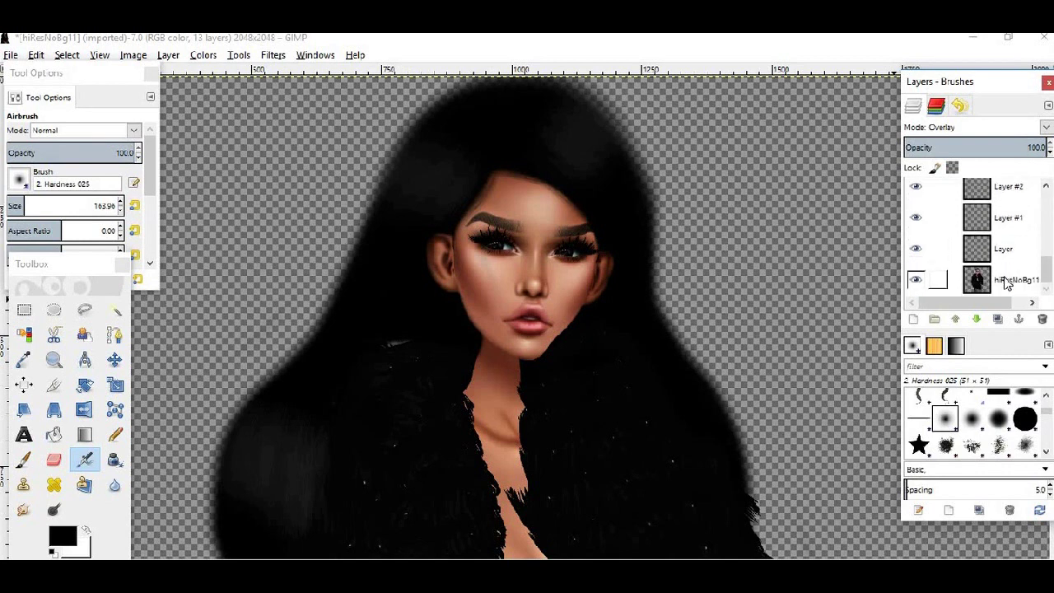
Select the hiResNoBg11 layer and set up the Smudge tool at brush size 29.34.
click(1007, 282)
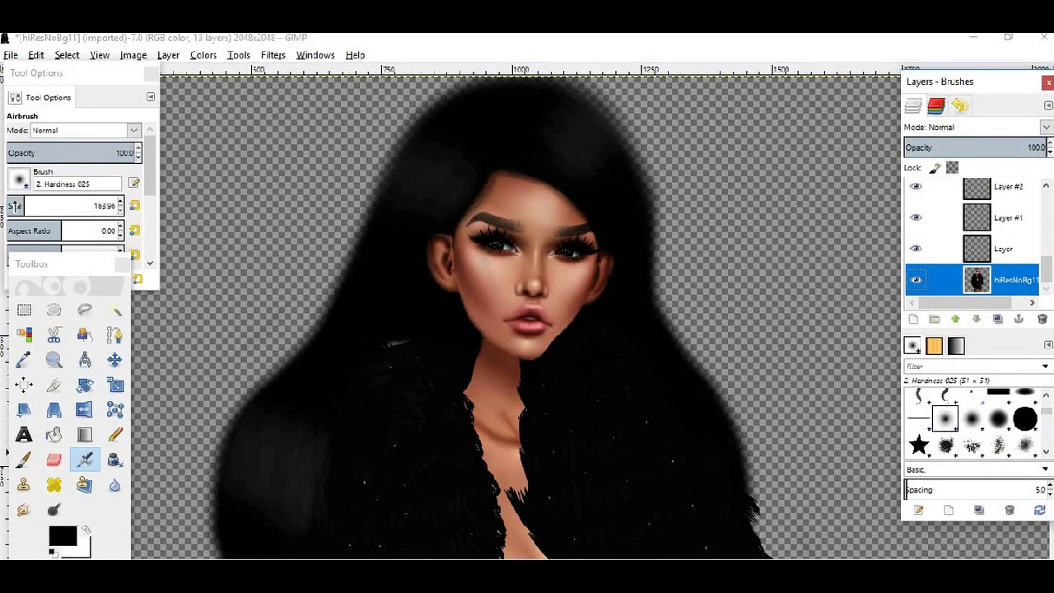
click(23, 511)
scroll(447, 224, up, 1)
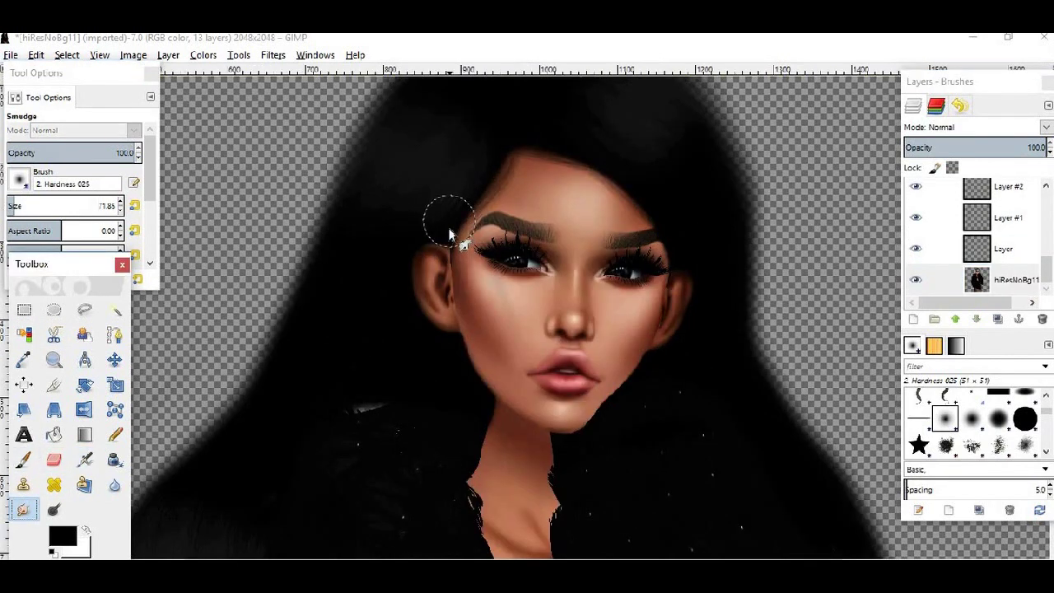
scroll(447, 223, up, 1)
click(12, 205)
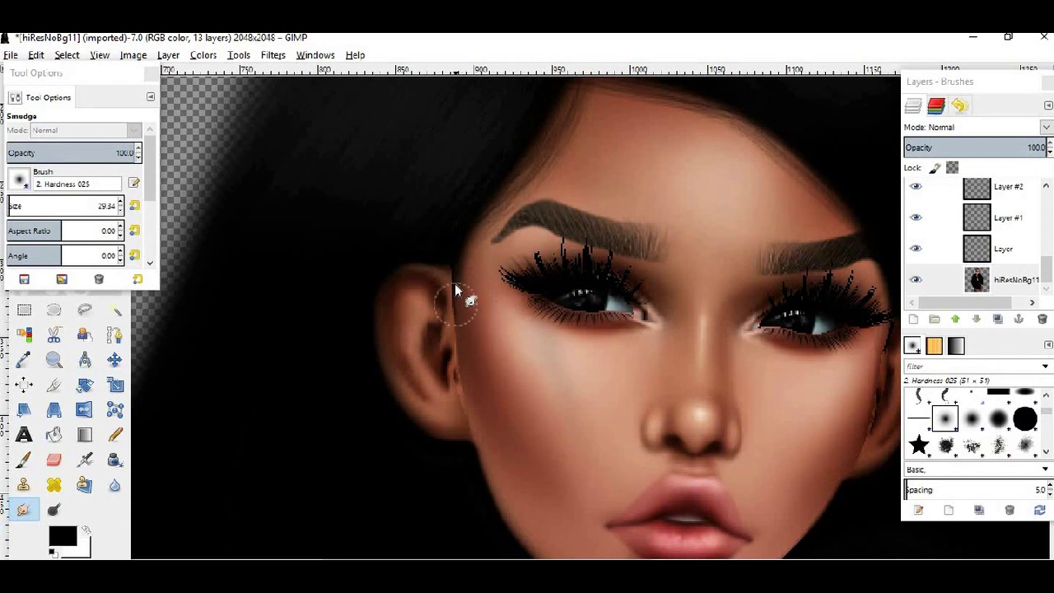
scroll(804, 405, down, 1)
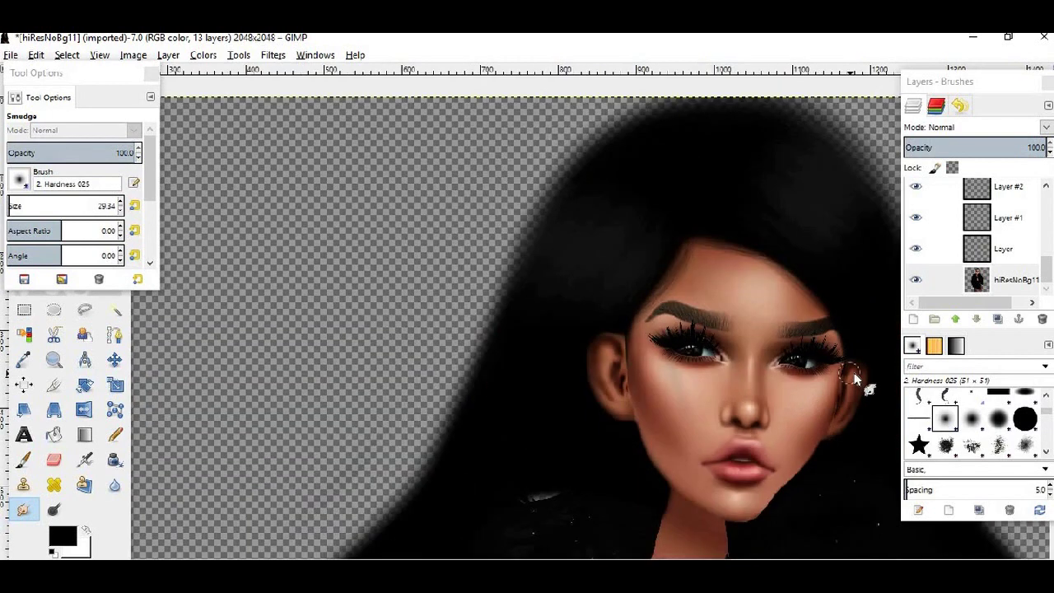
scroll(824, 399, up, 2)
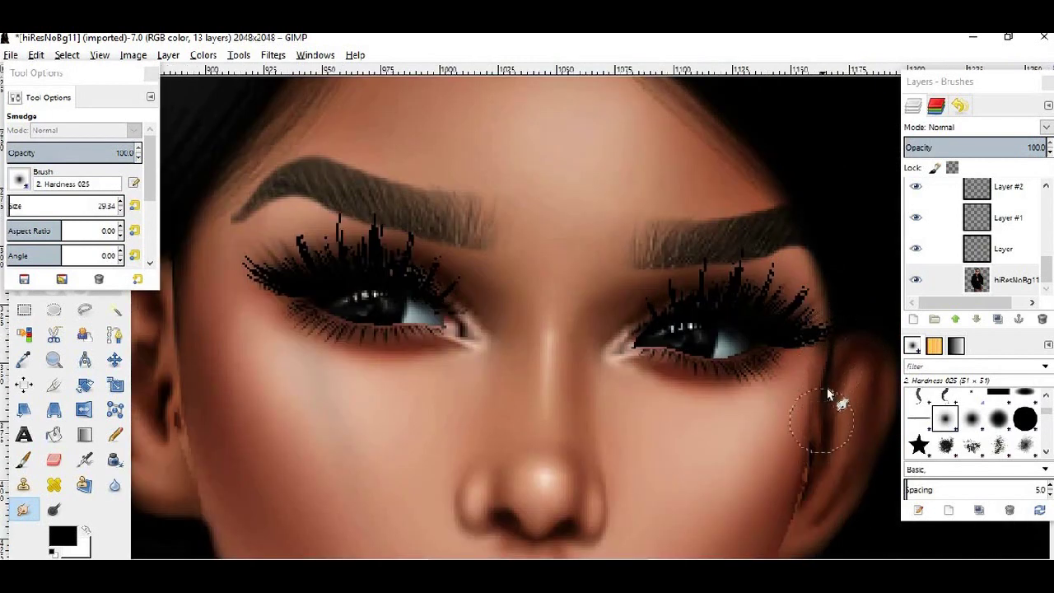
scroll(613, 399, down, 2)
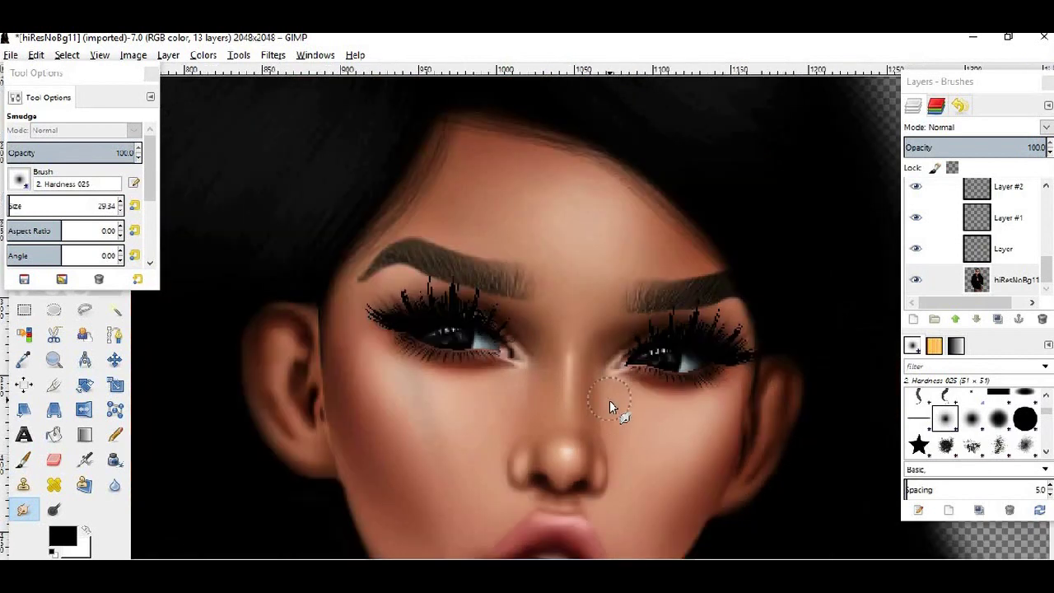
scroll(1005, 258, up, 3)
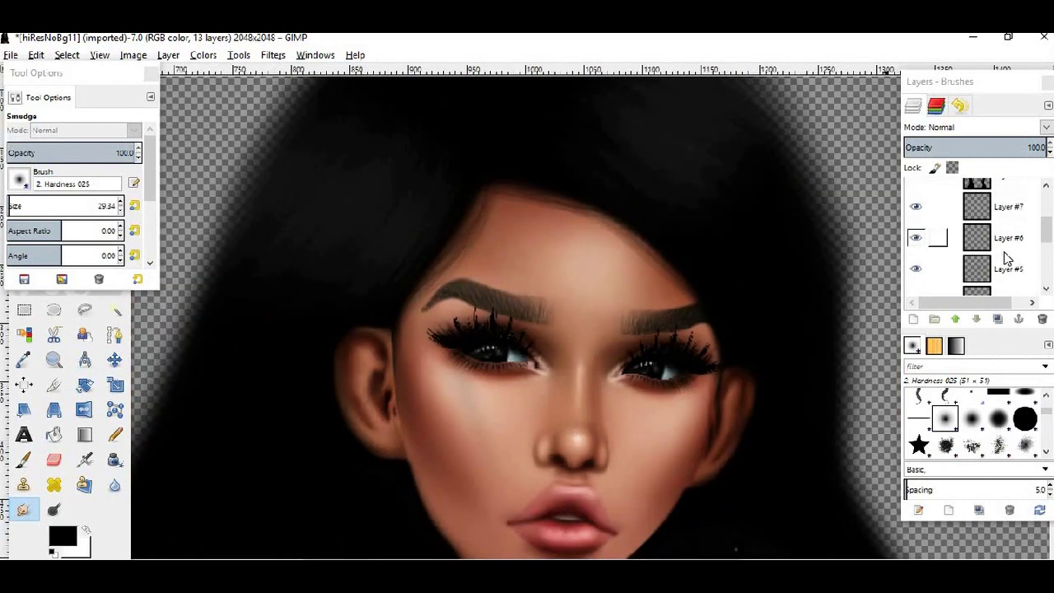
On Layer #8, smudge the face-to-hair edges, including the skin near the eye.
click(1000, 280)
scroll(391, 309, up, 2)
click(391, 310)
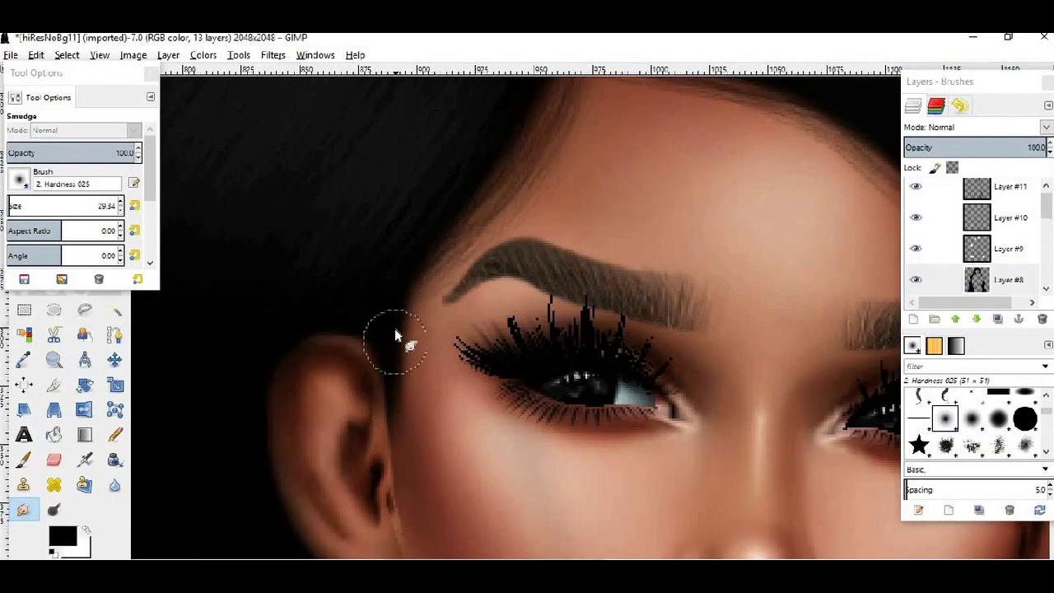
scroll(700, 363, down, 1)
scroll(701, 363, down, 3)
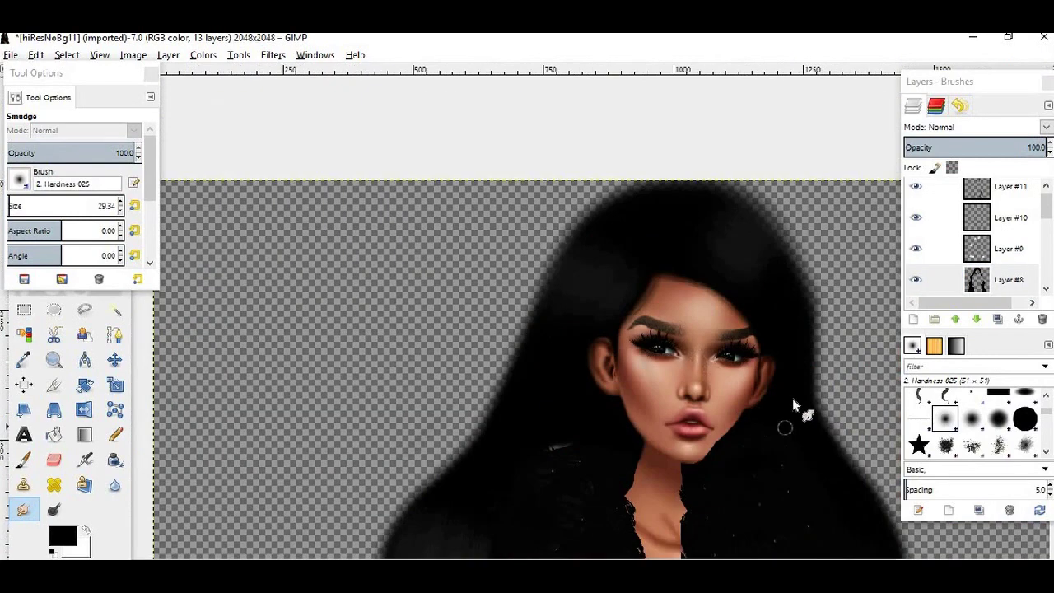
scroll(792, 398, up, 4)
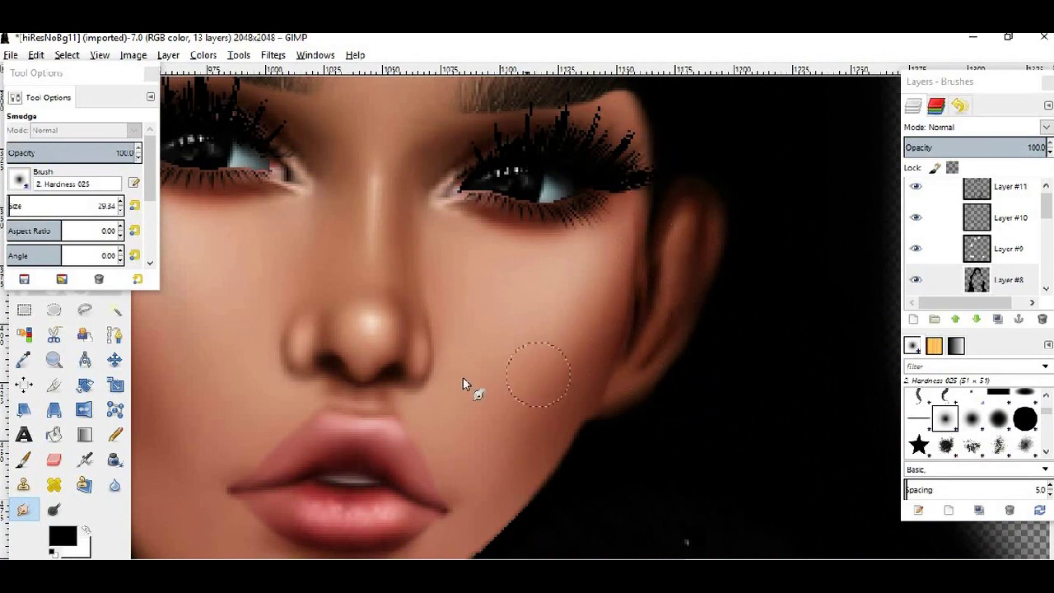
scroll(476, 393, down, 3)
scroll(476, 393, down, 1)
scroll(338, 367, down, 3)
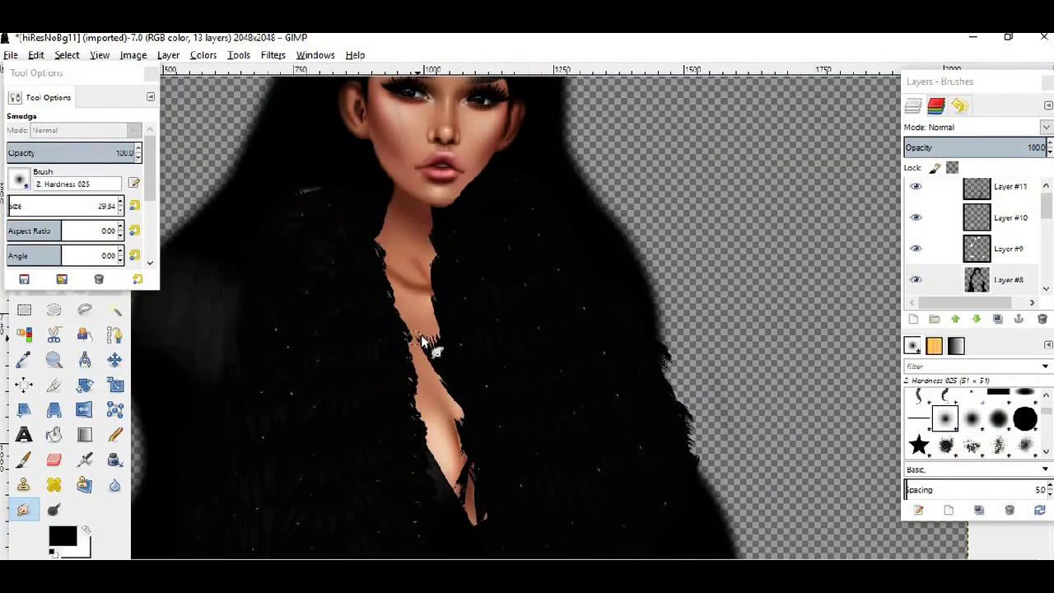
scroll(452, 327, down, 1)
scroll(539, 173, up, 3)
scroll(608, 250, up, 2)
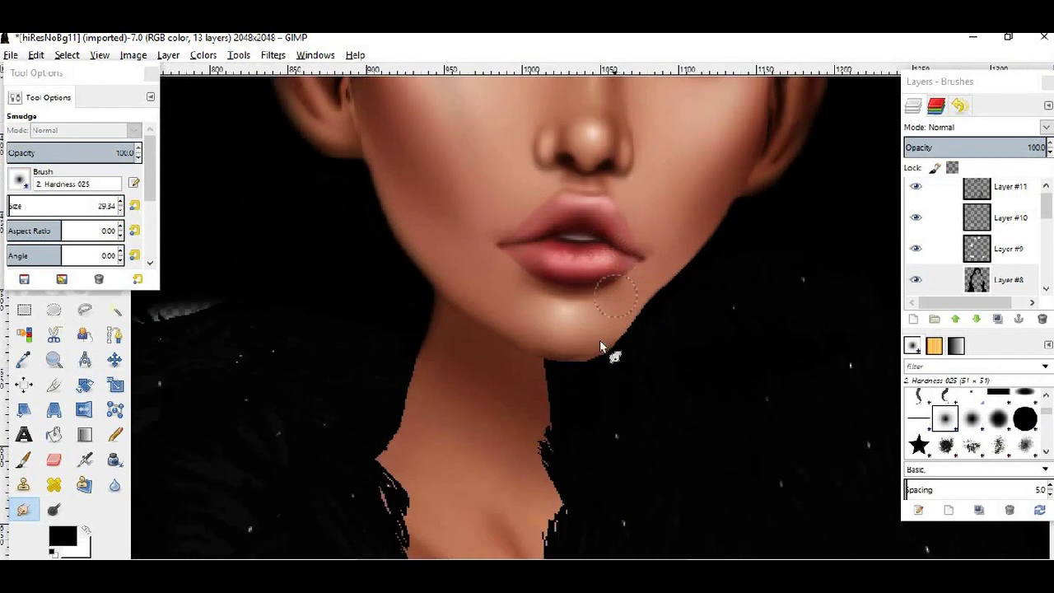
scroll(600, 339, down, 1)
scroll(991, 250, up, 1)
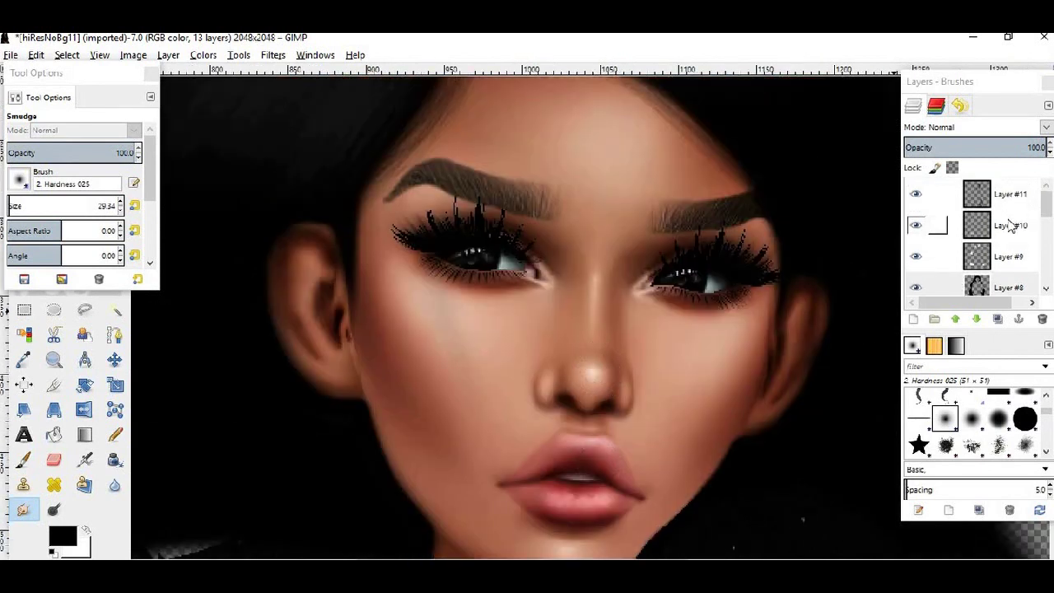
click(1010, 287)
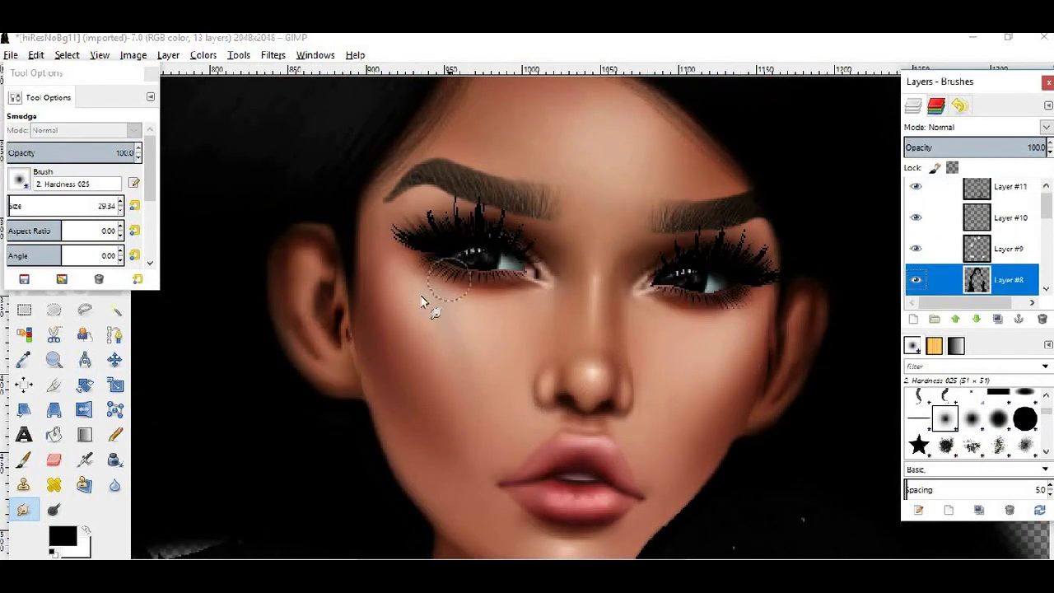
click(394, 260)
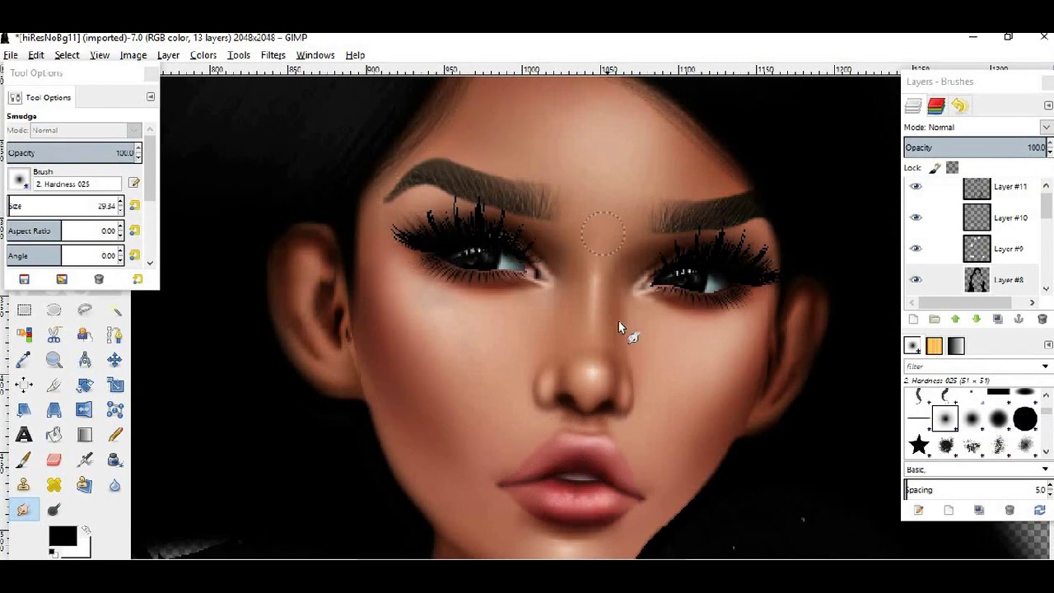
Add a new transparent layer above Layer #11 at the top of the stack.
scroll(619, 321, down, 1)
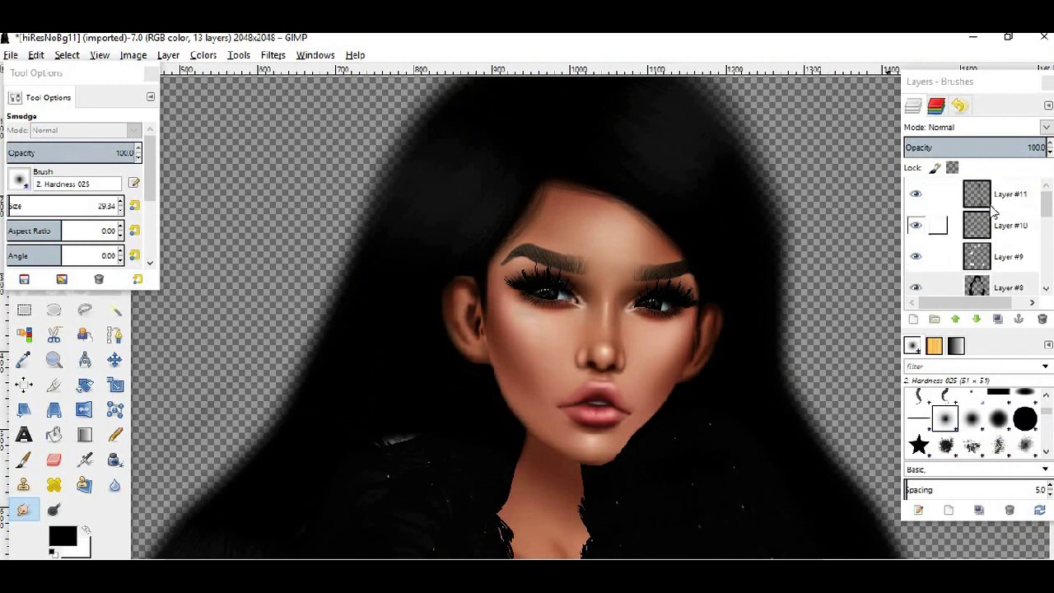
drag(935, 193, 921, 317)
click(914, 319)
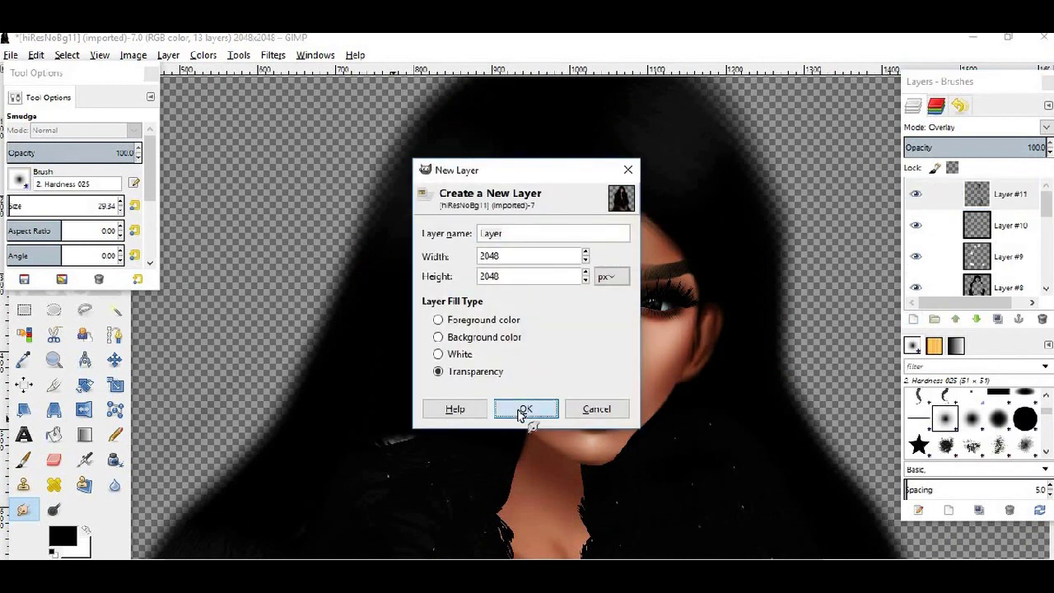
click(525, 408)
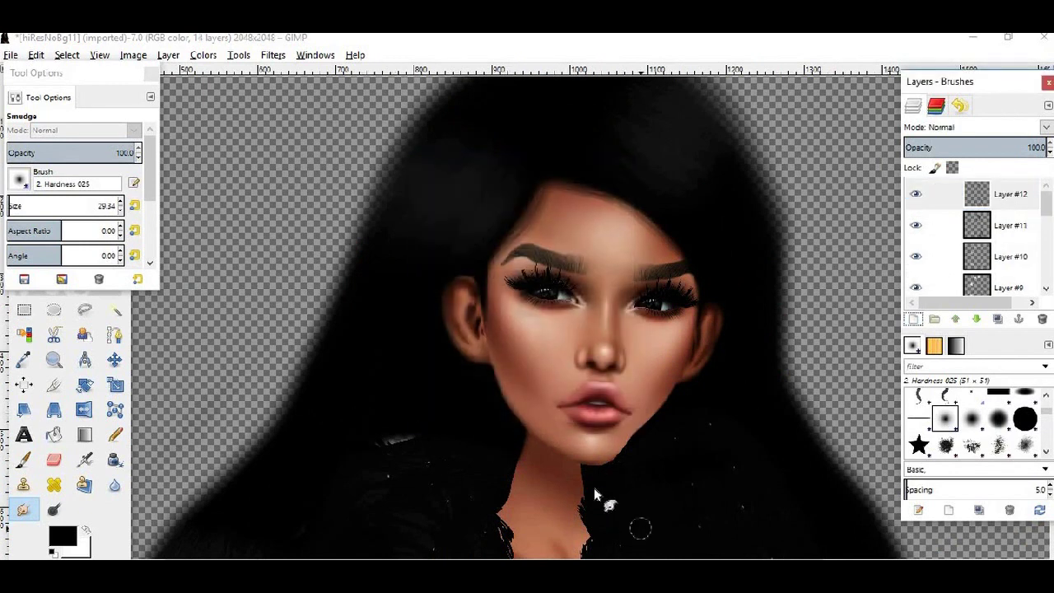
Airbrush black over the white streak on the dark fur clothing.
click(85, 460)
scroll(423, 432, up, 2)
drag(461, 422, 334, 463)
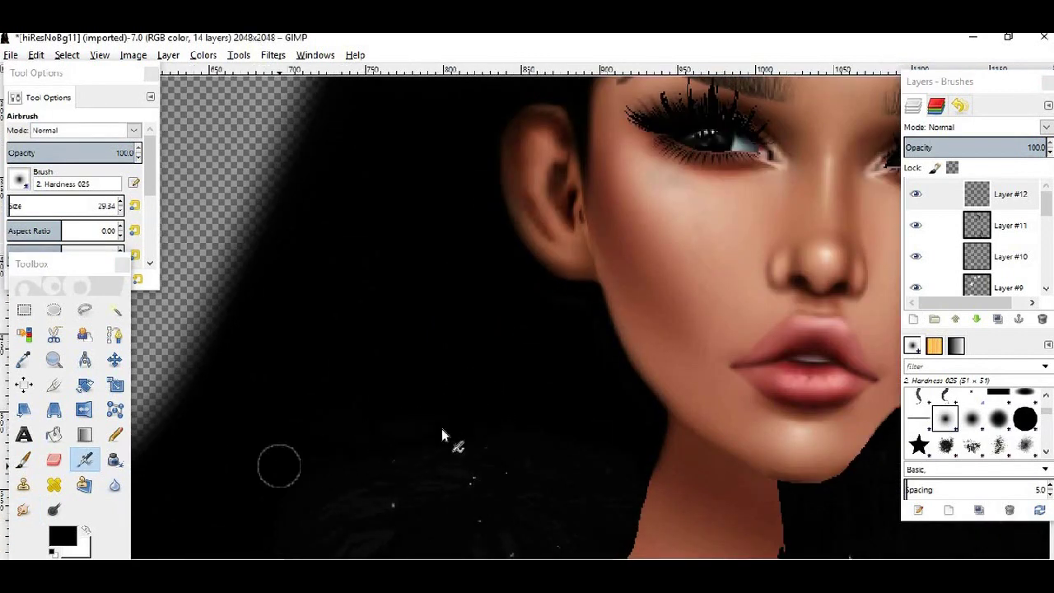
scroll(730, 336, down, 3)
scroll(437, 380, down, 1)
scroll(497, 380, down, 5)
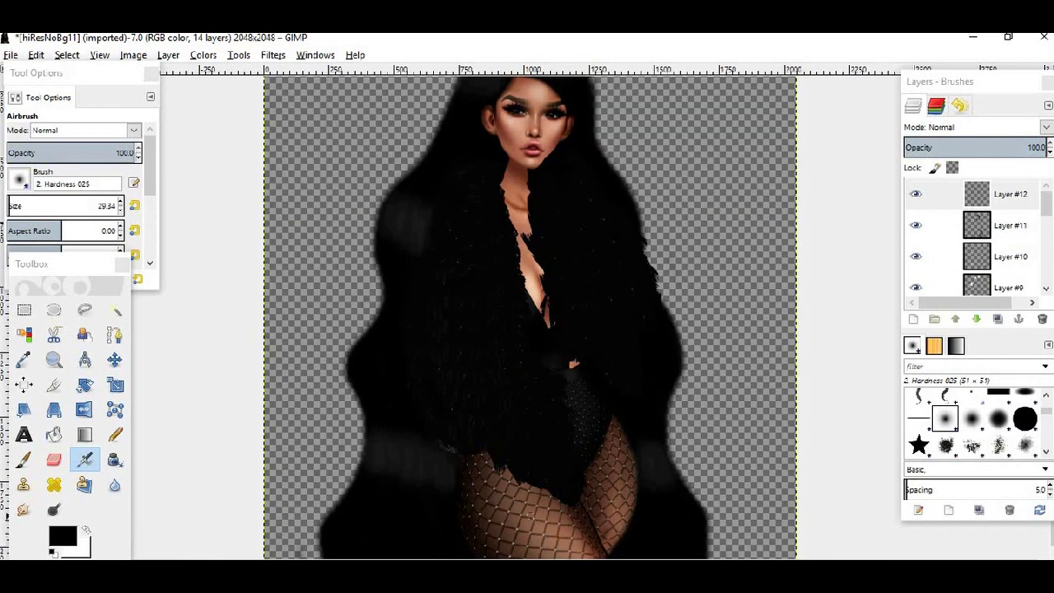
Write the two-line note: 'now i will add a background. just go to google n find an image that you like and drag it into gimp.'.
text(now)
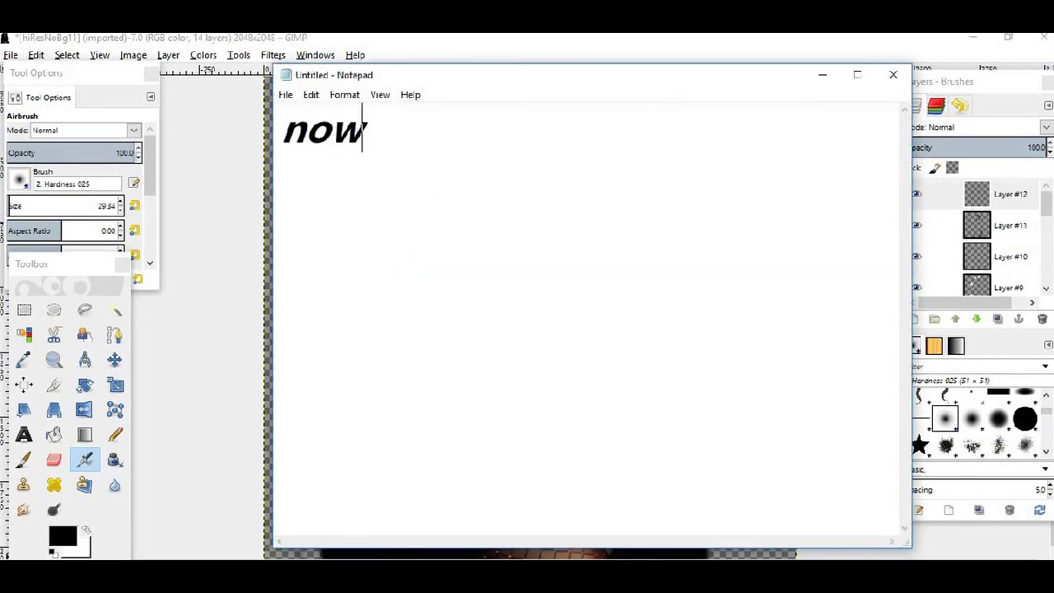
text( i will add a)
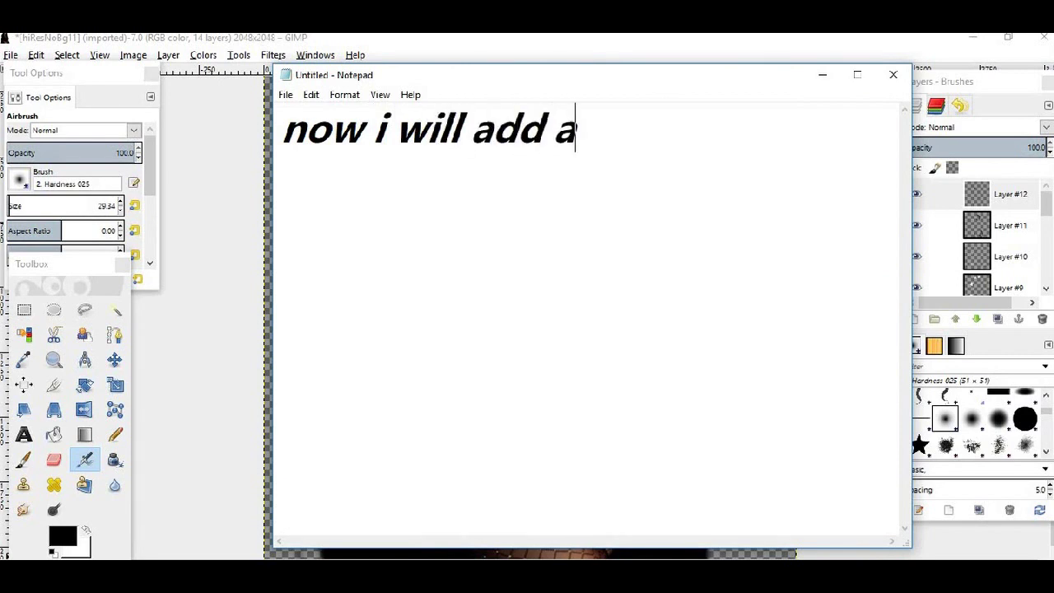
text( background. )
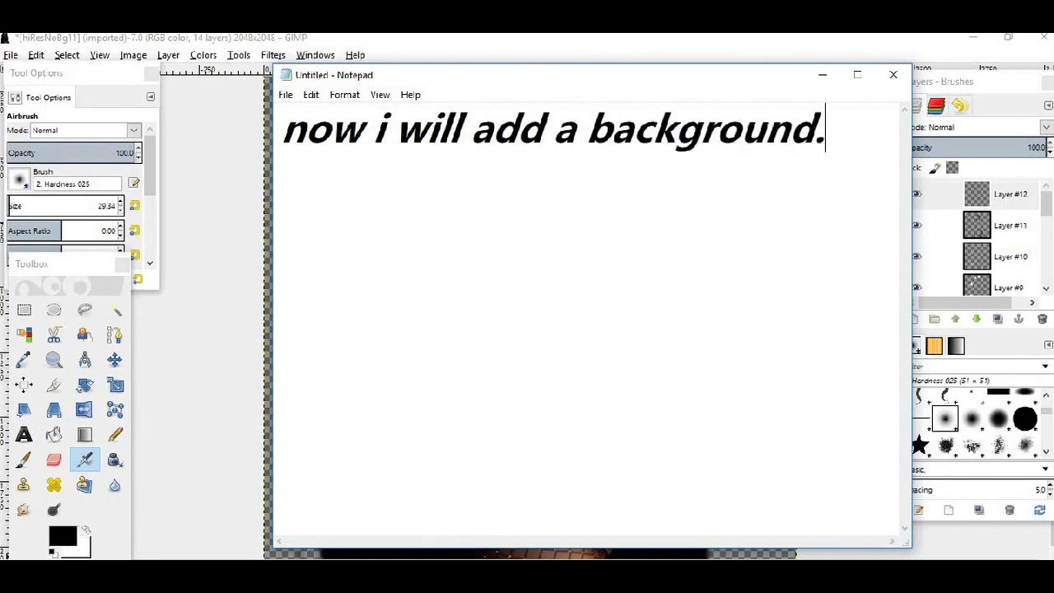
text(just go)
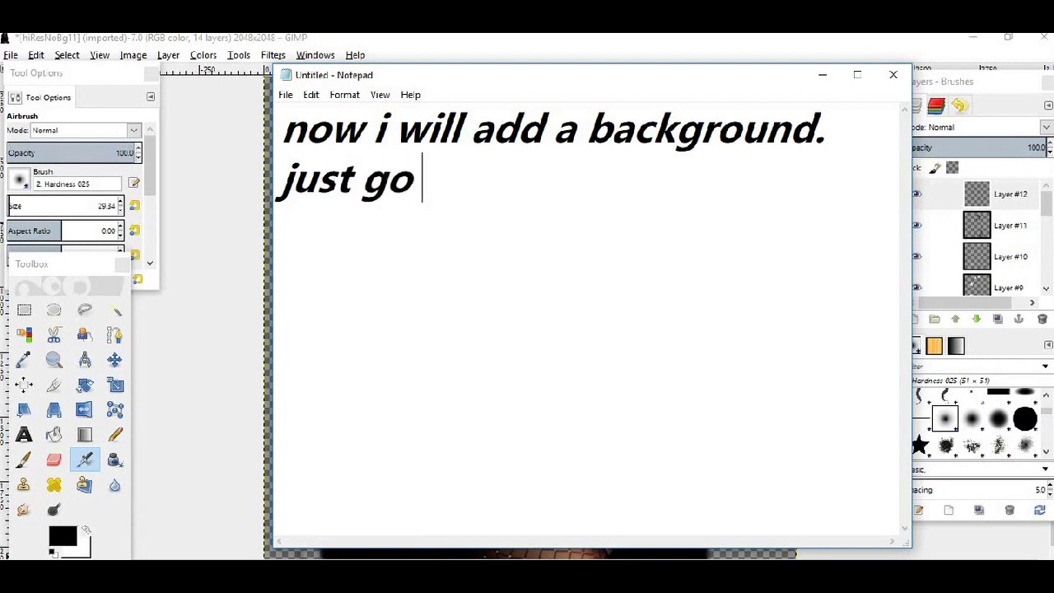
text( to google n fin)
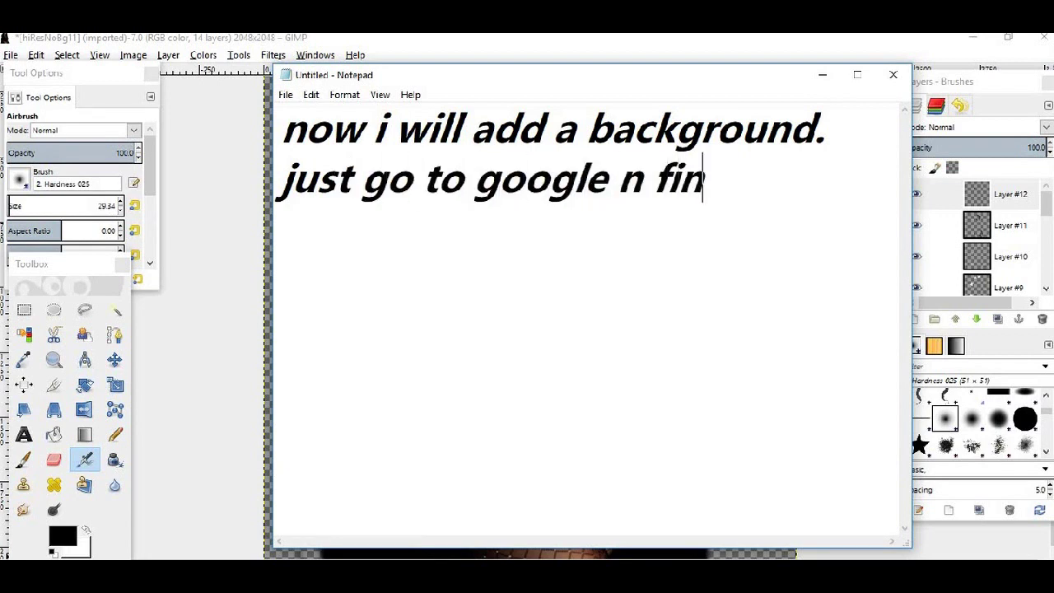
text(d an)
key(Return)
text(image that)
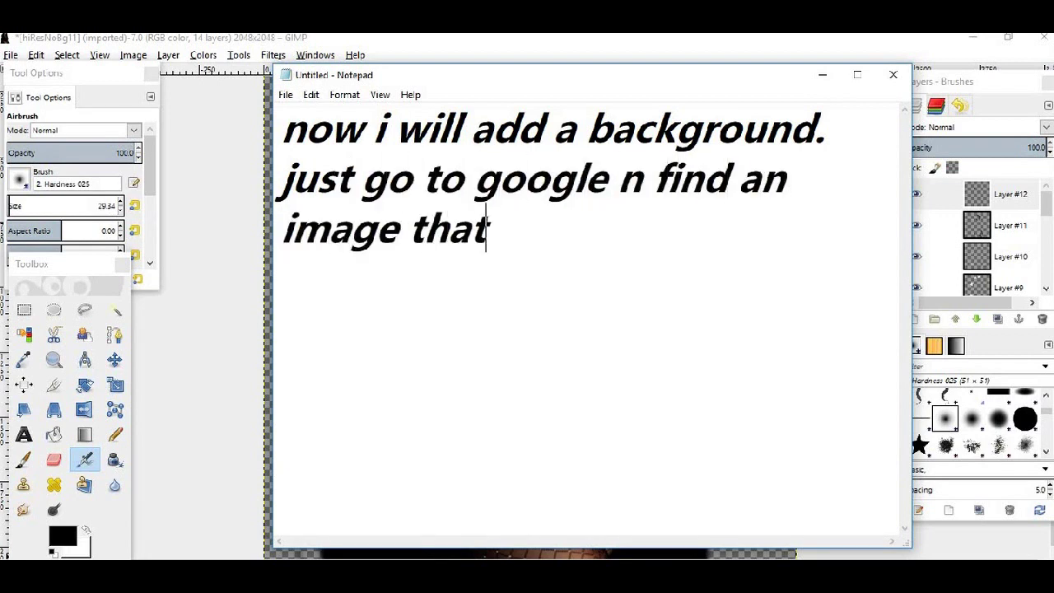
text( you like .)
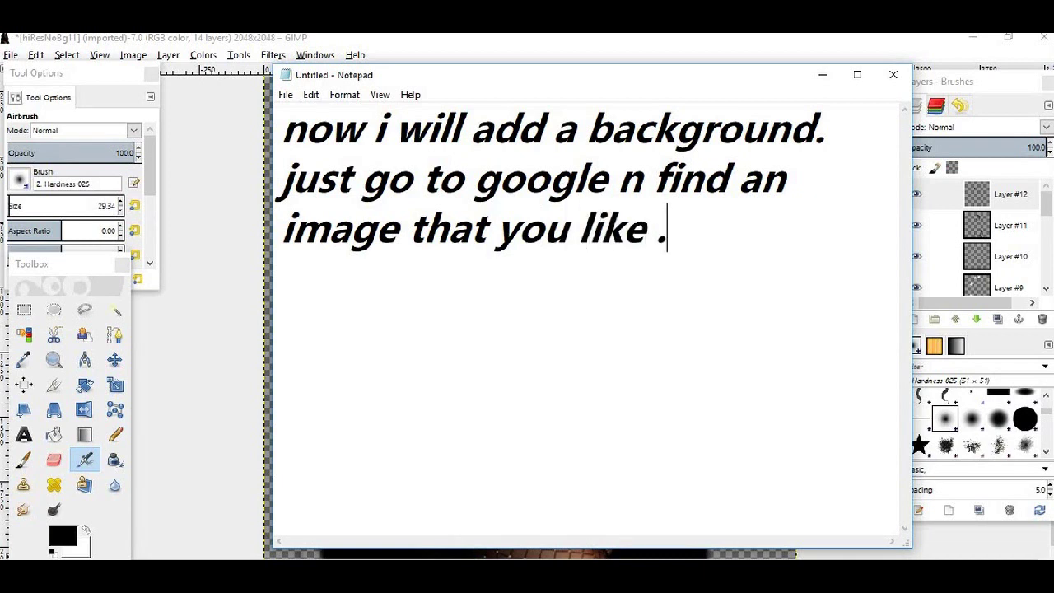
key(BackSpace)
text(and dr)
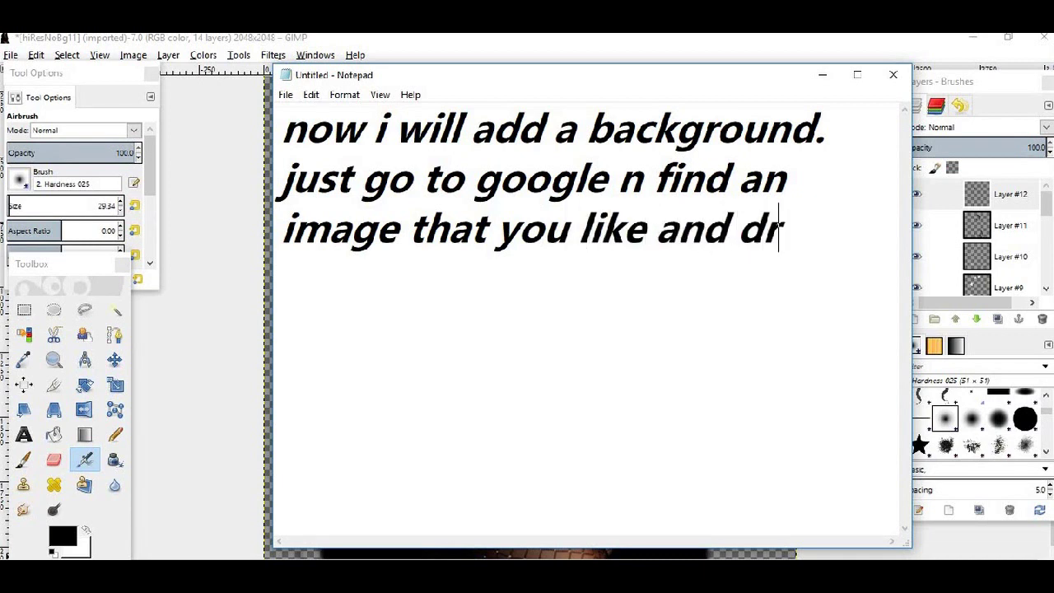
text(ag it into )
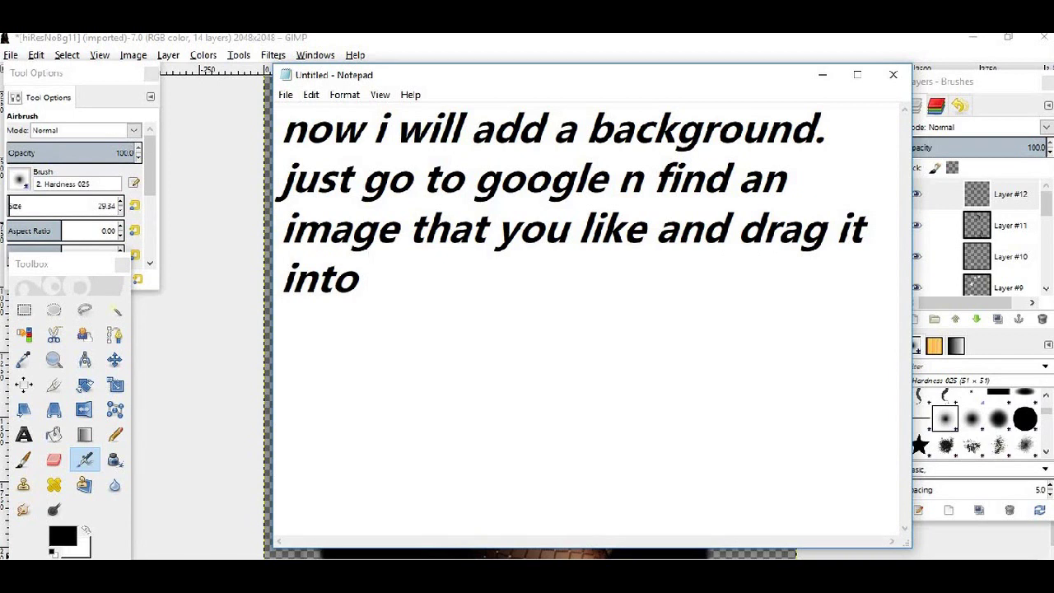
text(gimp.)
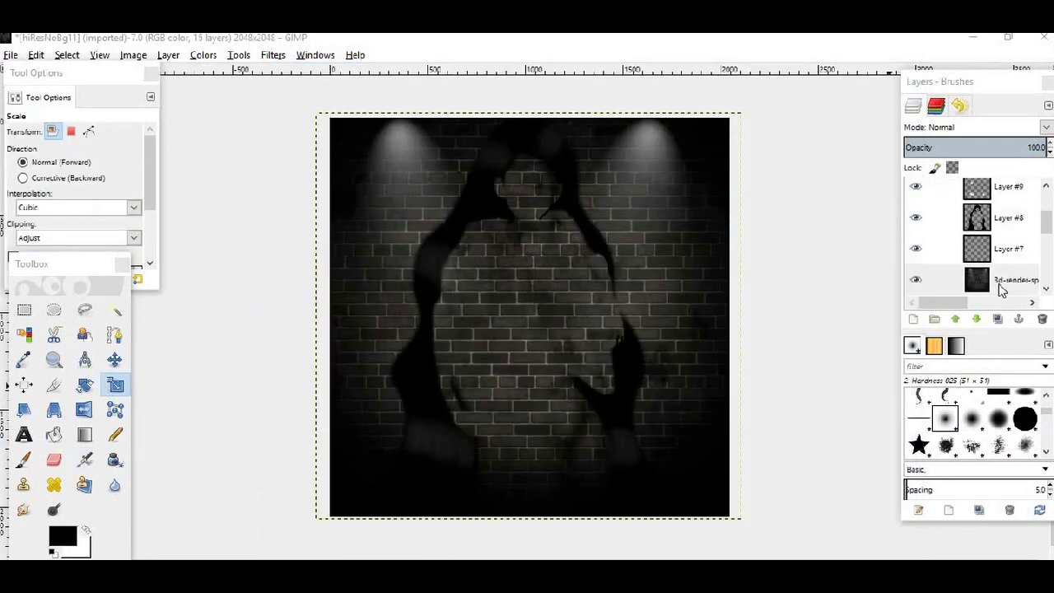
Lower the brick-wall layer three times so it sits beneath the avatar.
click(977, 320)
click(978, 319)
click(978, 320)
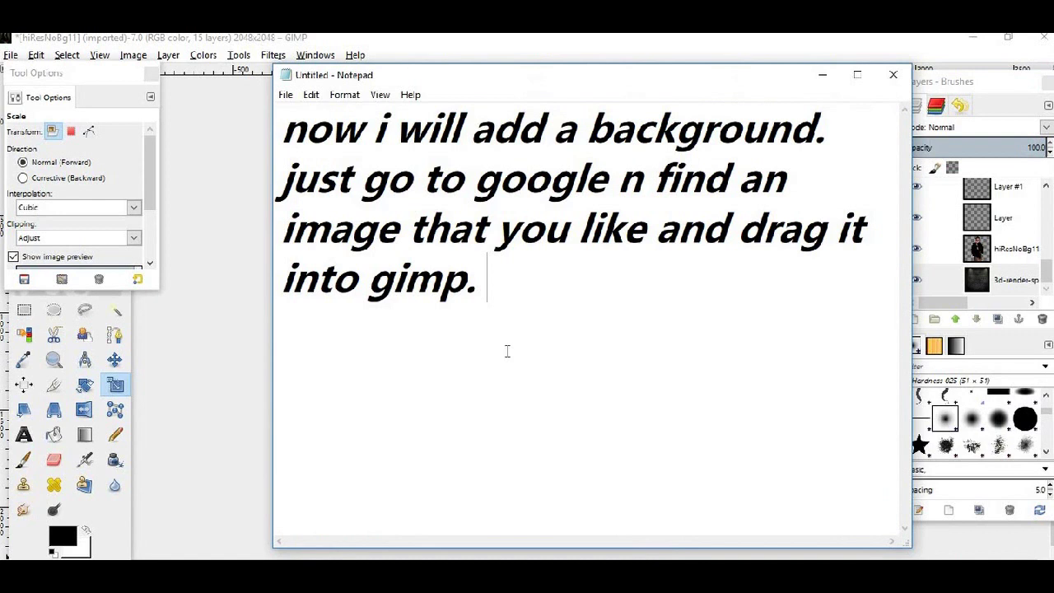
Replace the note with 'drag the background all the way down to make it the last layer' and minimise Notepad.
key(ctrl+a)
text(drag the backgr)
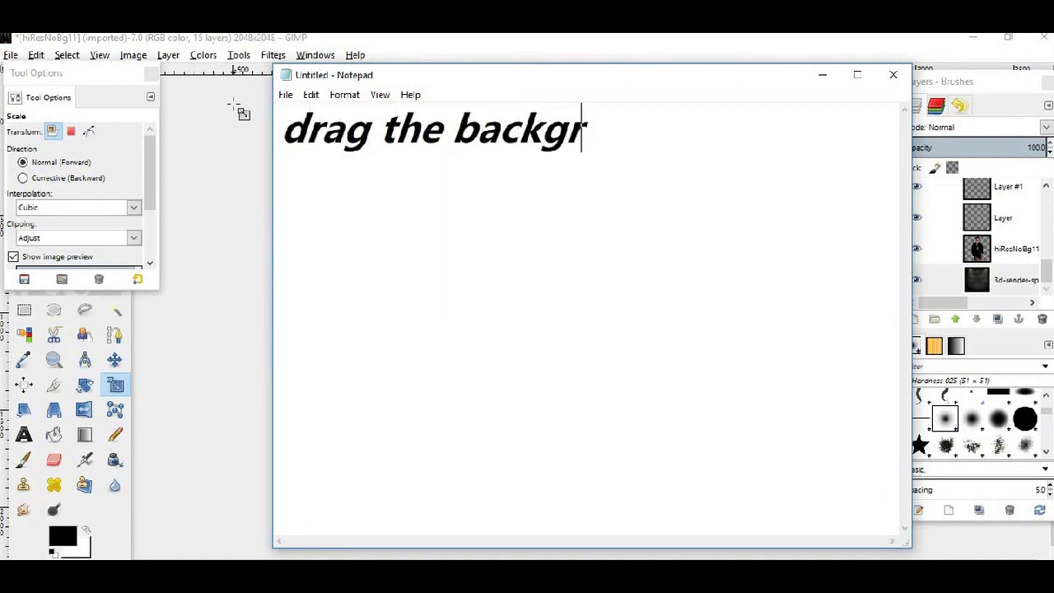
text(ound all the way)
key(Return)
text(down)
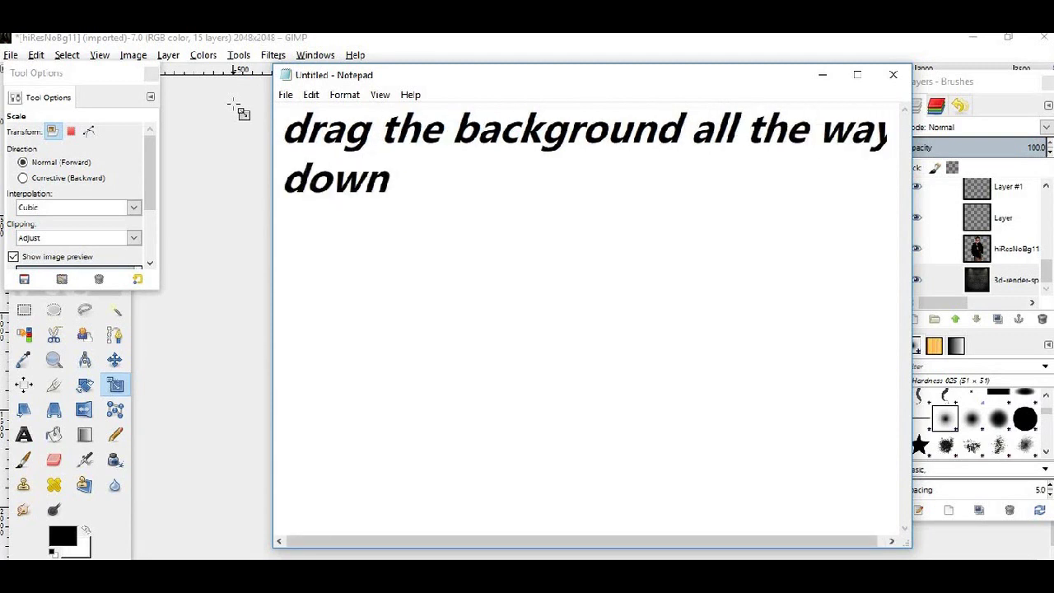
text( the)
key(BackSpace)
key(BackSpace)
text(o)
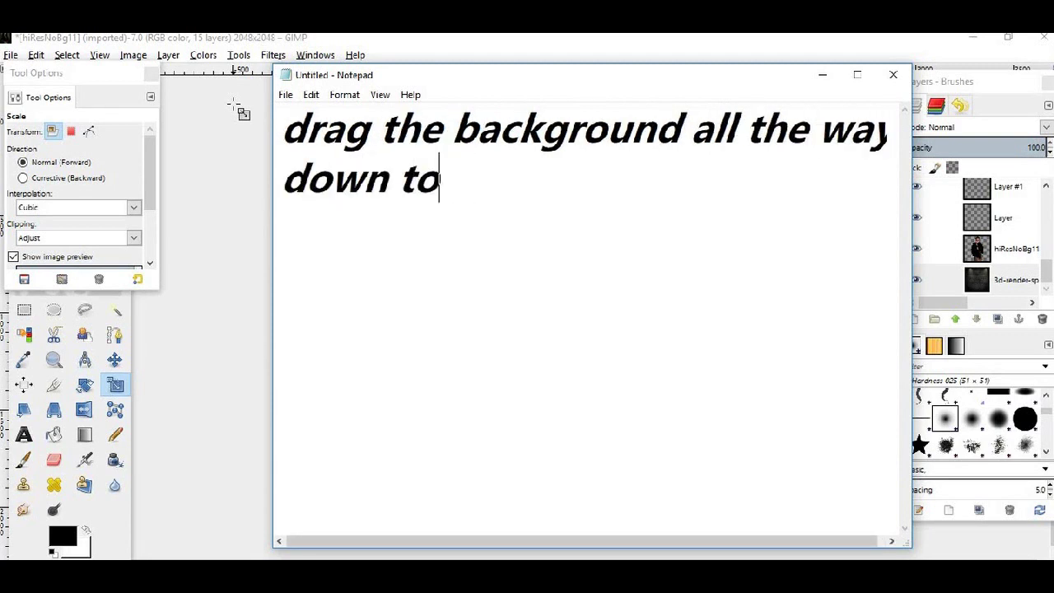
text( make it the la)
key(BackSpace)
text(e)
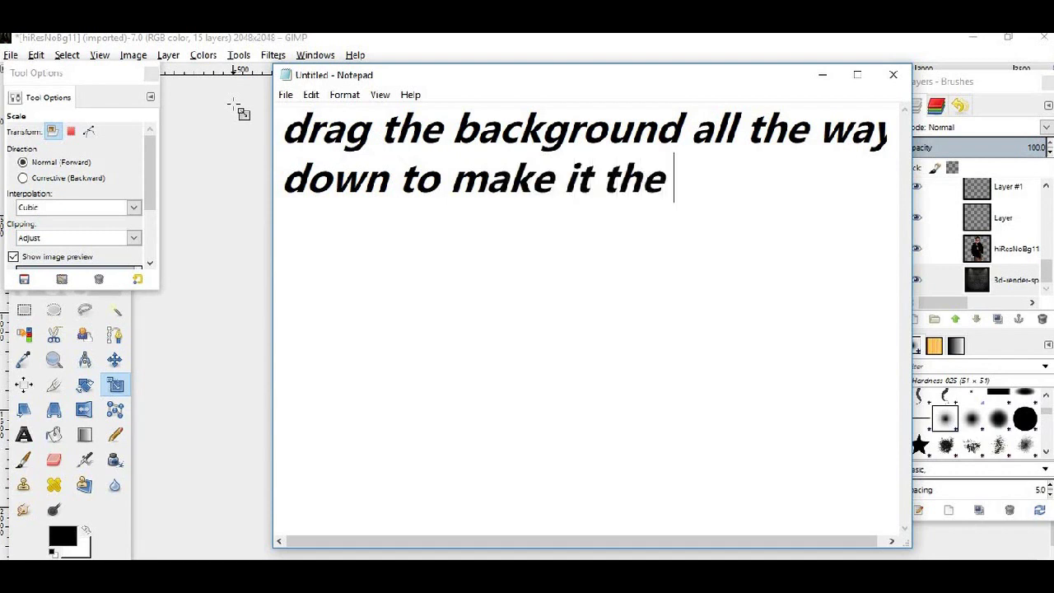
text( last layer)
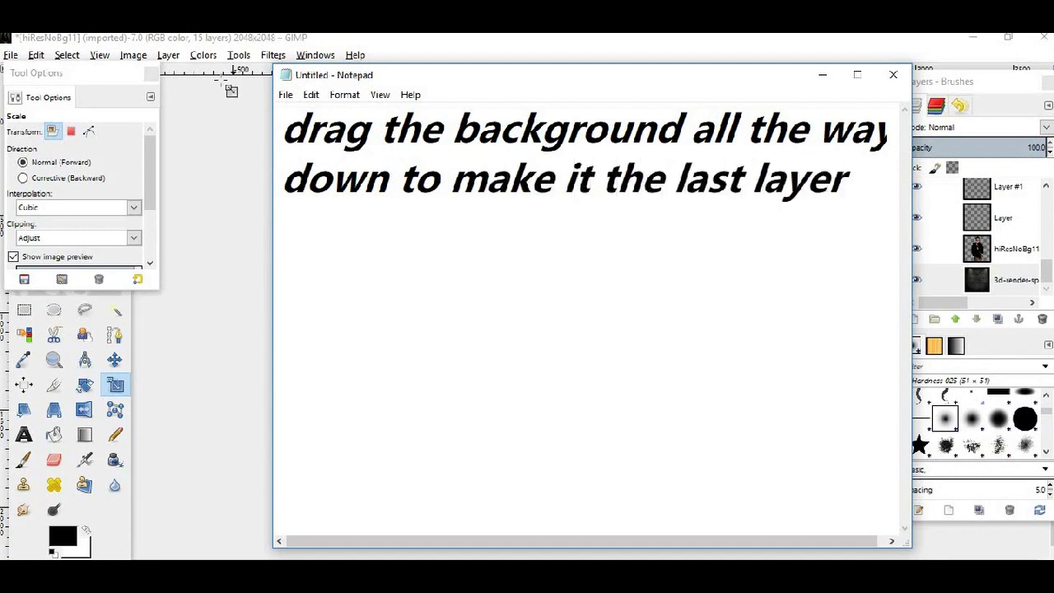
click(823, 75)
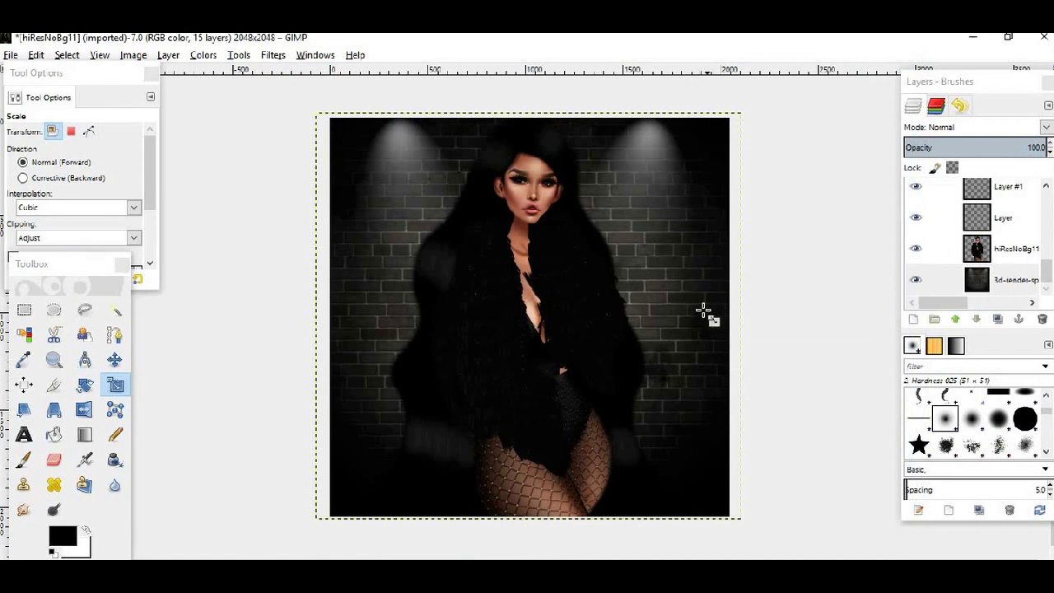
Darken the brick-wall background with Levels, lowering the midtones to 0.63.
click(204, 54)
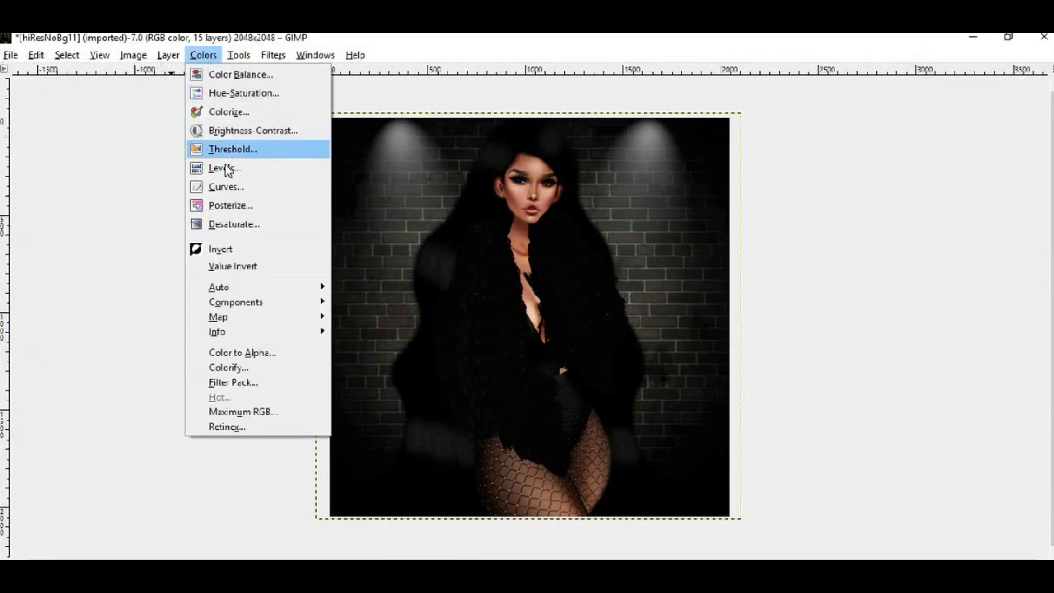
key(Escape)
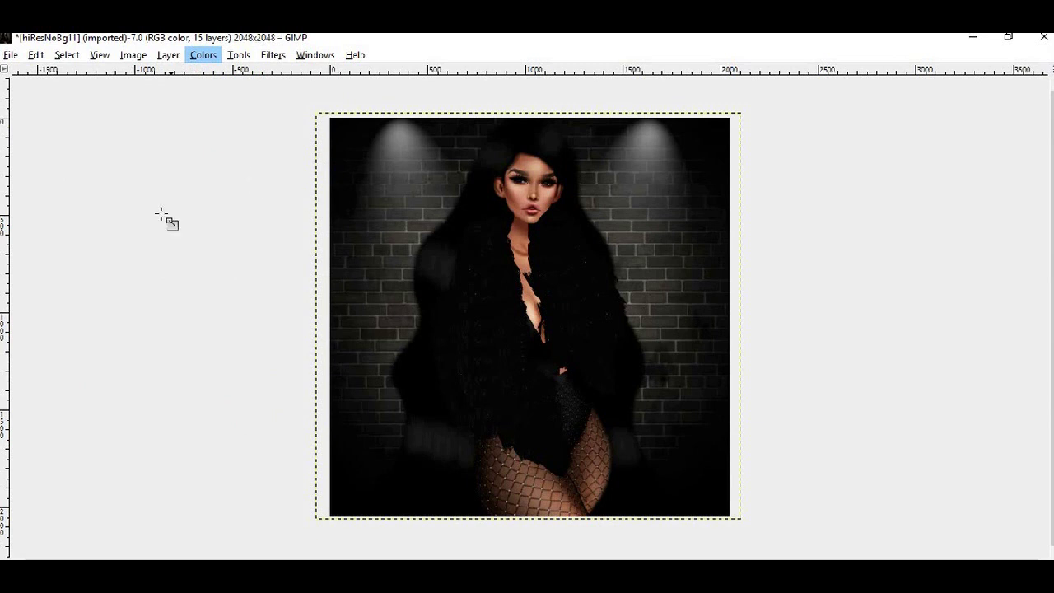
drag(155, 250, 182, 250)
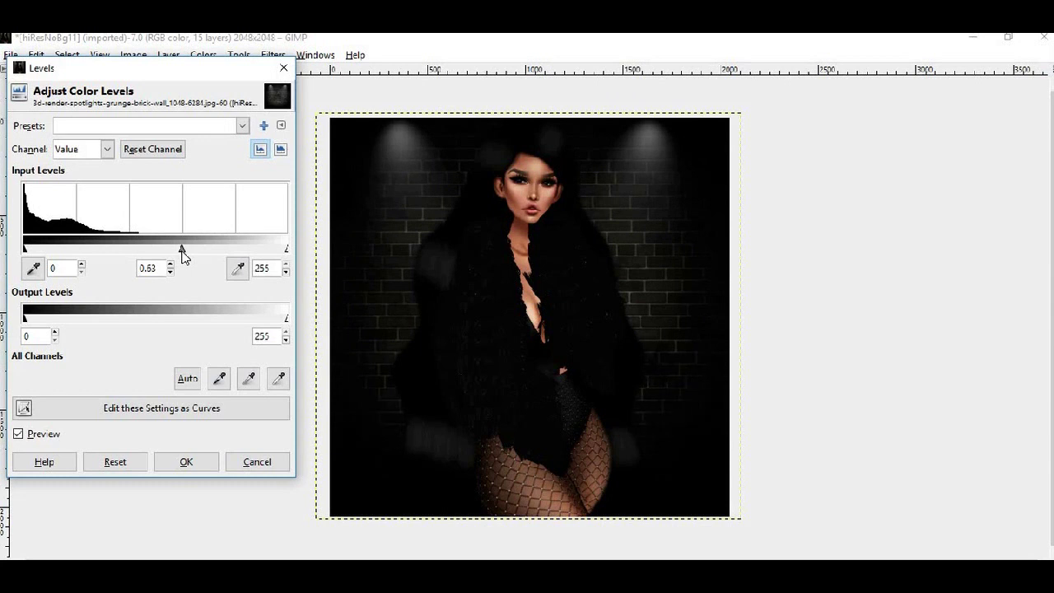
click(188, 461)
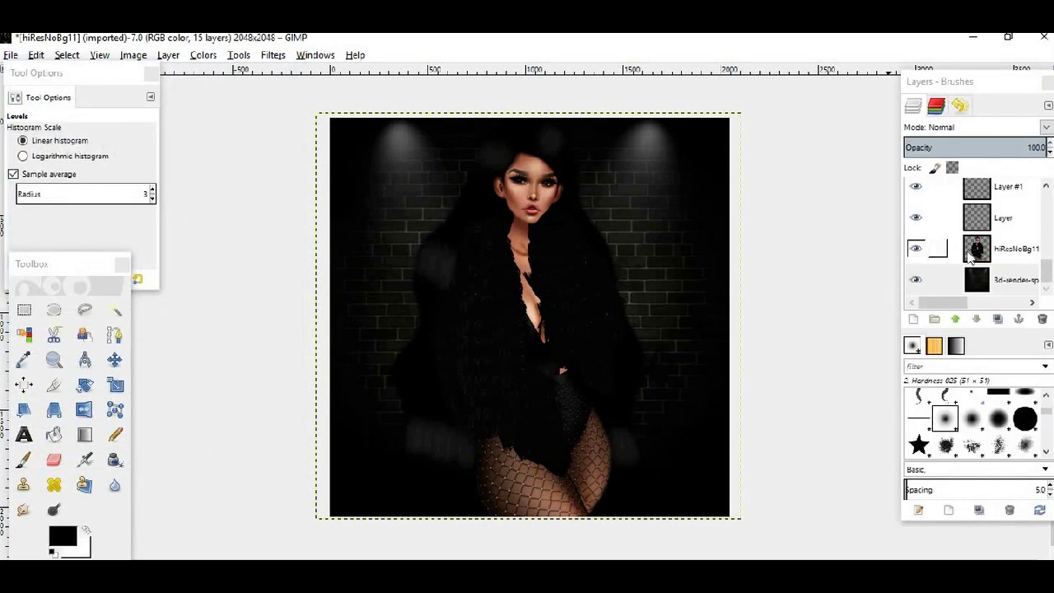
Choose the aurora_7 brush and make white the painting colour.
scroll(1004, 434, down, 1)
click(1002, 431)
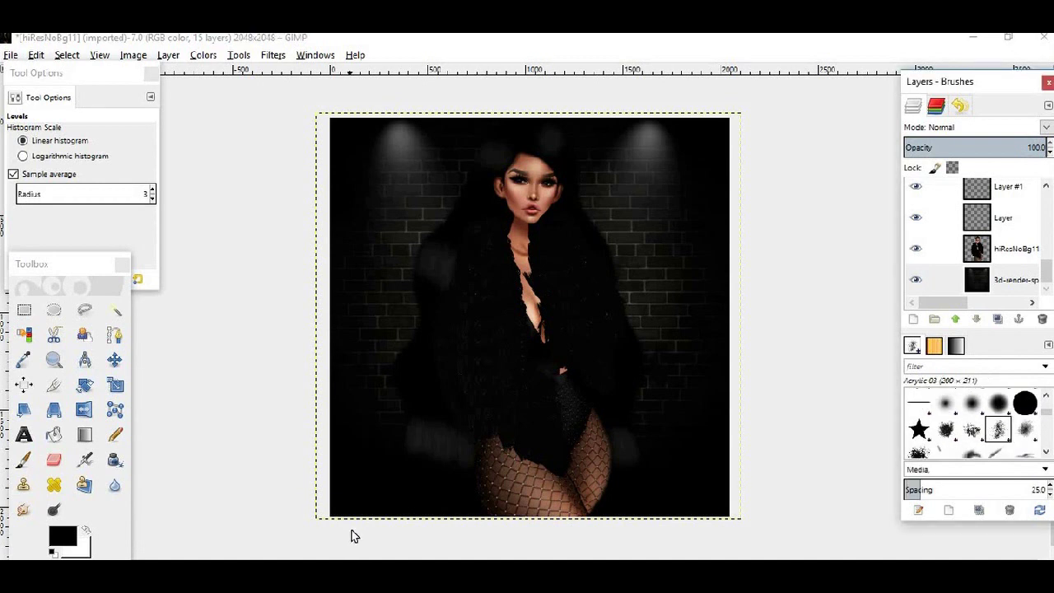
scroll(973, 449, down, 1)
scroll(1013, 445, down, 1)
scroll(986, 420, down, 1)
scroll(986, 420, down, 2)
scroll(989, 422, down, 1)
click(998, 425)
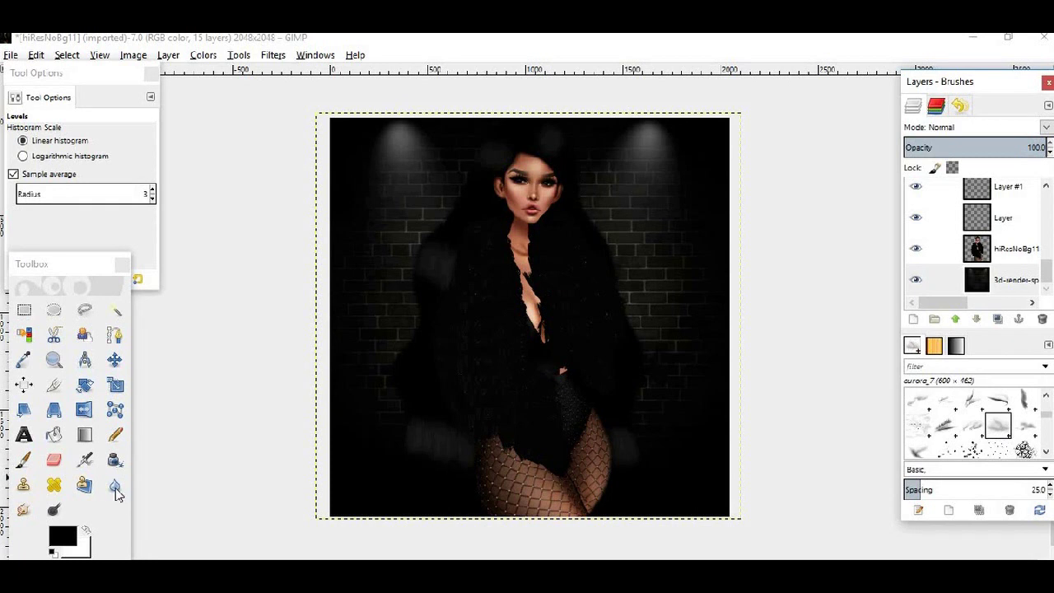
click(85, 531)
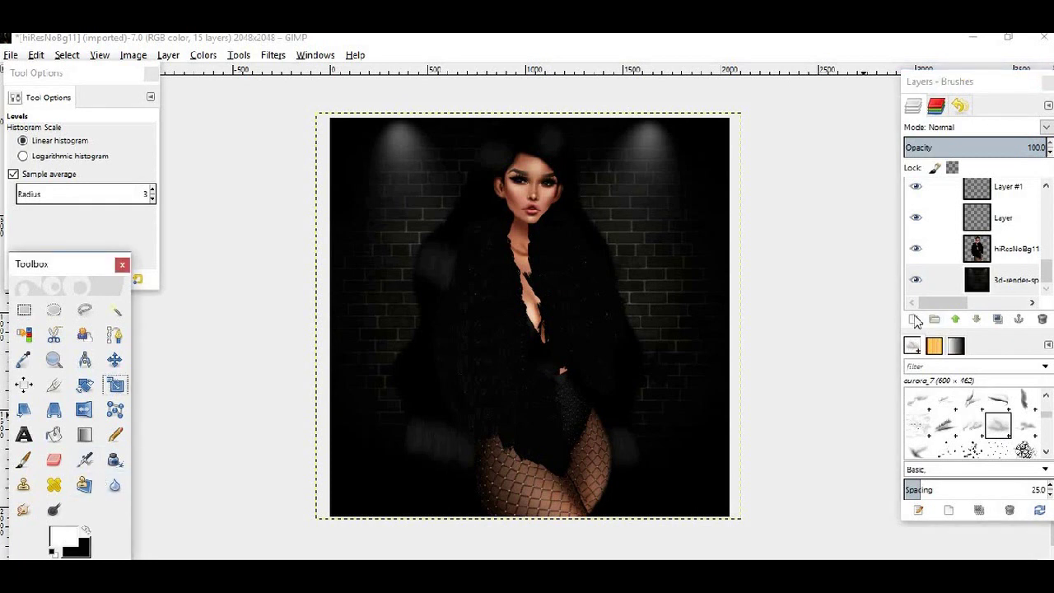
On a new layer, spray haze around the figure with a roughly 2162-size airbrush.
click(915, 320)
click(528, 407)
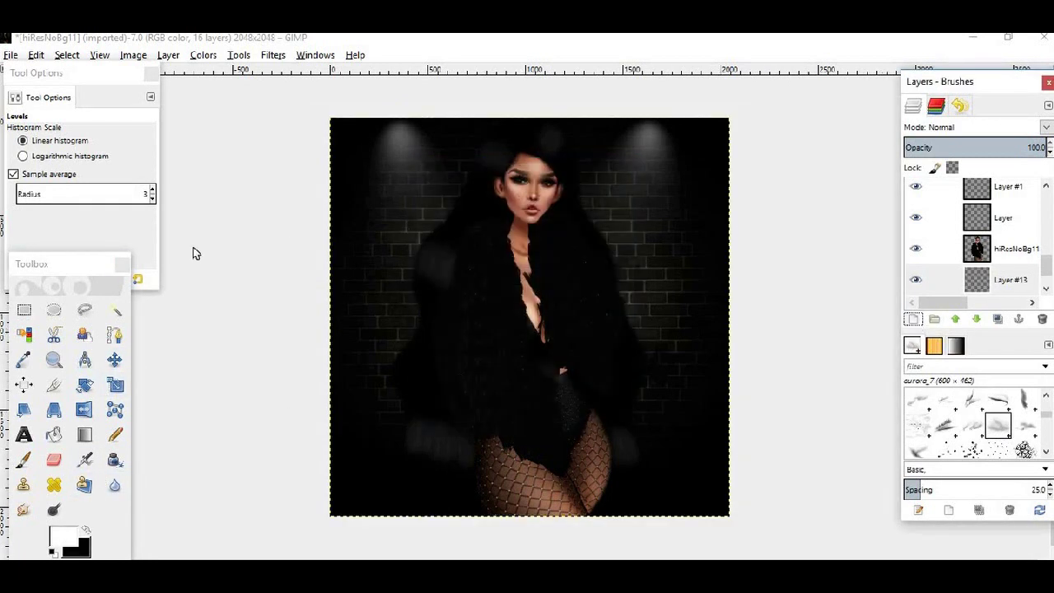
click(85, 460)
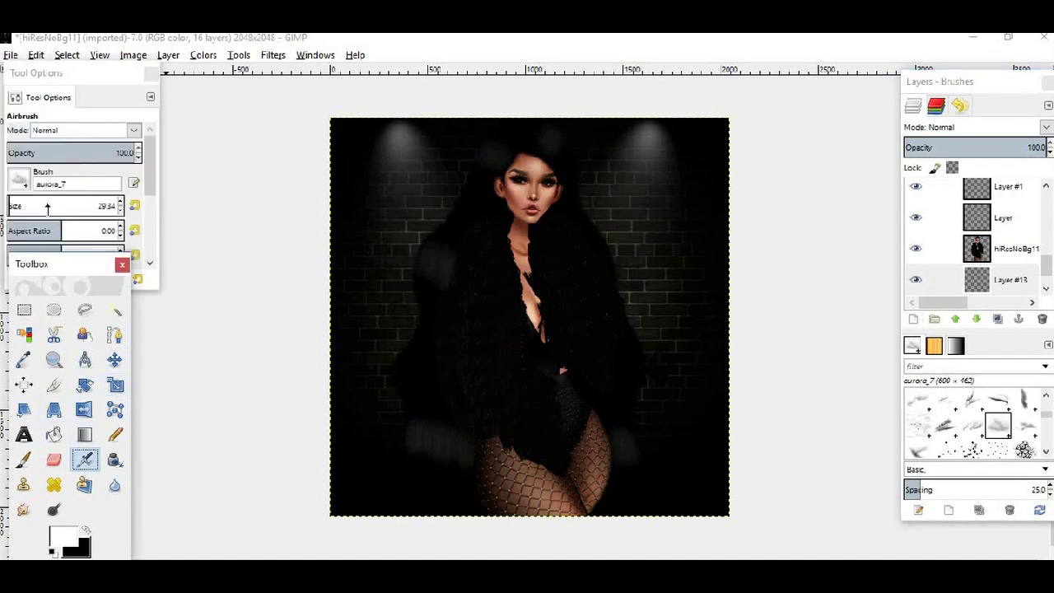
click(91, 206)
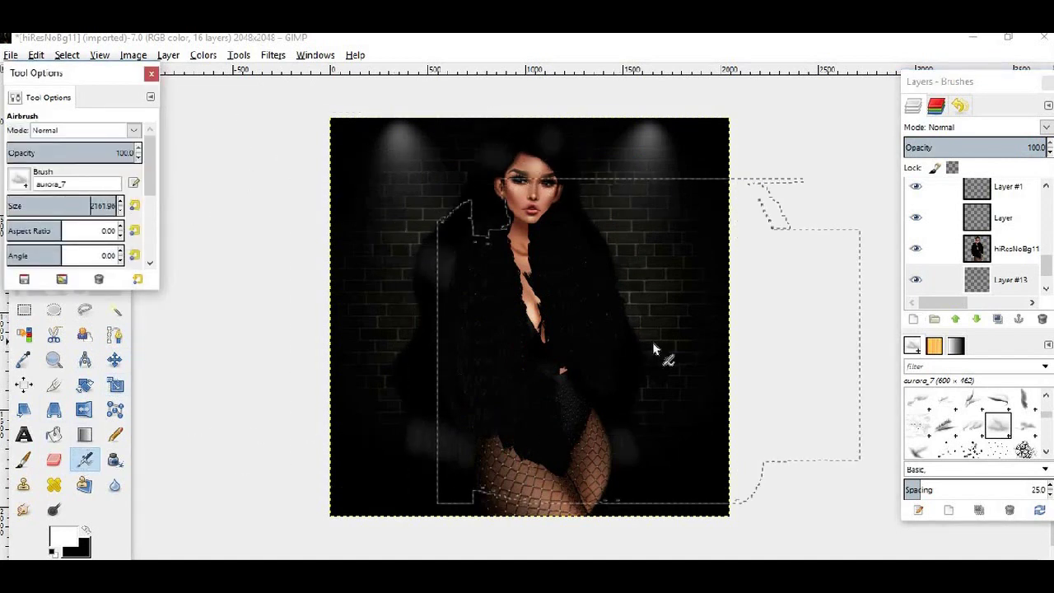
mouse_move(609, 361)
mouse_down()
mouse_move(405, 349)
mouse_move(400, 294)
mouse_move(530, 114)
mouse_up()
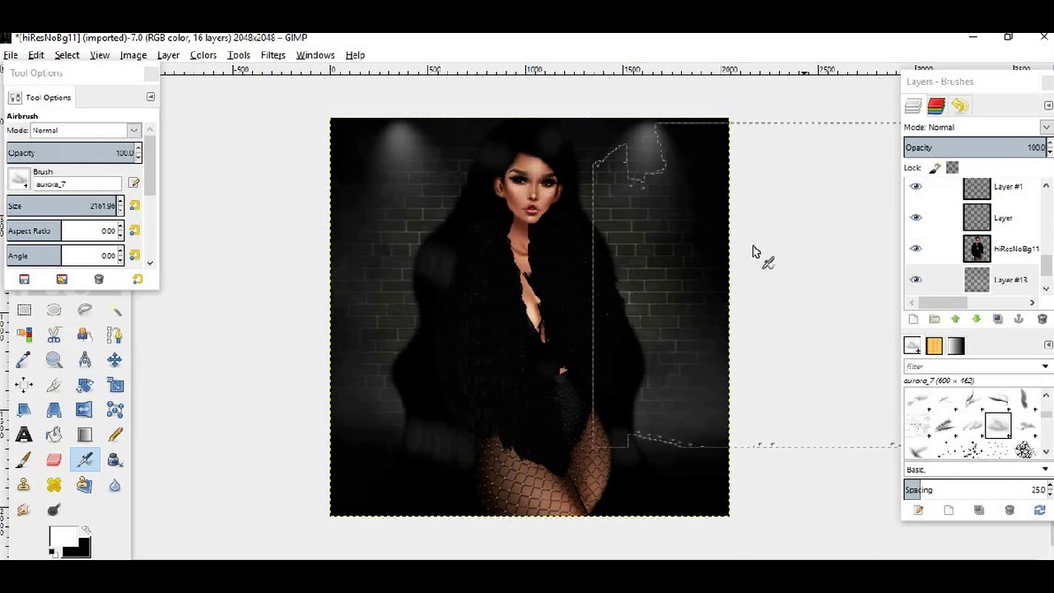
drag(608, 171, 305, 212)
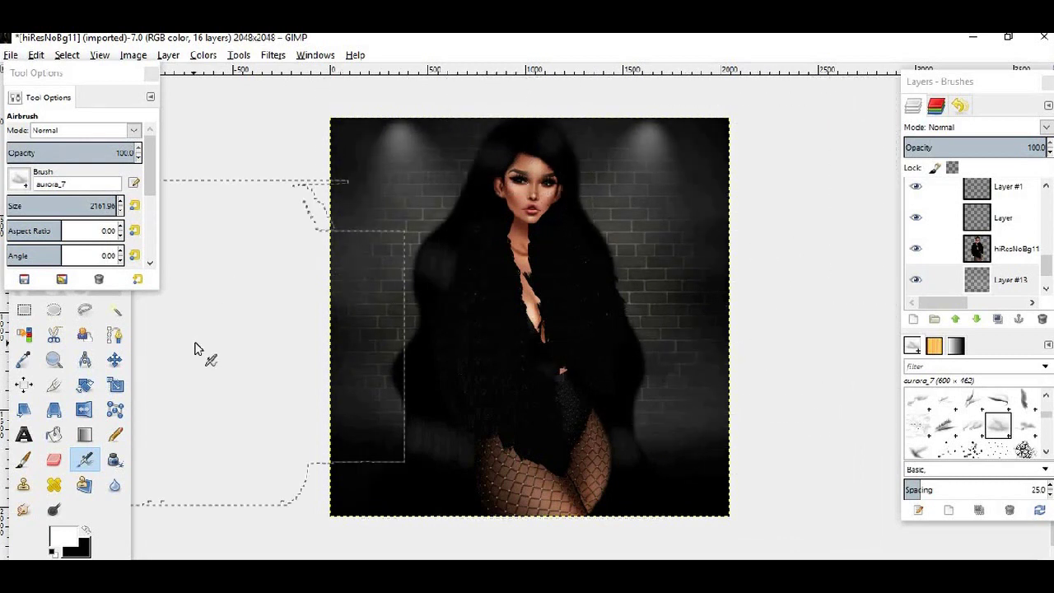
drag(295, 329, 381, 350)
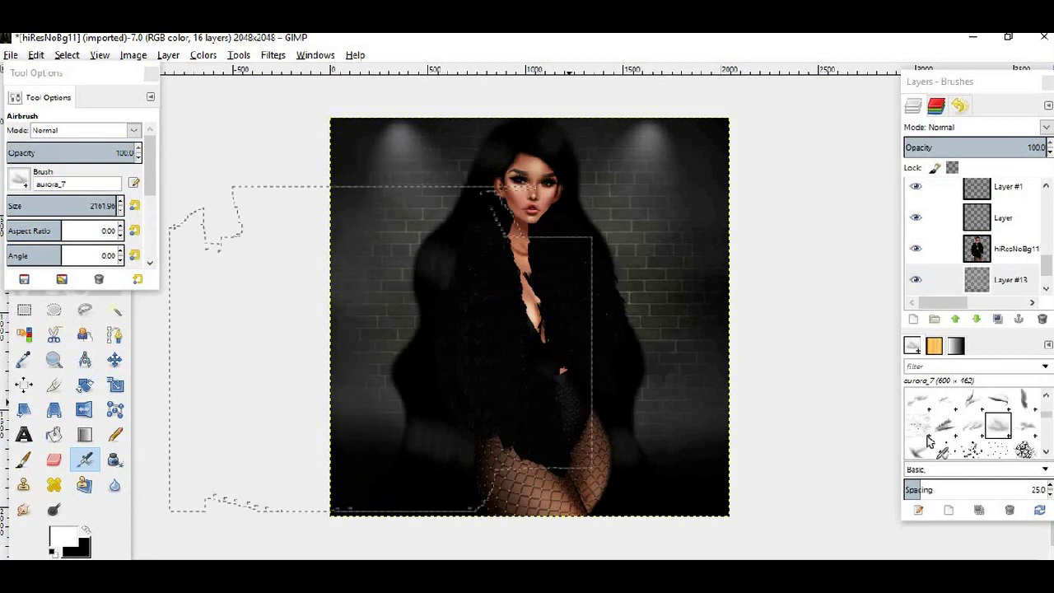
drag(610, 442, 725, 370)
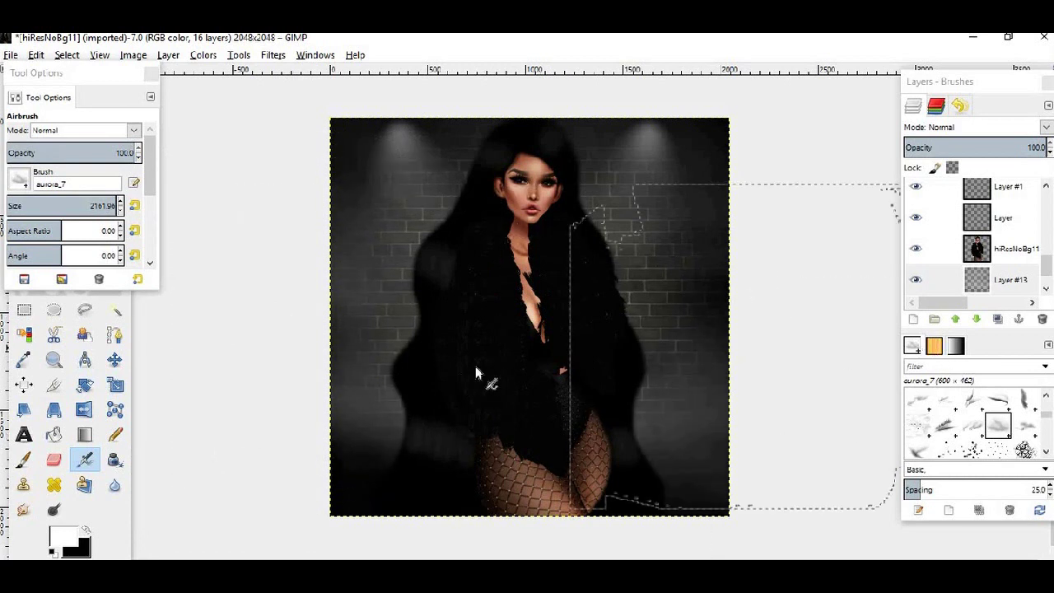
Switch to the Pencil 01 brush and add more grey smoke on both sides of the figure.
scroll(980, 424, down, 3)
scroll(986, 435, down, 1)
scroll(987, 436, down, 1)
scroll(989, 437, down, 1)
scroll(992, 438, down, 1)
scroll(995, 440, down, 1)
scroll(995, 440, down, 1)
scroll(994, 442, down, 1)
click(977, 412)
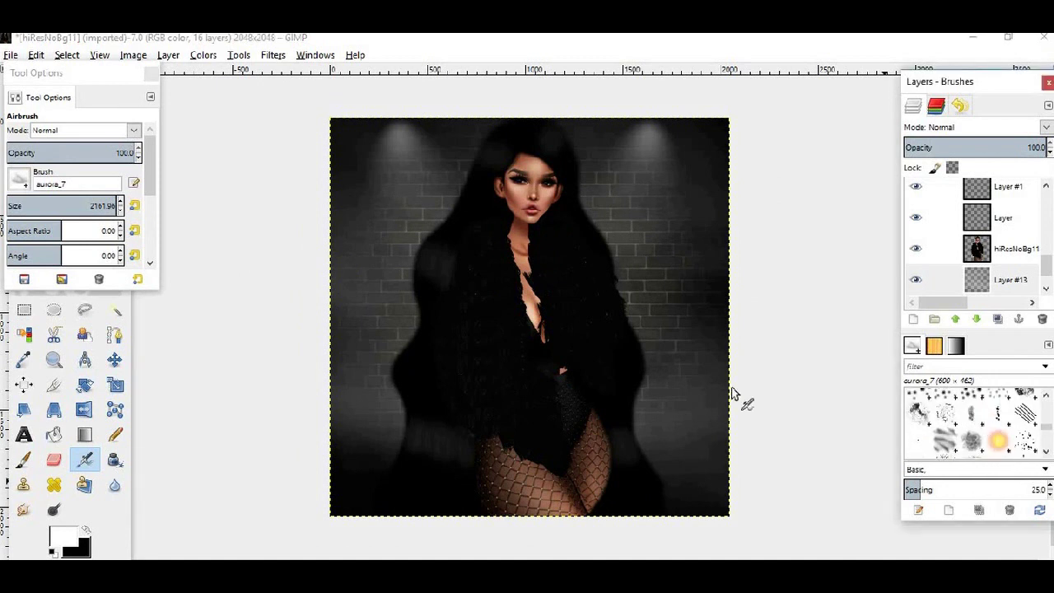
drag(324, 355, 412, 367)
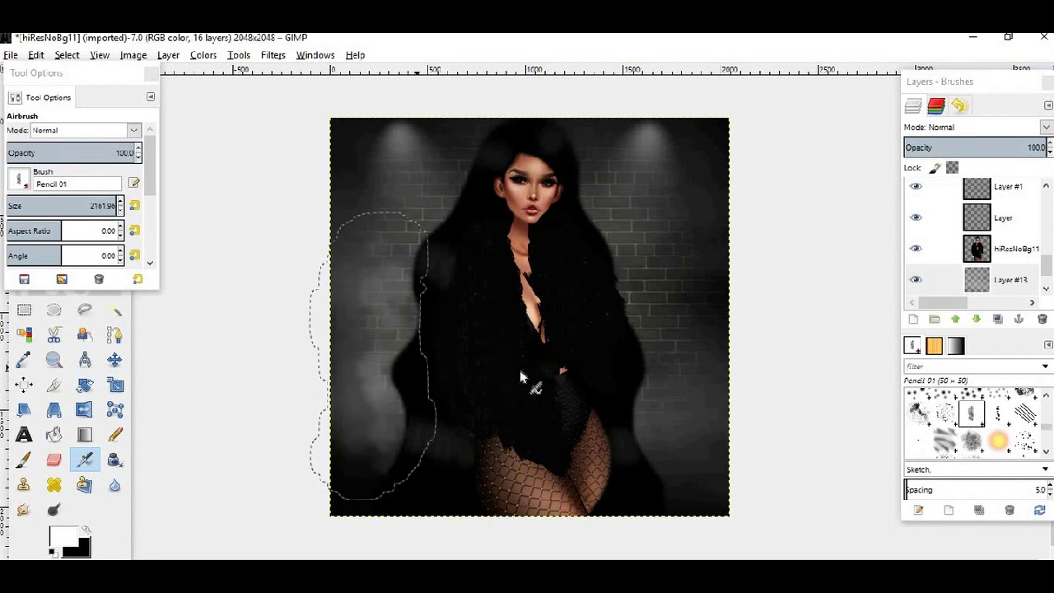
drag(638, 372, 742, 397)
key(shift+ctrl+a)
drag(424, 87, 329, 265)
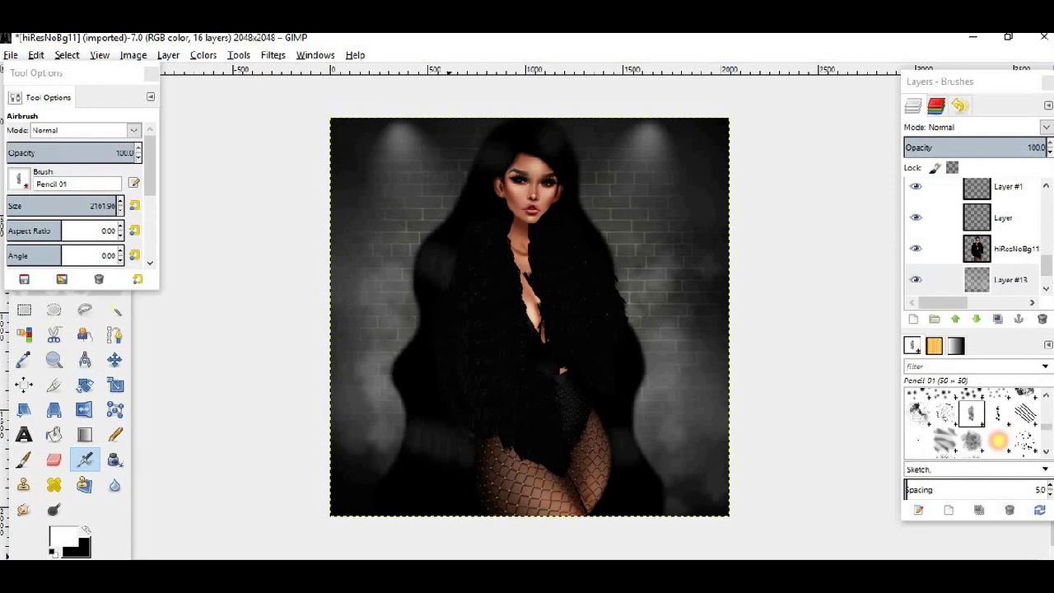
In Notepad, replace the note with 'thanks for watching XD'.
key(alt+Tab)
key(ctrl+a)
text(thanks fo)
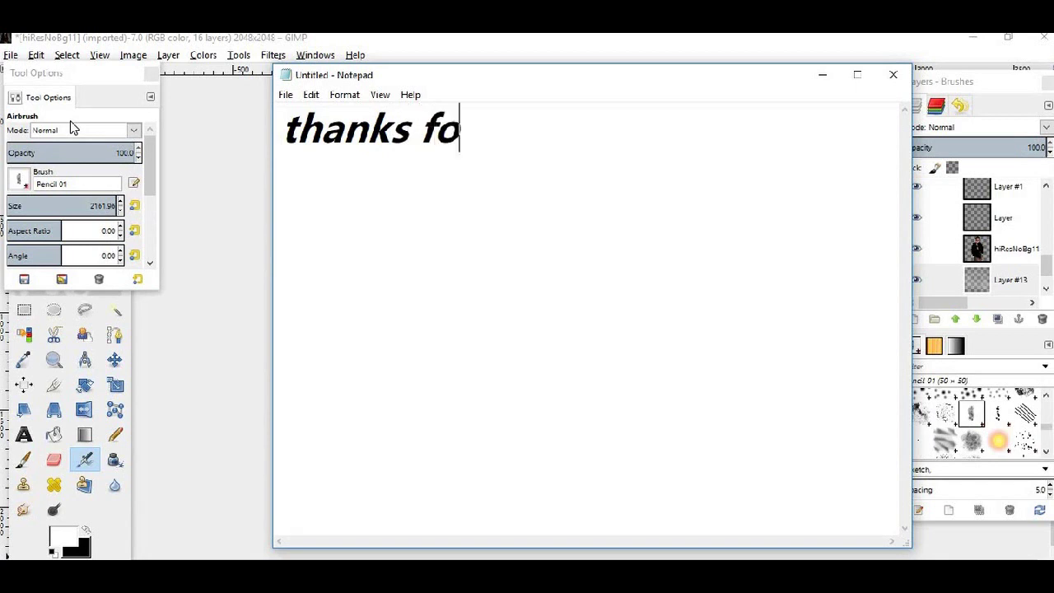
text(r watching XD)
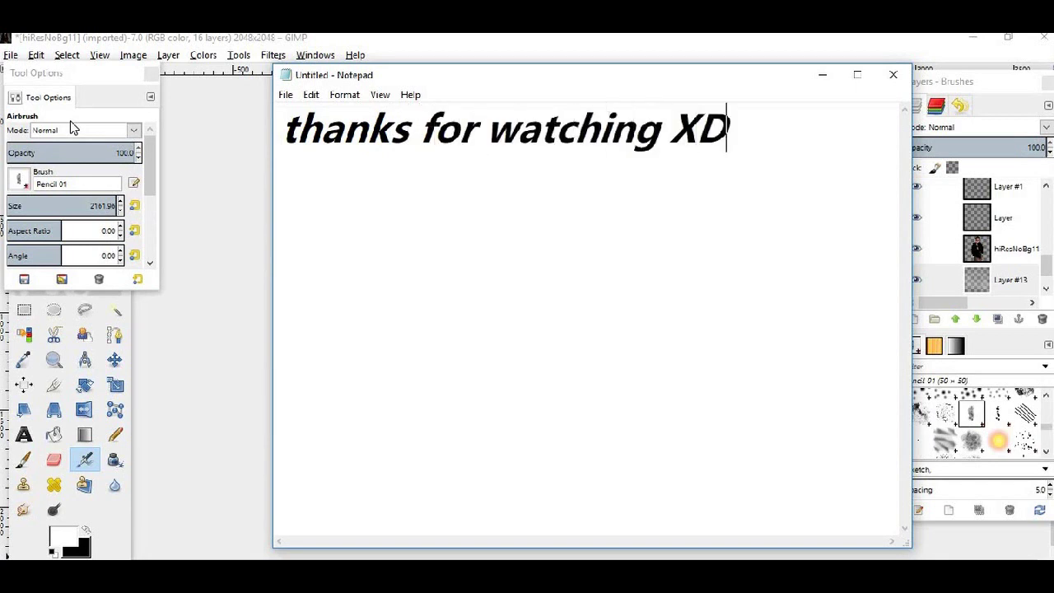